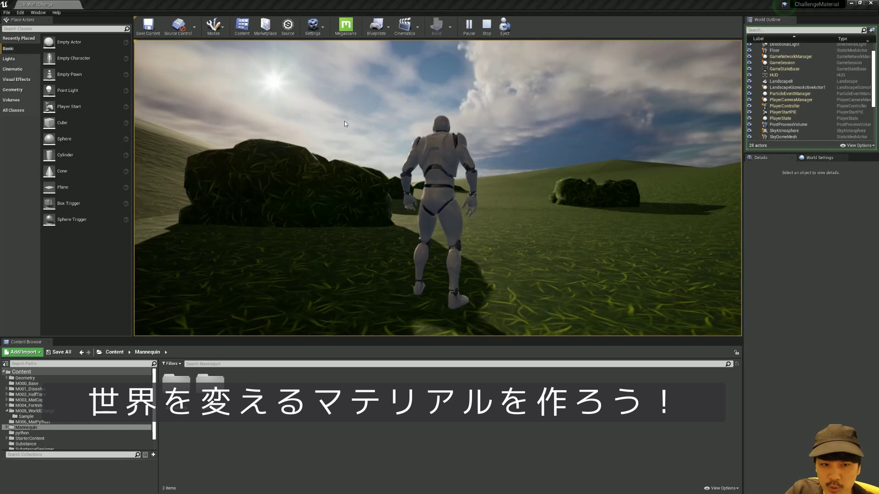
# Play the finished demo, running the mannequin from grass through snow and back, then stop
pyautogui.click(371, 154)
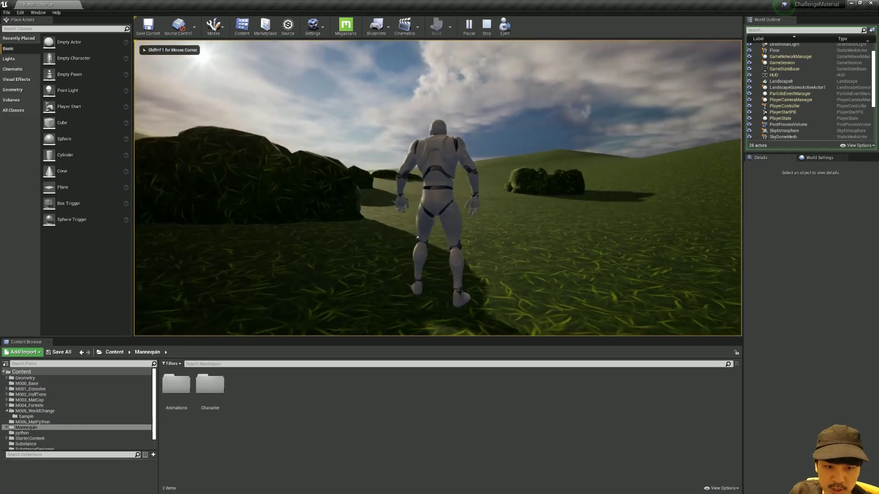
pyautogui.press('w')
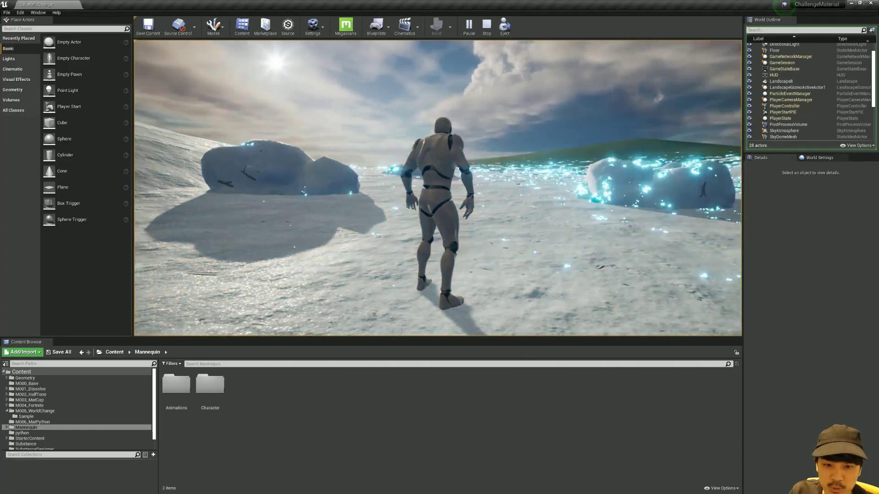
pyautogui.press('w')
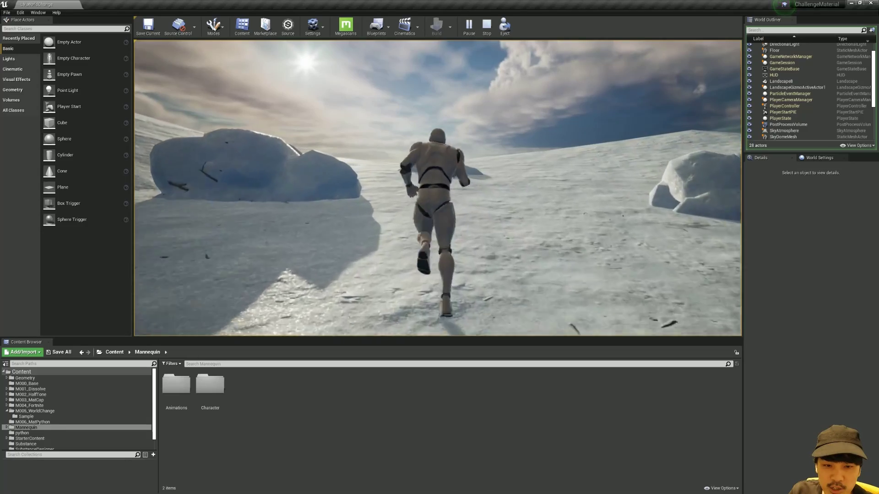
pyautogui.press('w')
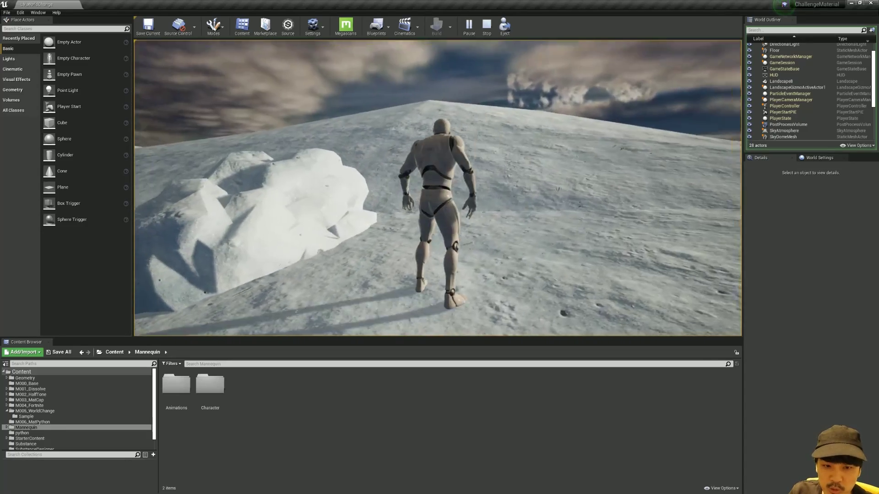
pyautogui.press('w')
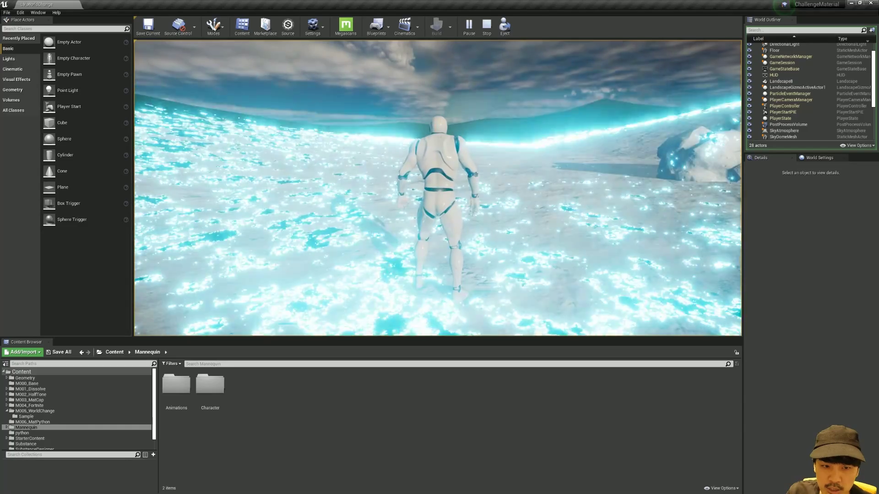
pyautogui.press('w')
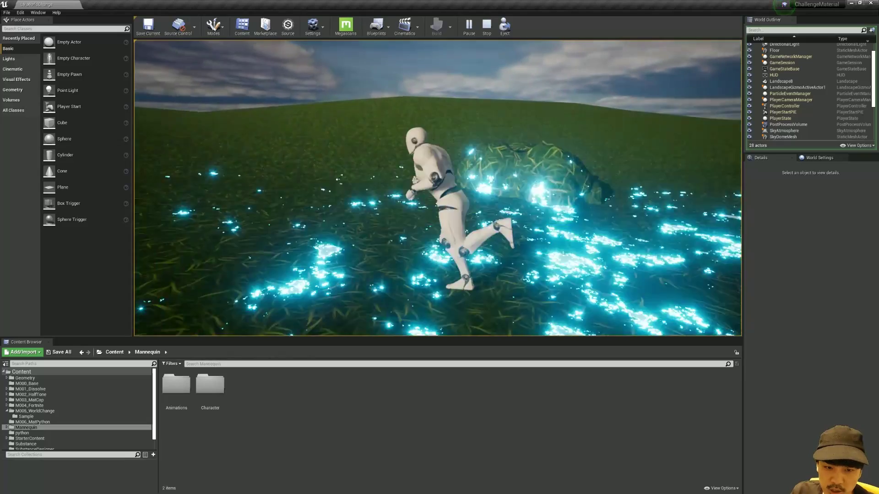
pyautogui.press('Escape')
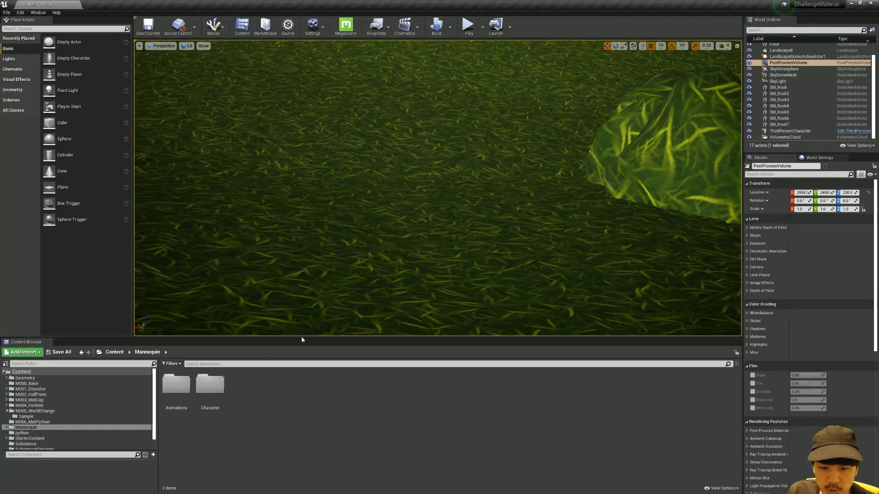
# Create a new level from the TimeOfDay template
pyautogui.moveTo(301, 339)
pyautogui.mouseDown()
pyautogui.moveTo(300, 241)
pyautogui.moveTo(299, 366)
pyautogui.mouseUp()
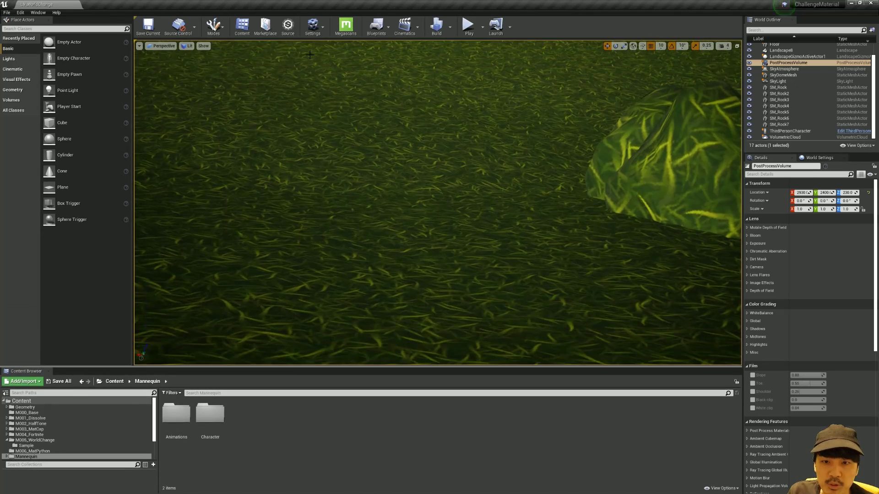
pyautogui.press('f')
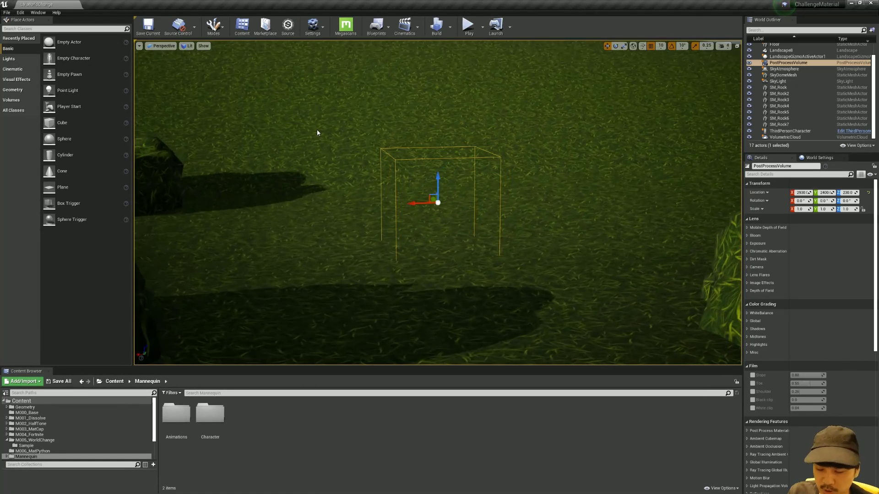
pyautogui.hotkey('ctrl', 'n')
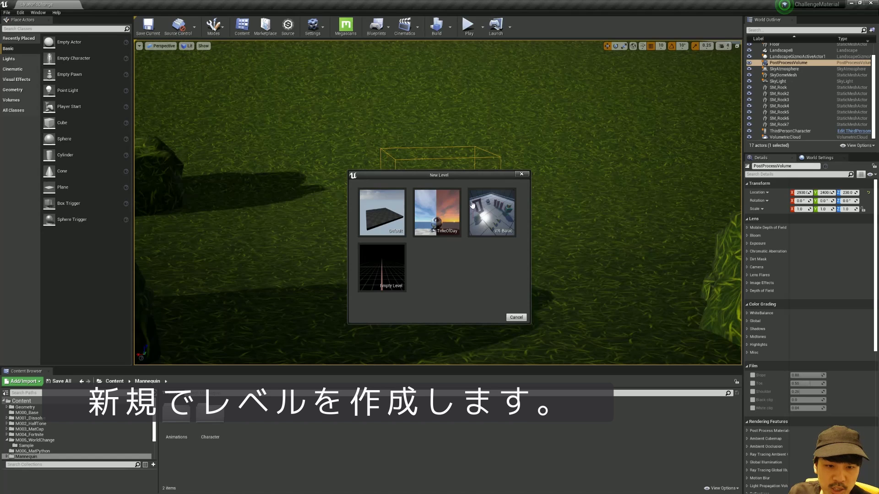
pyautogui.click(439, 213)
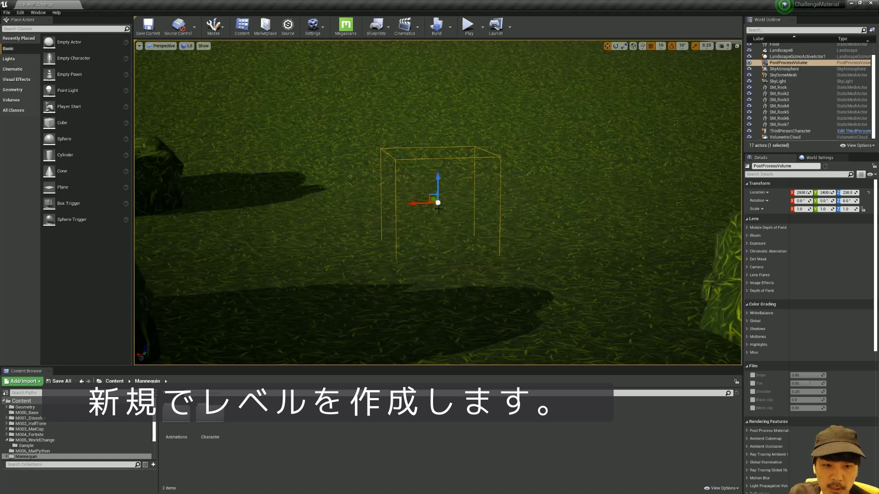
# Delete the Floor and PlayerStart actors from the new level
pyautogui.scroll(-10, 566, 197)
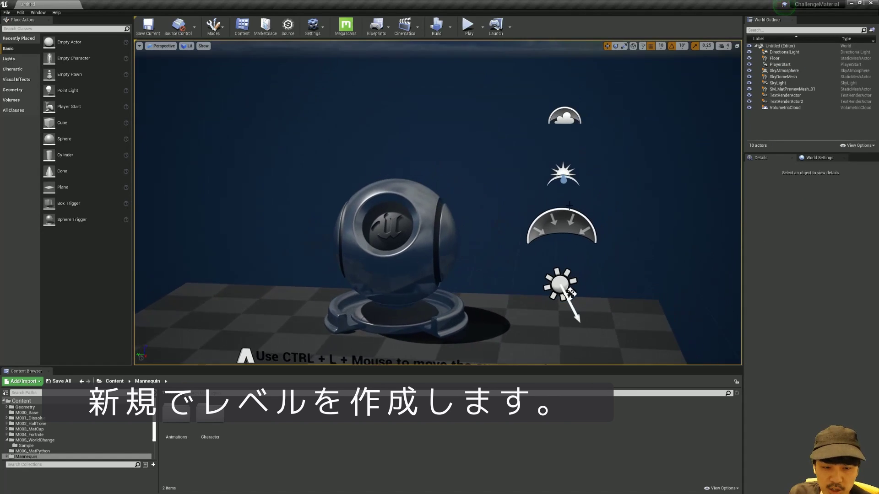
pyautogui.click(472, 320)
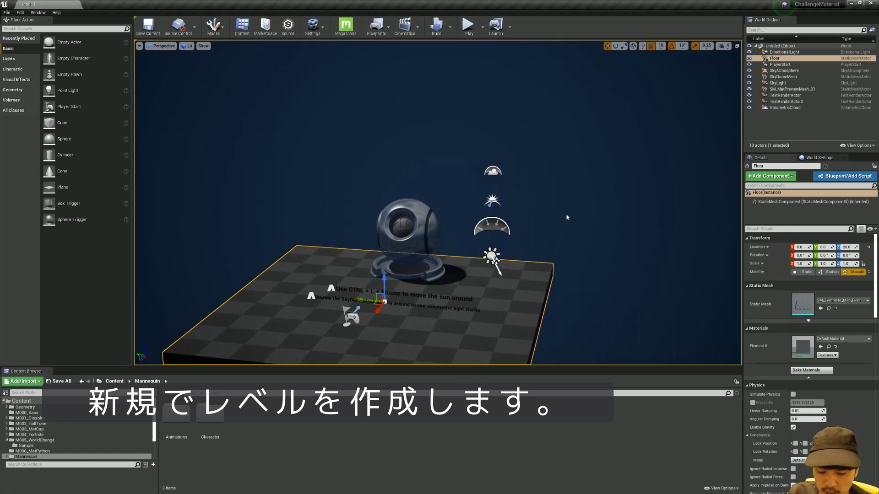
pyautogui.press('Delete')
pyautogui.moveTo(499, 275); pyautogui.dragTo(562, 234, button='middle')
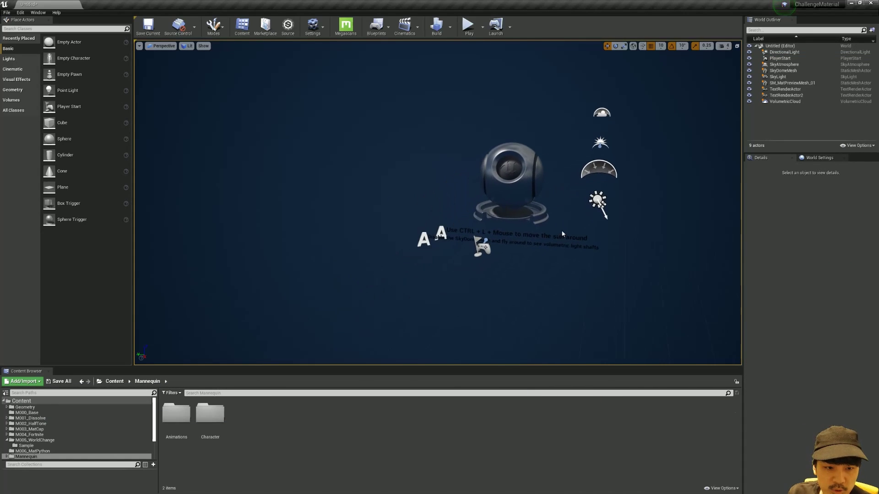
pyautogui.click(484, 247)
pyautogui.press('Delete')
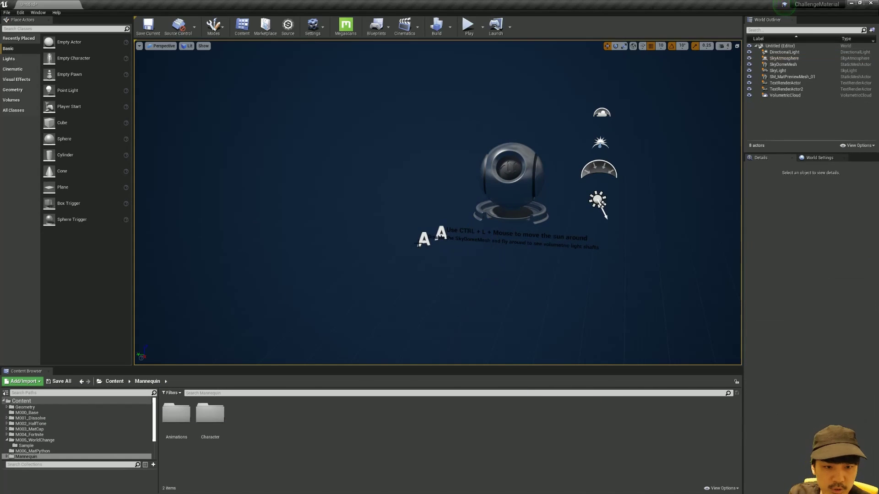
# Delete both TextRenderActors and the SM_MatPreviewMesh_01 preview sphere
pyautogui.click(424, 239)
pyautogui.press('Delete')
pyautogui.click(441, 232)
pyautogui.press('Delete')
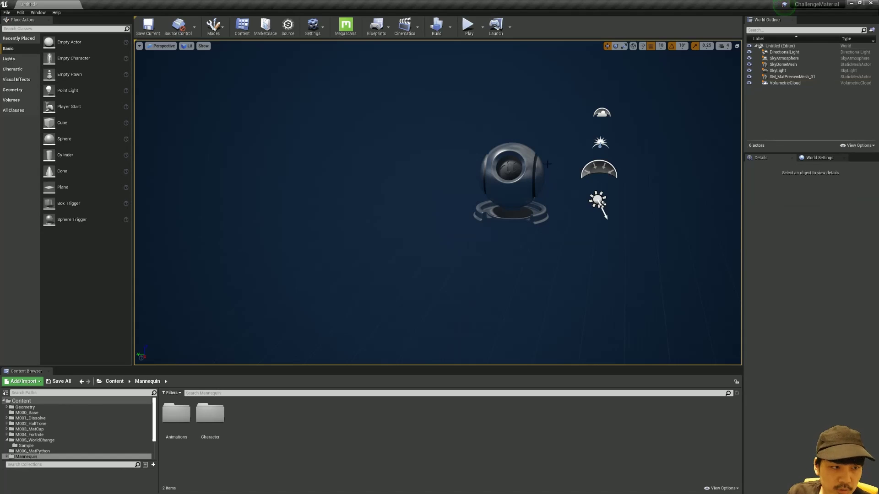
pyautogui.moveTo(547, 164); pyautogui.dragTo(459, 149, button='middle')
pyautogui.click(399, 175)
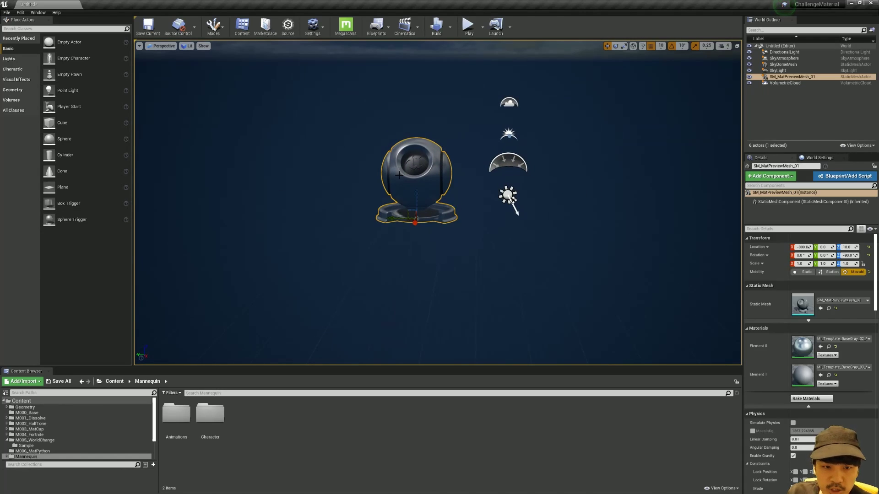
pyautogui.press('Delete')
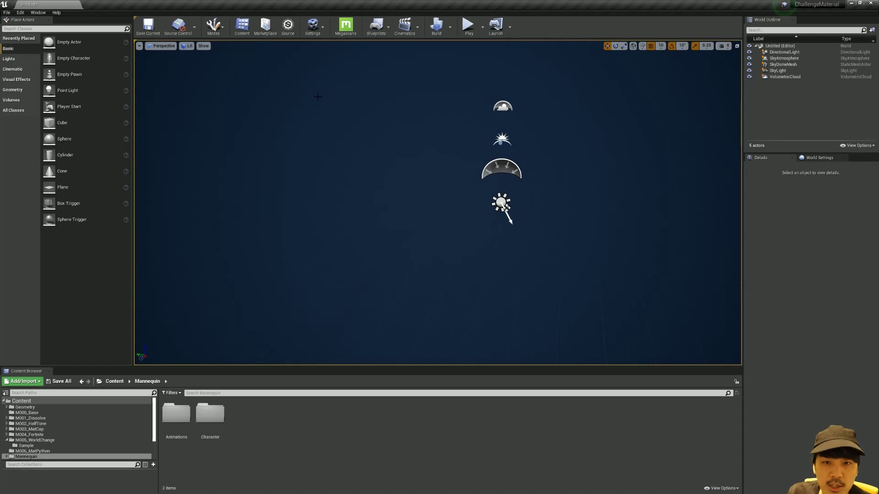
pyautogui.moveTo(321, 90); pyautogui.dragTo(322, 90, button='middle')
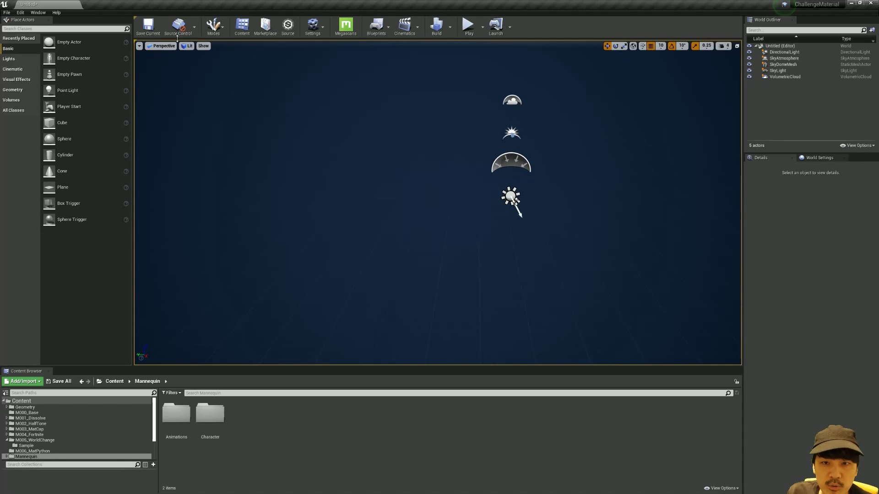
pyautogui.click(220, 29)
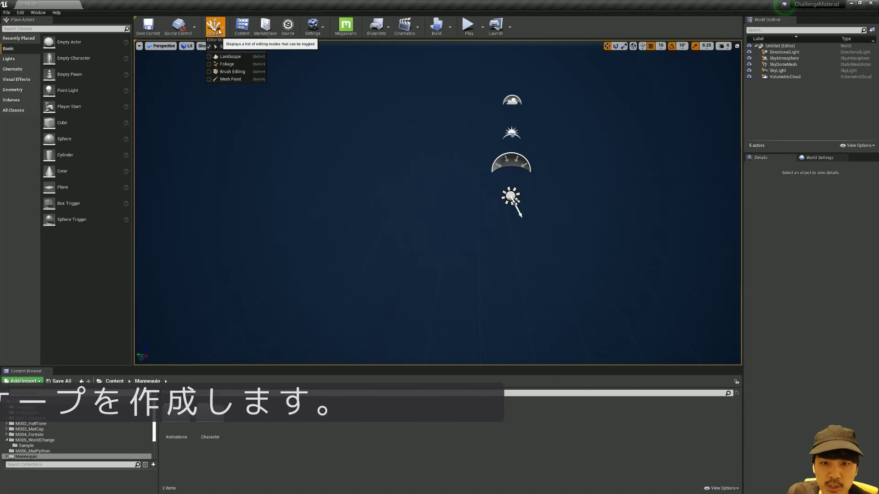
# In Landscape mode, set Section Size 31x31 Quads and 1x1 Section per component, then create it
pyautogui.click(210, 57)
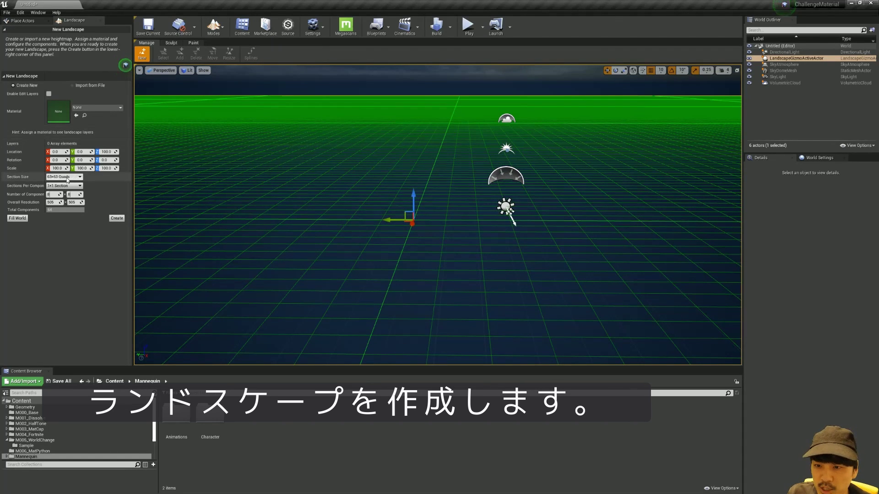
pyautogui.click(68, 199)
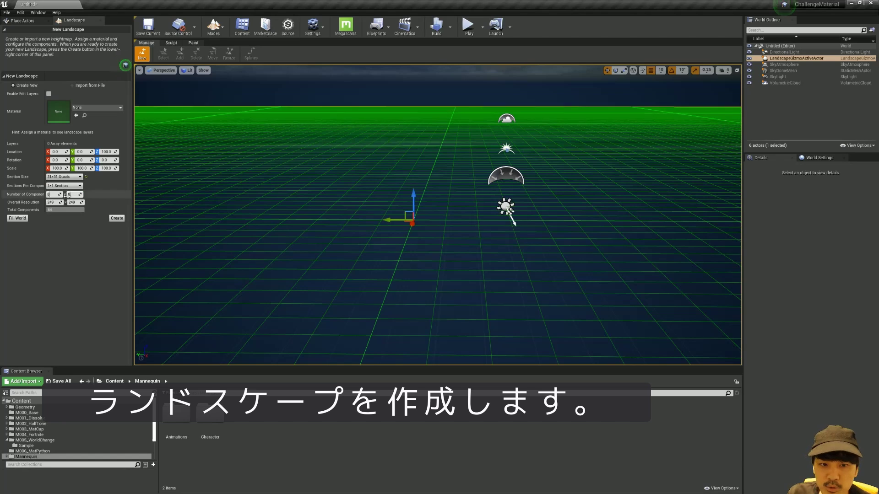
pyautogui.moveTo(275, 150); pyautogui.dragTo(278, 151, button='right')
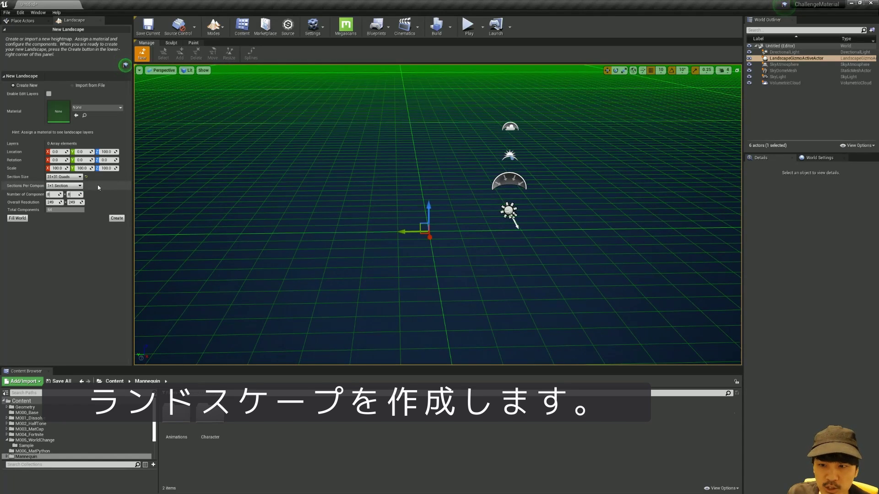
pyautogui.click(71, 186)
pyautogui.moveTo(357, 158); pyautogui.dragTo(358, 156, button='right')
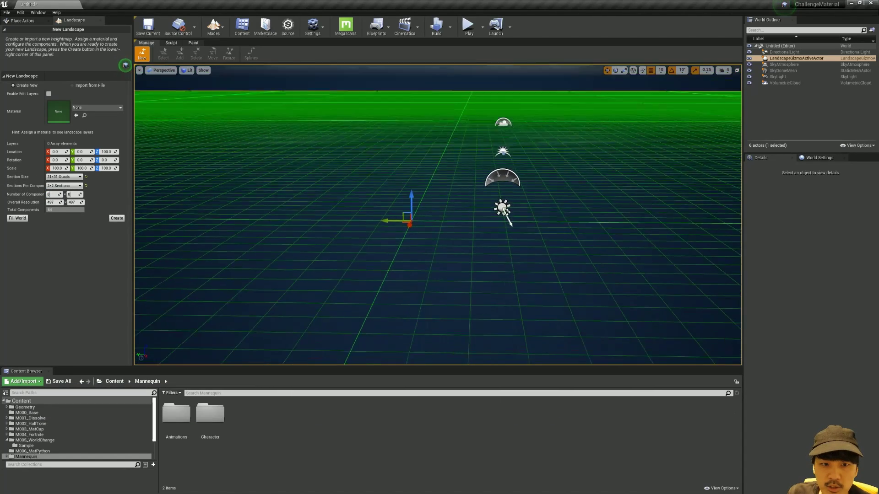
pyautogui.click(64, 186)
pyautogui.click(58, 192)
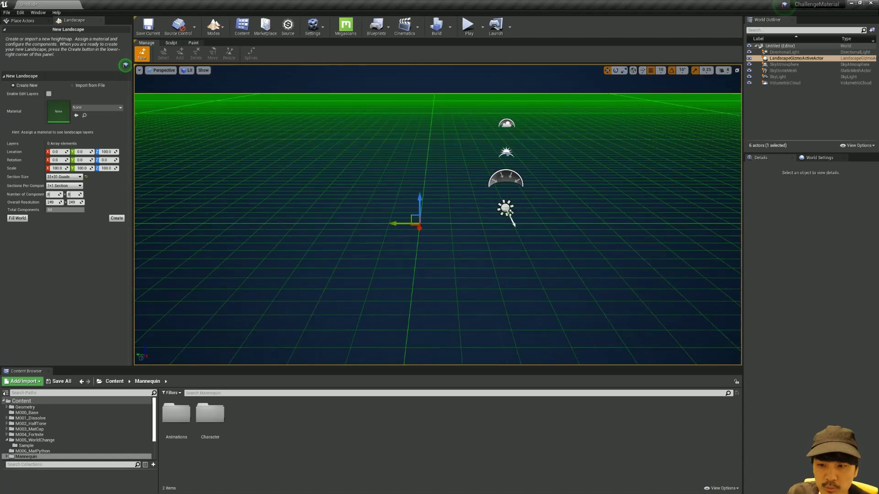
pyautogui.click(120, 218)
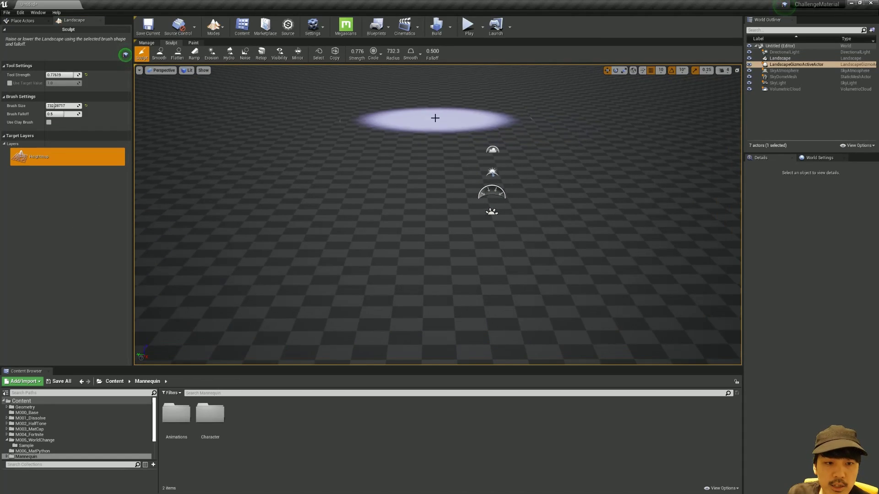
# Sculpt a hill, undo it, then sculpt raised hills on the right side of the landscape
pyautogui.moveTo(435, 118); pyautogui.dragTo(714, 179)
pyautogui.hotkey('ctrl', 'z')
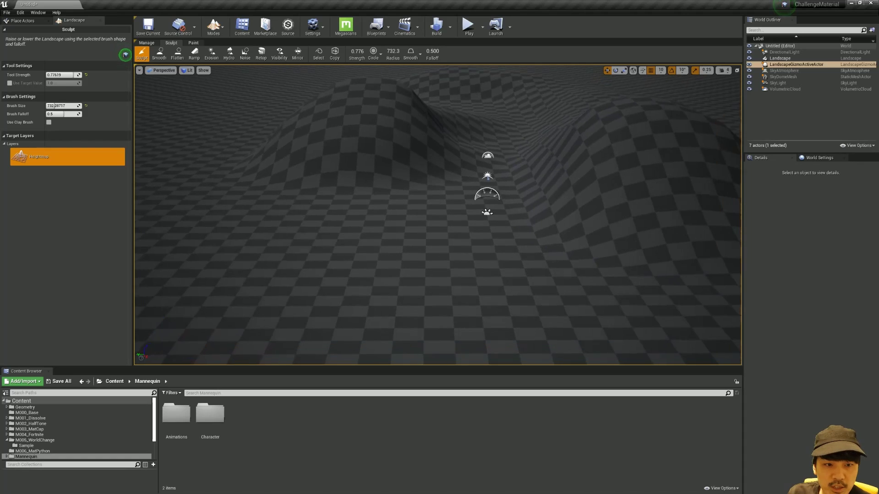
pyautogui.hotkey('ctrl', 'z')
pyautogui.moveTo(639, 119); pyautogui.dragTo(753, 237)
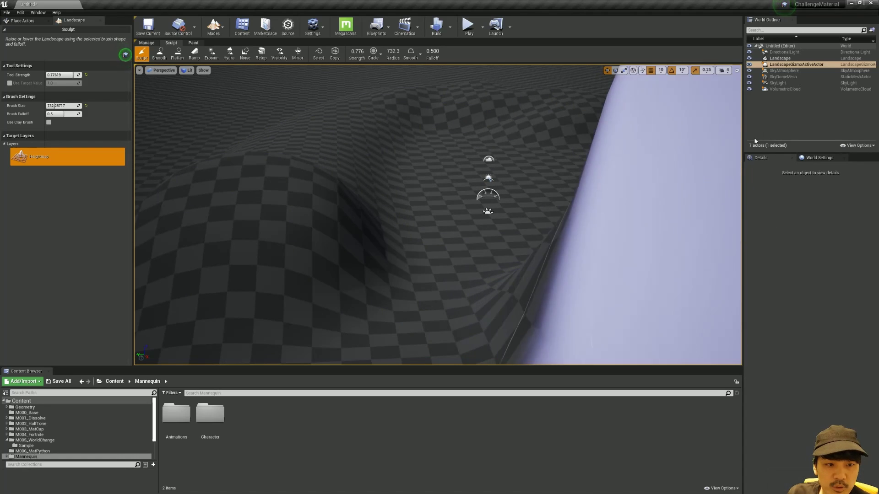
# Raise a curved ridge plus new hills on the left, lower left and front centre
pyautogui.scroll(-10, 563, 192)
pyautogui.moveTo(496, 192); pyautogui.dragTo(556, 204, button='right')
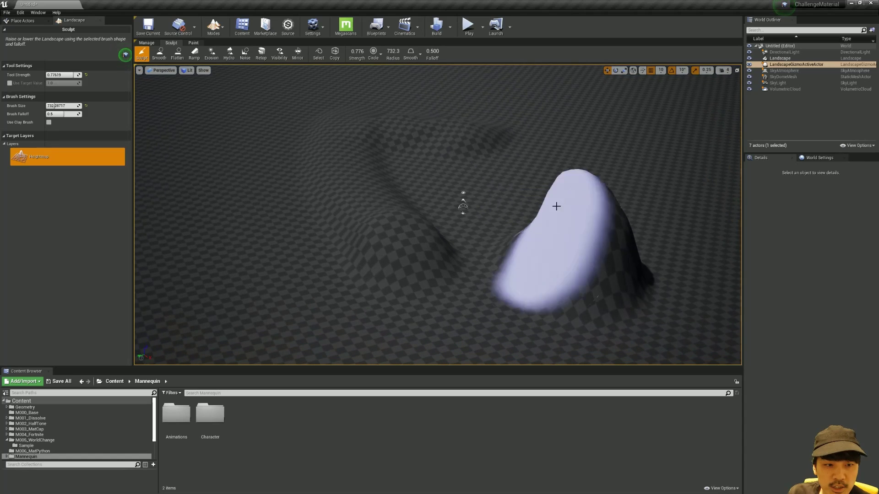
pyautogui.moveTo(555, 159); pyautogui.dragTo(380, 124)
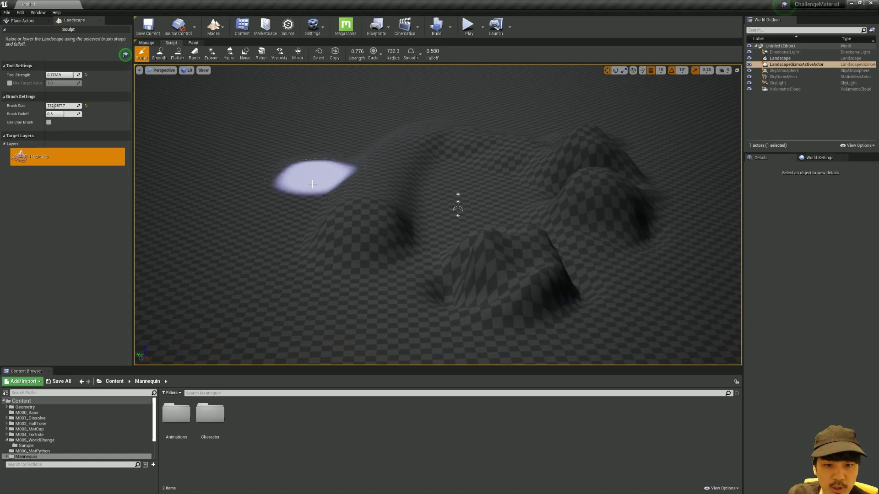
pyautogui.moveTo(314, 177); pyautogui.dragTo(315, 122)
pyautogui.scroll(-5, 320, 128)
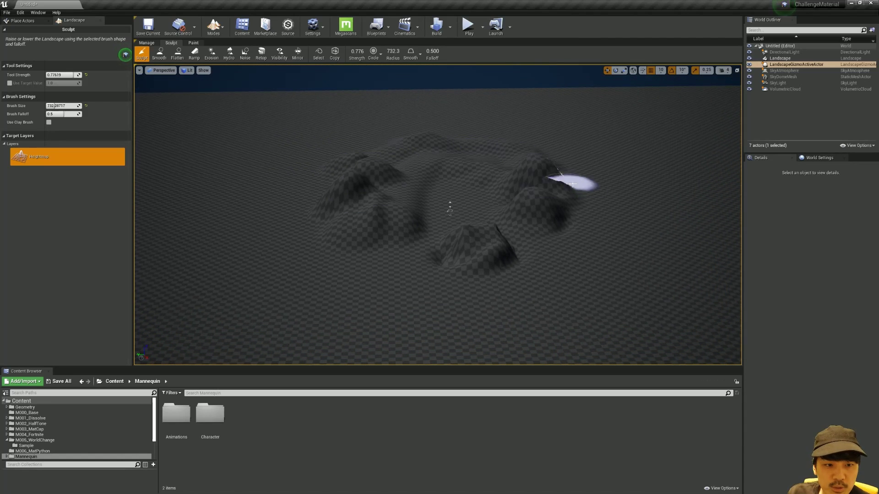
pyautogui.moveTo(293, 257); pyautogui.dragTo(334, 284)
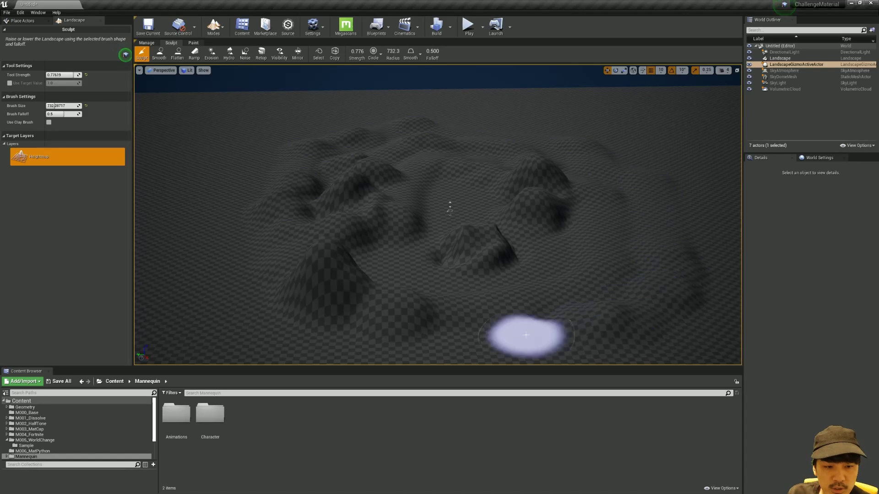
pyautogui.moveTo(546, 289)
pyautogui.mouseDown()
pyautogui.moveTo(505, 291)
pyautogui.moveTo(588, 186)
pyautogui.mouseUp()
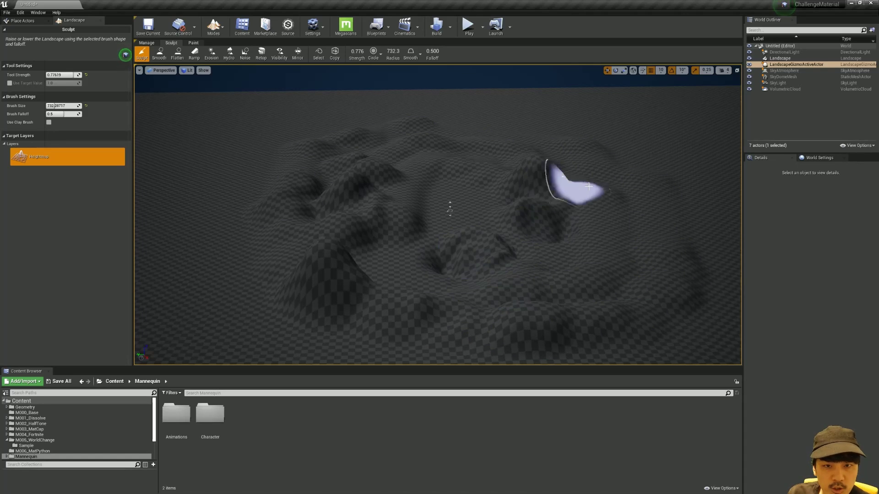
# Apply a Ramp between two points running toward the landscape's far edge
pyautogui.click(194, 53)
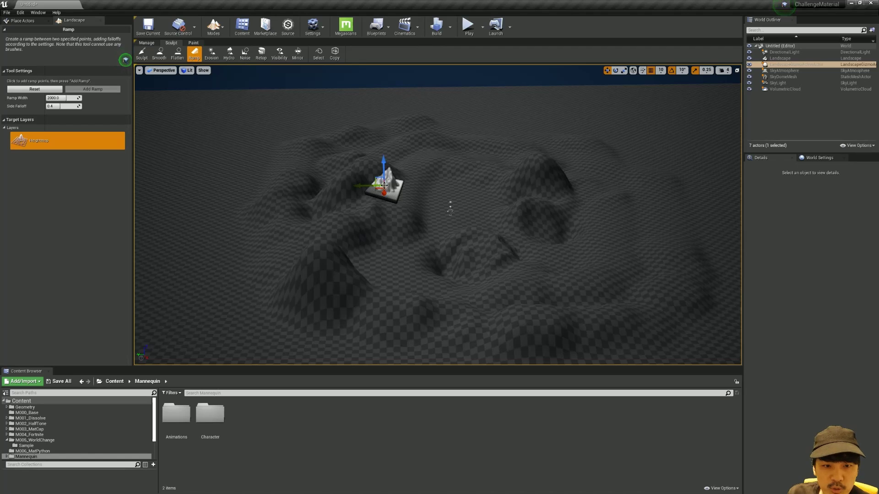
pyautogui.click(520, 124)
pyautogui.moveTo(522, 126); pyautogui.dragTo(518, 67)
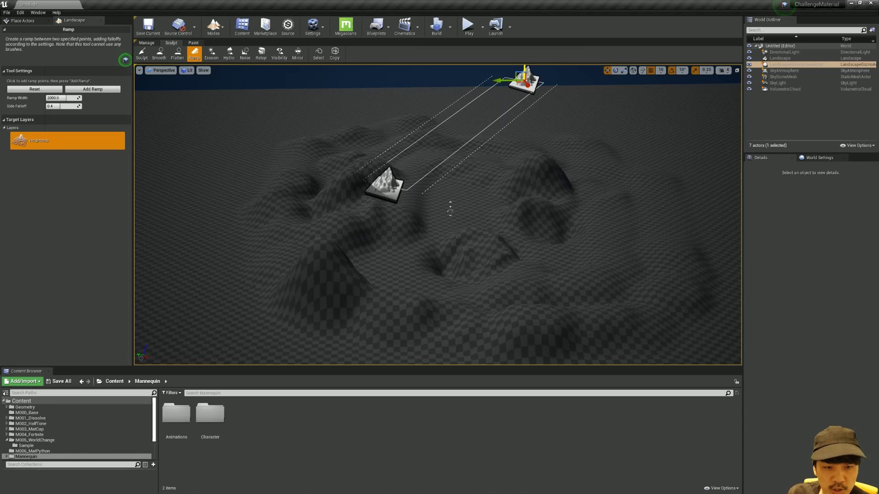
pyautogui.press('Return')
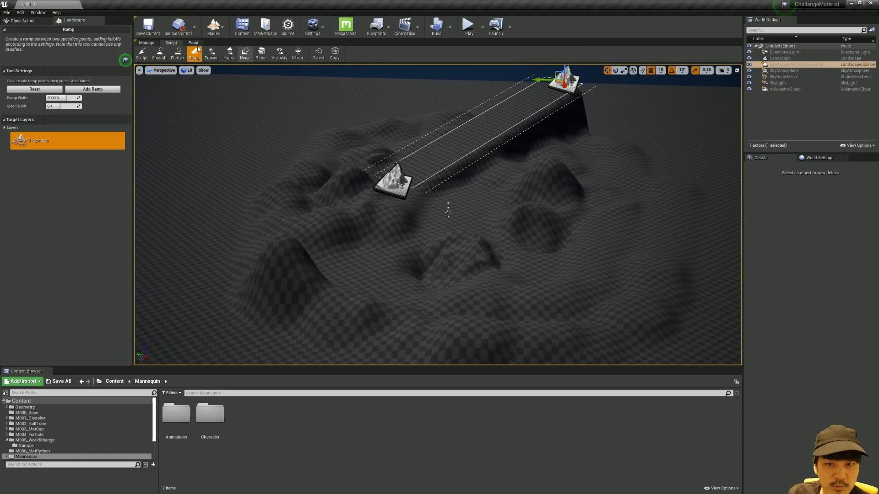
# Switch to the Smooth tool to soften the terrain
pyautogui.click(159, 53)
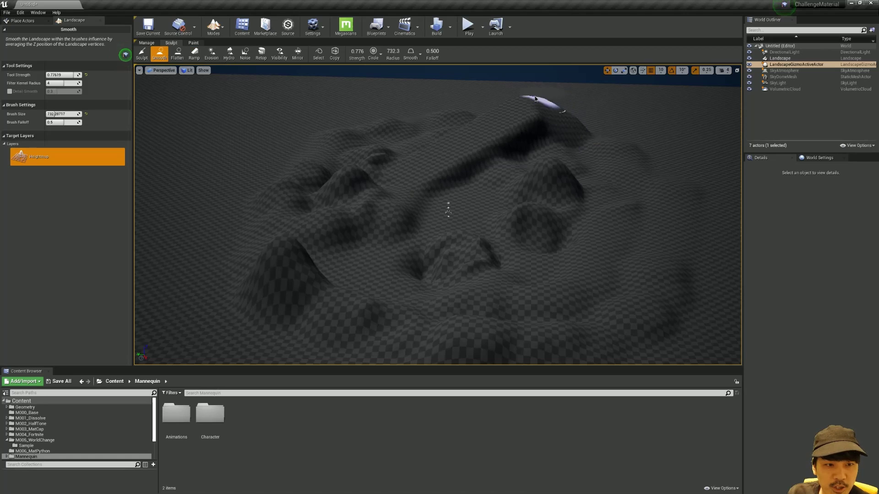
pyautogui.moveTo(363, 216); pyautogui.dragTo(530, 212, button='right')
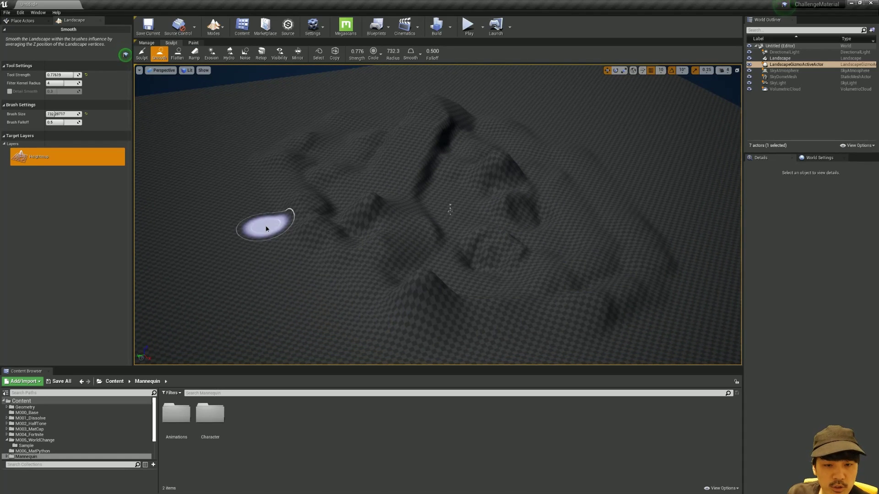
pyautogui.moveTo(261, 212); pyautogui.dragTo(279, 216, button='right')
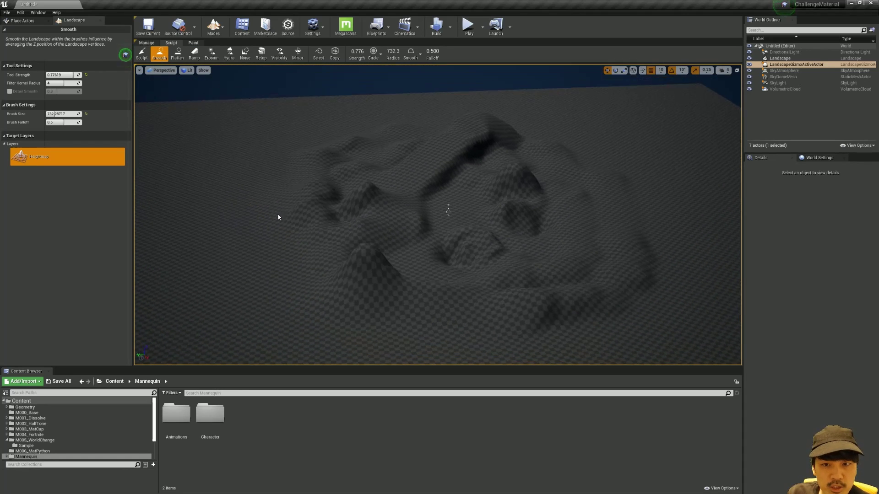
# Return to Sculpt and raise the hills taller across the landscape
pyautogui.click(145, 60)
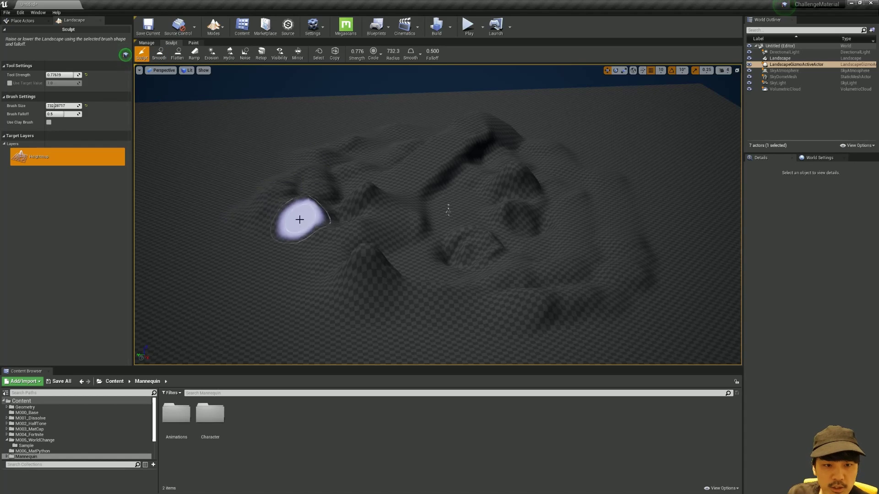
pyautogui.moveTo(299, 220); pyautogui.dragTo(404, 163)
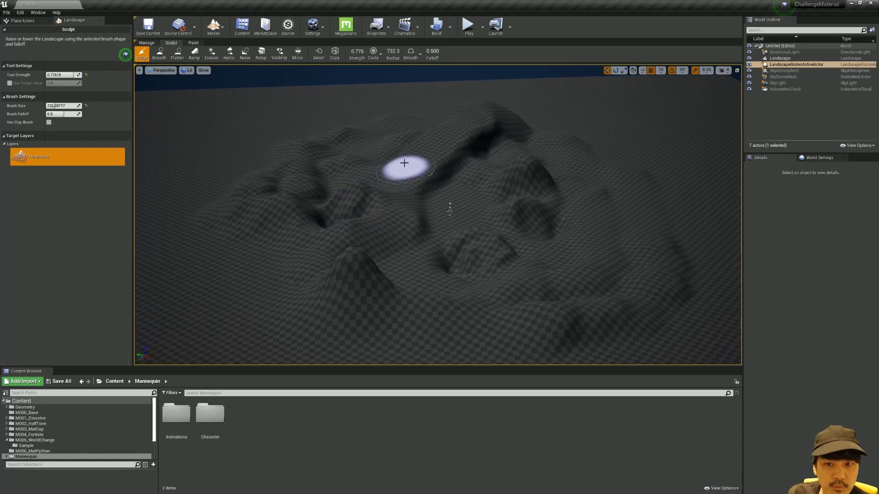
pyautogui.moveTo(404, 163)
pyautogui.mouseDown(button='right')
pyautogui.moveTo(403, 146)
pyautogui.moveTo(420, 182)
pyautogui.moveTo(463, 203)
pyautogui.mouseUp(button='right')
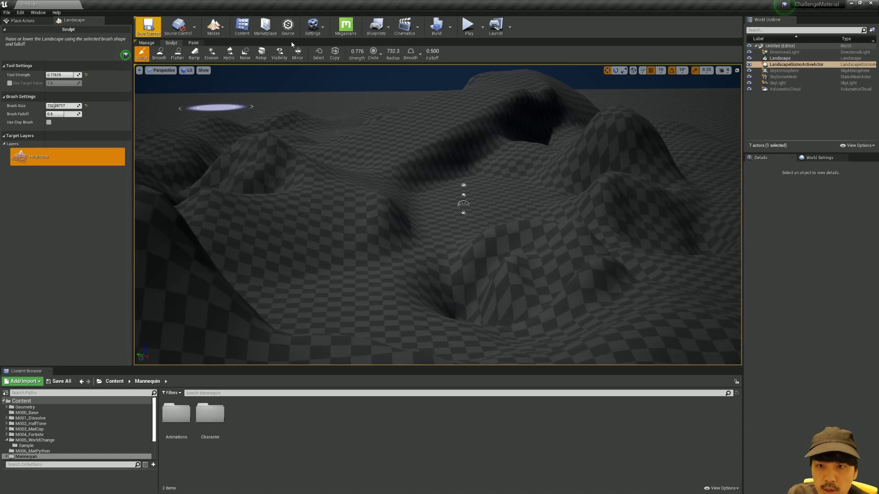
# Switch to Place mode, open M005_WorldChange, and save the level as LV_WorldChange2
pyautogui.click(225, 47)
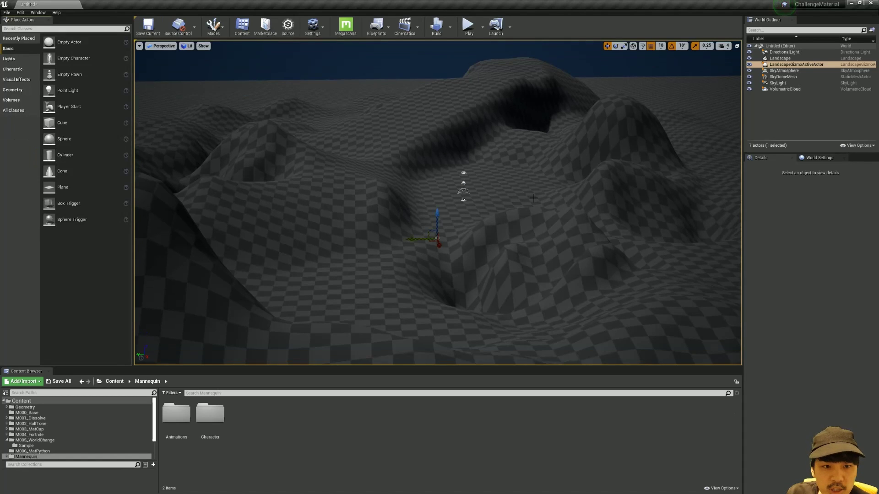
pyautogui.moveTo(544, 142); pyautogui.dragTo(544, 141, button='right')
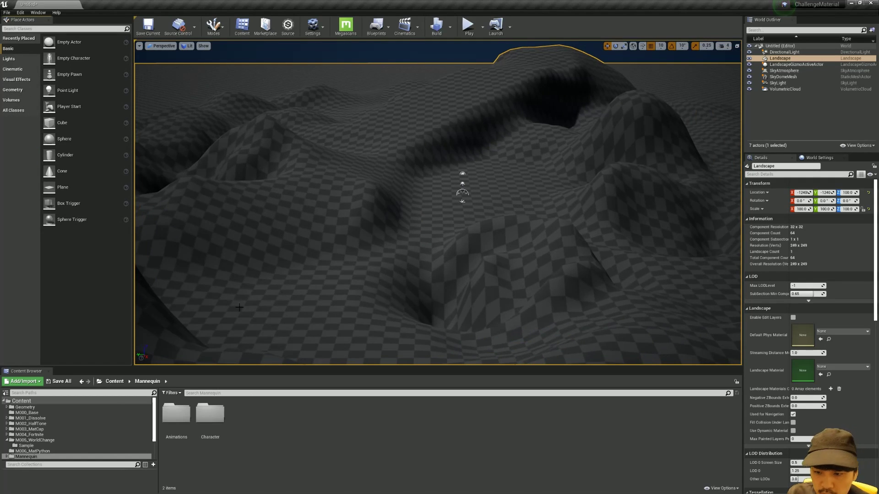
pyautogui.click(45, 441)
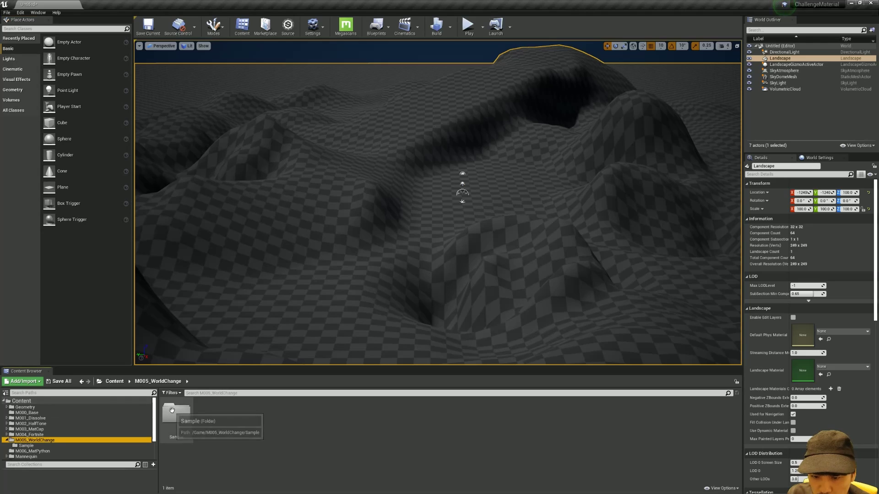
pyautogui.moveTo(157, 413); pyautogui.dragTo(117, 414)
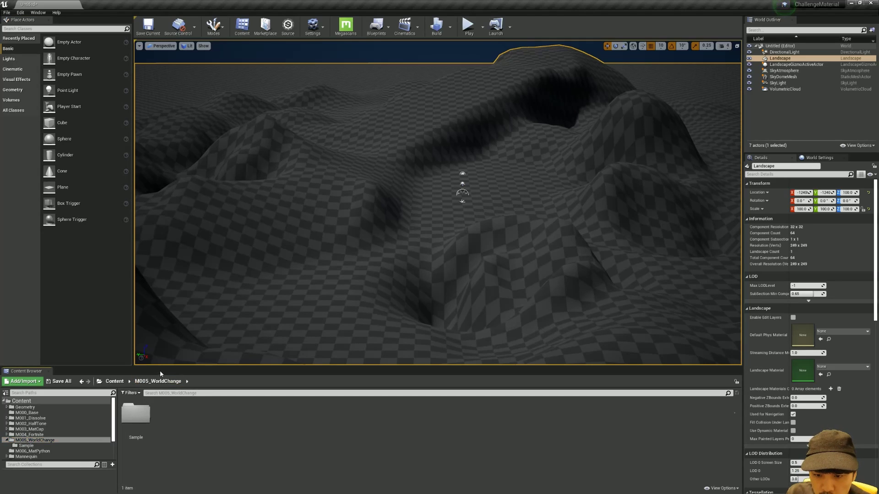
pyautogui.moveTo(160, 371); pyautogui.dragTo(162, 303)
pyautogui.hotkey('ctrl', 's')
pyautogui.write('LV_WorldChange2')
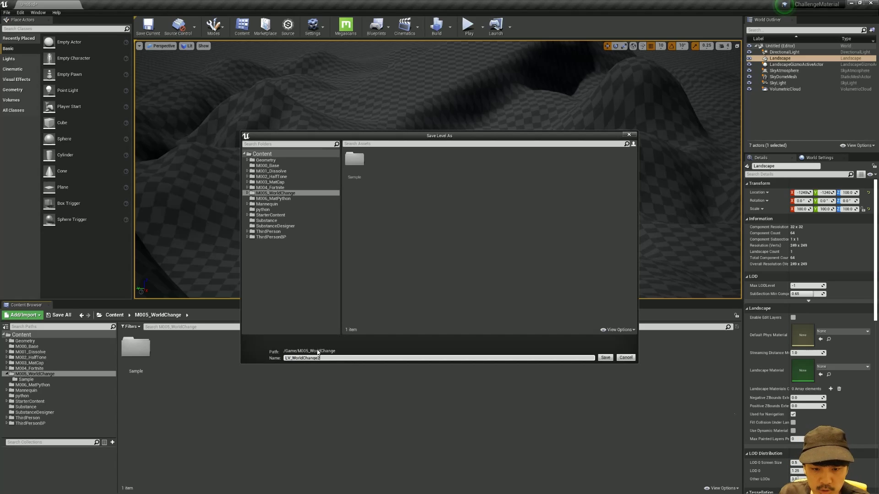
pyautogui.press('Return')
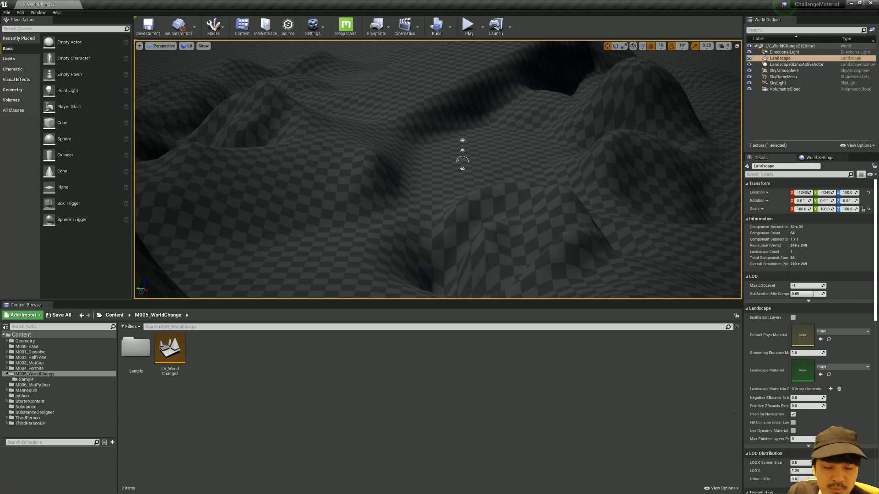
# Browse past the Mannequin folders to ThirdPersonBP and open its Blueprints folder
pyautogui.moveTo(287, 244); pyautogui.dragTo(286, 244, button='right')
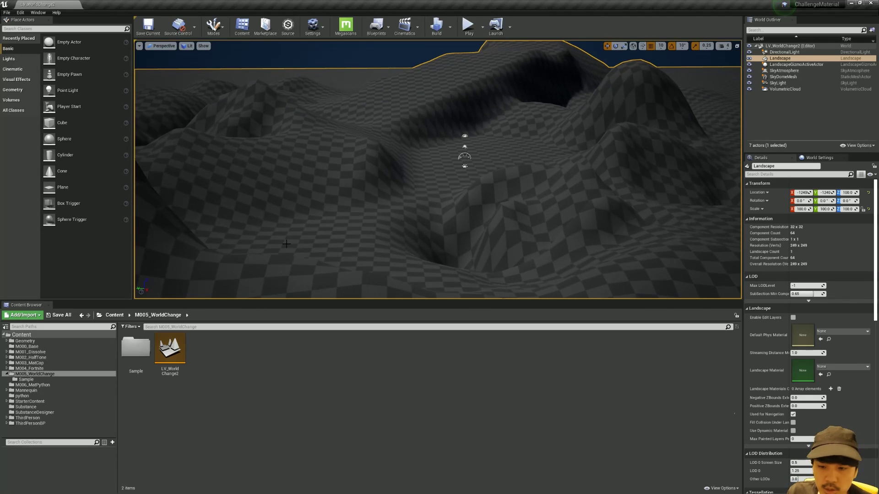
pyautogui.click(35, 393)
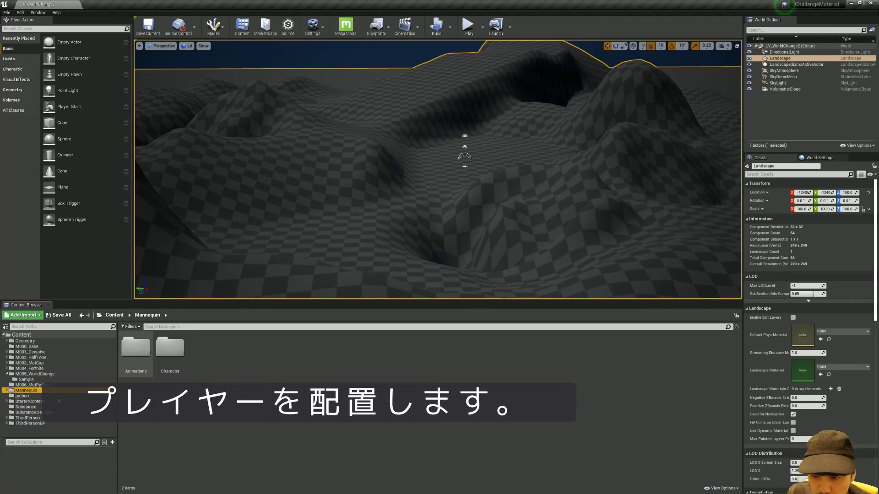
pyautogui.doubleClick(164, 362)
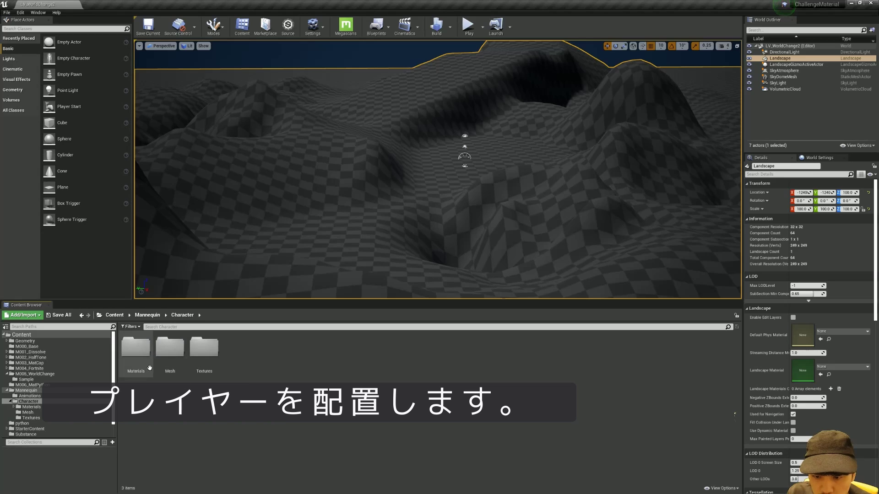
pyautogui.click(44, 393)
pyautogui.write('M')
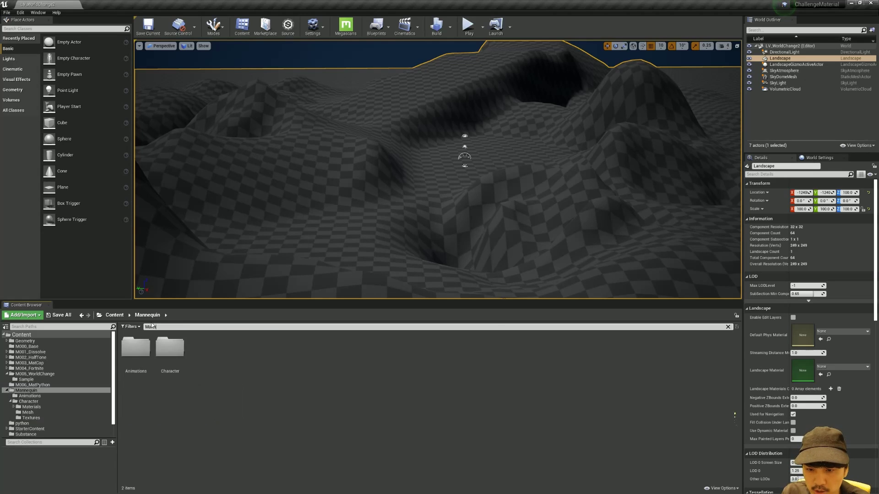
pyautogui.write('ann')
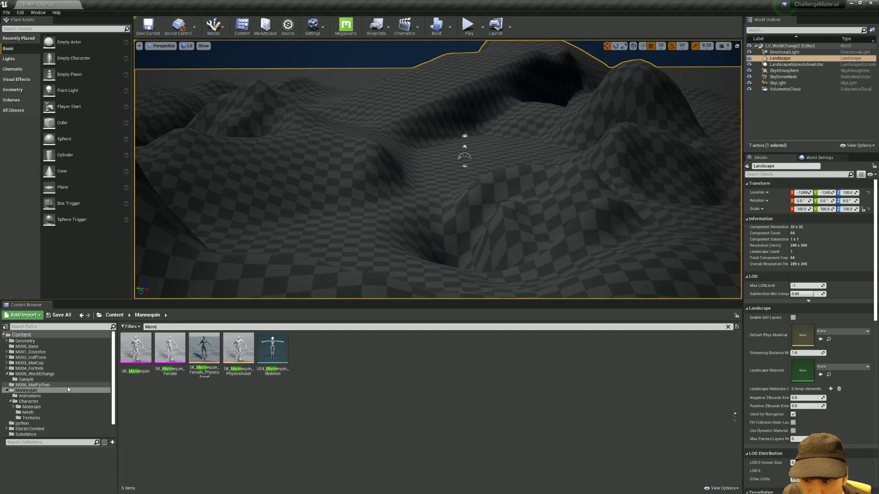
pyautogui.scroll(-3, 49, 385)
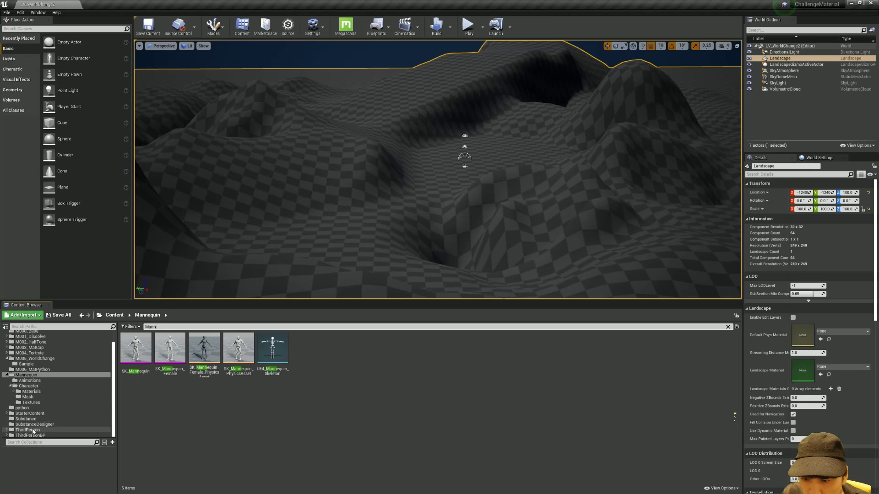
pyautogui.click(33, 430)
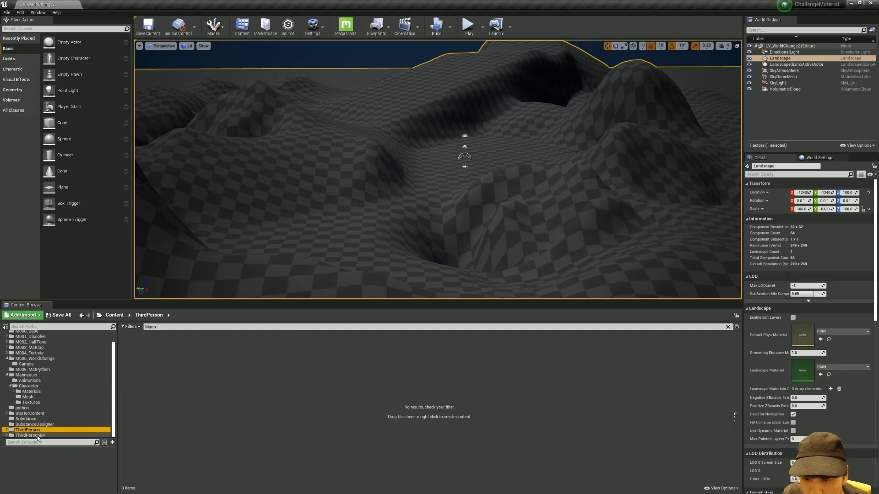
pyautogui.click(728, 327)
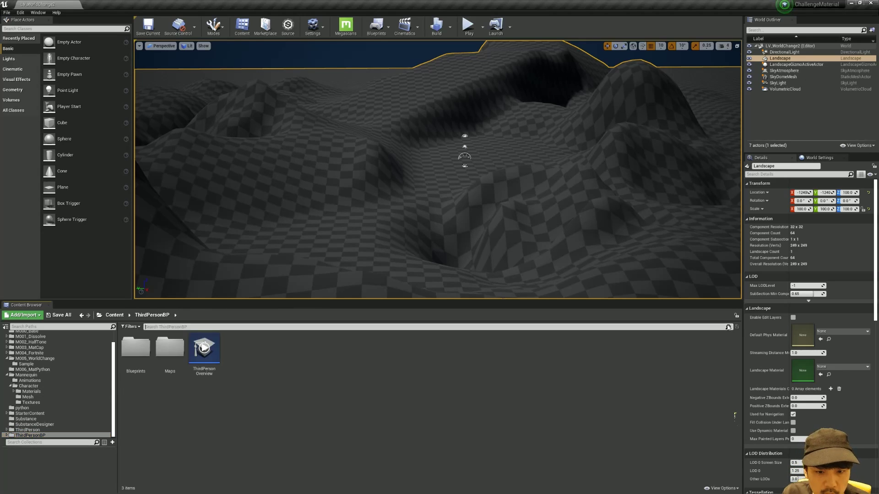
pyautogui.doubleClick(136, 351)
# Place ThirdPersonCharacter in the level, move it to the world origin, and frame it
pyautogui.moveTo(136, 353)
pyautogui.mouseDown()
pyautogui.moveTo(431, 164)
pyautogui.moveTo(481, 162)
pyautogui.mouseUp()
pyautogui.press('f')
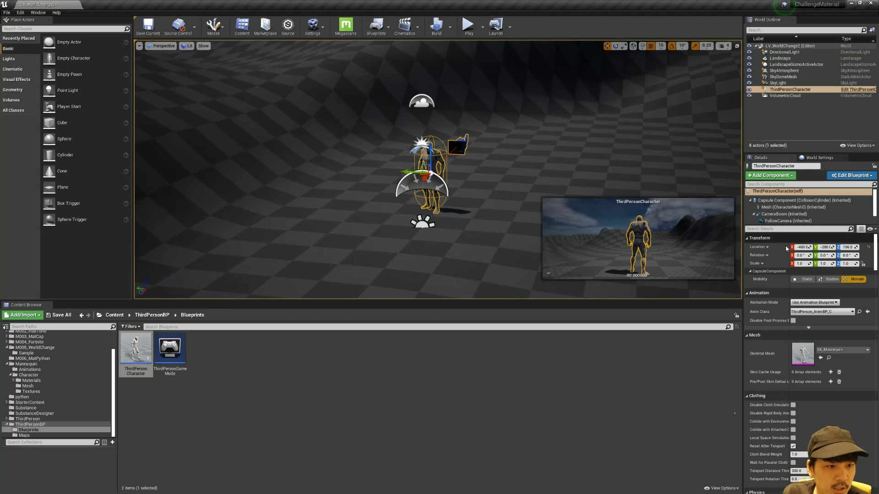
pyautogui.keyDown('alt'); pyautogui.moveTo(557, 178); pyautogui.dragTo(557, 178); pyautogui.keyUp('alt')
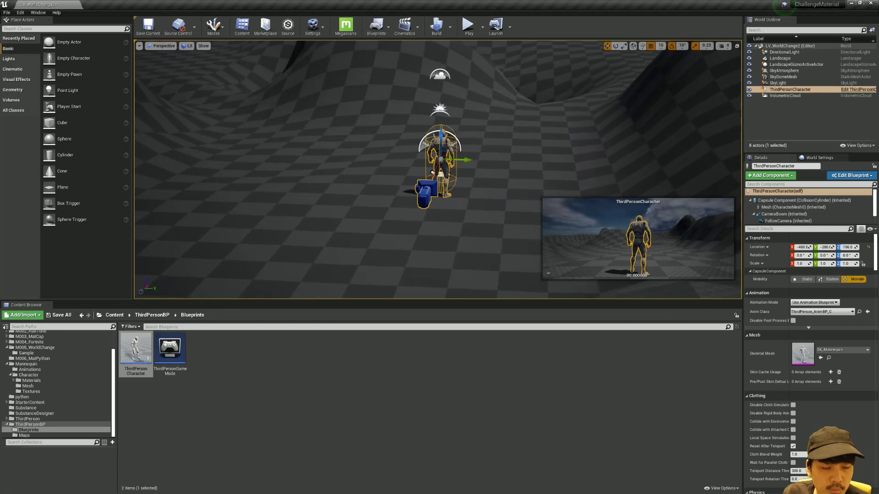
pyautogui.click(868, 248)
pyautogui.moveTo(567, 152)
pyautogui.keyDown('alt'); pyautogui.mouseDown()
pyautogui.moveTo(519, 171)
pyautogui.moveTo(502, 108)
pyautogui.mouseUp(); pyautogui.keyUp('alt')
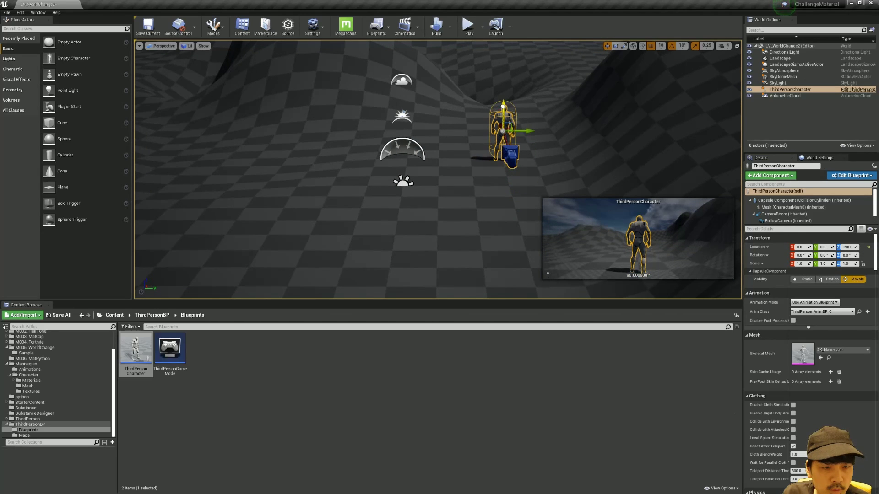
pyautogui.keyDown('alt'); pyautogui.moveTo(556, 69); pyautogui.dragTo(494, 97); pyautogui.keyUp('alt')
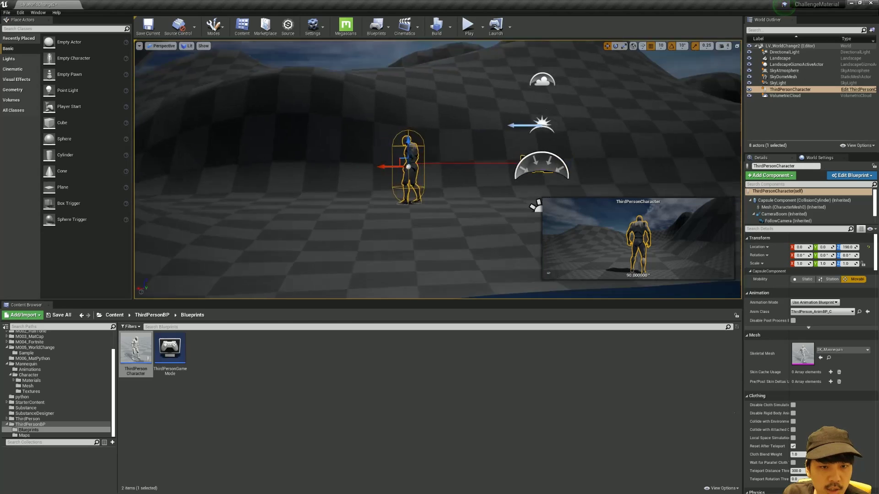
pyautogui.scroll(5, 494, 97)
# Save the level and run a quick play test
pyautogui.hotkey('ctrl', 's')
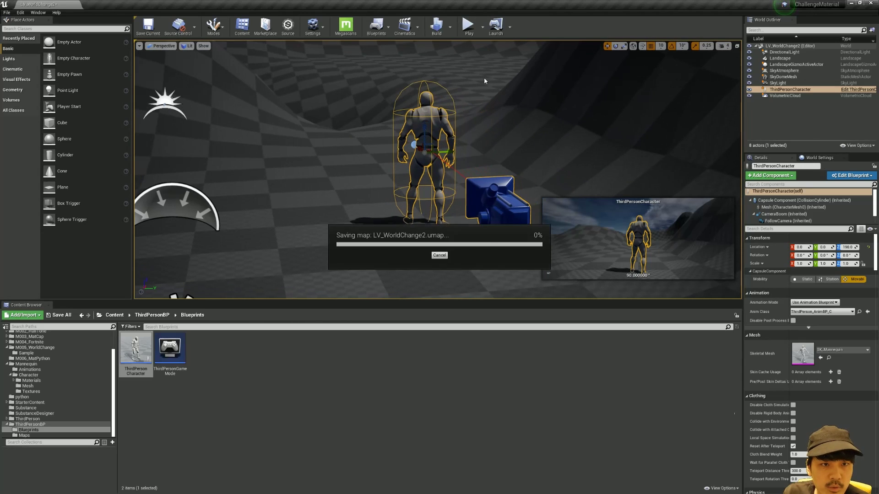
pyautogui.click(471, 29)
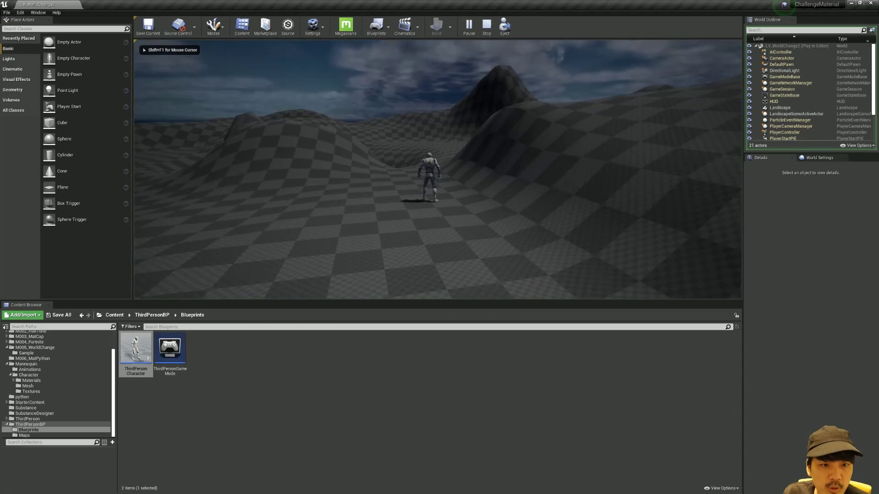
pyautogui.press('Escape')
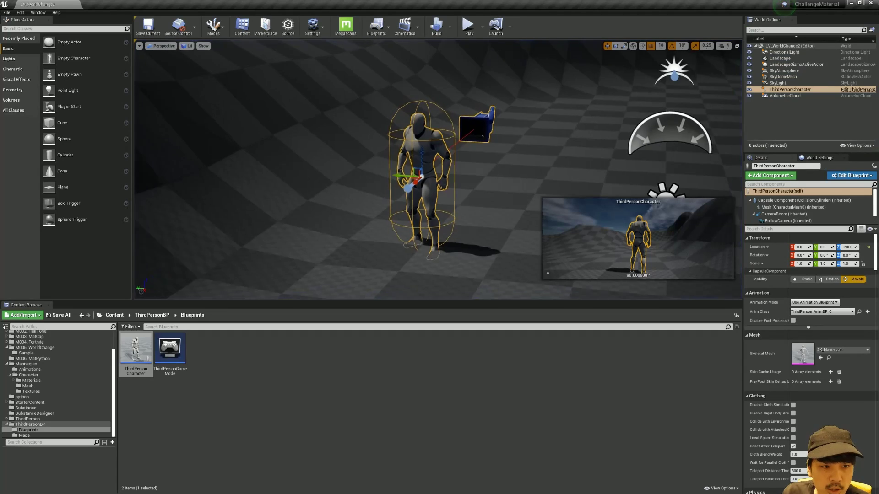
# View the character from behind, select the Landscape, and widen the Details panels
pyautogui.keyDown('alt'); pyautogui.moveTo(439, 119); pyautogui.dragTo(515, 118); pyautogui.keyUp('alt')
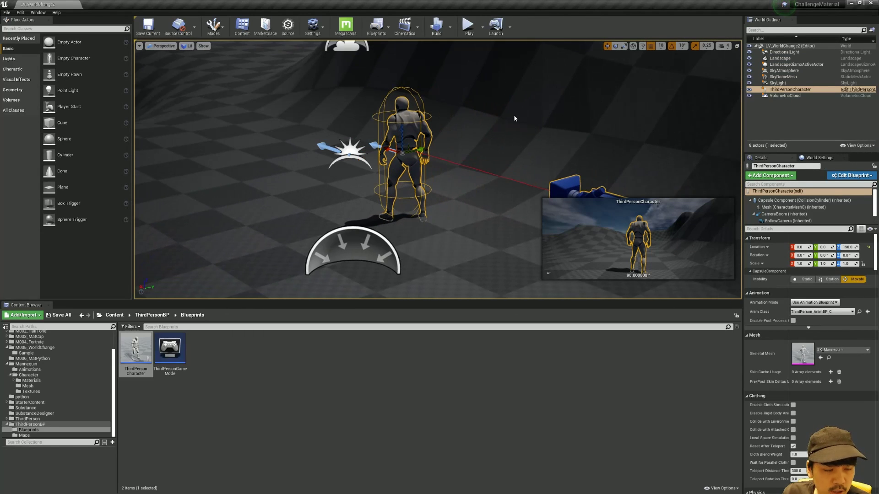
pyautogui.keyDown('alt'); pyautogui.moveTo(517, 179); pyautogui.dragTo(528, 111); pyautogui.keyUp('alt')
pyautogui.click(528, 111)
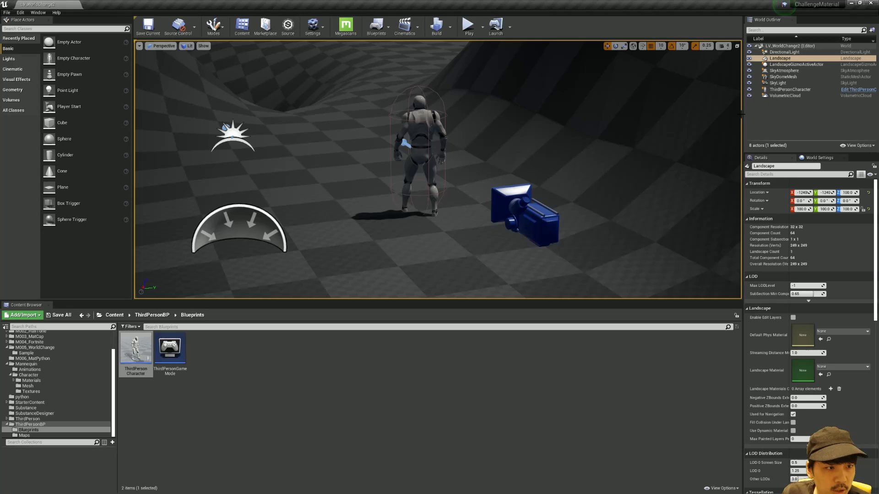
pyautogui.moveTo(742, 114); pyautogui.dragTo(672, 117)
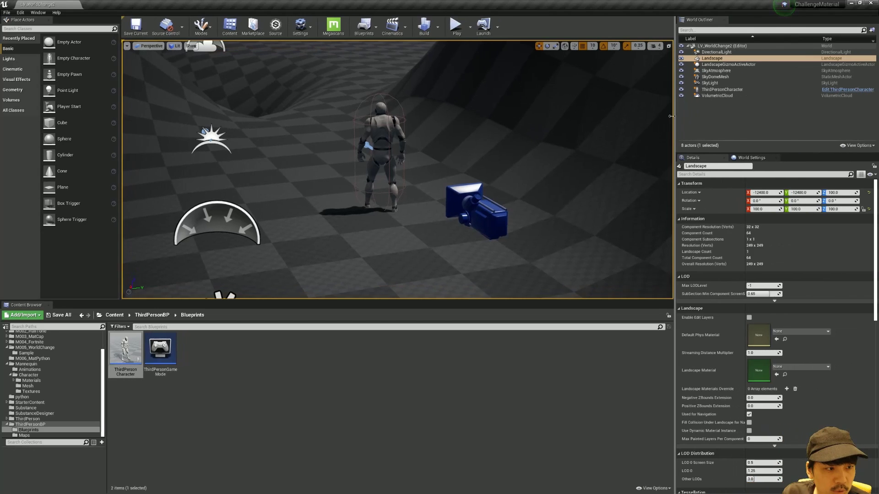
# In World Settings, set GameMode Override to ThirdPersonGameMode
pyautogui.click(752, 159)
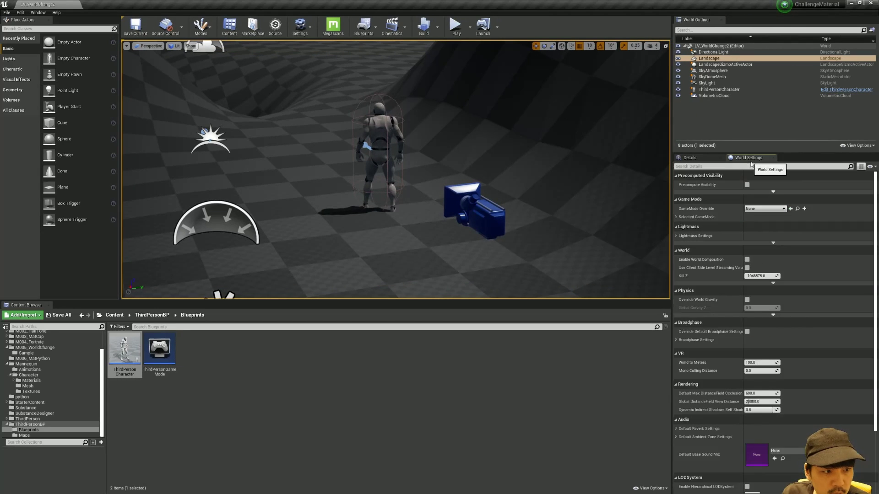
pyautogui.click(675, 218)
pyautogui.click(754, 209)
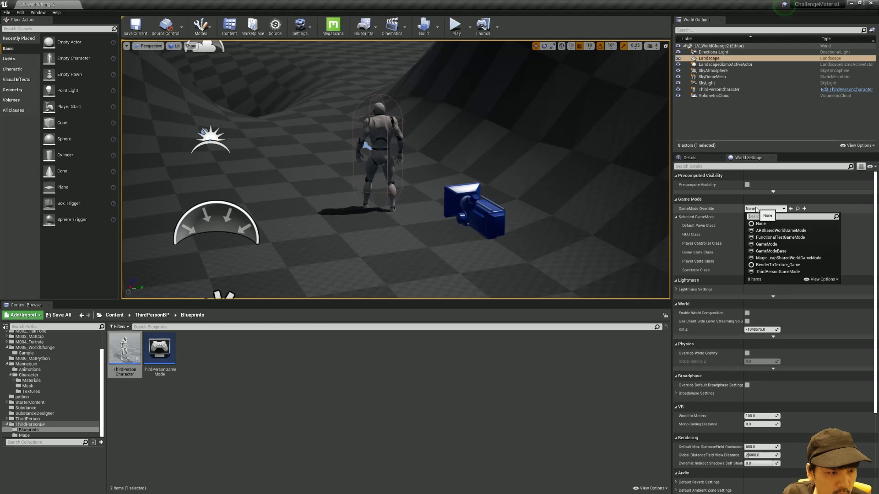
pyautogui.click(778, 272)
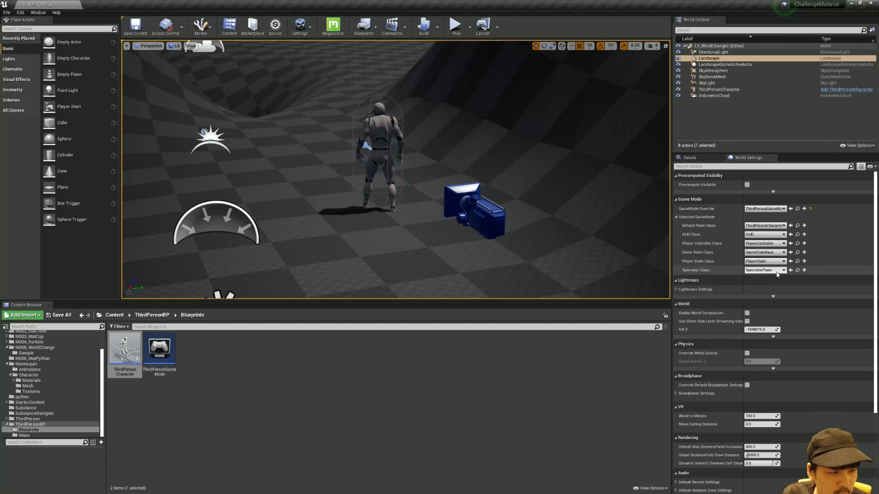
# Play-test the level, stop, and select the ThirdPersonCharacter
pyautogui.moveTo(513, 168); pyautogui.dragTo(608, 130, button='right')
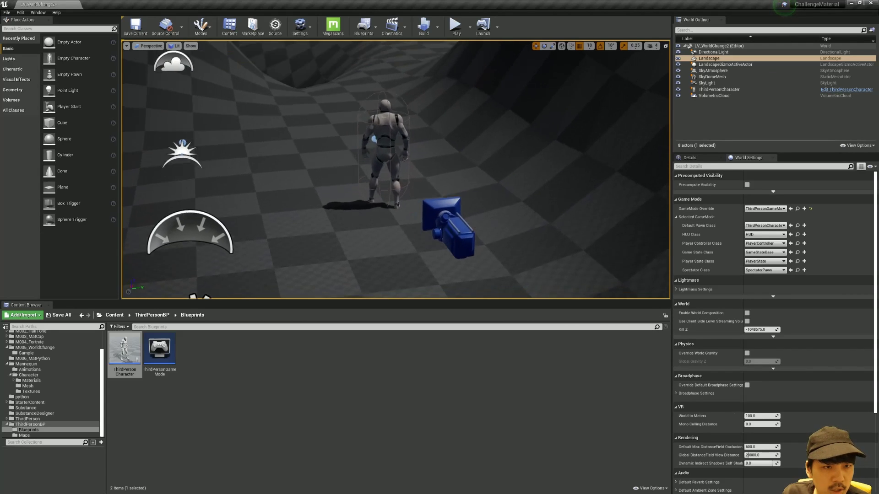
pyautogui.click(456, 25)
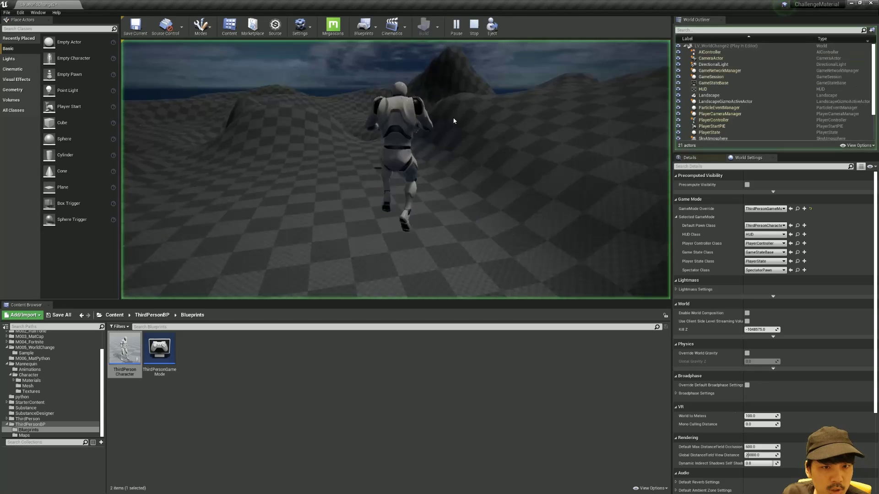
pyautogui.click(444, 137)
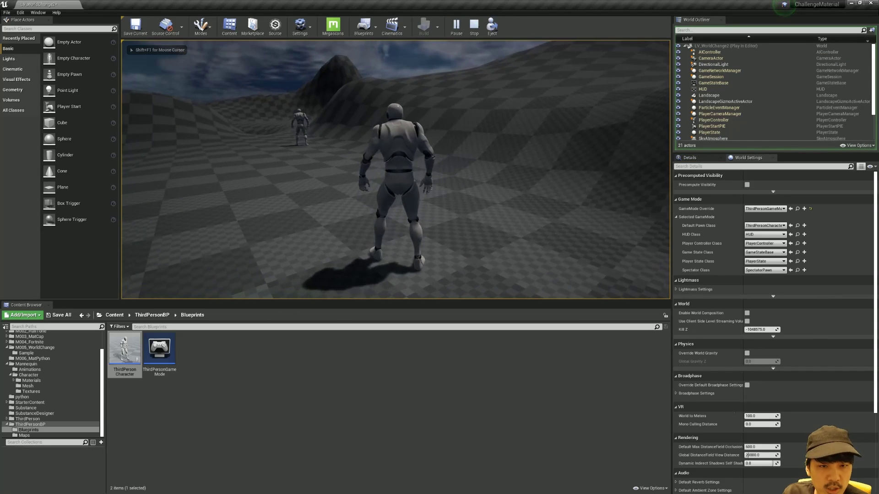
pyautogui.press('Escape')
pyautogui.click(367, 71)
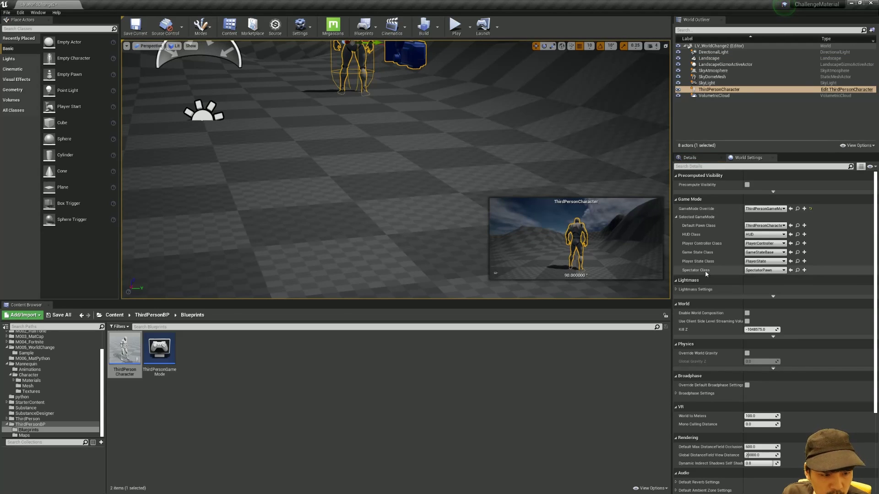
# Show the character's Details and scroll down to its Pawn settings
pyautogui.click(690, 158)
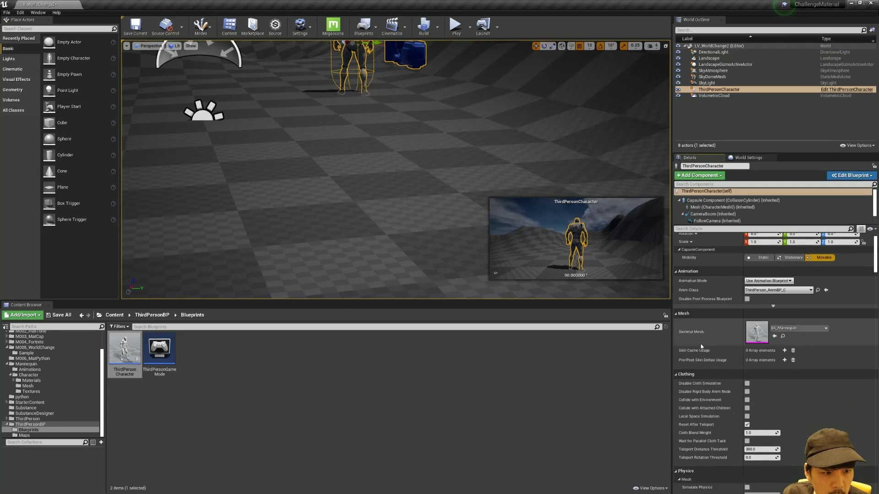
pyautogui.scroll(-10, 692, 354)
pyautogui.scroll(-4, 694, 352)
pyautogui.scroll(-3, 694, 345)
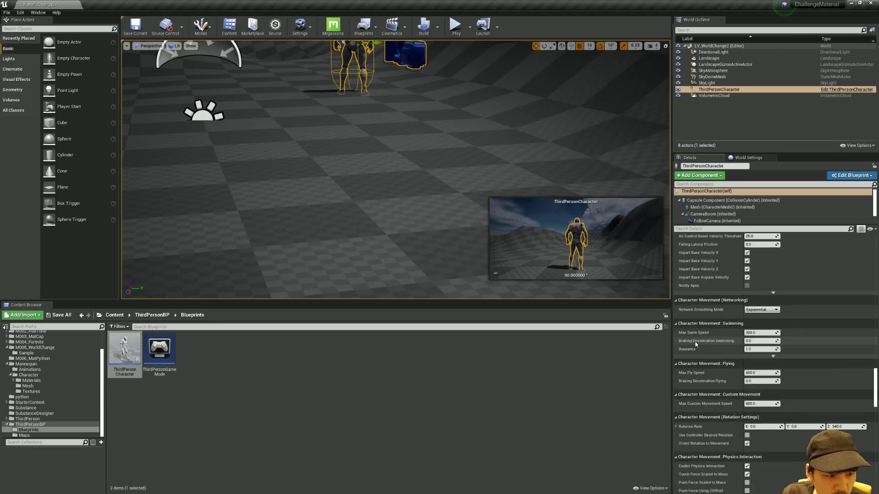
pyautogui.scroll(-4, 696, 344)
pyautogui.scroll(-3, 696, 344)
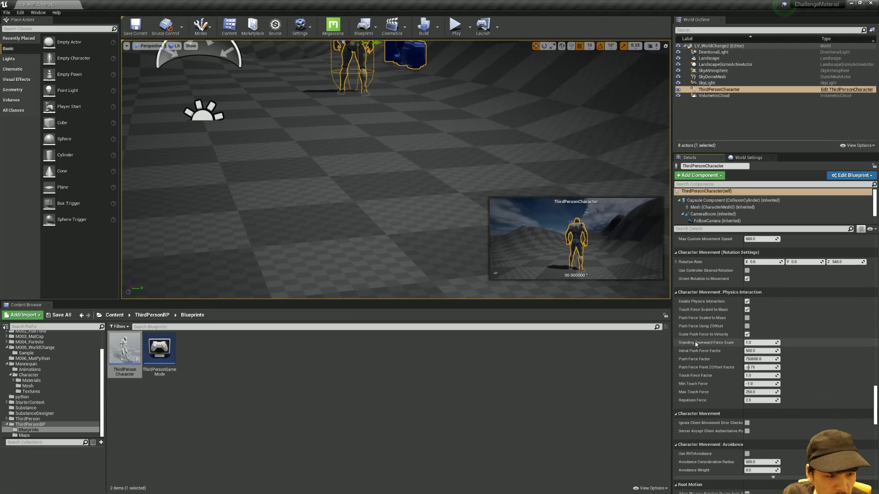
pyautogui.scroll(-2, 689, 357)
pyautogui.moveTo(671, 371); pyautogui.dragTo(613, 372)
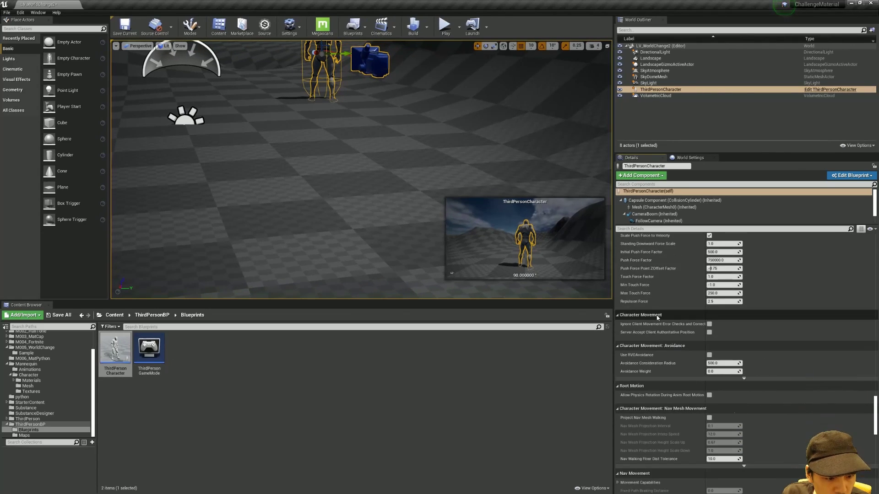
pyautogui.scroll(-5, 657, 314)
pyautogui.scroll(-2, 658, 314)
pyautogui.scroll(-1, 658, 315)
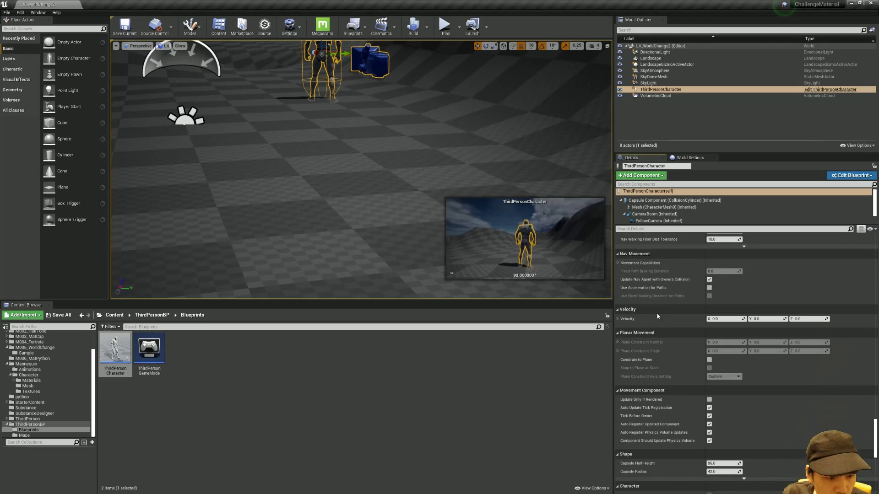
pyautogui.scroll(-2, 657, 316)
pyautogui.scroll(-3, 658, 316)
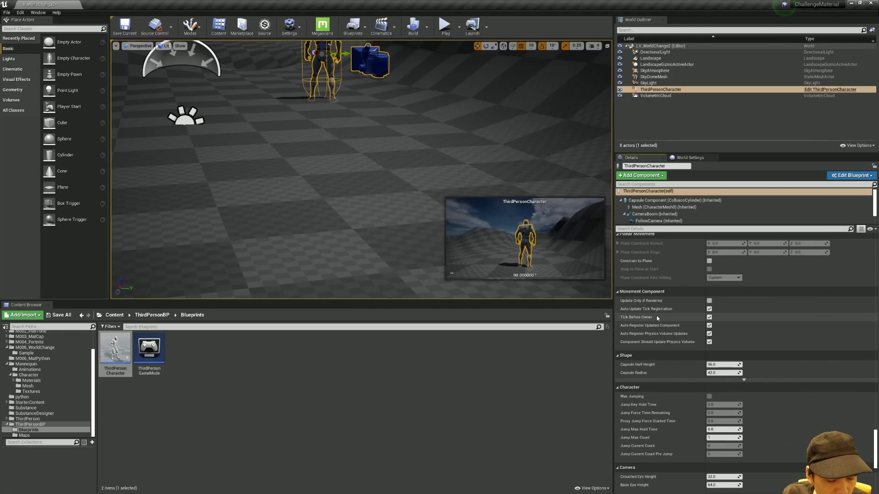
pyautogui.scroll(-3, 657, 318)
pyautogui.scroll(-3, 658, 318)
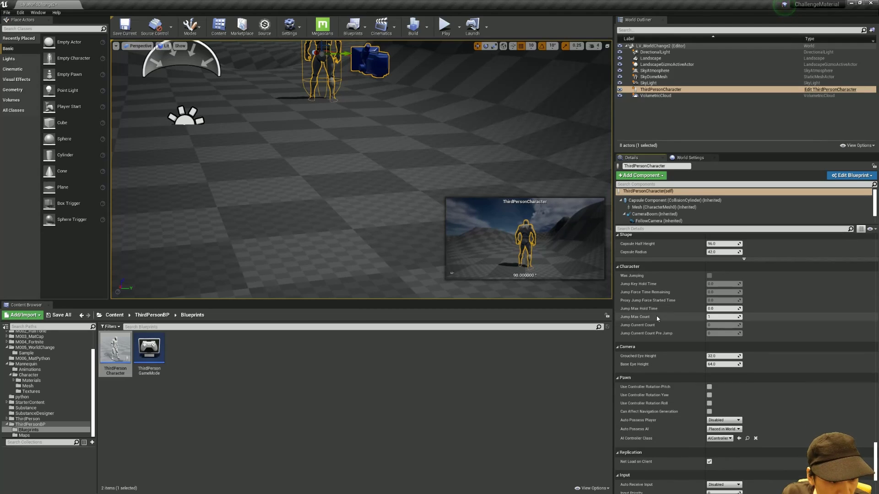
pyautogui.scroll(-1, 656, 316)
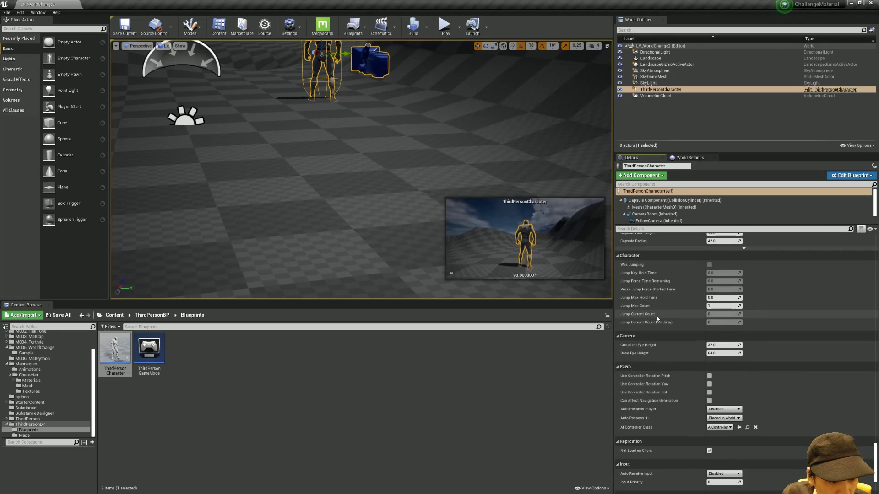
# Set Auto Possess Player to Player 0 and start a play session
pyautogui.click(722, 410)
pyautogui.click(722, 420)
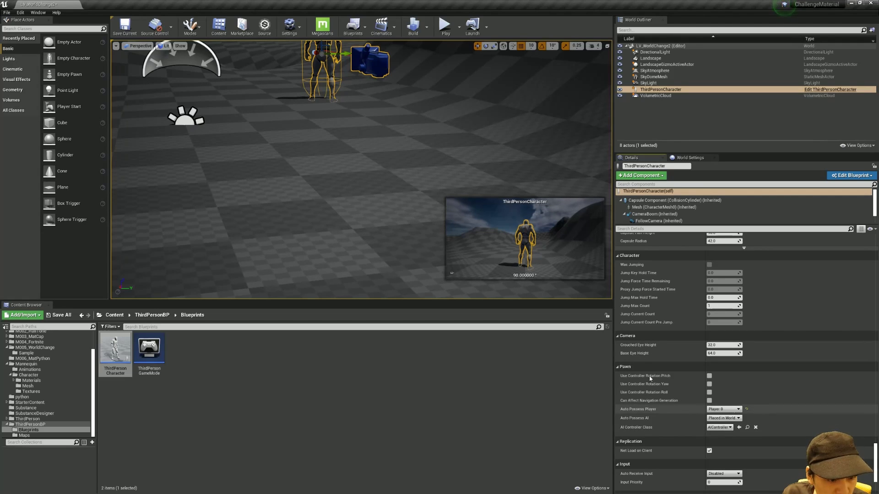
pyautogui.click(445, 25)
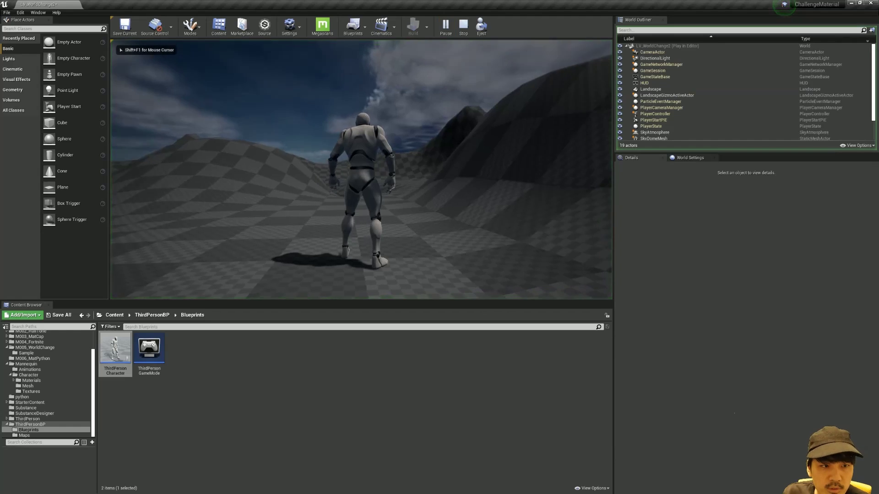
# Playtest the level twice, running the possessed mannequin with W, A and S, exiting each time with Esc
pyautogui.press('w')
pyautogui.press('a')
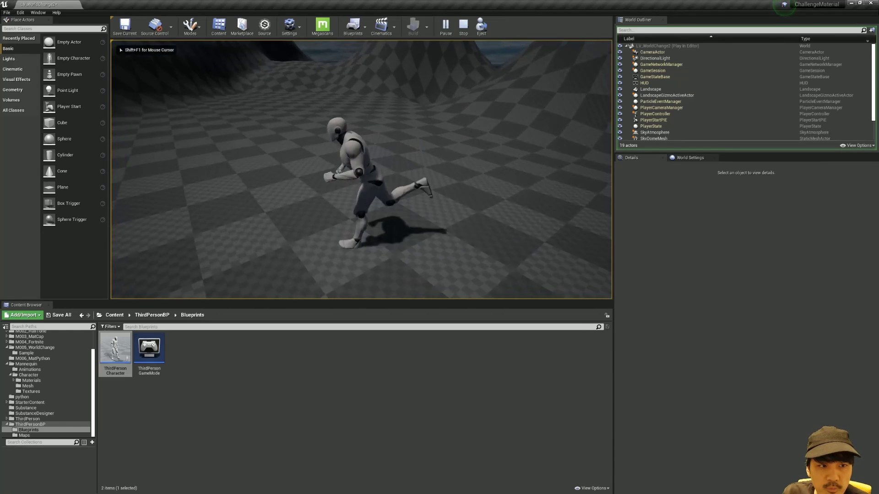
pyautogui.press('Escape')
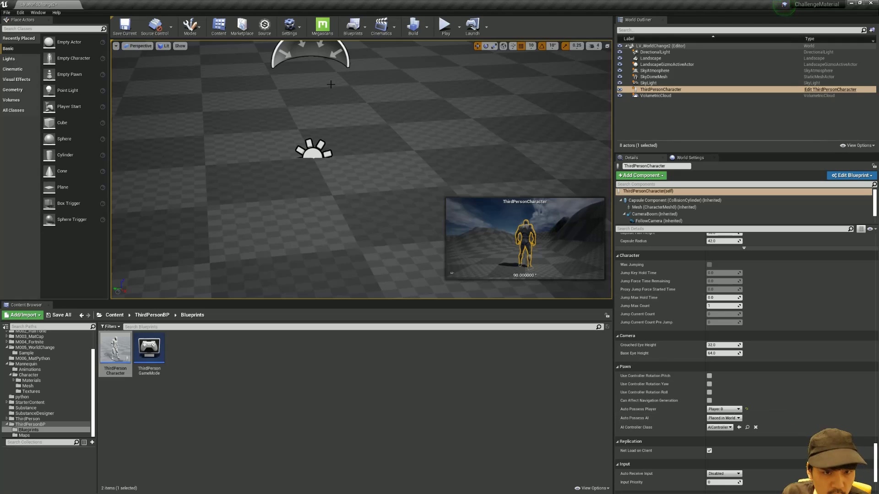
pyautogui.click(444, 26)
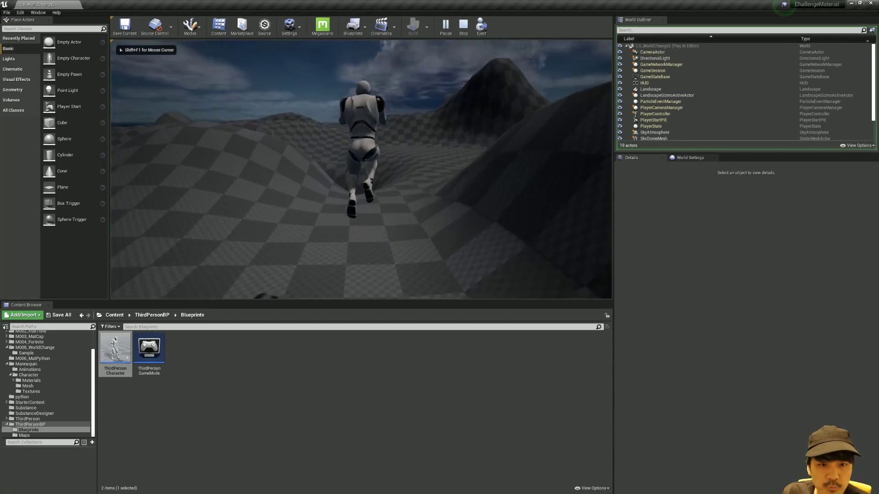
pyautogui.press('w')
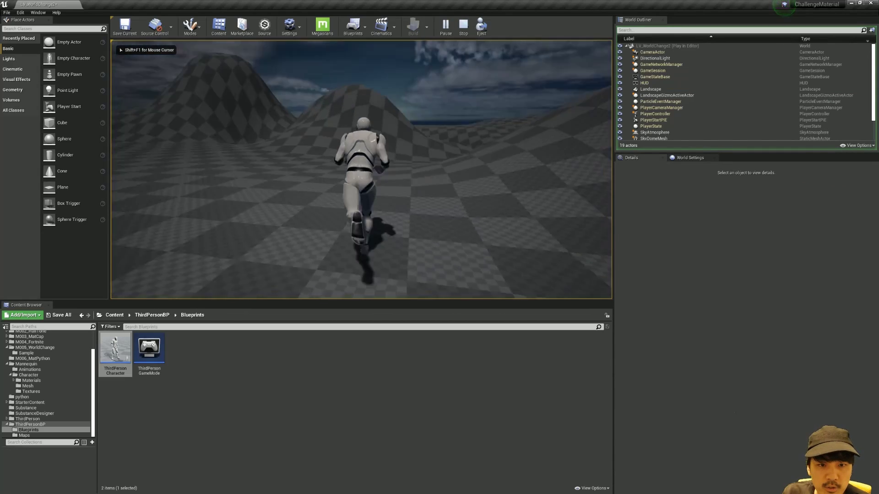
pyautogui.press('s')
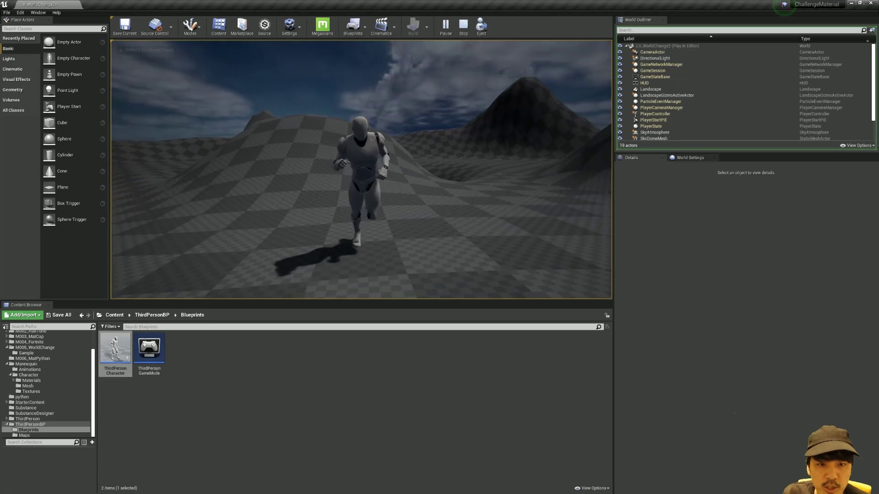
pyautogui.press('w')
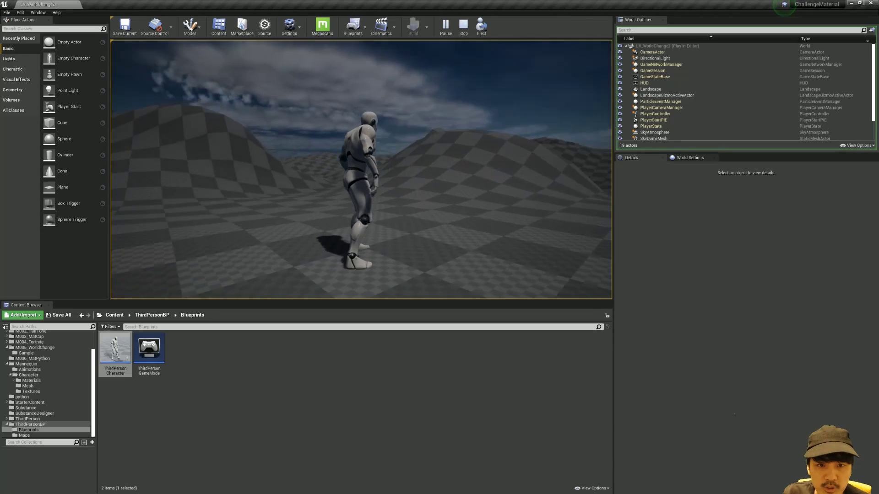
pyautogui.press('Escape')
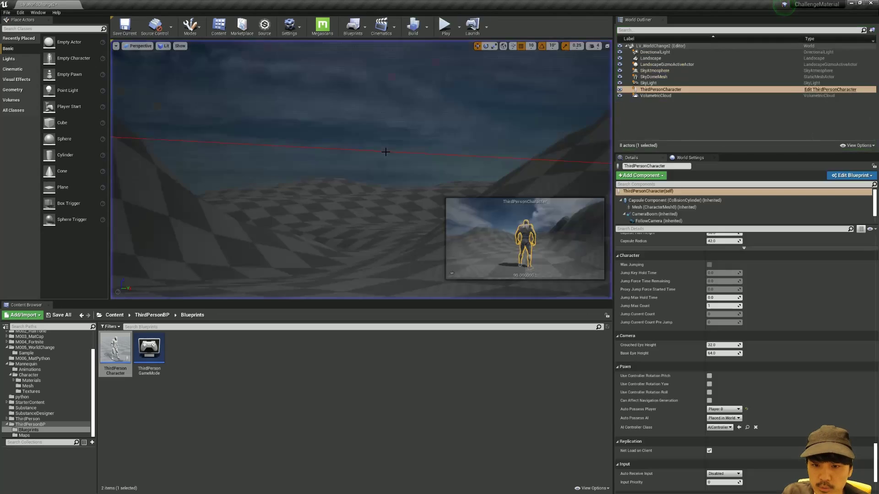
pyautogui.scroll(3, 46, 384)
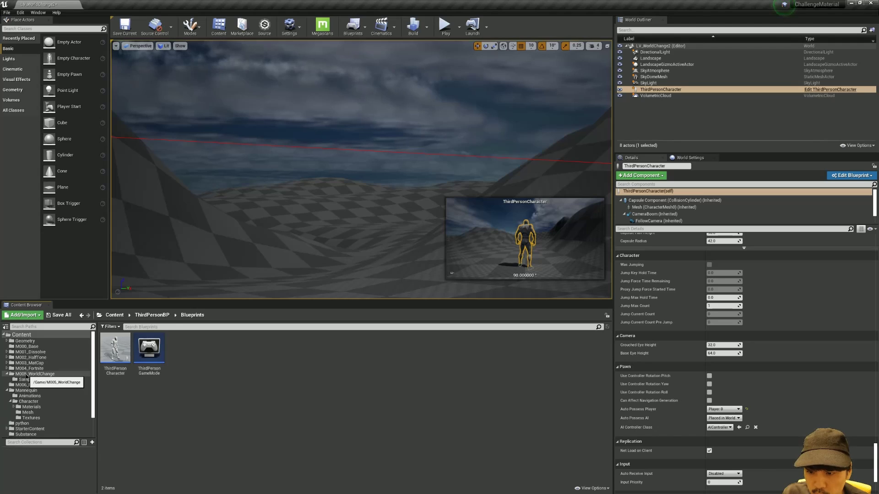
# Save the LV_WorldChange2 level from the M005_WorldChange folder
pyautogui.click(34, 374)
pyautogui.click(152, 351)
pyautogui.hotkey('ctrl', 's')
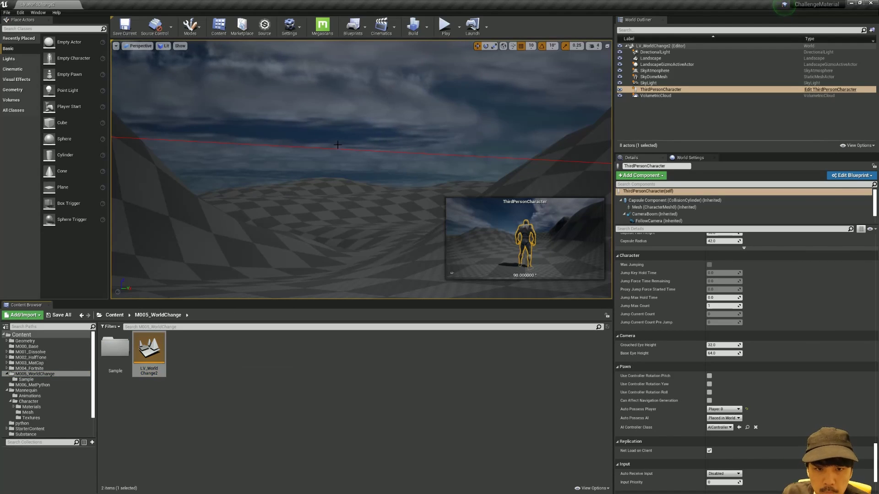
pyautogui.press('f')
pyautogui.click(342, 148)
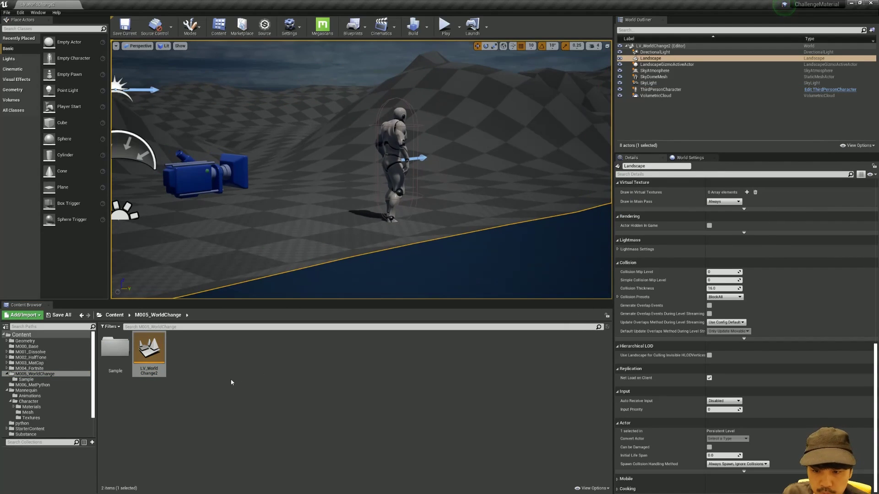
# Create a new material asset named M_WorldChange2 in the folder
pyautogui.click(197, 353)
pyautogui.rightClick(199, 353)
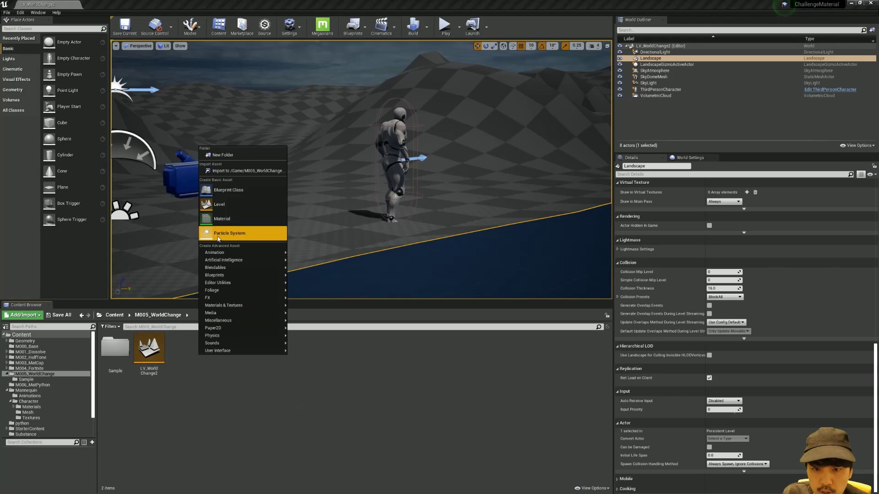
pyautogui.click(222, 219)
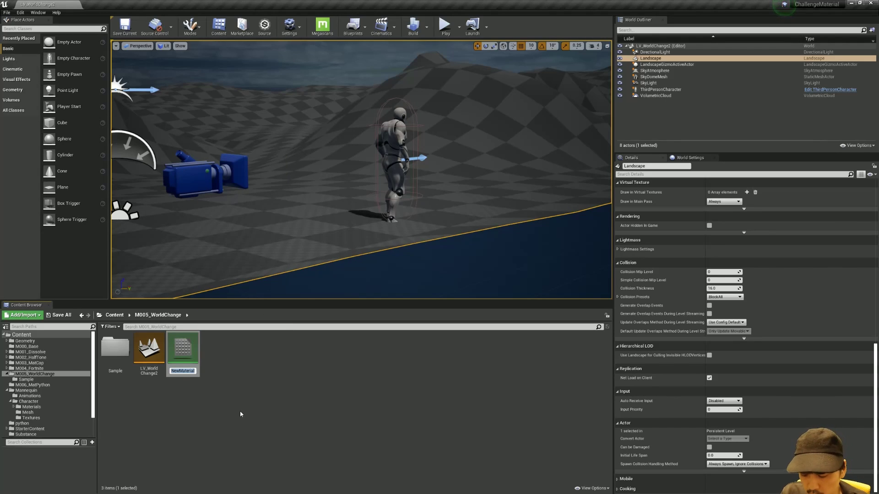
pyautogui.write('M_WorldChan')
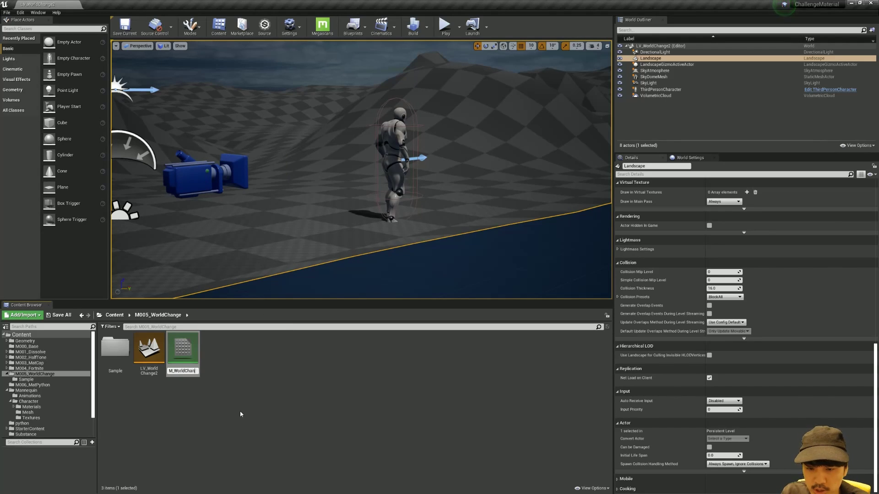
pyautogui.write('ge2')
pyautogui.press('Return')
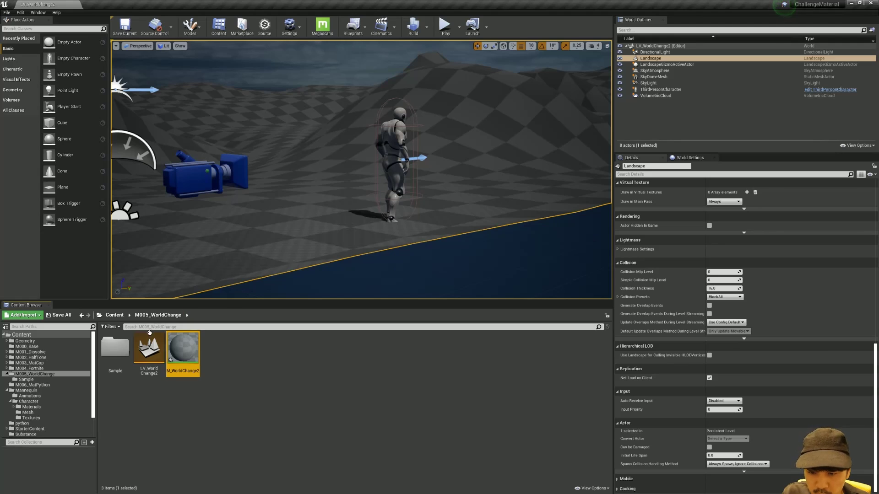
# Look at MI_WorldChange in the Sample folder, then open M_WorldChange2 in the material editor
pyautogui.doubleClick(115, 348)
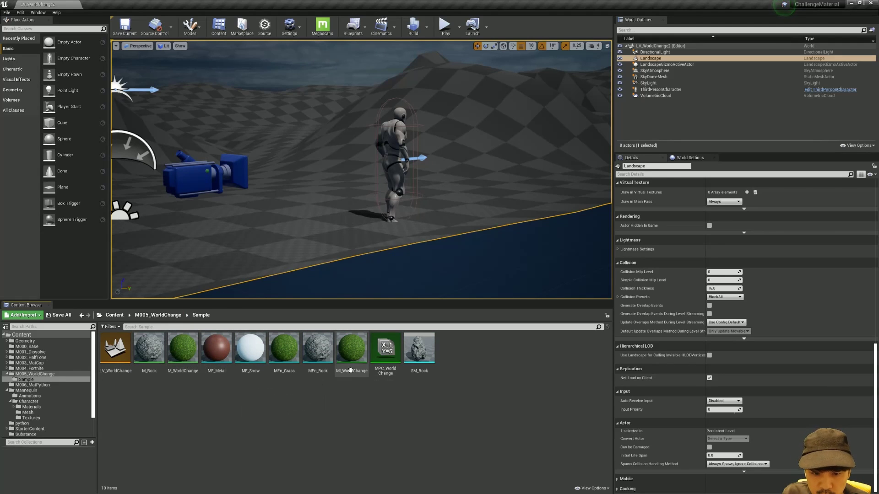
pyautogui.click(351, 349)
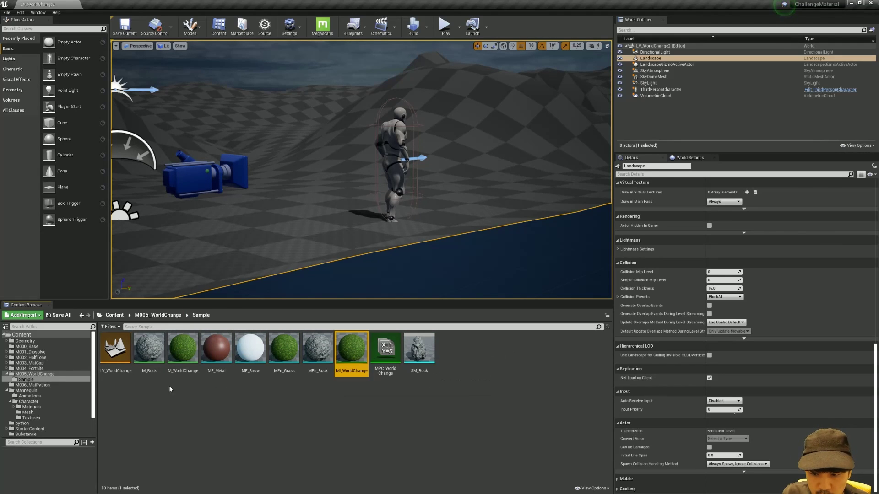
pyautogui.click(46, 374)
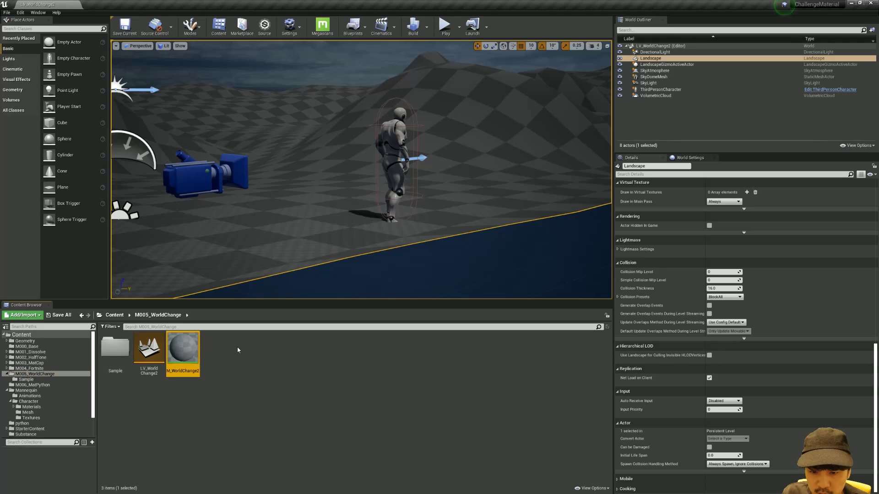
pyautogui.doubleClick(195, 348)
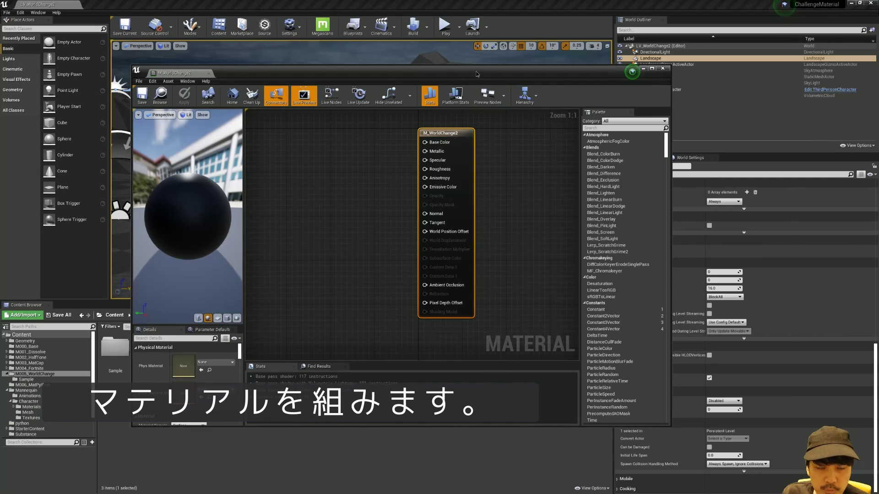
# Maximize the material editor and enable Use Material Attributes on M_WorldChange2
pyautogui.doubleClick(476, 74)
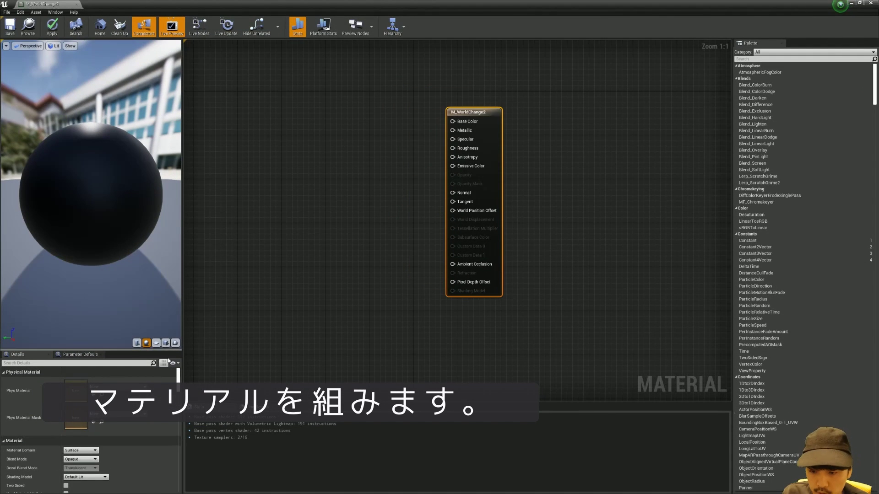
pyautogui.scroll(-2, 72, 460)
pyautogui.click(66, 461)
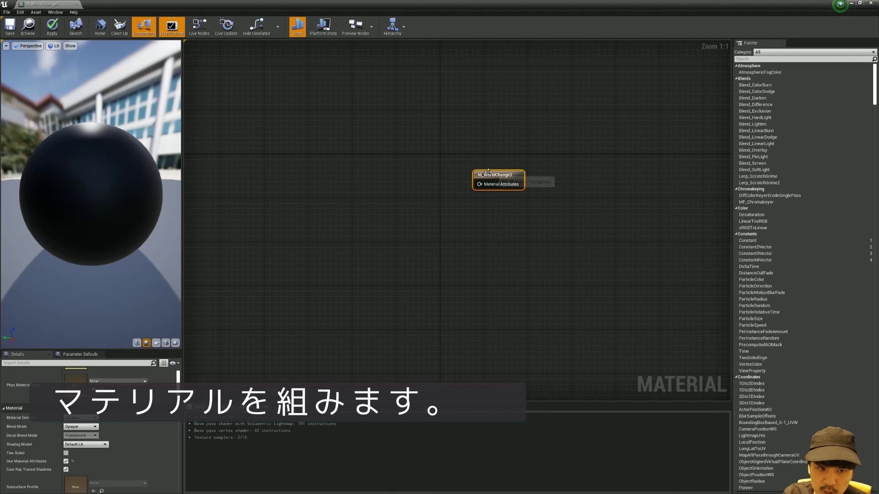
pyautogui.moveTo(471, 166)
pyautogui.mouseDown()
pyautogui.moveTo(465, 182)
pyautogui.moveTo(465, 171)
pyautogui.mouseUp()
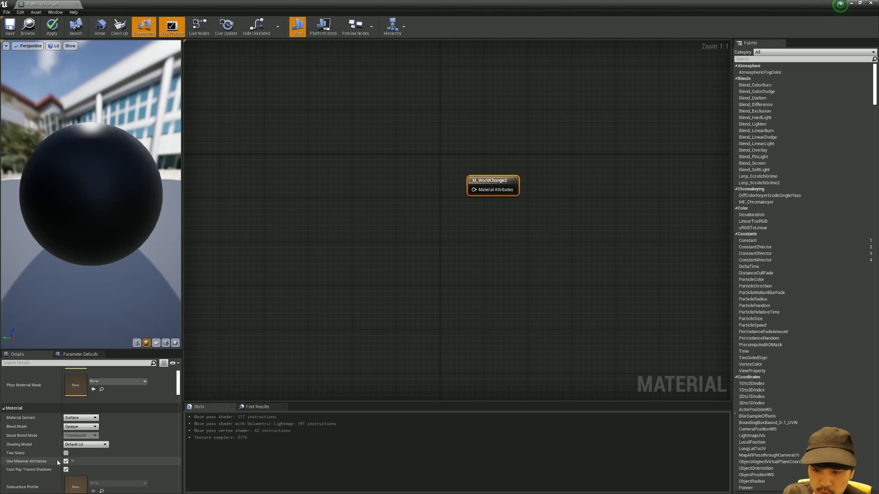
pyautogui.moveTo(358, 239); pyautogui.dragTo(386, 241, button='right')
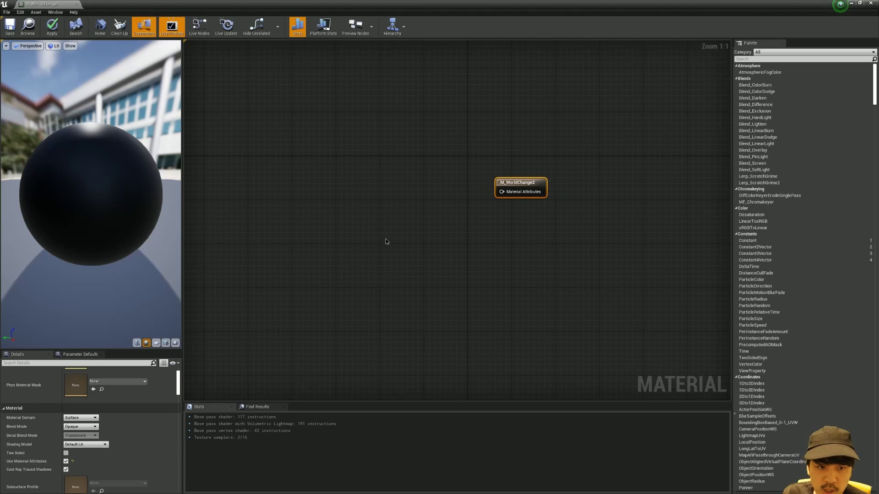
pyautogui.moveTo(386, 179); pyautogui.dragTo(372, 181, button='right')
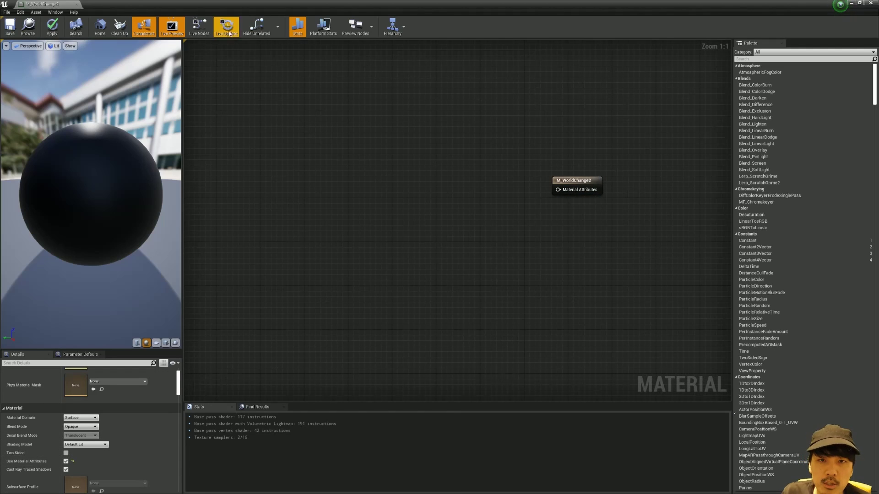
pyautogui.moveTo(457, 145)
pyautogui.mouseDown(button='right')
pyautogui.moveTo(404, 152)
pyautogui.moveTo(370, 168)
pyautogui.moveTo(457, 152)
pyautogui.mouseUp(button='right')
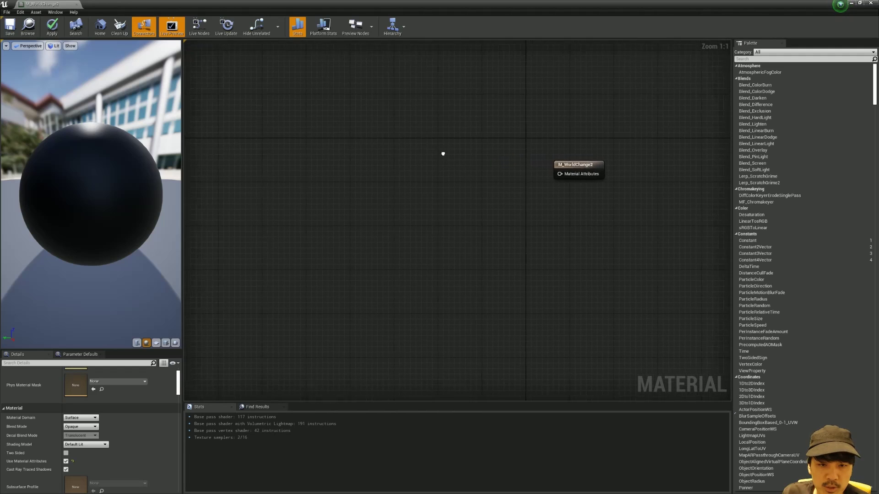
# Reposition the result node and disable Use Material Attributes to restore separate pins
pyautogui.rightClick(417, 174)
pyautogui.write('ma')
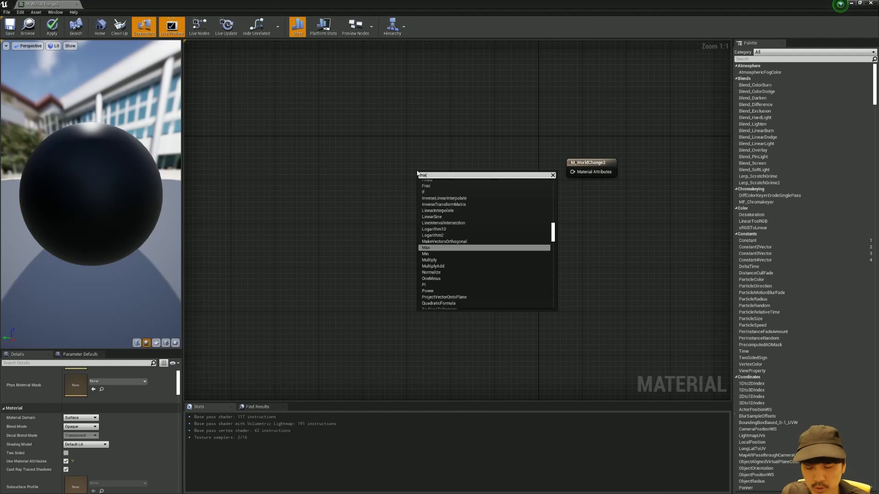
pyautogui.write('k')
pyautogui.press('Escape')
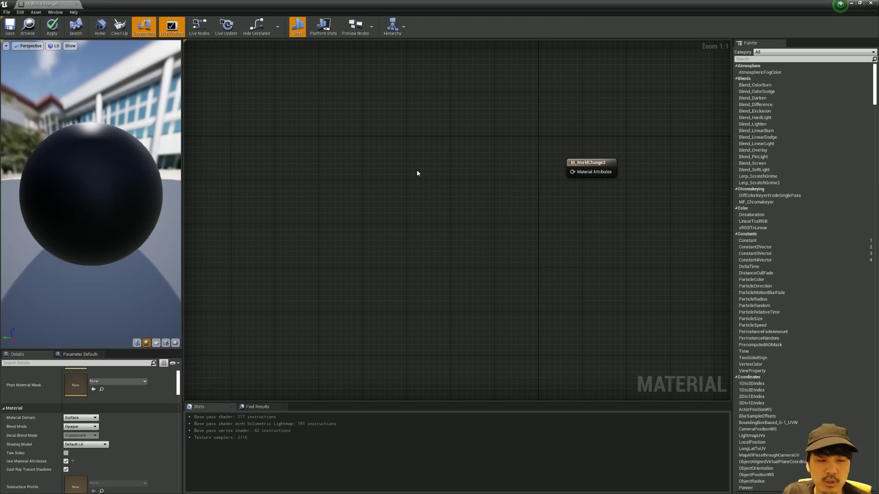
pyautogui.moveTo(594, 159); pyautogui.dragTo(516, 185)
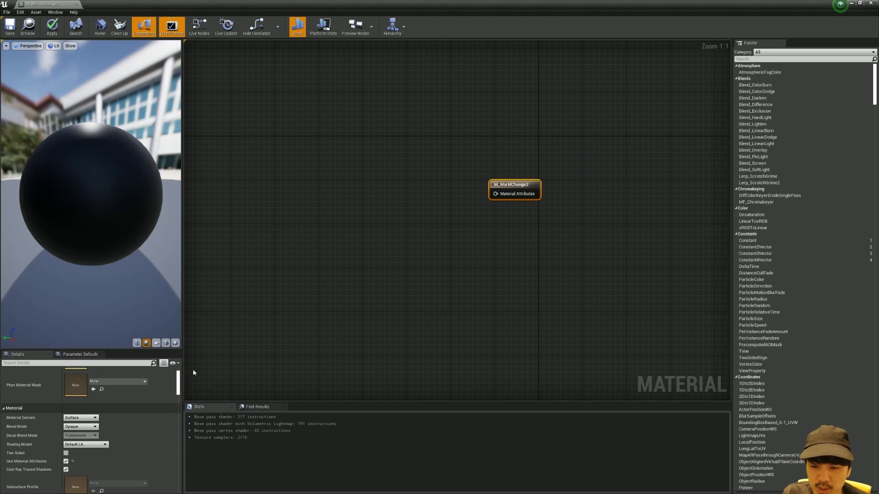
pyautogui.click(66, 461)
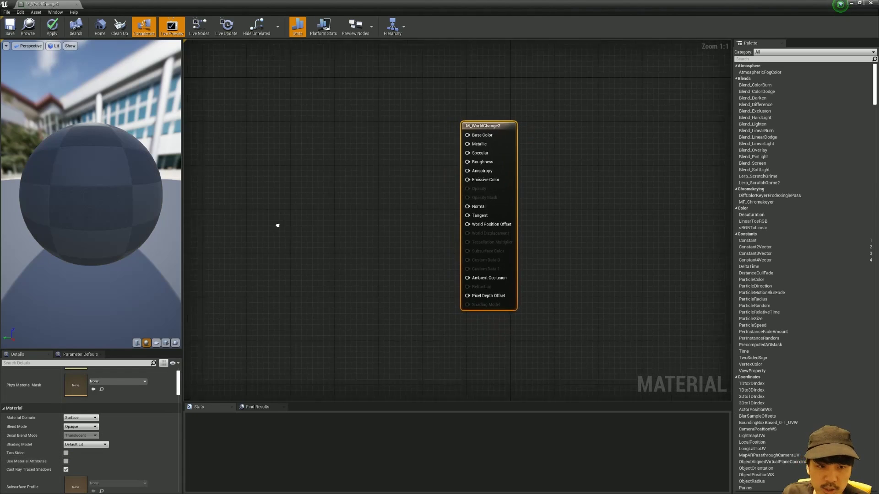
# Add a SphereMask node to the M_WorldChange2 graph
pyautogui.moveTo(277, 225); pyautogui.dragTo(341, 175, button='right')
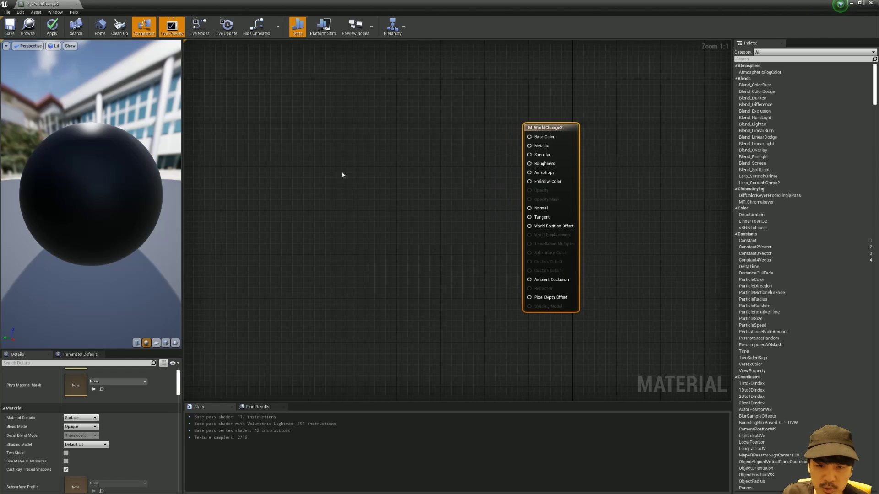
pyautogui.rightClick(284, 177)
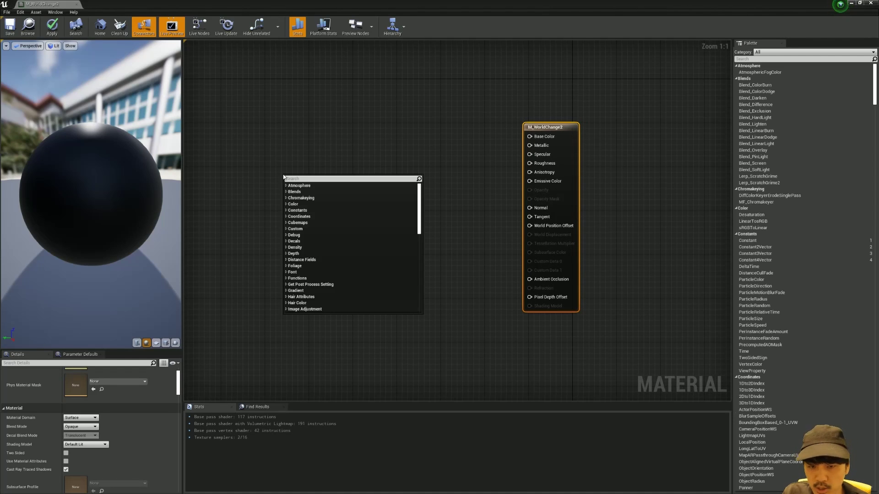
pyautogui.write('spheremask')
pyautogui.press('Return')
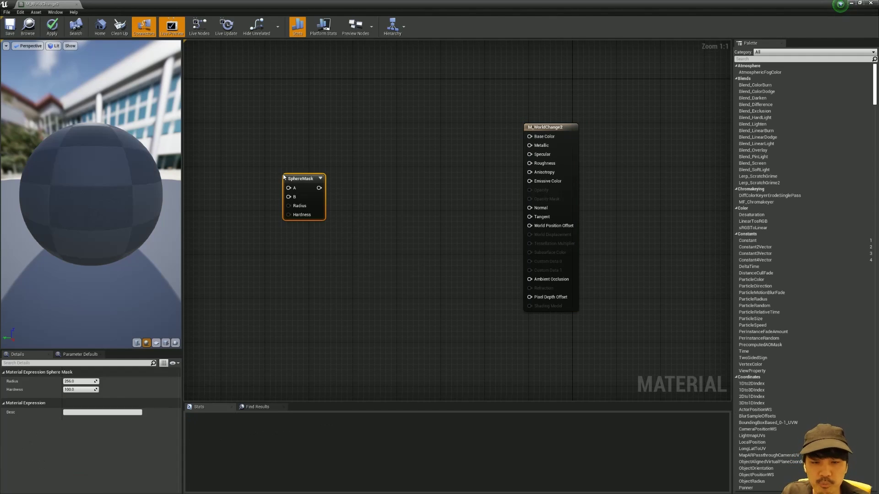
pyautogui.moveTo(290, 175); pyautogui.dragTo(359, 174)
# Add an Absolute World Position node wired into SphereMask A, then shrink the editor window
pyautogui.rightClick(267, 178)
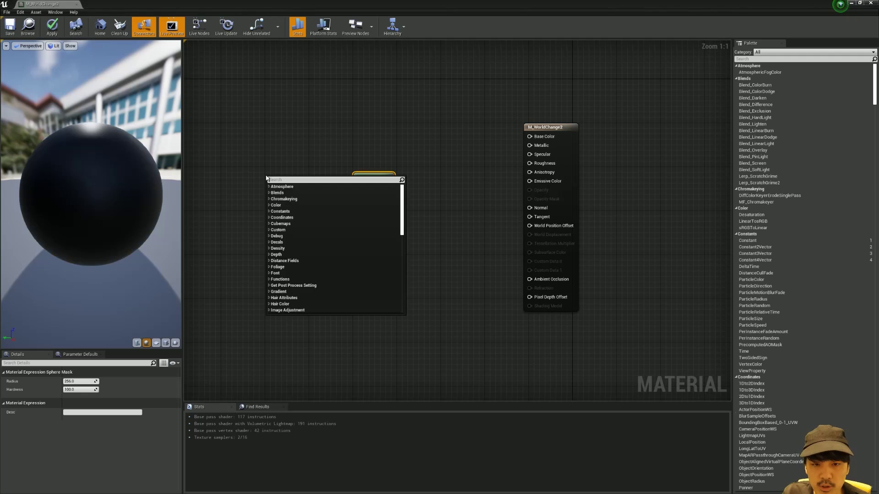
pyautogui.write('worldposi')
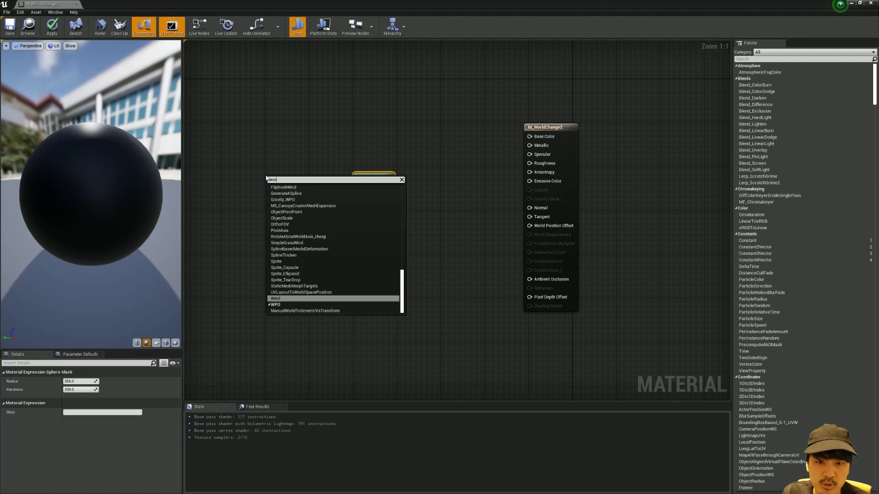
pyautogui.press('Home')
pyautogui.press('Delete')
pyautogui.press('Delete')
pyautogui.press('Delete')
pyautogui.press('Return')
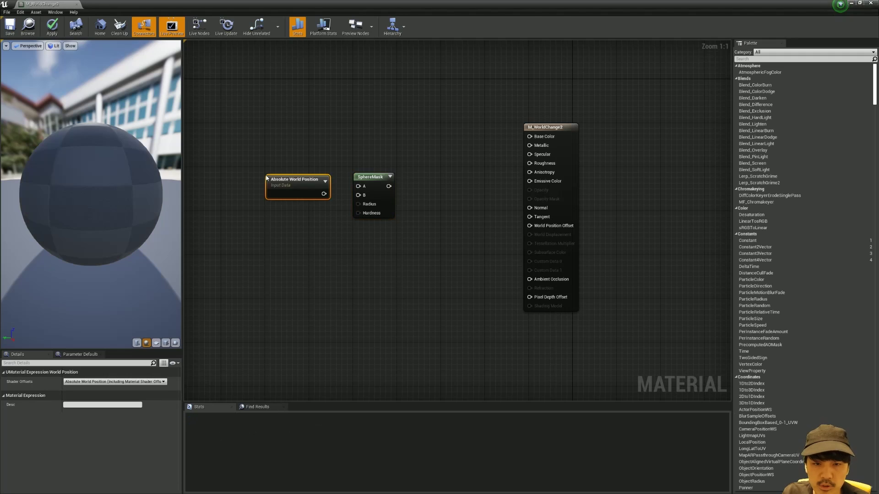
pyautogui.moveTo(325, 196); pyautogui.dragTo(285, 183)
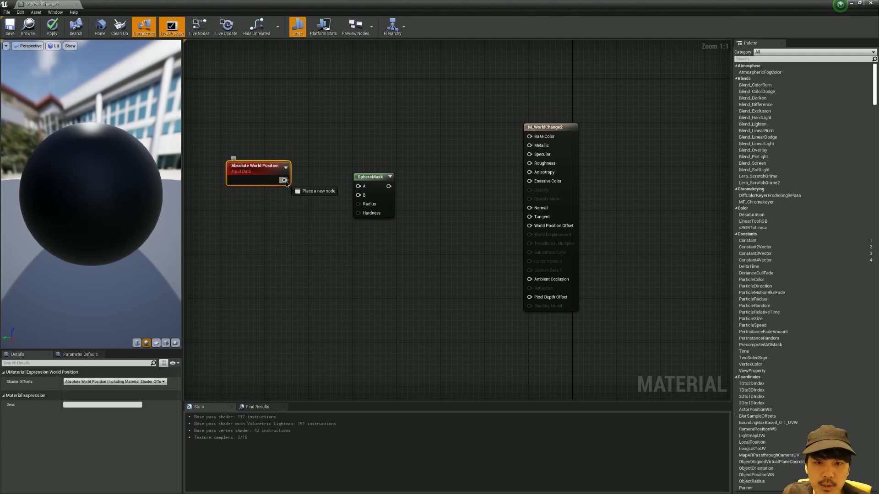
pyautogui.moveTo(359, 191); pyautogui.dragTo(360, 186)
pyautogui.moveTo(316, 184); pyautogui.dragTo(410, 180, button='right')
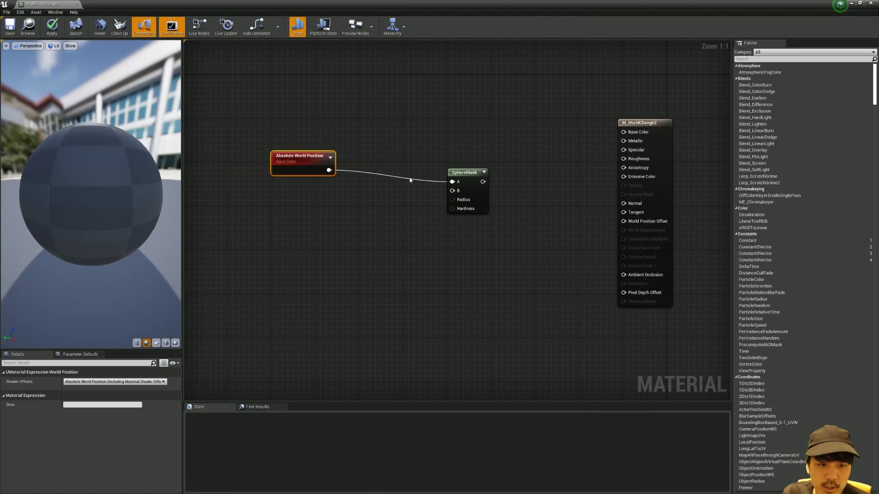
pyautogui.moveTo(469, 175); pyautogui.dragTo(469, 164)
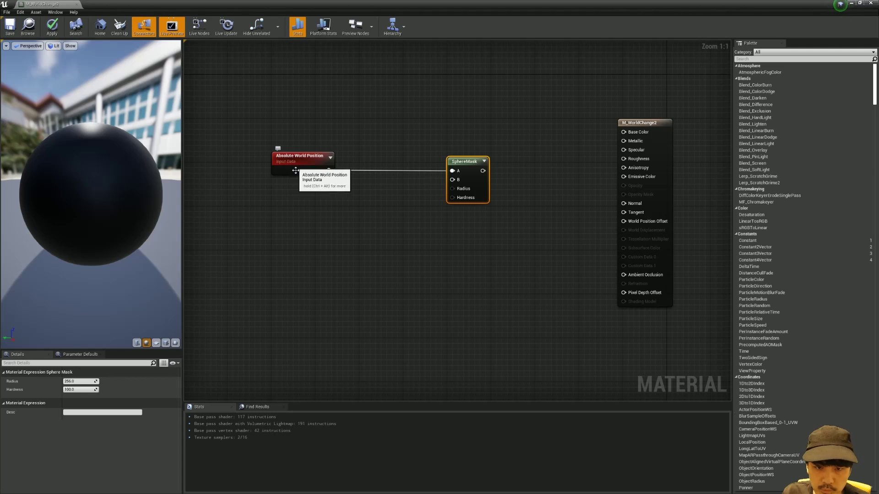
pyautogui.moveTo(379, 4); pyautogui.dragTo(403, 239)
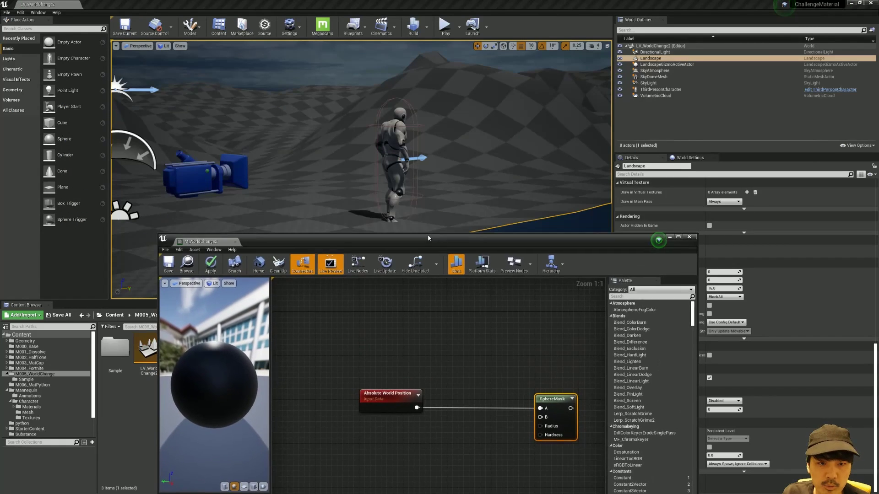
# Arrange the shrunken M_WorldChange2 editor so the level and mannequin are visible beside it
pyautogui.keyDown('alt'); pyautogui.moveTo(448, 87); pyautogui.dragTo(465, 97); pyautogui.keyUp('alt')
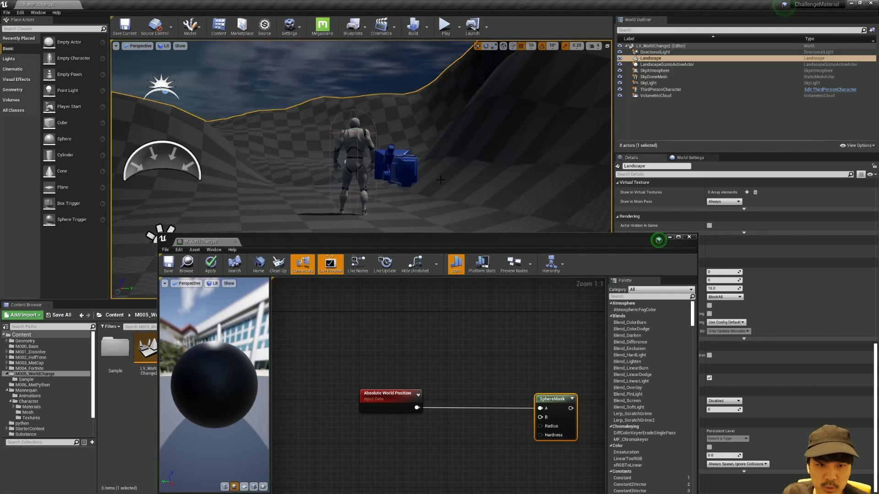
pyautogui.click(387, 395)
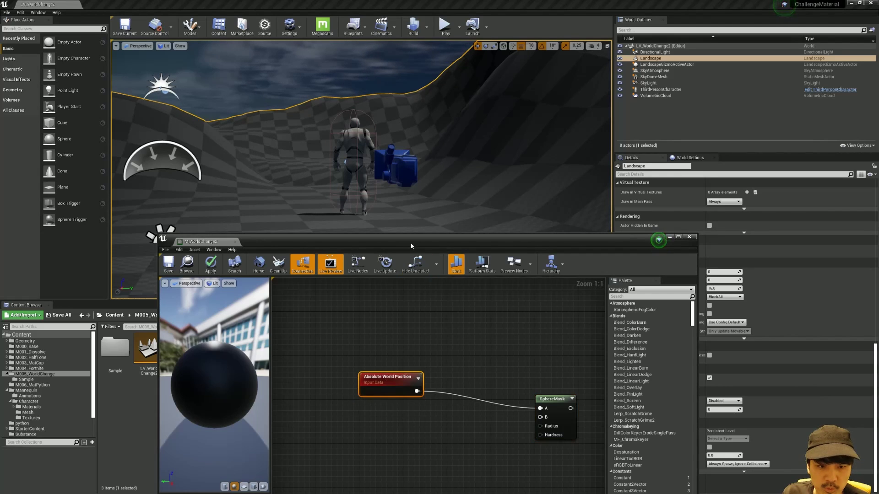
pyautogui.moveTo(409, 244); pyautogui.dragTo(315, 181)
pyautogui.moveTo(367, 297); pyautogui.dragTo(341, 298, button='right')
pyautogui.moveTo(275, 315); pyautogui.dragTo(292, 308)
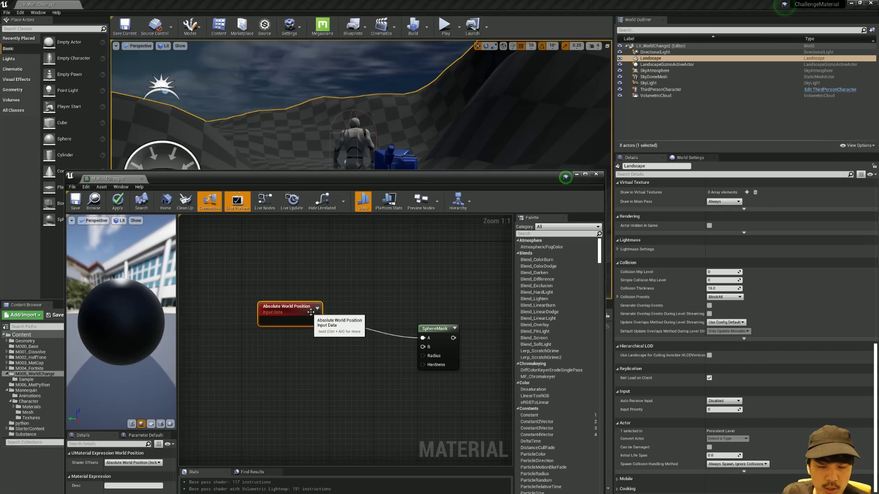
pyautogui.moveTo(345, 304); pyautogui.dragTo(357, 277, button='right')
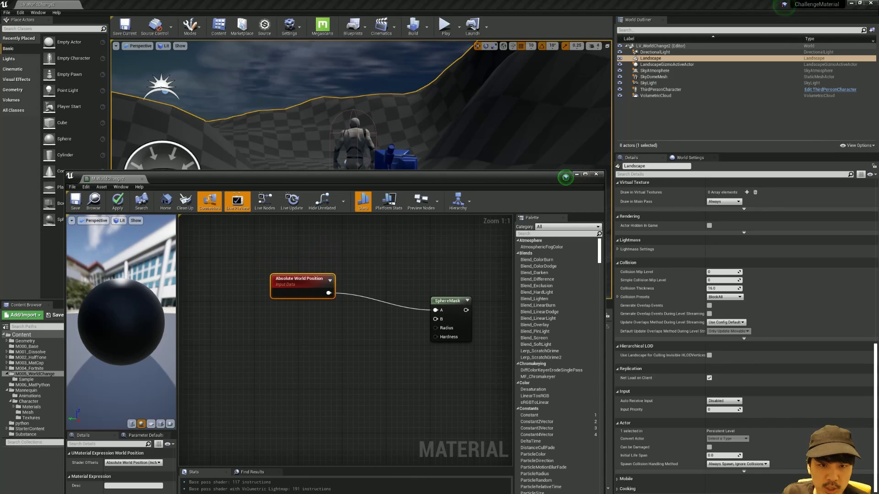
pyautogui.click(358, 163)
pyautogui.moveTo(566, 177); pyautogui.dragTo(546, 302)
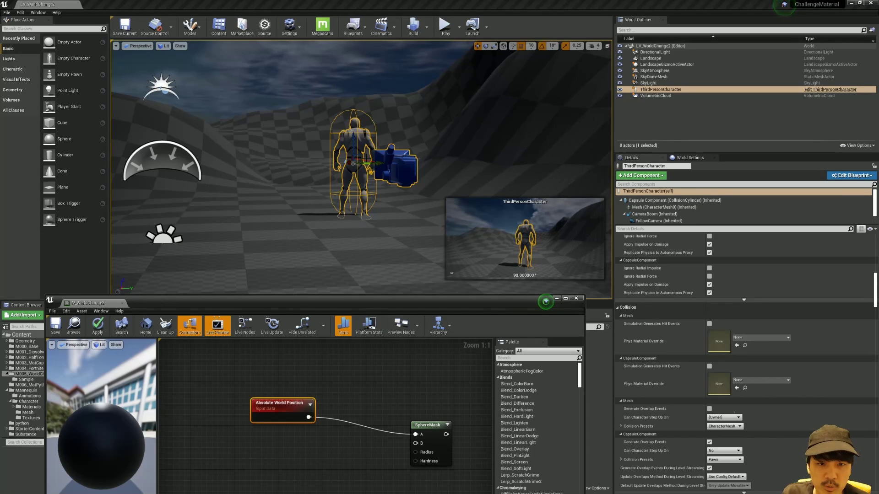
pyautogui.moveTo(545, 302); pyautogui.dragTo(553, 214)
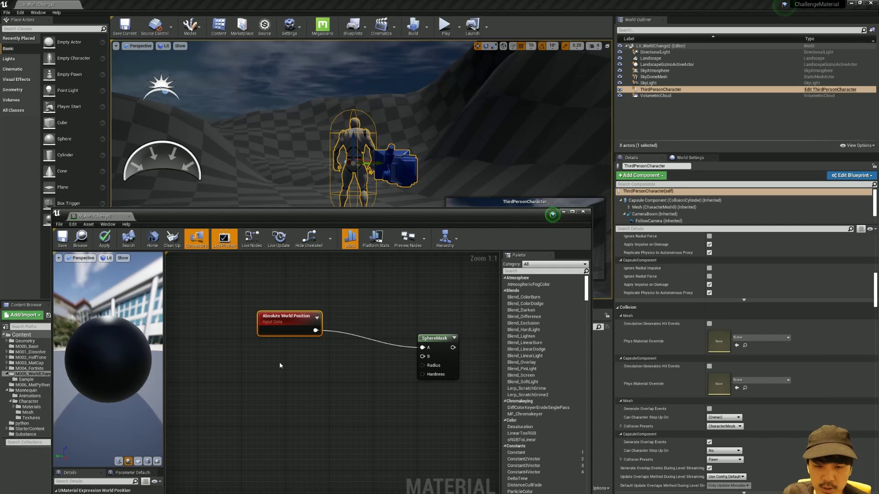
pyautogui.moveTo(276, 213); pyautogui.dragTo(540, 153)
pyautogui.click(200, 351)
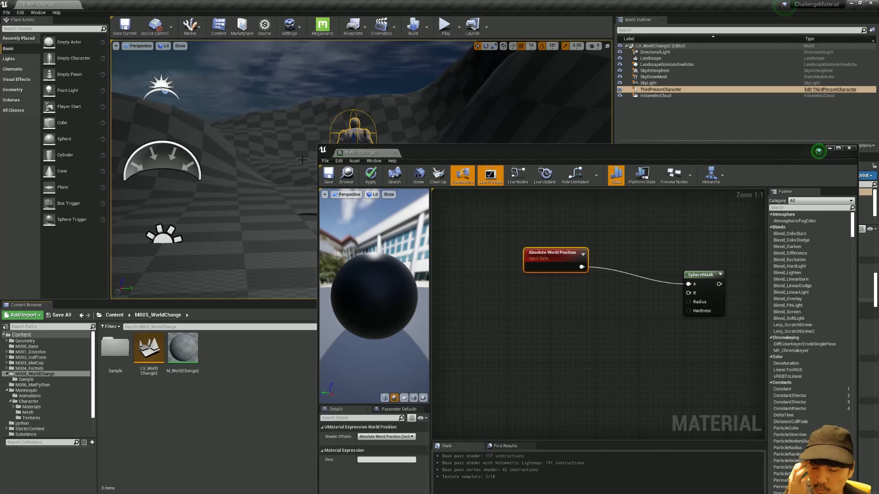
# Add a Materials & Textures > Material Parameter Collection asset named MPC_WorldChange2
pyautogui.rightClick(228, 354)
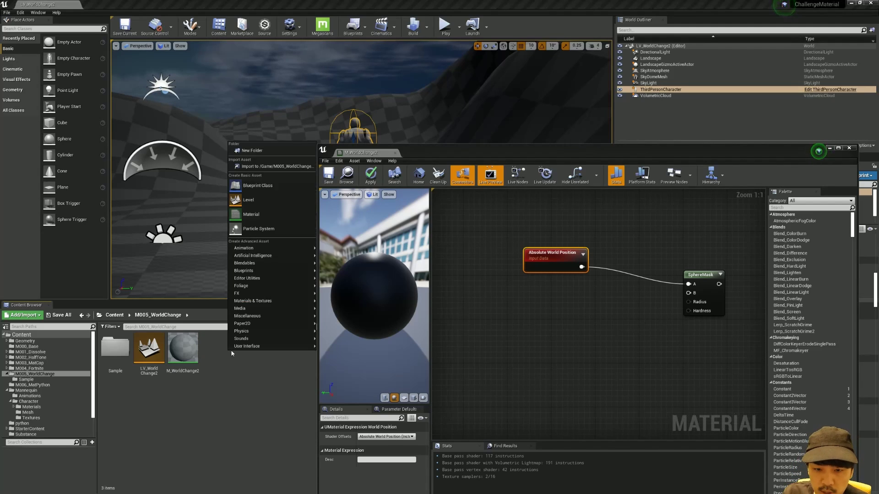
pyautogui.moveTo(255, 278)
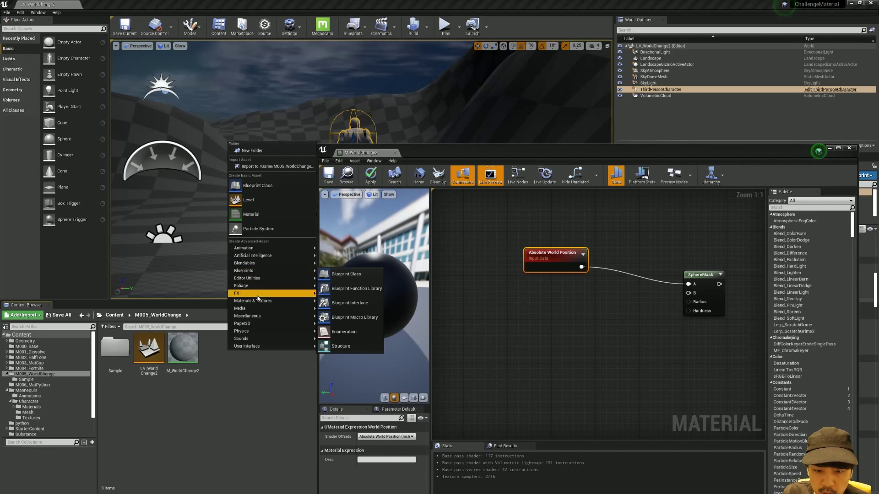
pyautogui.moveTo(256, 301)
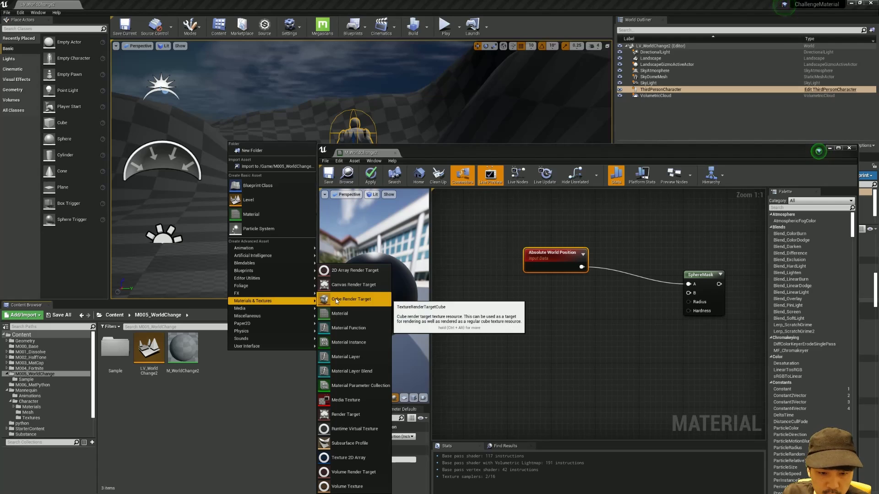
pyautogui.click(352, 386)
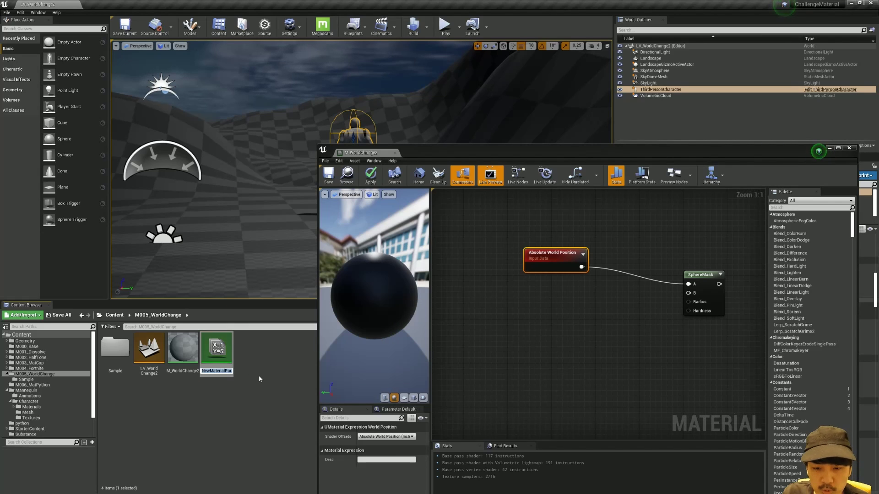
pyautogui.write('MPC_')
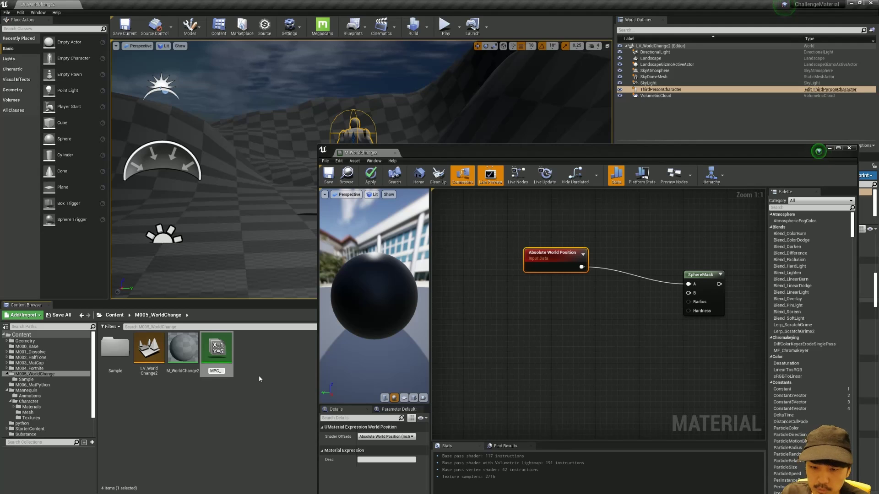
pyautogui.write('WorldChange2')
pyautogui.press('Return')
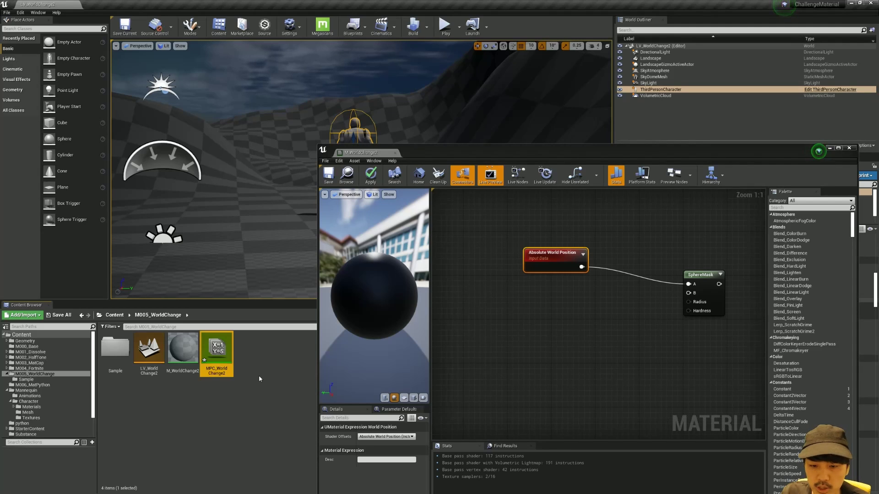
# In MPC_WorldChange2, add a vector parameter named location, then return to the M_WorldChange2 graph
pyautogui.rightClick(217, 343)
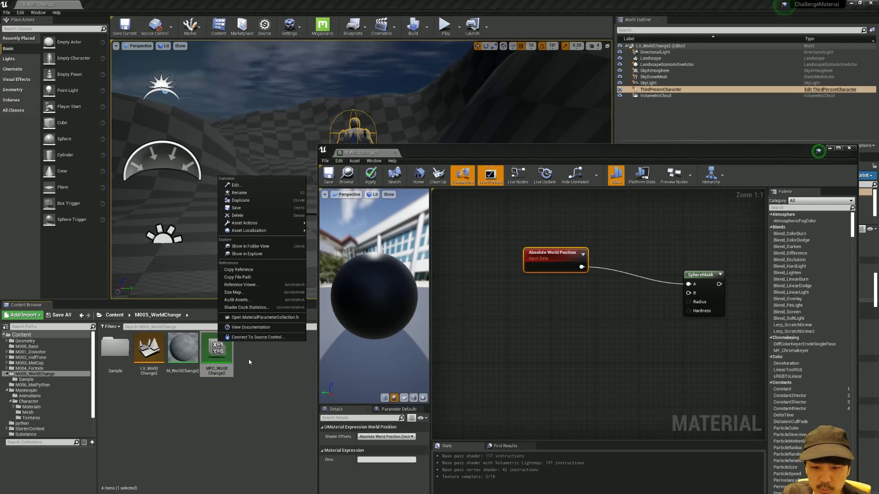
pyautogui.doubleClick(217, 348)
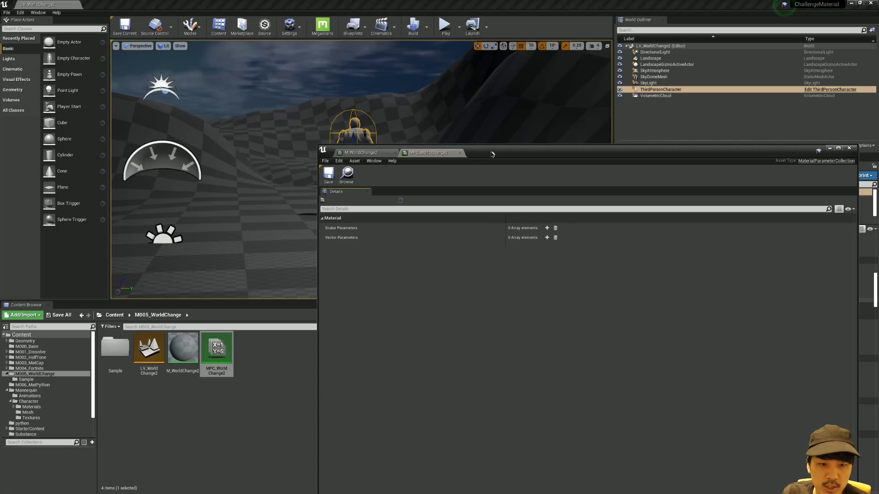
pyautogui.moveTo(491, 154); pyautogui.dragTo(300, 126)
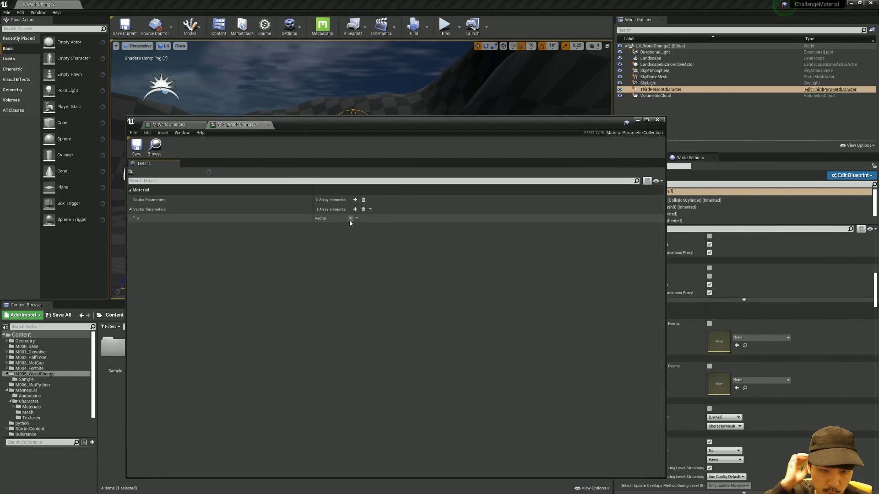
pyautogui.click(134, 219)
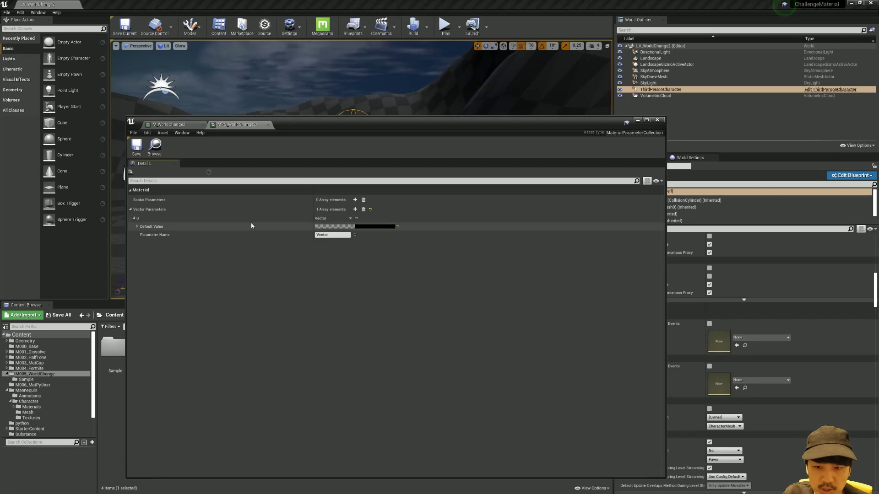
pyautogui.click(337, 234)
pyautogui.write('location')
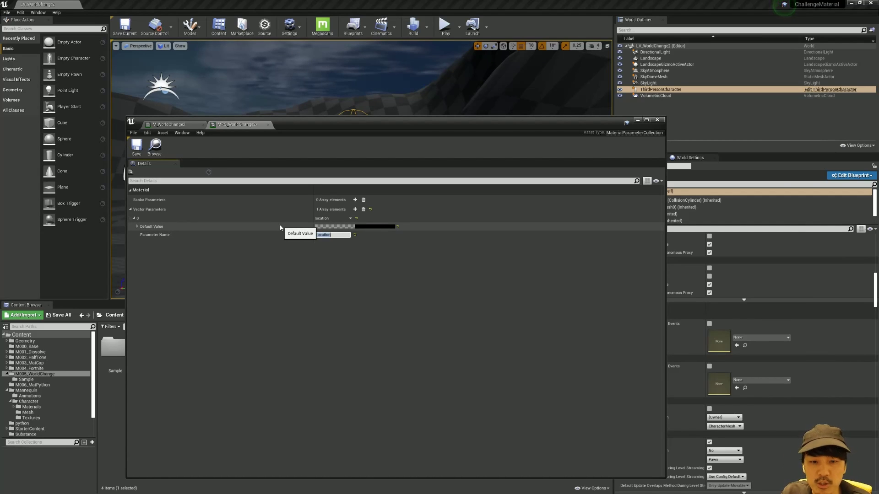
pyautogui.moveTo(365, 132)
pyautogui.mouseDown()
pyautogui.moveTo(396, 67)
pyautogui.moveTo(393, 90)
pyautogui.moveTo(416, 82)
pyautogui.moveTo(524, 363)
pyautogui.mouseUp()
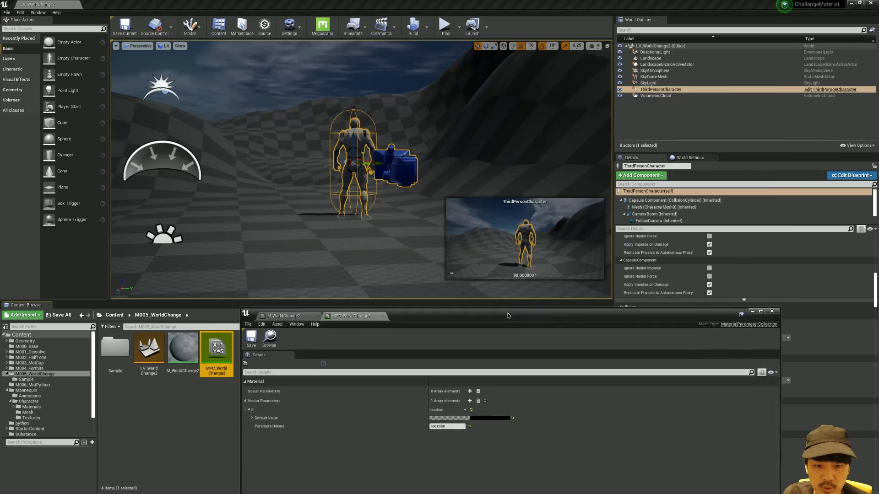
pyautogui.click(302, 364)
pyautogui.moveTo(433, 367); pyautogui.dragTo(450, 237)
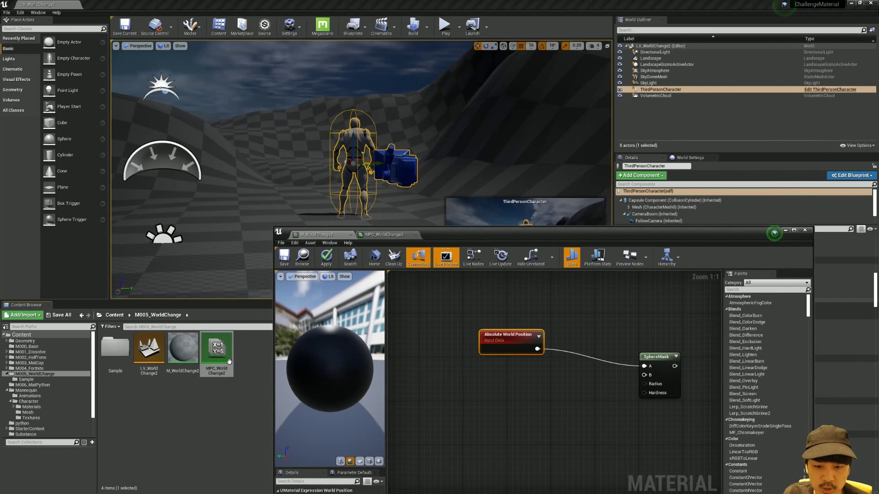
# Add a CollectionParameter node set to the location parameter
pyautogui.moveTo(485, 236); pyautogui.dragTo(448, 169)
pyautogui.click(440, 326)
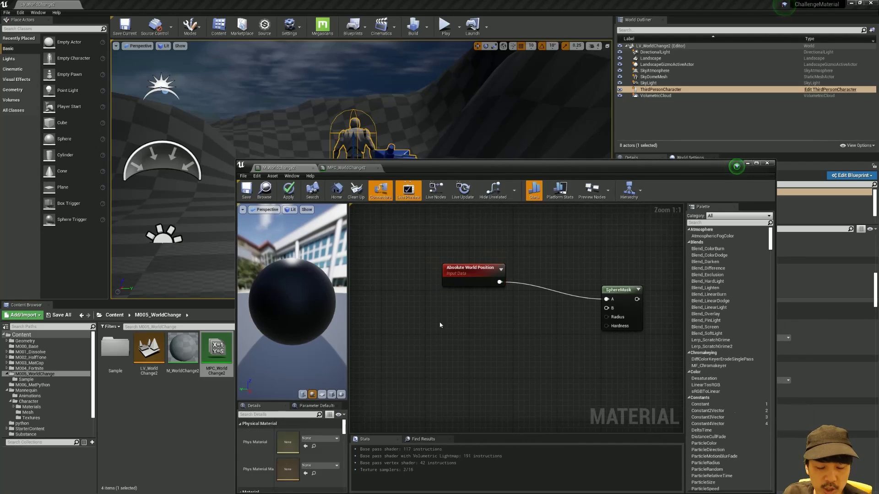
pyautogui.rightClick(440, 326)
pyautogui.write('parameter')
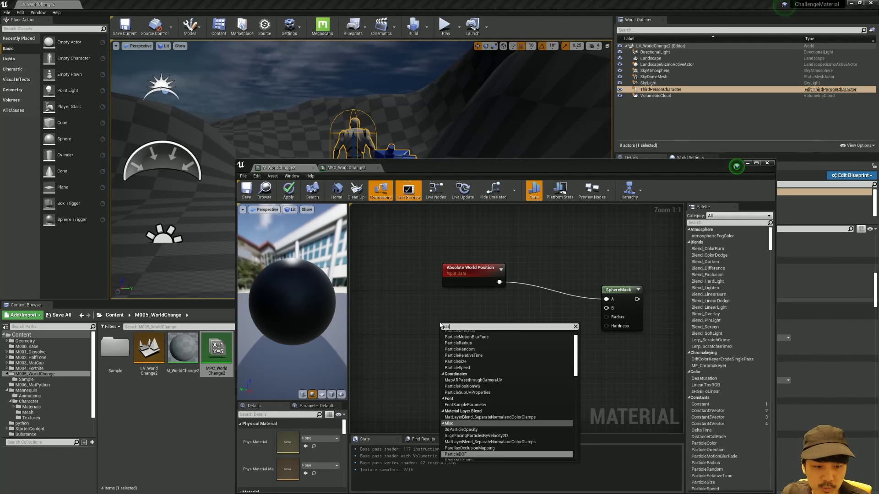
pyautogui.press('BackSpace')
pyautogui.press('BackSpace')
pyautogui.press('BackSpace')
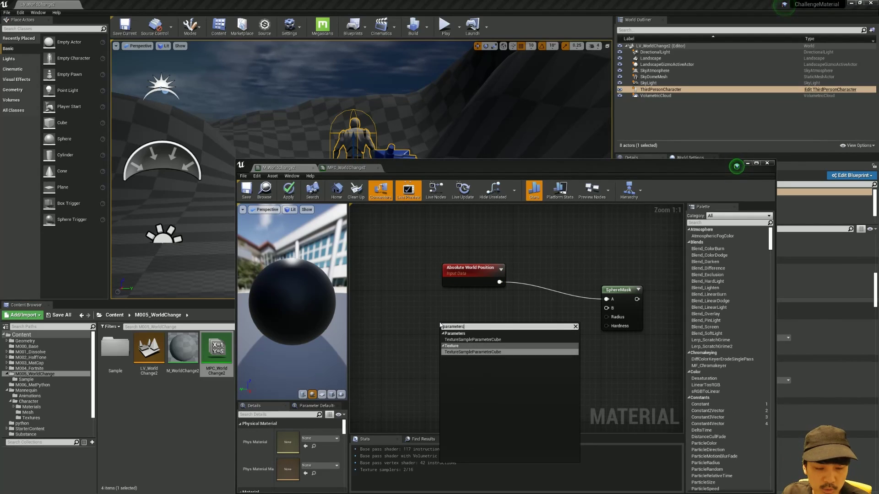
pyautogui.write('collect')
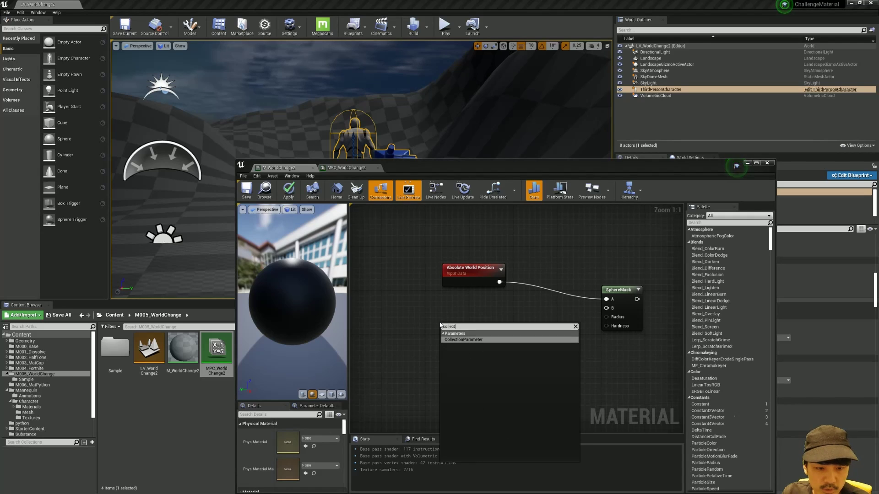
pyautogui.press('Return')
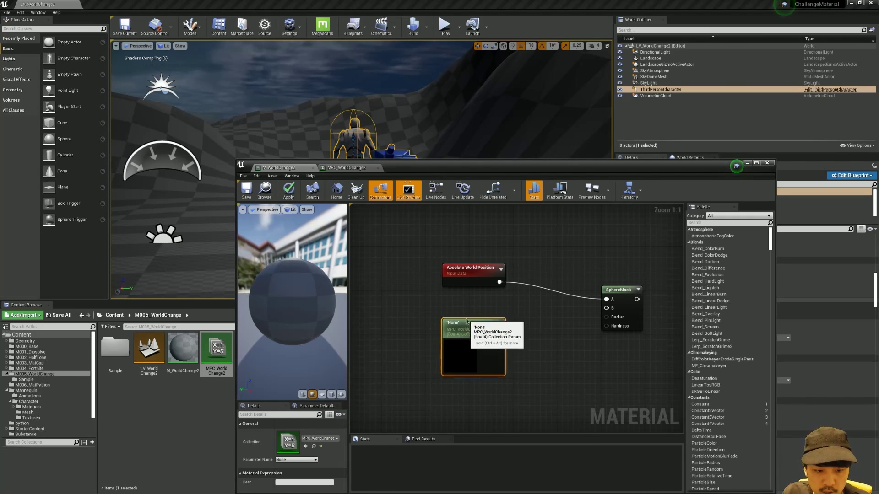
pyautogui.moveTo(441, 325); pyautogui.dragTo(444, 315)
pyautogui.moveTo(403, 167); pyautogui.dragTo(431, 79)
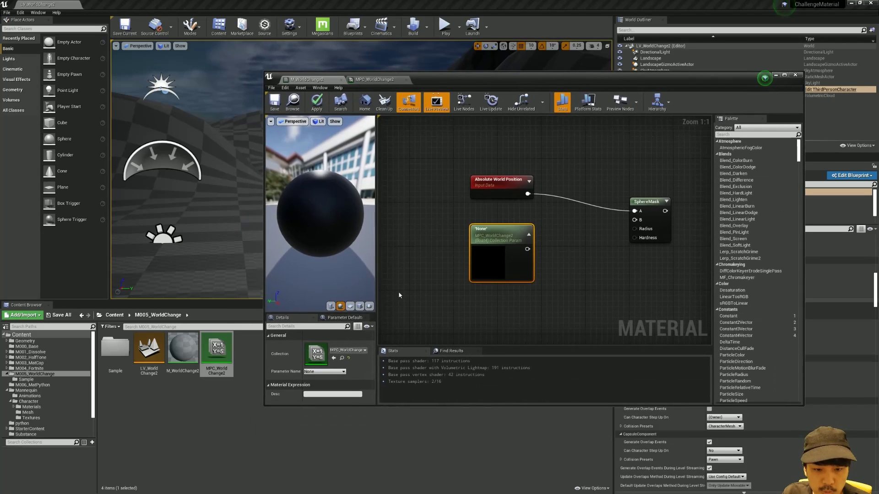
pyautogui.moveTo(376, 376); pyautogui.dragTo(431, 376)
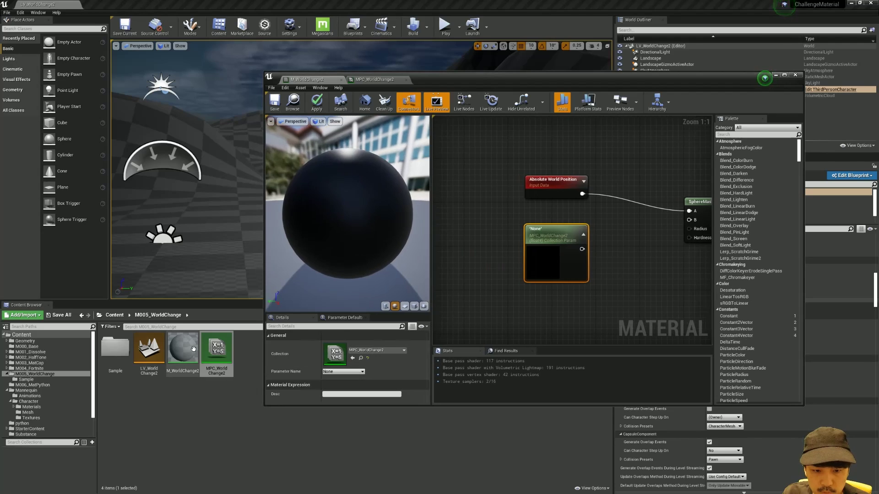
pyautogui.click(341, 372)
pyautogui.click(340, 377)
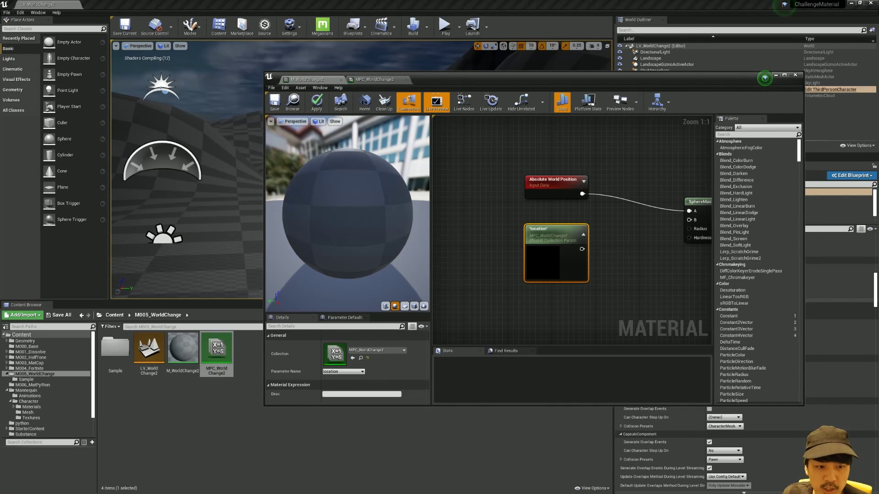
# Mask location to R, G, B with a ComponentMask and wire it into SphereMask B
pyautogui.moveTo(581, 263); pyautogui.dragTo(559, 241, button='right')
pyautogui.click(559, 242)
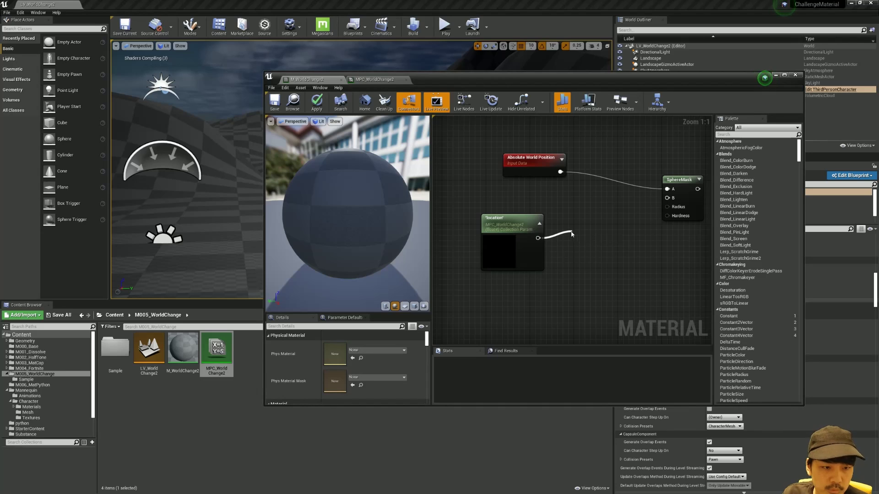
pyautogui.moveTo(571, 235); pyautogui.dragTo(572, 235)
pyautogui.write('component')
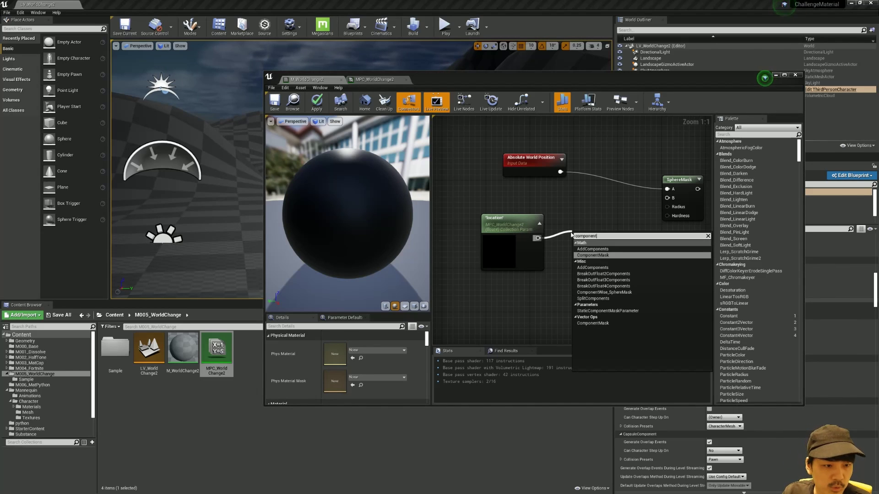
pyautogui.press('Return')
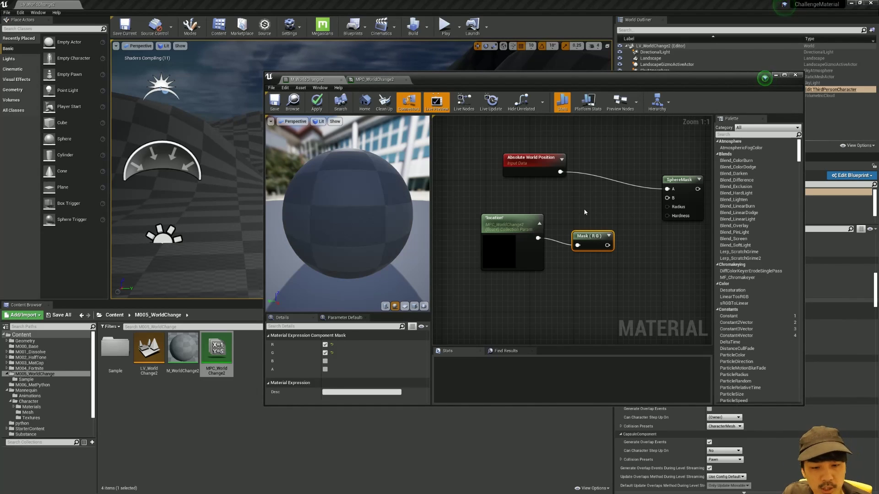
pyautogui.click(325, 362)
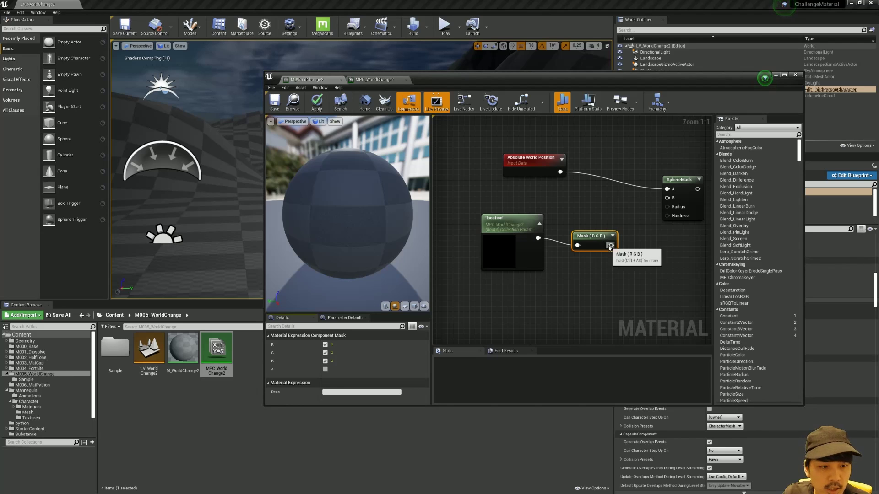
pyautogui.moveTo(663, 204); pyautogui.dragTo(664, 203)
pyautogui.moveTo(591, 235); pyautogui.dragTo(577, 219)
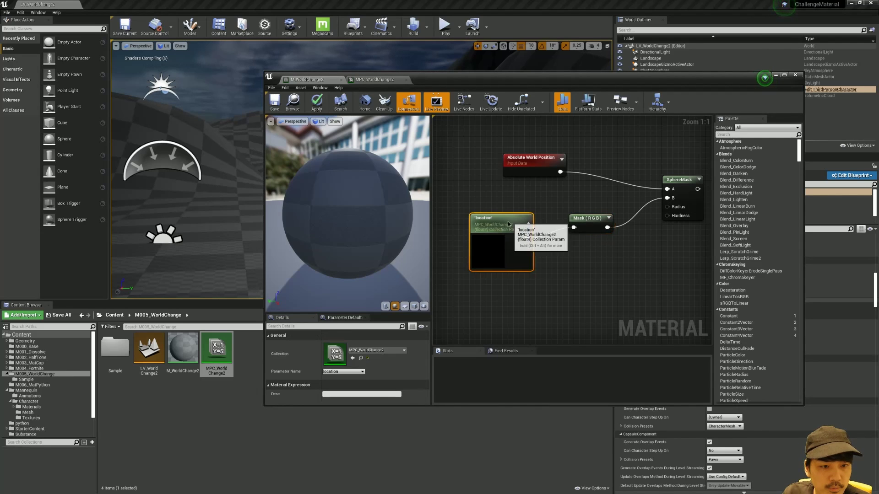
pyautogui.moveTo(511, 219); pyautogui.dragTo(490, 219)
pyautogui.moveTo(639, 246); pyautogui.dragTo(589, 247, button='right')
# Promote SphereMask's Radius input to a parameter with default value 1.0
pyautogui.rightClick(618, 209)
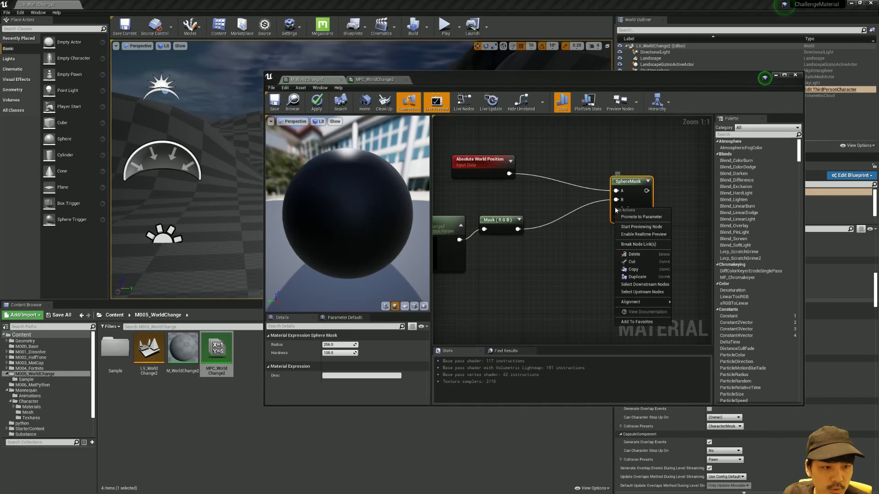
pyautogui.click(643, 219)
pyautogui.moveTo(591, 183); pyautogui.dragTo(570, 232)
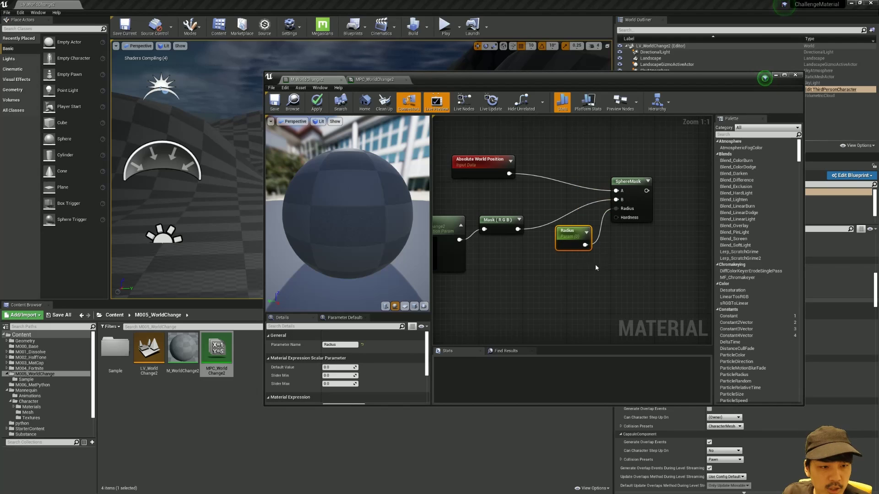
pyautogui.write('1')
pyautogui.press('Return')
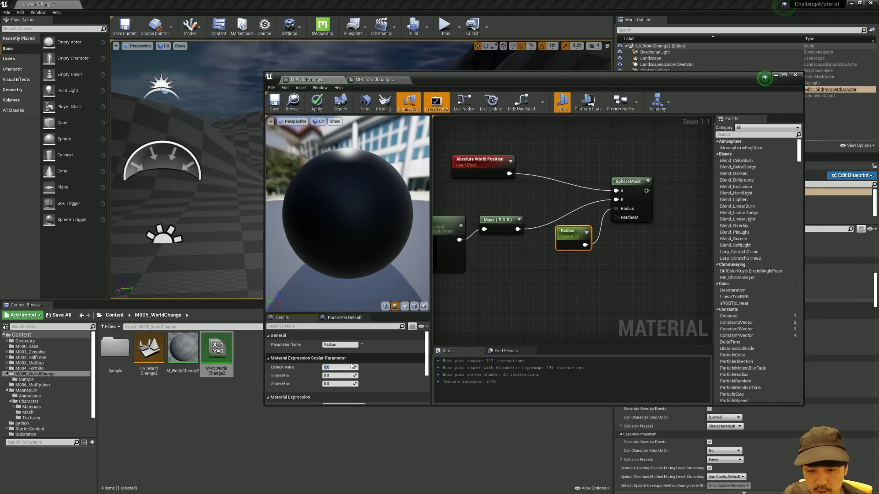
pyautogui.click(342, 376)
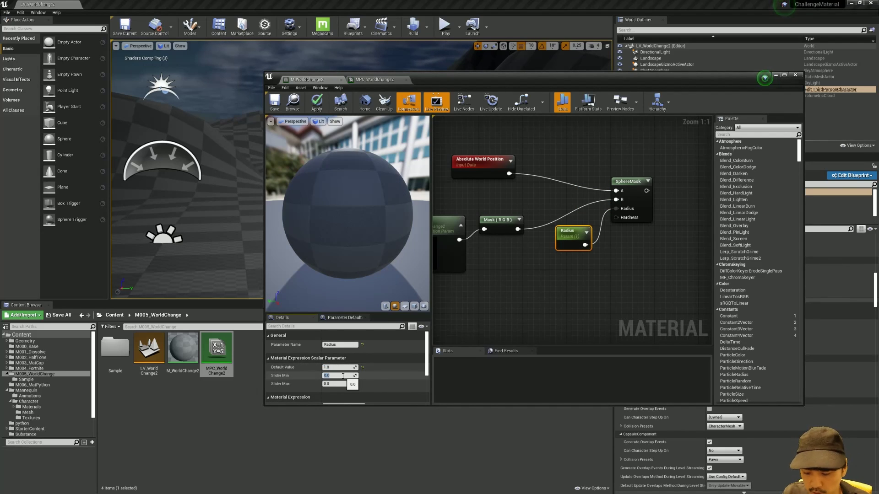
pyautogui.moveTo(586, 279); pyautogui.dragTo(540, 277, button='right')
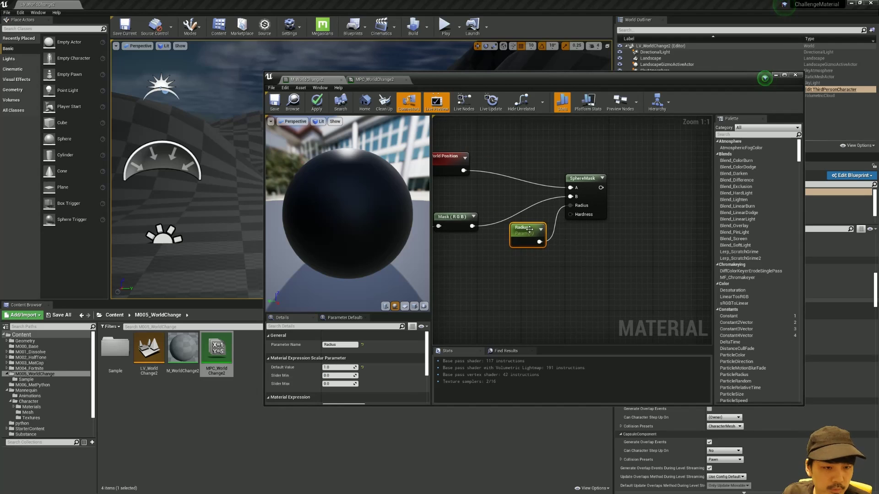
pyautogui.moveTo(524, 231); pyautogui.dragTo(500, 234)
# Promote the Hardness input to a parameter and place it below Radius
pyautogui.rightClick(570, 214)
pyautogui.click(579, 224)
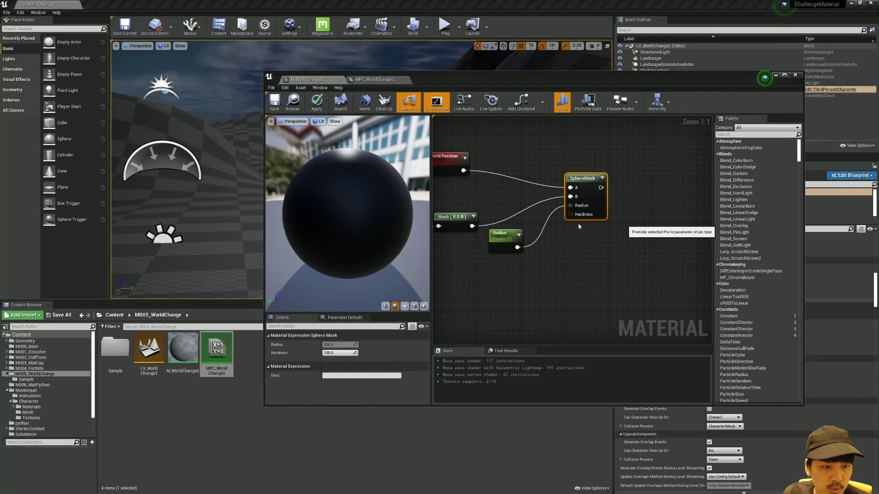
pyautogui.moveTo(579, 184); pyautogui.dragTo(521, 286)
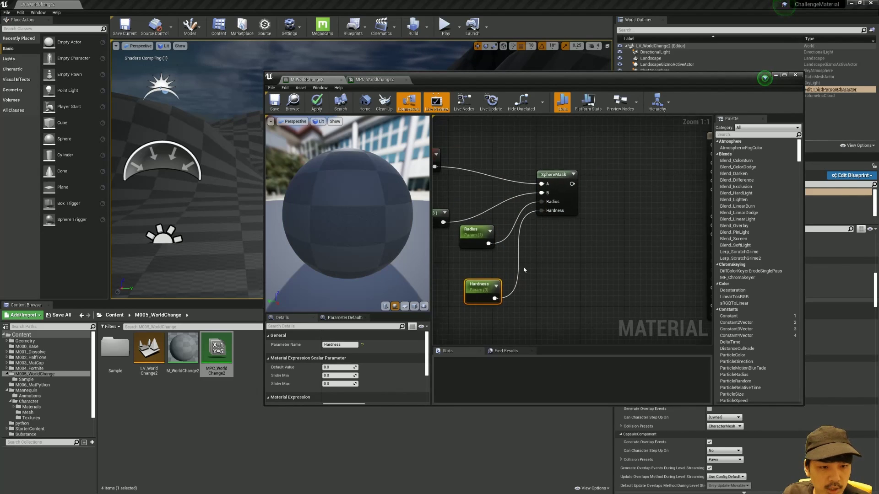
pyautogui.press('Home')
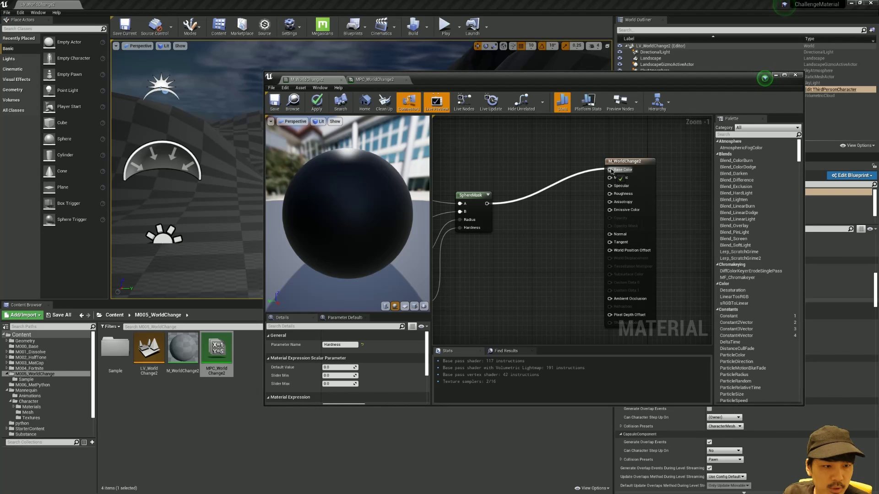
# Move the SphereMask output to Emissive Color and feed a 0.5 constant into Base Color
pyautogui.moveTo(617, 202); pyautogui.dragTo(611, 210)
pyautogui.moveTo(522, 180); pyautogui.dragTo(609, 171, button='right')
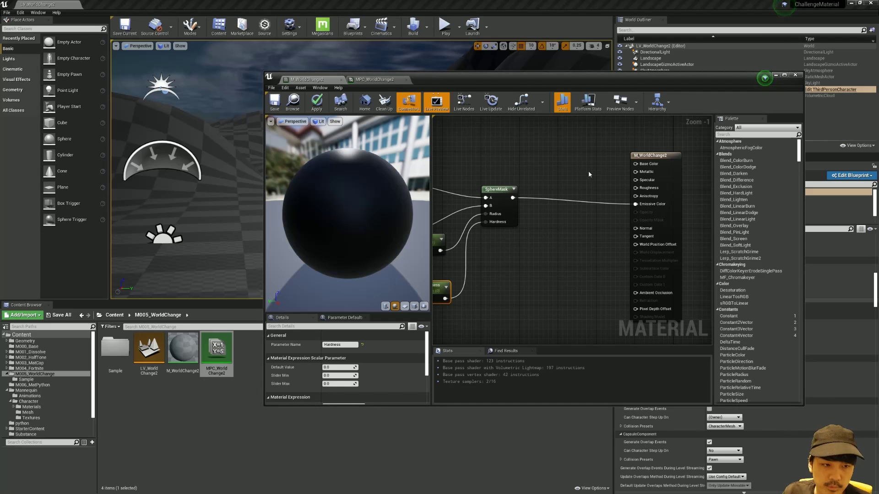
pyautogui.click(583, 161)
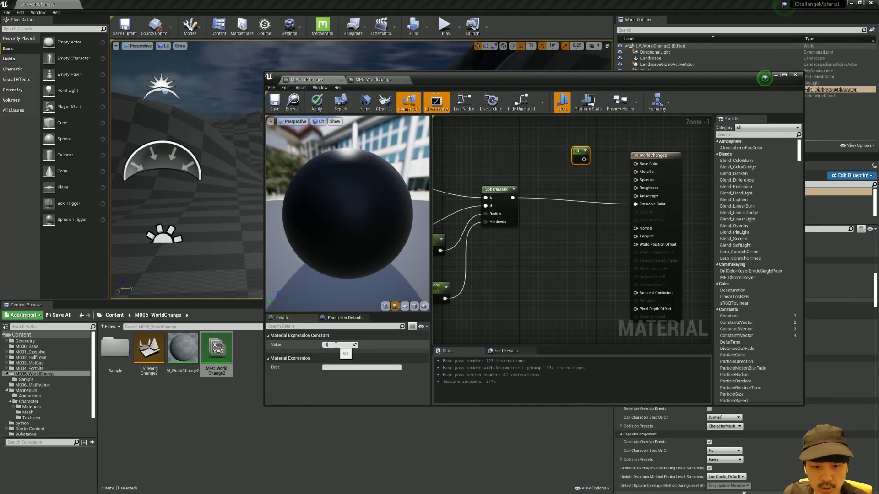
pyautogui.press('Return')
pyautogui.moveTo(587, 159); pyautogui.dragTo(629, 164)
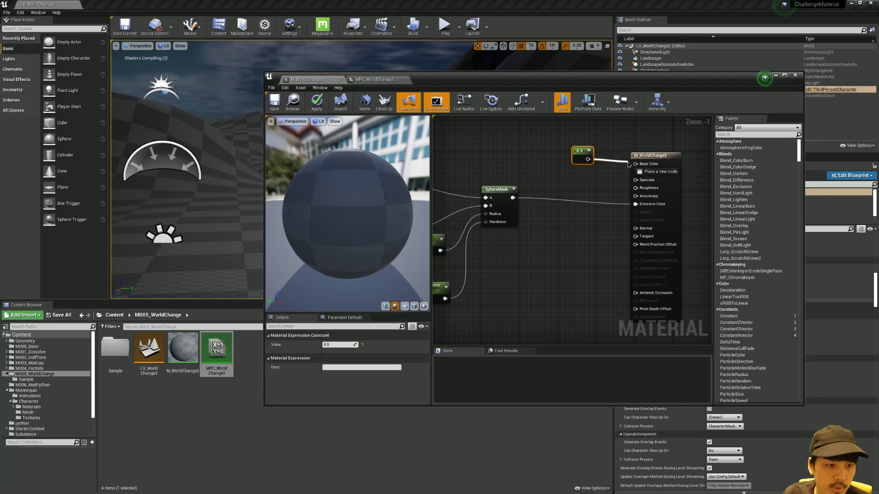
# Feed a constant of 1 into Roughness
pyautogui.press('1')
pyautogui.click(587, 186)
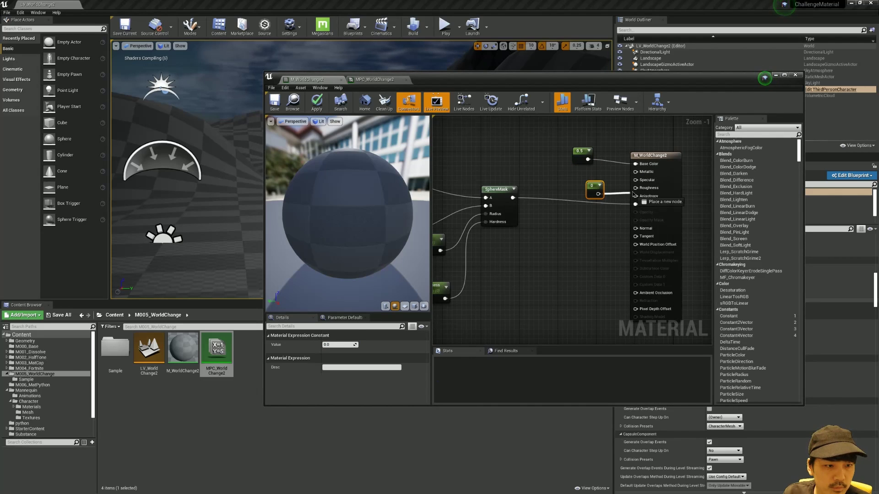
pyautogui.moveTo(588, 193); pyautogui.dragTo(635, 188)
pyautogui.click(339, 344)
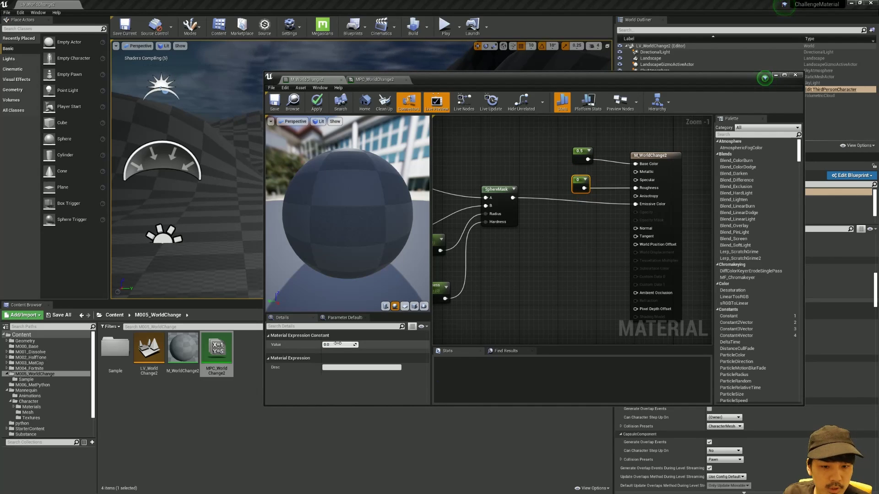
pyautogui.write('1')
pyautogui.press('Return')
pyautogui.click(544, 167)
# Feed a constant of 0 into Metallic and save the material
pyautogui.moveTo(544, 167); pyautogui.dragTo(488, 170, button='right')
pyautogui.press('1')
pyautogui.click(488, 170)
pyautogui.moveTo(499, 178); pyautogui.dragTo(563, 179)
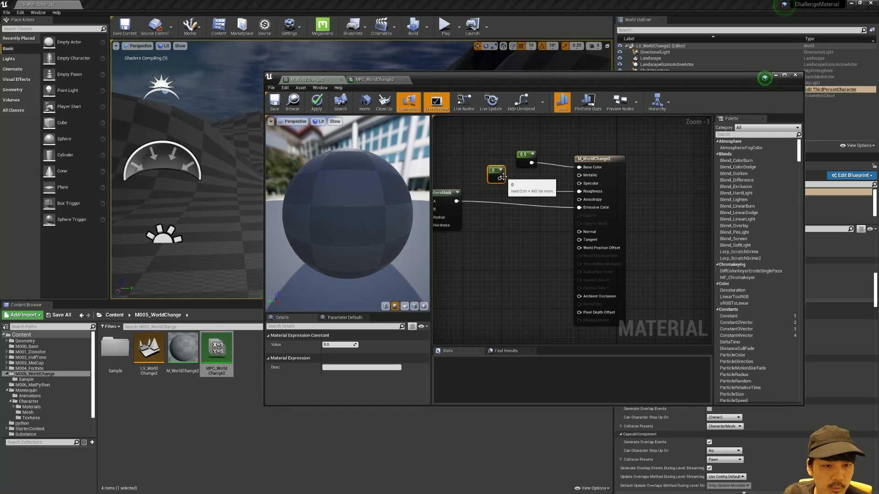
pyautogui.moveTo(488, 172); pyautogui.dragTo(506, 172)
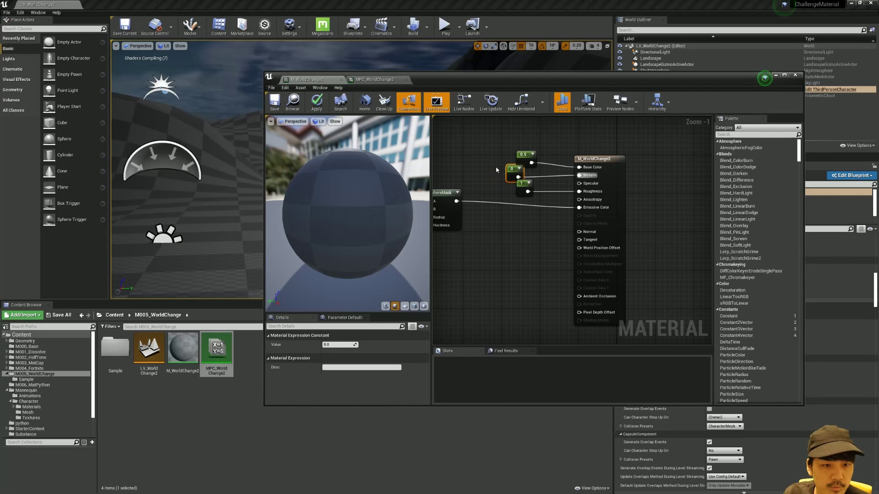
pyautogui.click(275, 102)
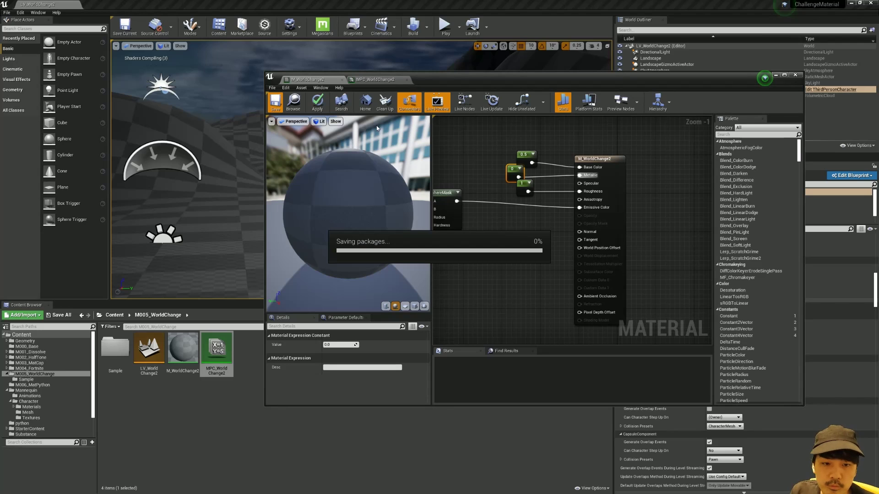
# Select the Landscape and assign M_WorldChange2 as its Landscape Material
pyautogui.moveTo(520, 81); pyautogui.dragTo(485, 360)
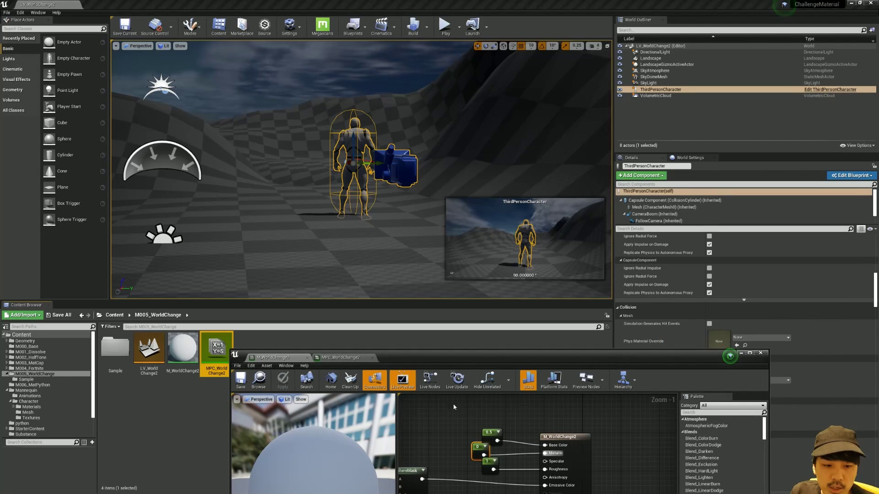
pyautogui.click(384, 250)
pyautogui.moveTo(406, 355); pyautogui.dragTo(320, 410)
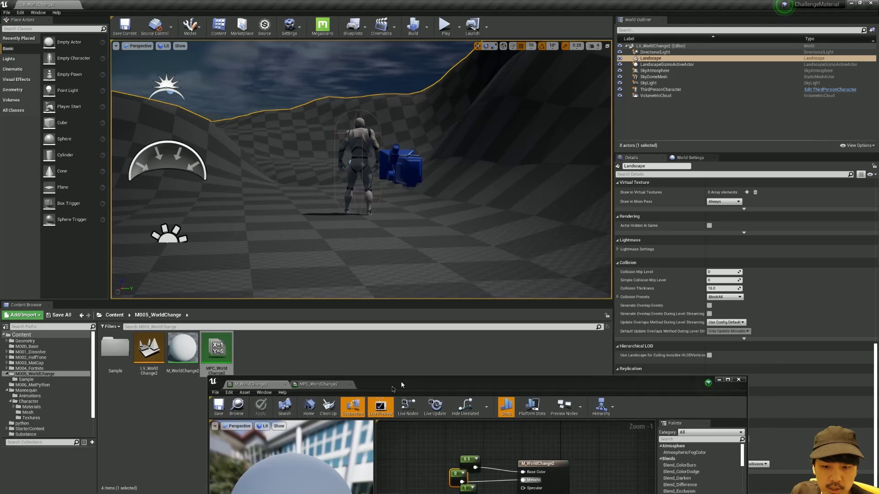
pyautogui.scroll(5, 702, 283)
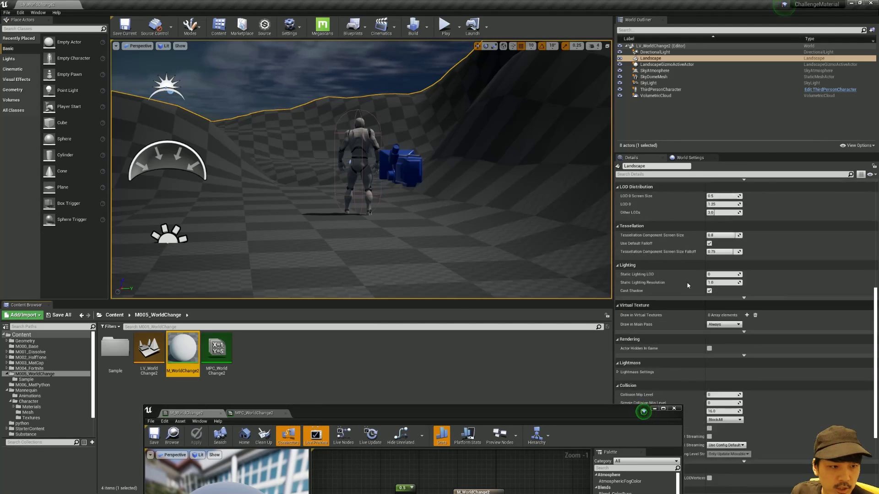
pyautogui.scroll(5, 699, 247)
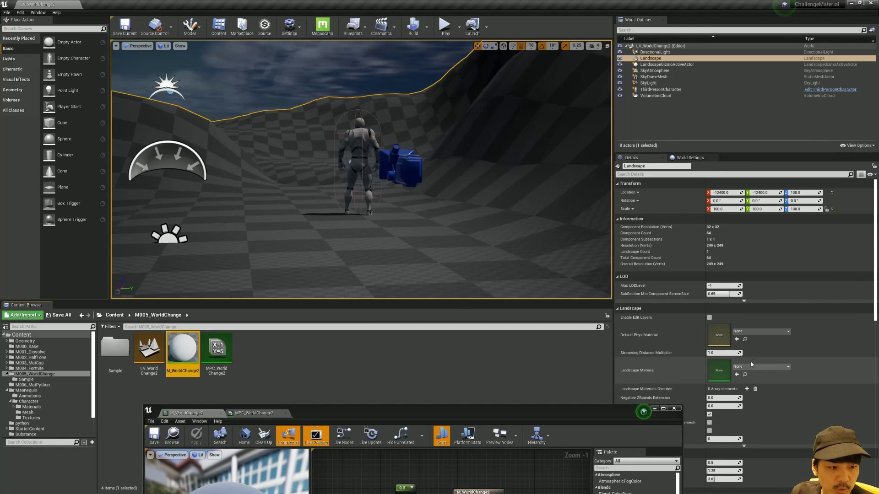
pyautogui.click(737, 374)
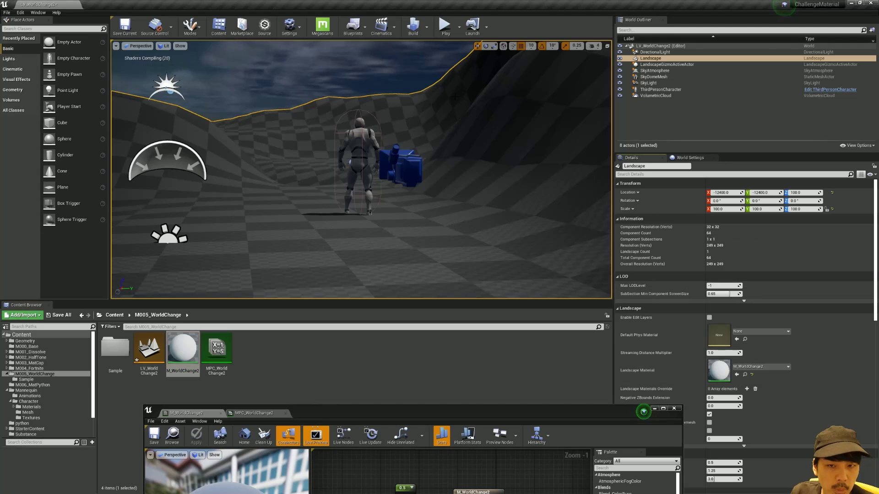
pyautogui.moveTo(362, 174); pyautogui.dragTo(348, 170, button='right')
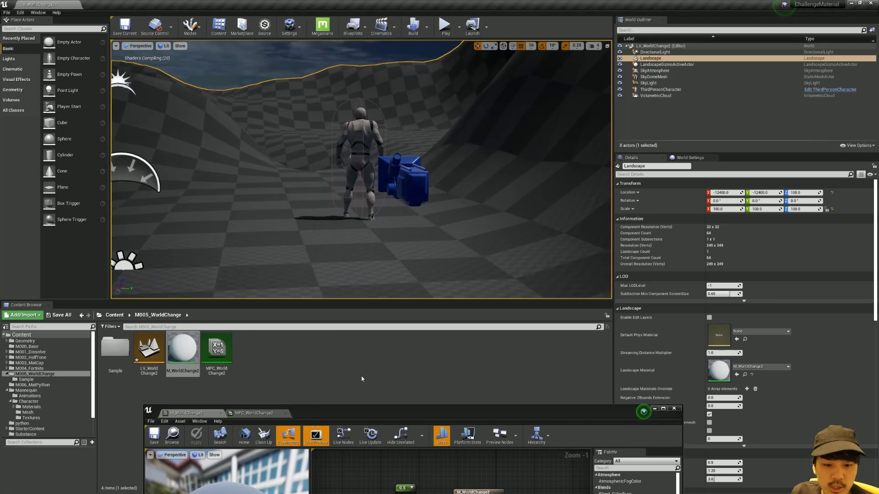
pyautogui.moveTo(350, 405)
pyautogui.mouseDown()
pyautogui.moveTo(354, 372)
pyautogui.moveTo(510, 361)
pyautogui.mouseUp()
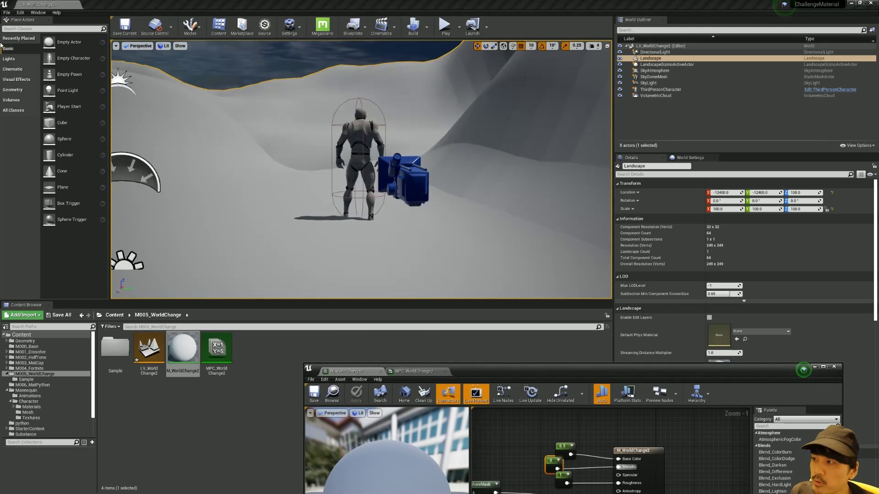
pyautogui.click(803, 370)
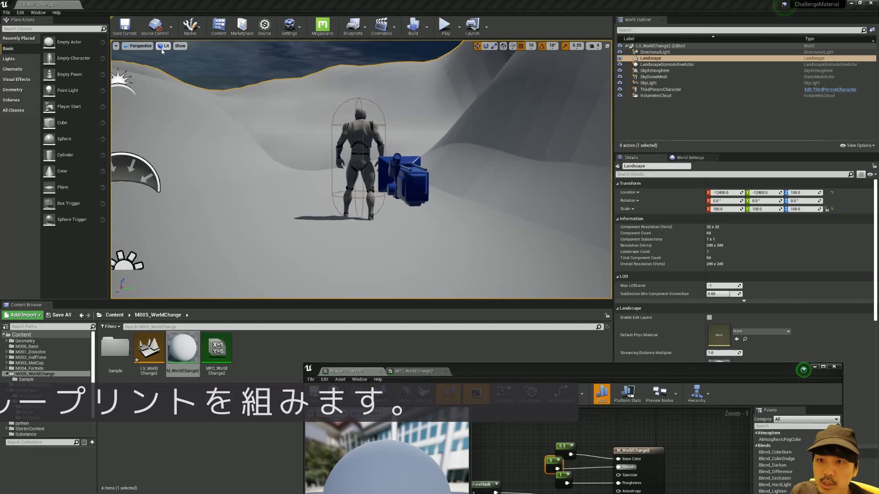
# Open the level blueprint and add a Set Vector Parameter Value node off Event Tick
pyautogui.click(353, 28)
pyautogui.click(382, 81)
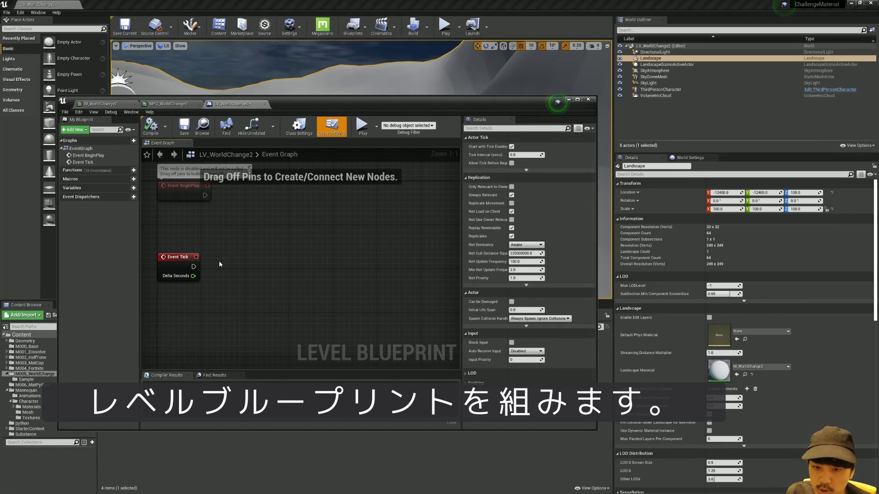
pyautogui.moveTo(193, 267); pyautogui.dragTo(282, 264)
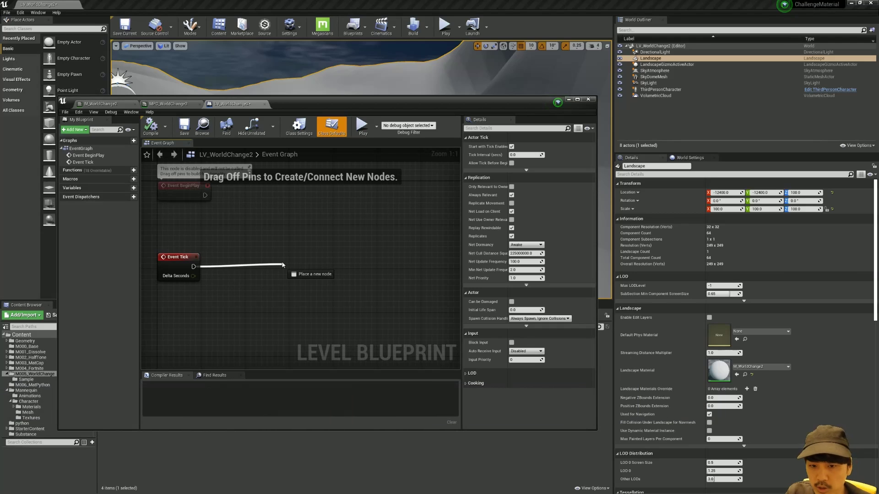
pyautogui.write('set vector parame')
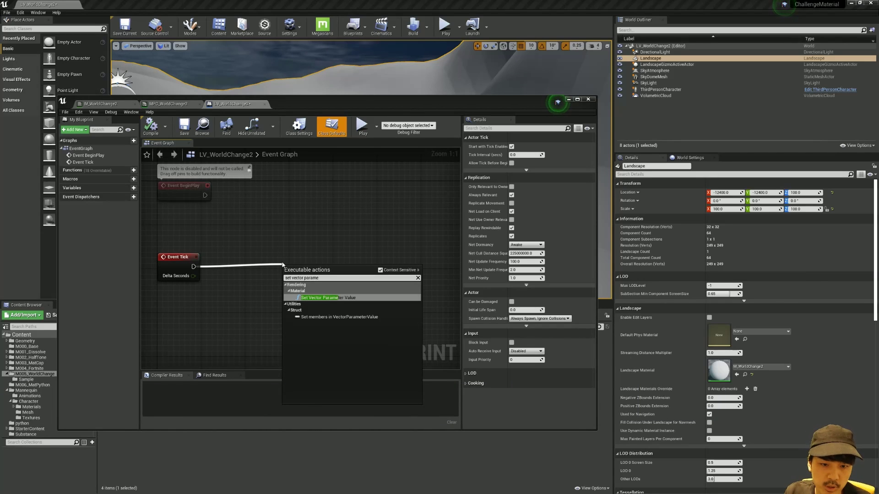
pyautogui.press('Return')
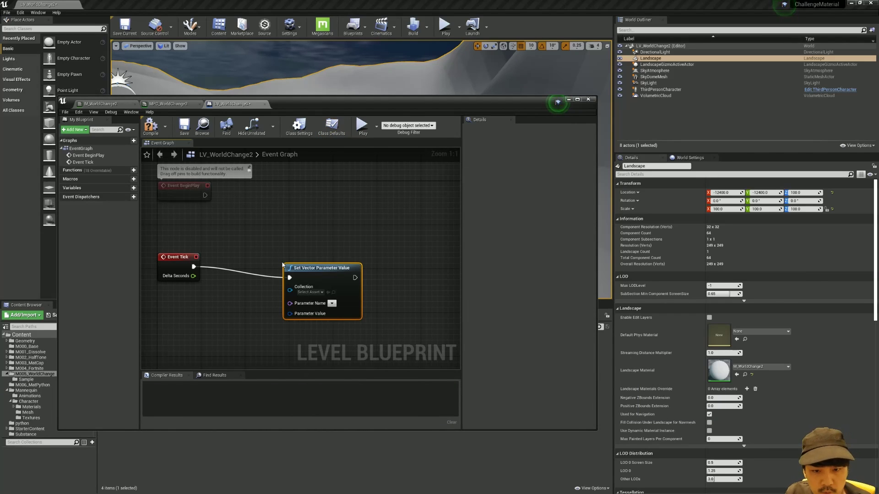
# Set the Set Vector Parameter Value node's Collection to MPC_WorldChange2
pyautogui.moveTo(316, 269); pyautogui.dragTo(354, 252)
pyautogui.click(348, 276)
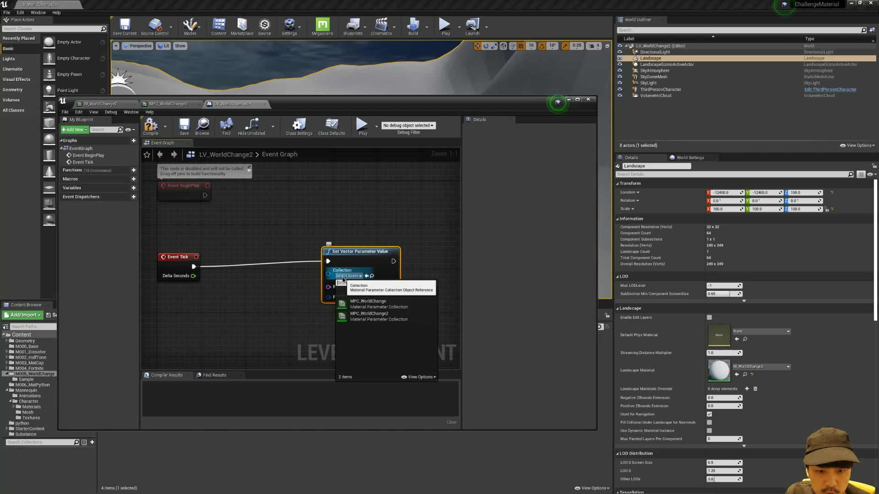
pyautogui.click(369, 316)
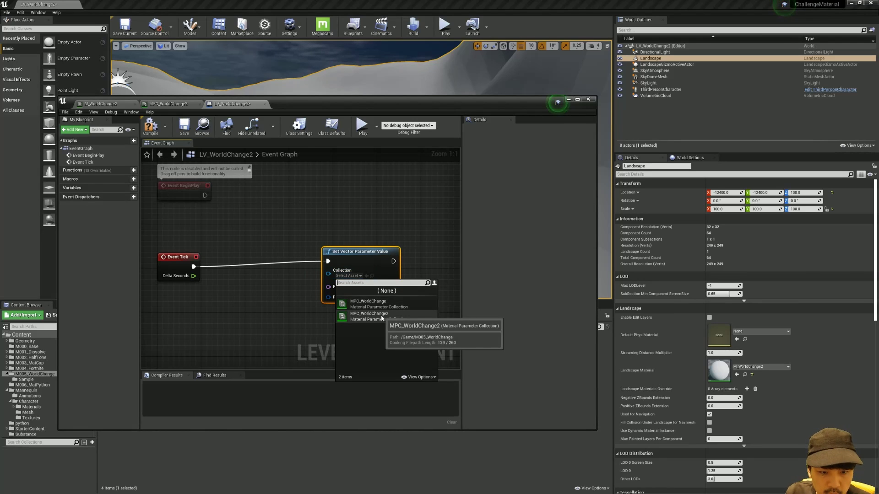
pyautogui.moveTo(361, 252); pyautogui.dragTo(415, 252)
pyautogui.scroll(-2, 379, 192)
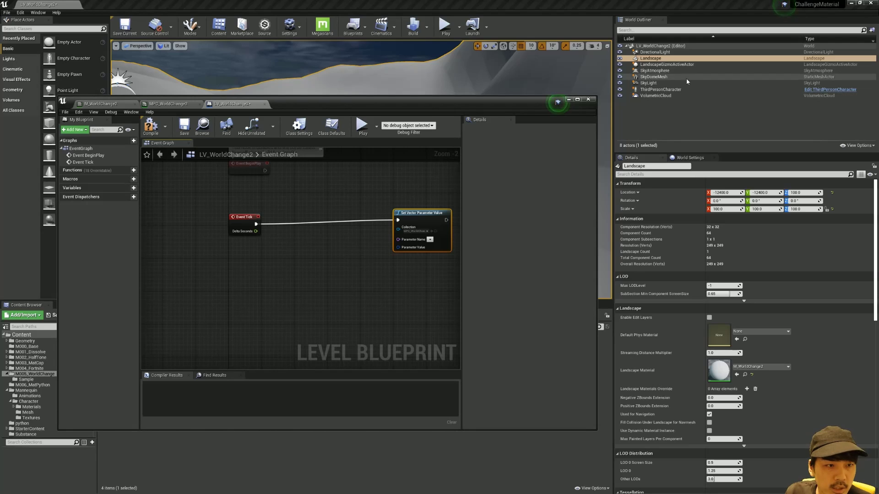
# Feed the ThirdPersonCharacter's GetActorLocation into the node's Parameter Value
pyautogui.click(668, 90)
pyautogui.moveTo(668, 91)
pyautogui.mouseDown()
pyautogui.moveTo(265, 279)
pyautogui.moveTo(316, 252)
pyautogui.mouseUp()
pyautogui.write('get acc')
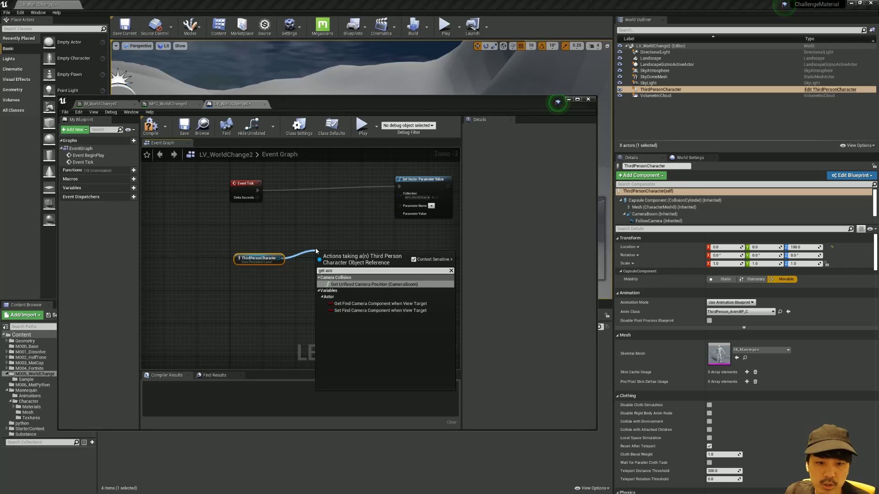
pyautogui.press('BackSpace')
pyautogui.write('tor loca')
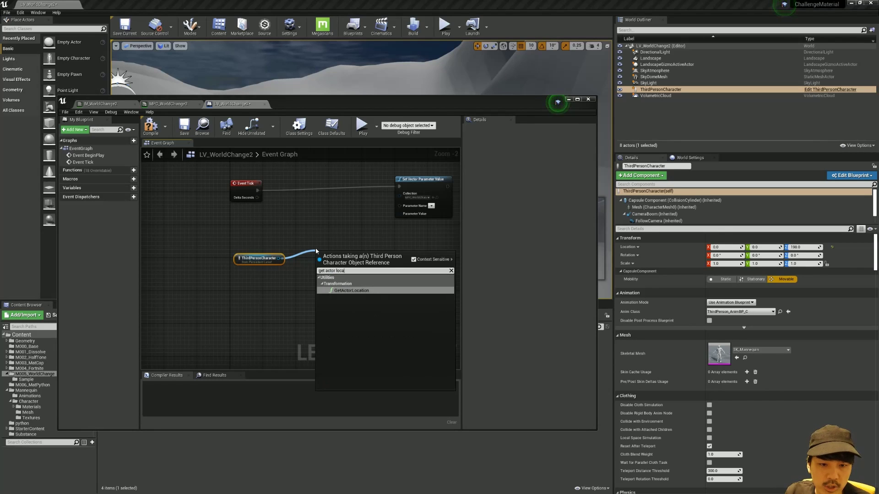
pyautogui.press('Return')
pyautogui.moveTo(337, 244); pyautogui.dragTo(289, 238, button='right')
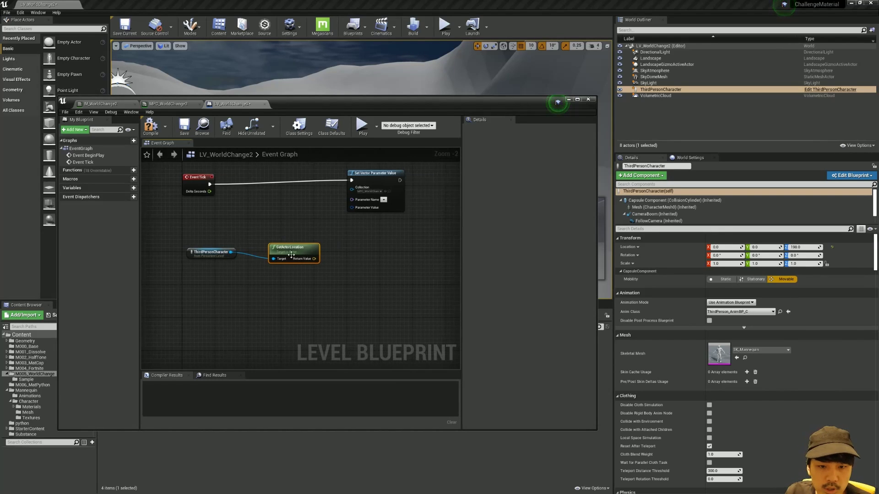
pyautogui.moveTo(315, 258); pyautogui.dragTo(353, 210)
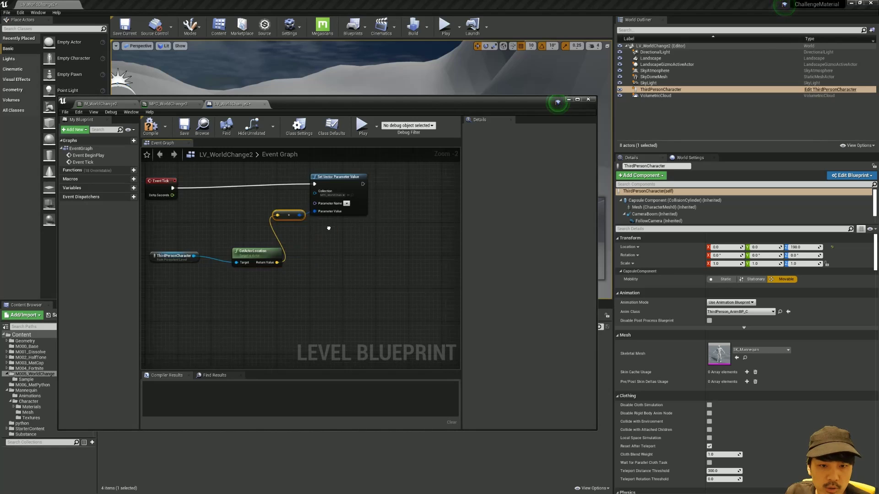
pyautogui.moveTo(221, 243); pyautogui.dragTo(272, 238, button='right')
pyautogui.moveTo(317, 250); pyautogui.dragTo(251, 229)
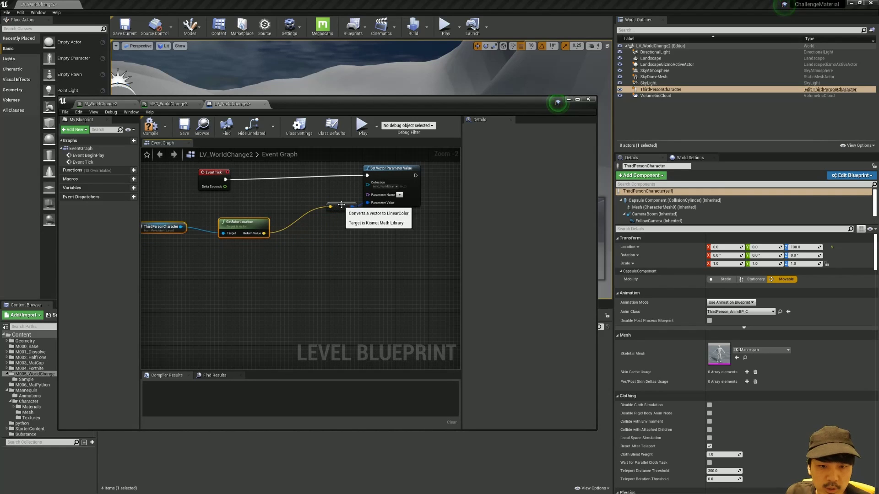
pyautogui.moveTo(342, 206); pyautogui.dragTo(333, 227)
pyautogui.moveTo(313, 198); pyautogui.dragTo(272, 203, button='right')
# Set the node's Parameter Name to location and recompile the level blueprint
pyautogui.click(149, 130)
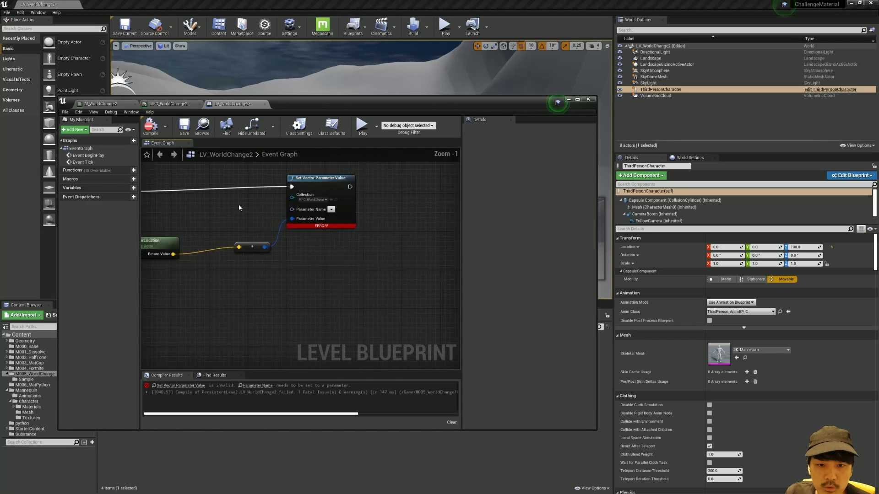
pyautogui.scroll(2, 315, 212)
pyautogui.click(342, 211)
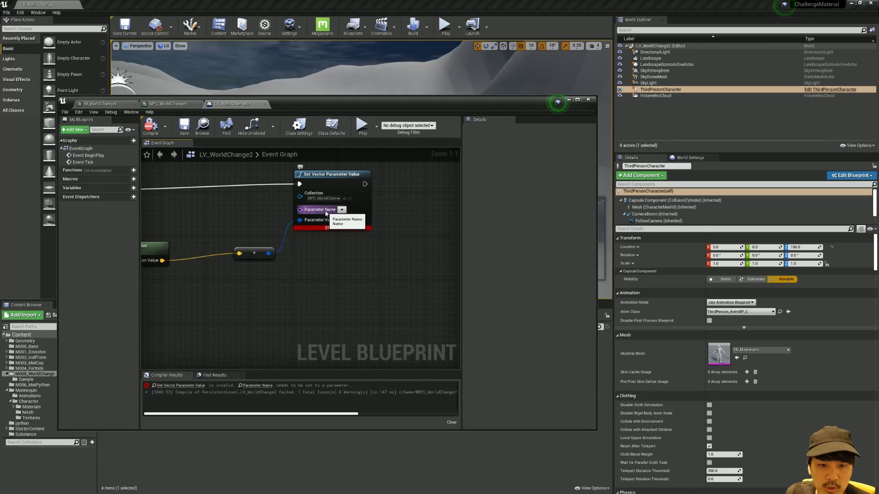
pyautogui.click(345, 218)
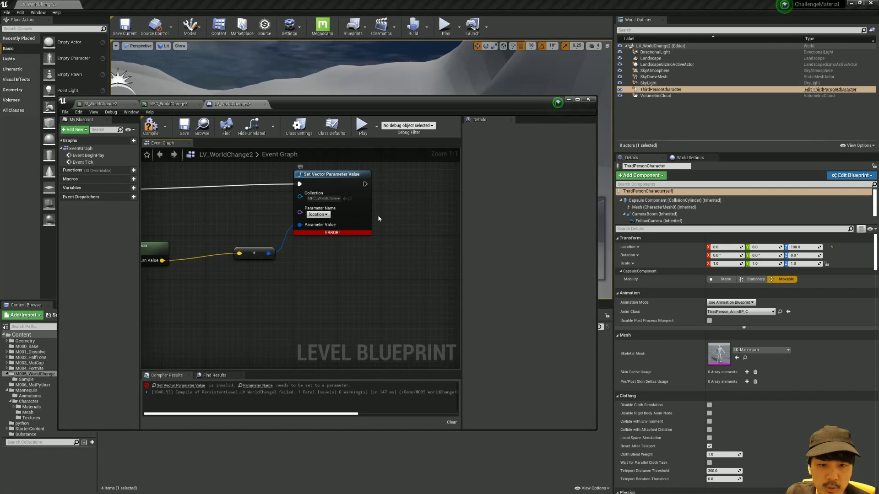
pyautogui.click(147, 132)
pyautogui.moveTo(228, 210); pyautogui.dragTo(283, 210, button='right')
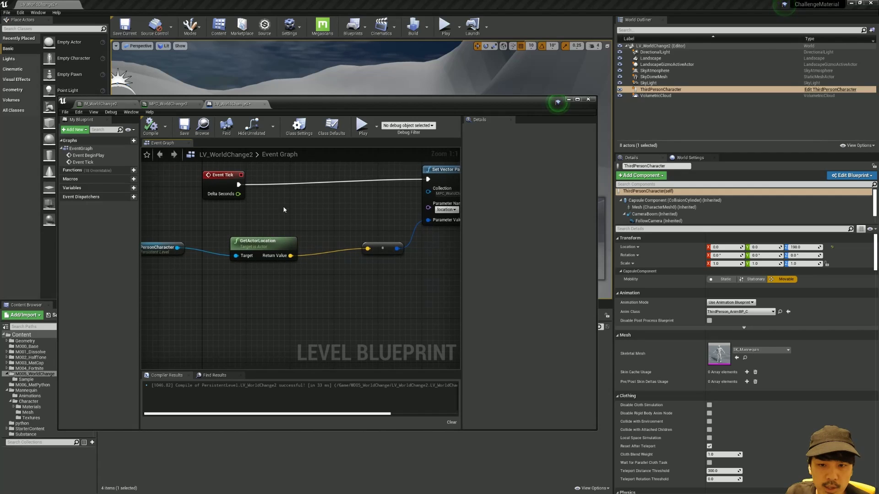
pyautogui.moveTo(164, 248); pyautogui.dragTo(179, 253)
pyautogui.moveTo(259, 241); pyautogui.dragTo(275, 241)
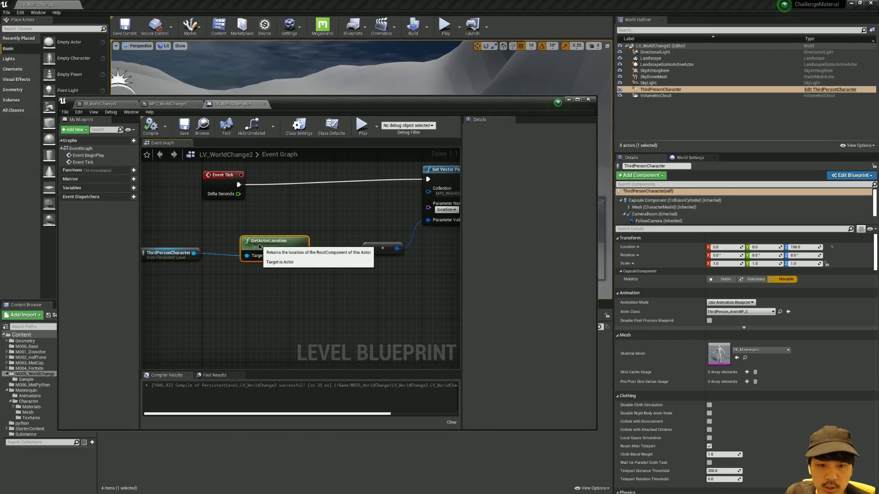
pyautogui.click(151, 125)
# Save the level blueprint with Ctrl+S
pyautogui.moveTo(336, 100); pyautogui.dragTo(348, 192)
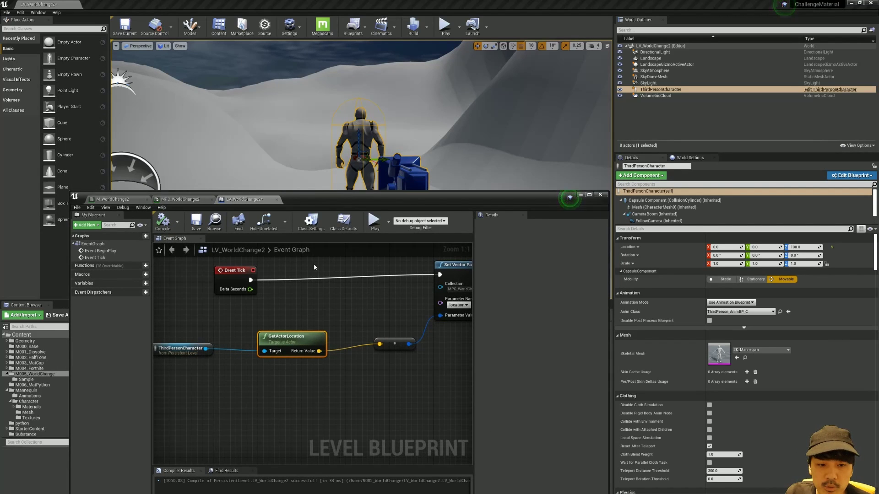
pyautogui.hotkey('ctrl', 's')
pyautogui.moveTo(315, 264); pyautogui.dragTo(265, 285, button='right')
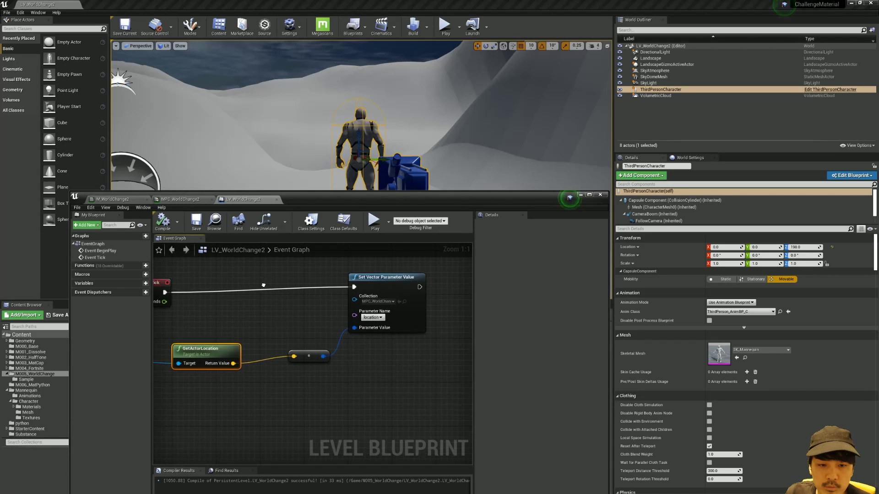
pyautogui.moveTo(426, 205)
pyautogui.mouseDown()
pyautogui.moveTo(555, 371)
pyautogui.moveTo(525, 414)
pyautogui.mouseUp()
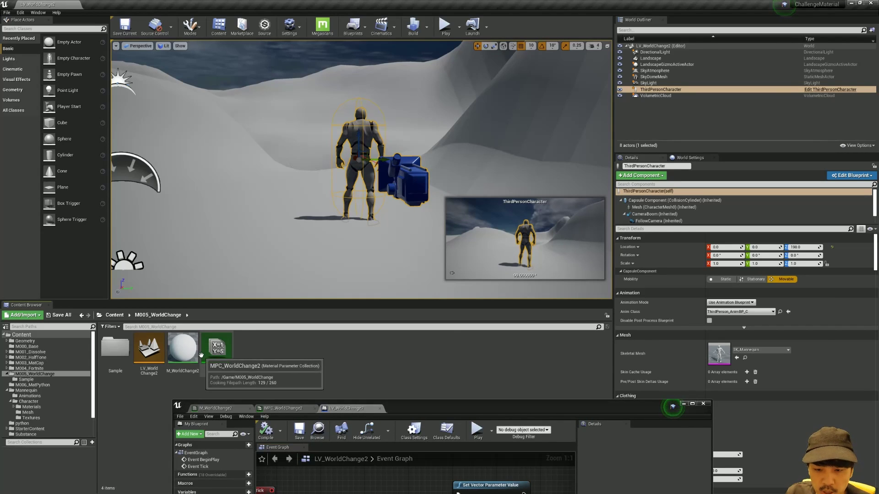
# Open M_WorldChange2 and inspect its Radius parameter settings
pyautogui.doubleClick(183, 349)
pyautogui.moveTo(425, 409); pyautogui.dragTo(378, 113)
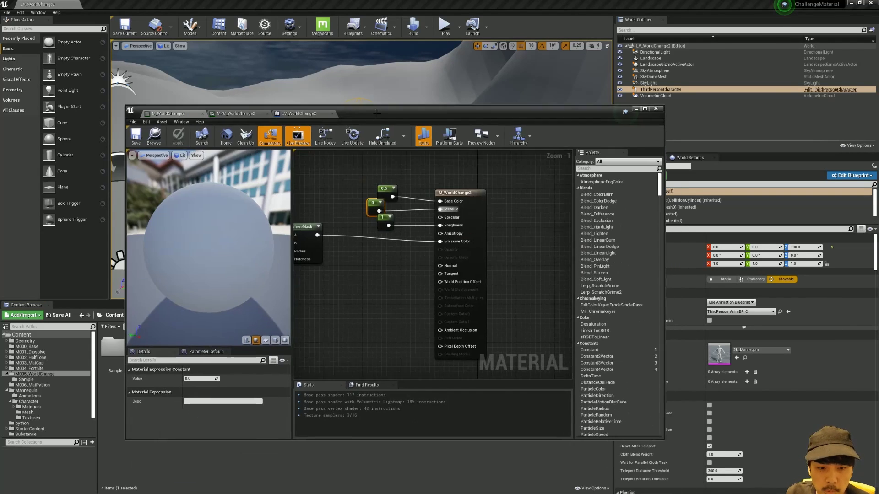
pyautogui.scroll(2, 369, 271)
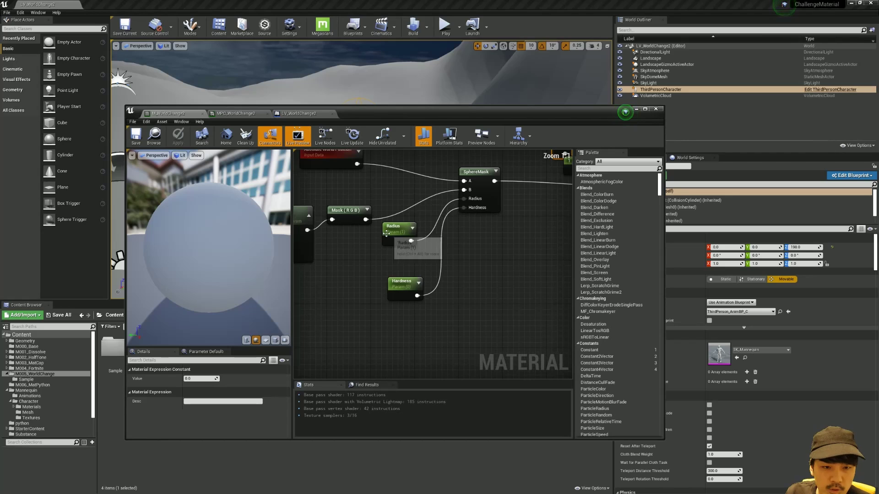
pyautogui.moveTo(396, 227); pyautogui.dragTo(374, 244)
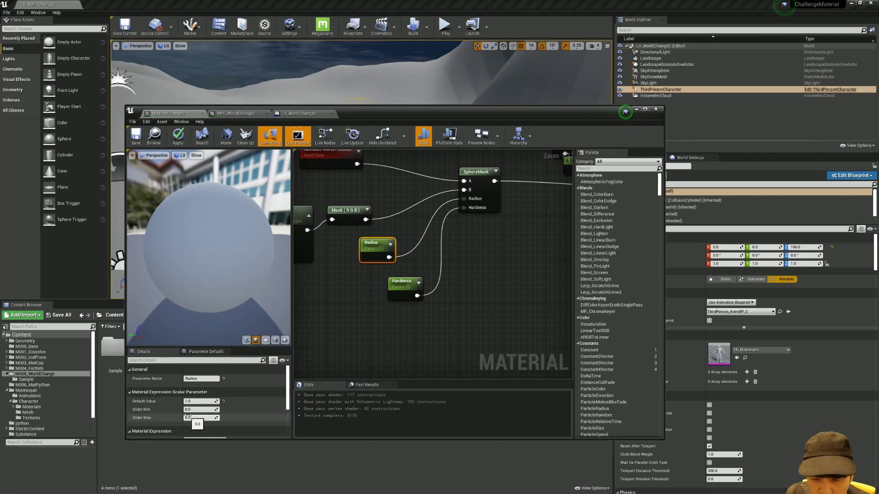
pyautogui.moveTo(460, 267); pyautogui.dragTo(480, 379)
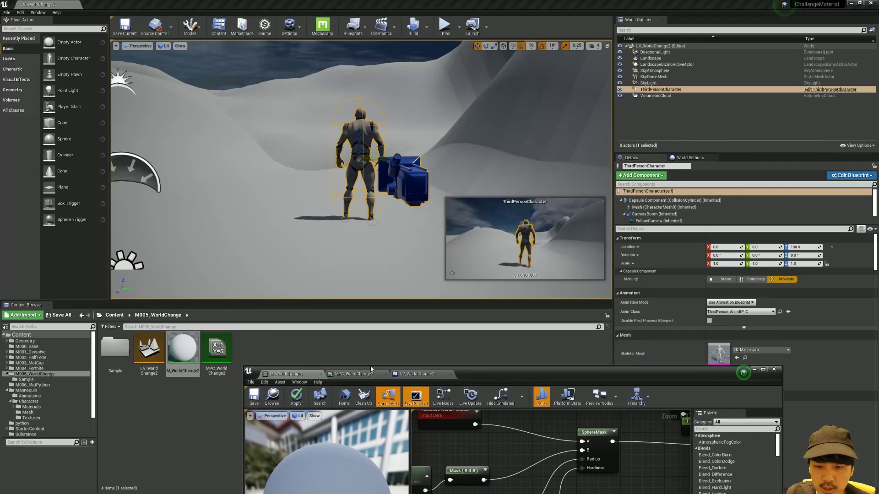
# Create material instance MI_WorldChange2 from M_WorldChange2 and make it the Landscape Material
pyautogui.rightClick(194, 344)
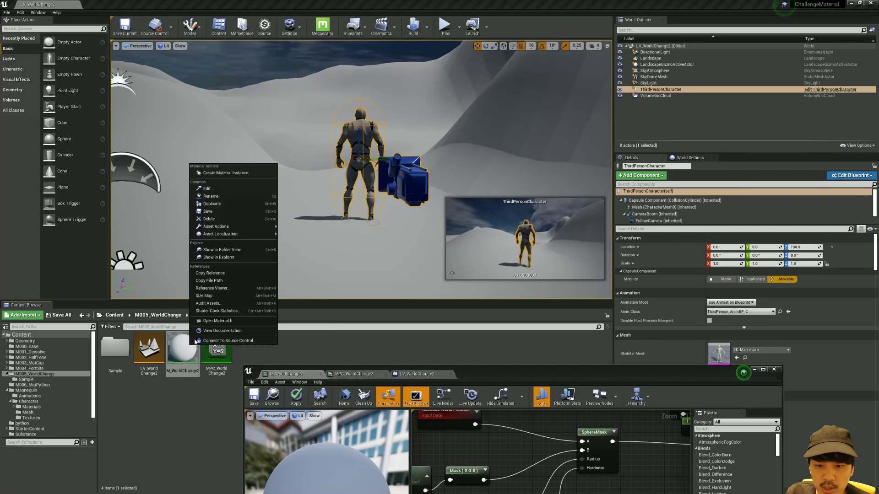
pyautogui.click(222, 173)
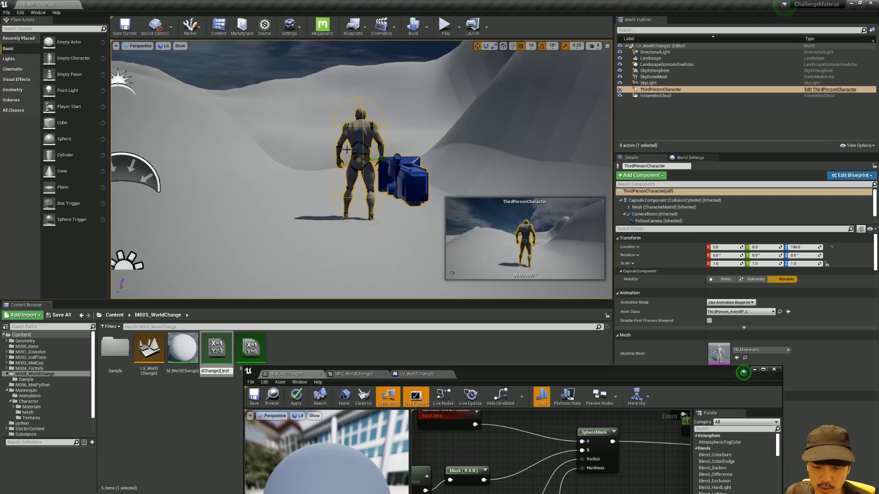
pyautogui.click(744, 372)
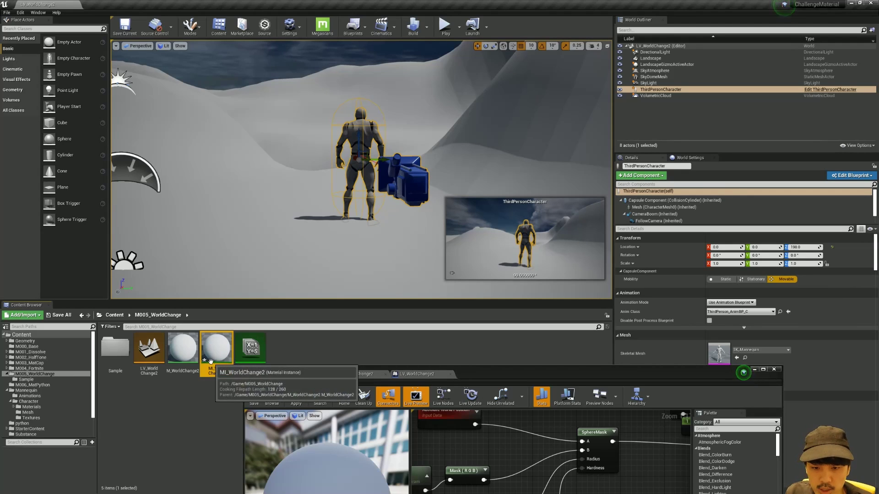
pyautogui.click(255, 240)
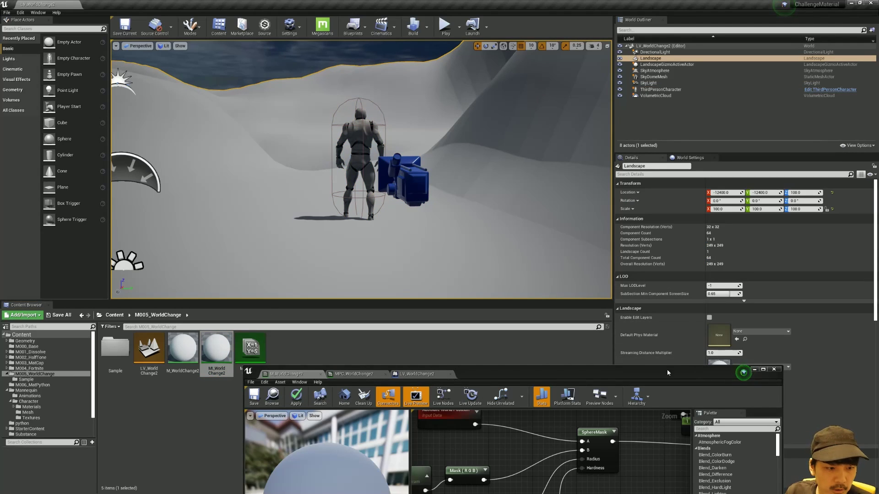
pyautogui.moveTo(667, 369); pyautogui.dragTo(527, 447)
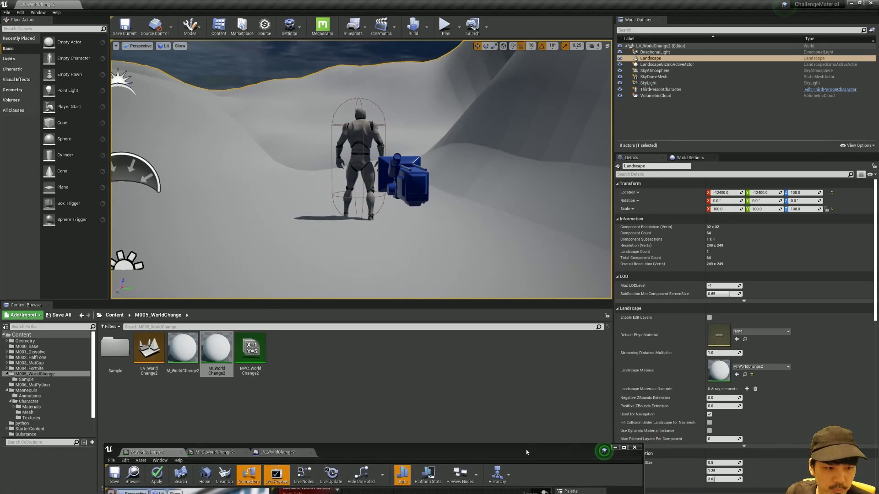
pyautogui.click(737, 375)
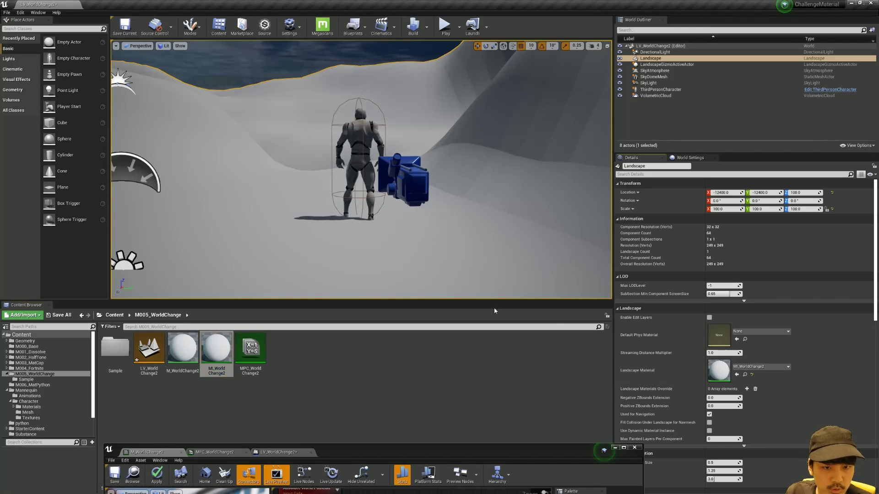
# Open MI_WorldChange2 in its instance editor and start playing the level
pyautogui.doubleClick(216, 350)
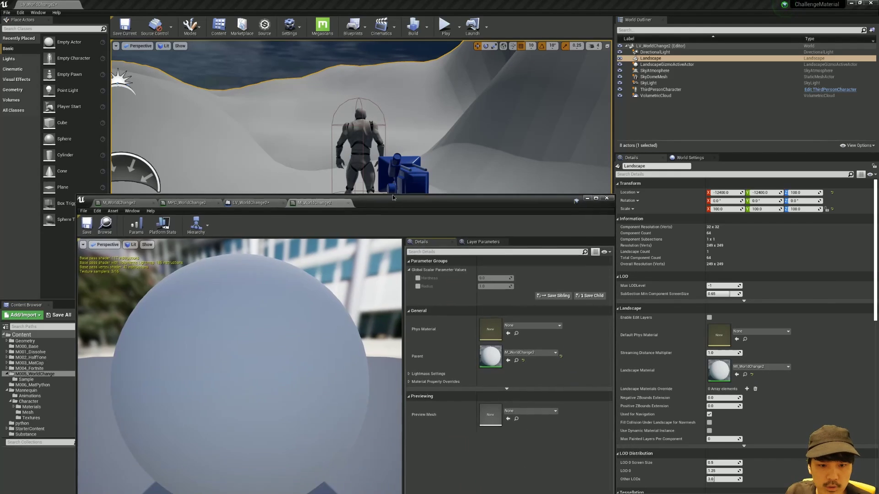
pyautogui.moveTo(418, 448); pyautogui.dragTo(382, 165)
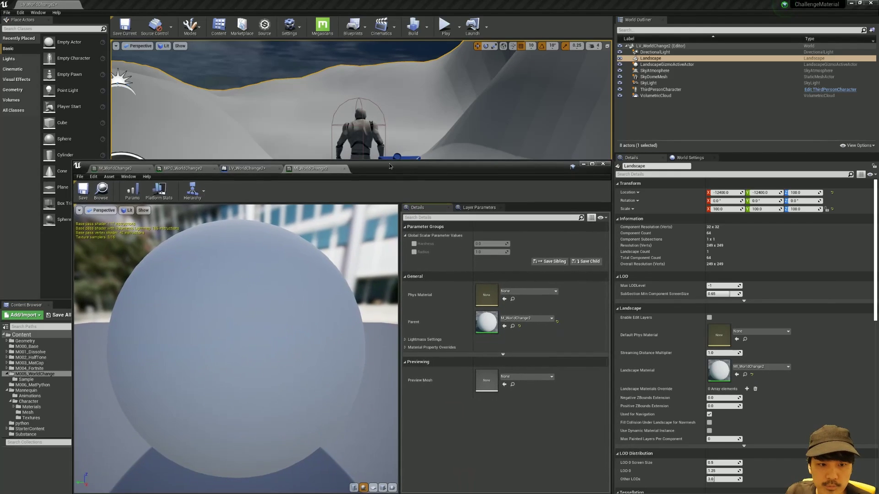
pyautogui.moveTo(465, 180); pyautogui.dragTo(448, 329)
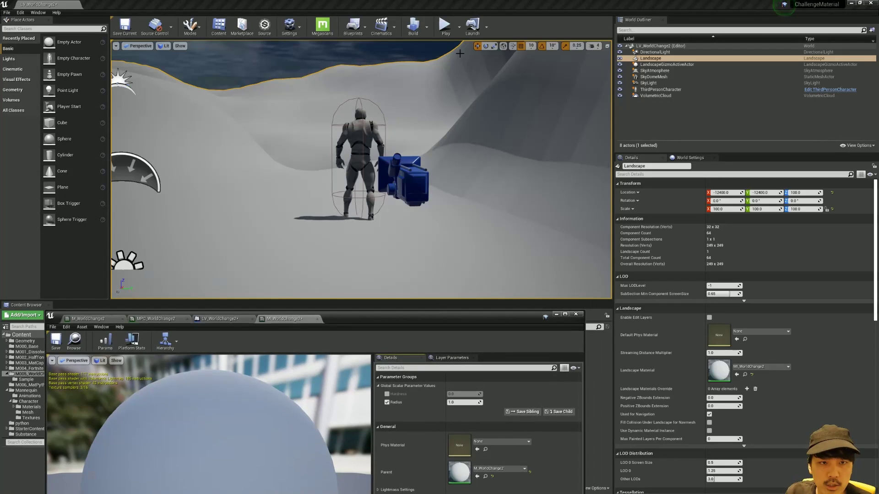
pyautogui.click(446, 26)
# During play, raise MI_WorldChange2's Radius to about 141.85, run and jump to test, then stop
pyautogui.press('w')
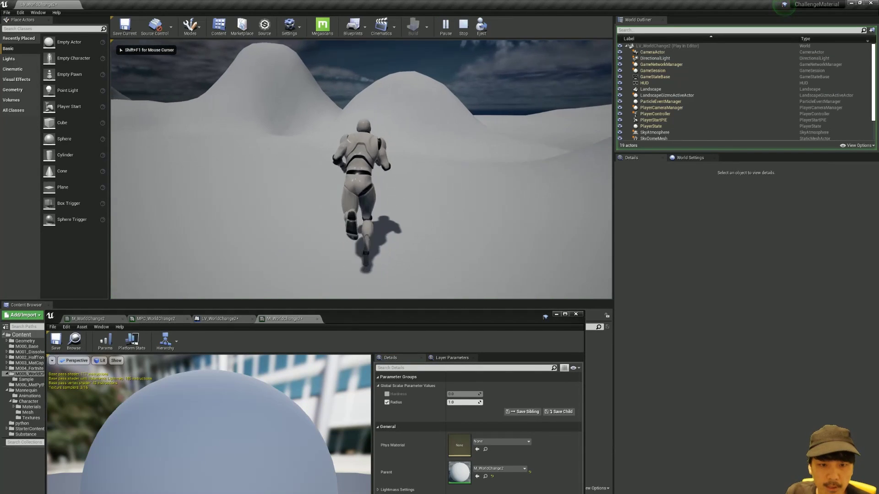
pyautogui.hotkey('shift', 'F1')
pyautogui.moveTo(464, 402)
pyautogui.mouseDown()
pyautogui.moveTo(485, 403)
pyautogui.moveTo(453, 403)
pyautogui.mouseUp()
pyautogui.click(362, 183)
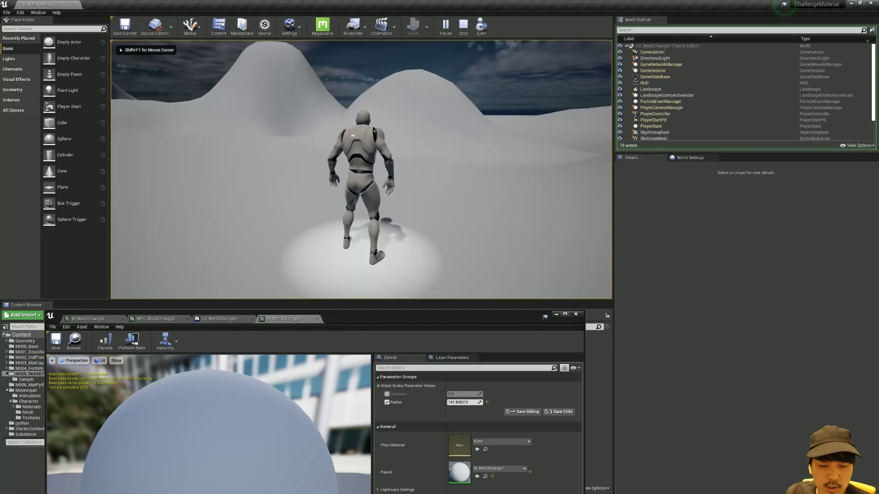
pyautogui.press('w')
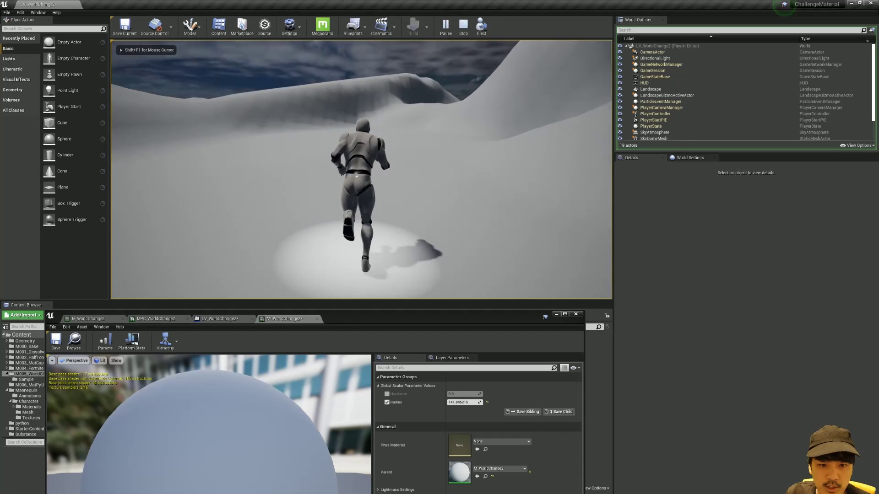
pyautogui.press('space')
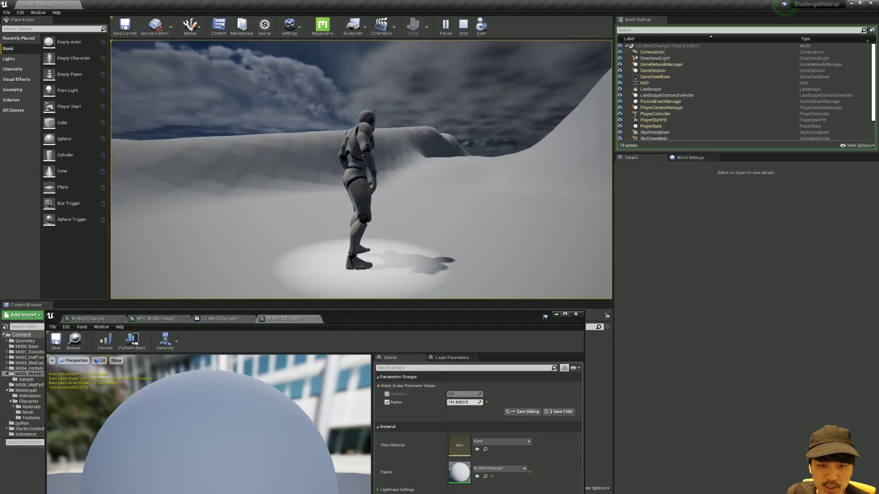
pyautogui.press('Escape')
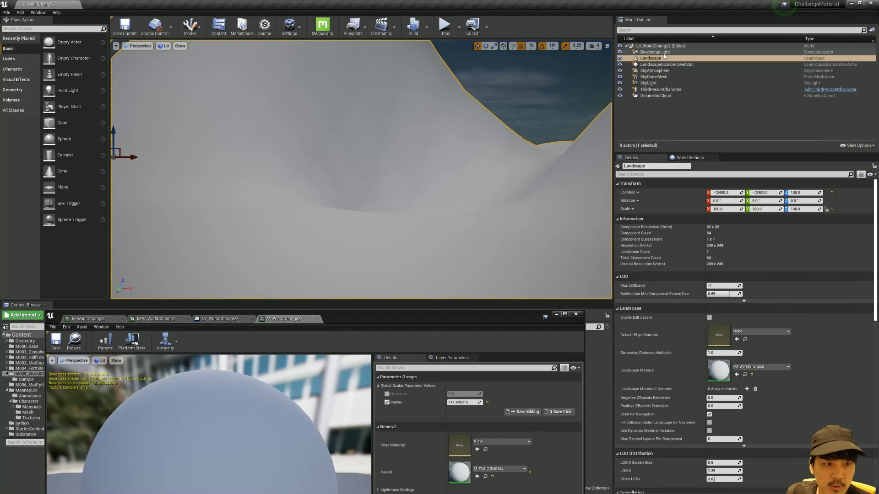
# Select ThirdPersonCharacter, frame it, and set its Location Z to 200
pyautogui.click(654, 52)
pyautogui.click(660, 90)
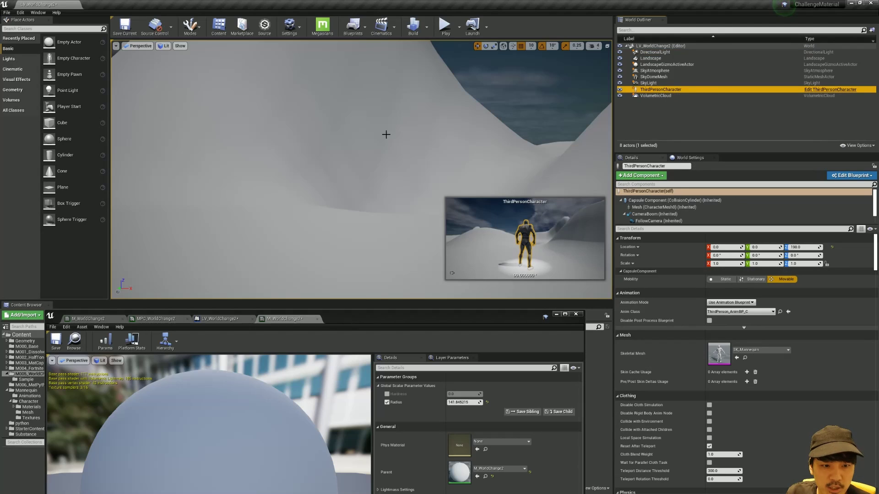
pyautogui.press('f')
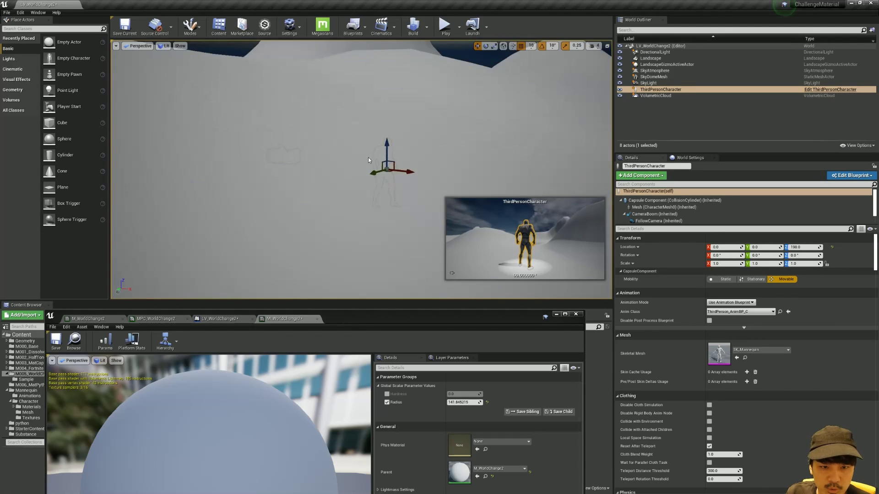
pyautogui.scroll(2, 366, 158)
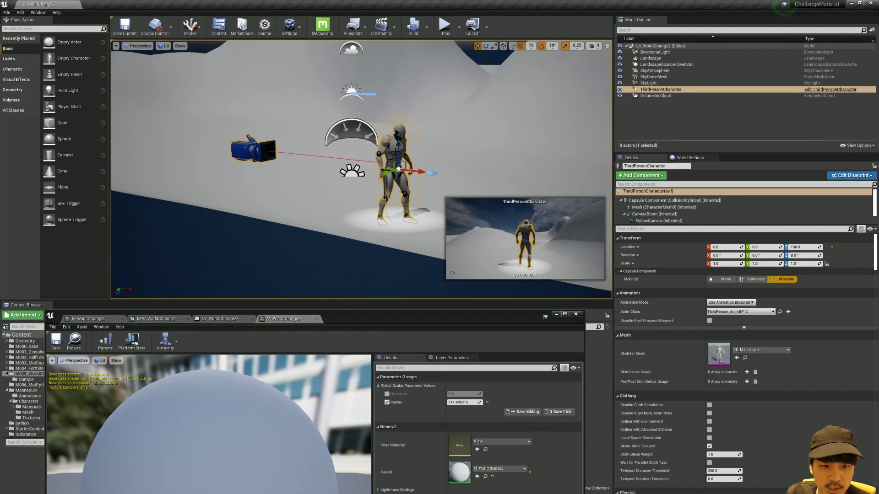
pyautogui.moveTo(396, 151); pyautogui.dragTo(396, 146)
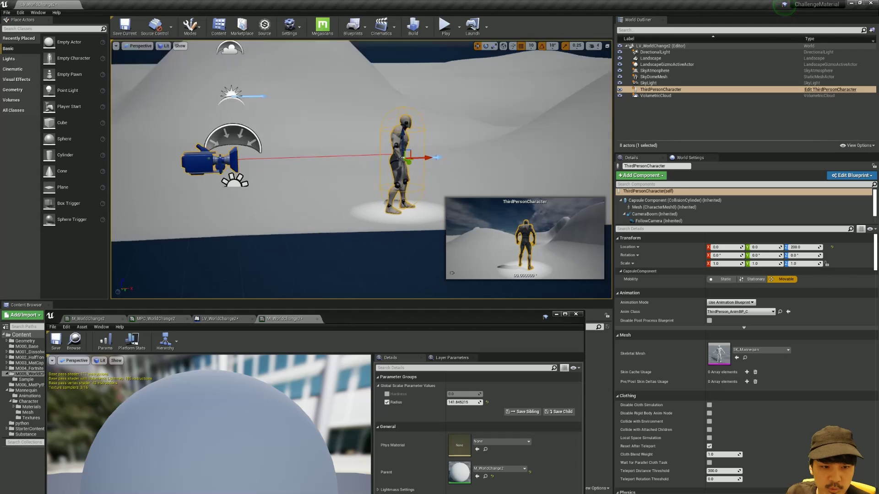
# Orbit around the character to view the glowing circle, then bring the instance editor back up
pyautogui.moveTo(465, 113)
pyautogui.keyDown('alt'); pyautogui.mouseDown()
pyautogui.moveTo(504, 114)
pyautogui.moveTo(361, 225)
pyautogui.moveTo(337, 224)
pyautogui.mouseUp(); pyautogui.keyUp('alt')
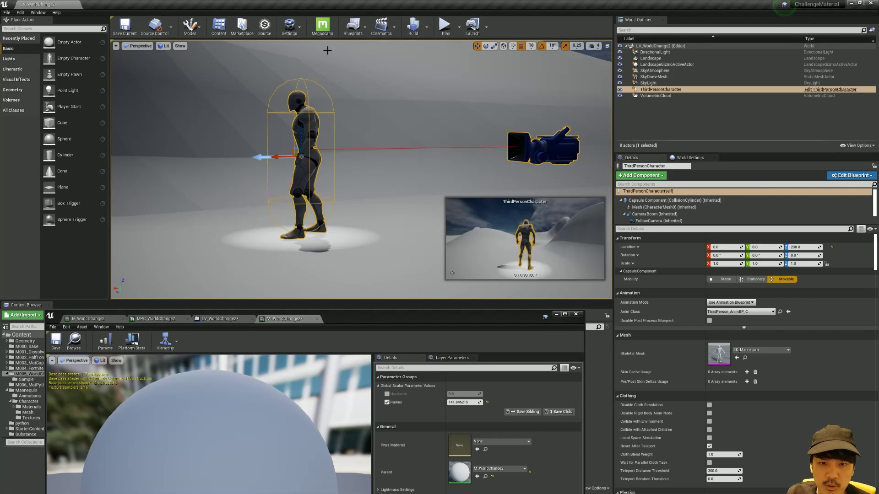
pyautogui.keyDown('alt'); pyautogui.moveTo(445, 115); pyautogui.dragTo(453, 116); pyautogui.keyUp('alt')
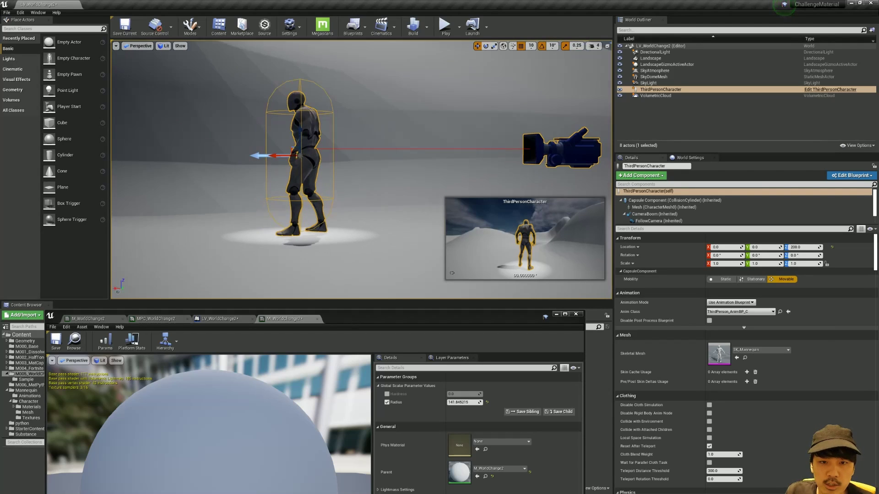
pyautogui.keyDown('alt'); pyautogui.moveTo(375, 99); pyautogui.dragTo(413, 124); pyautogui.keyUp('alt')
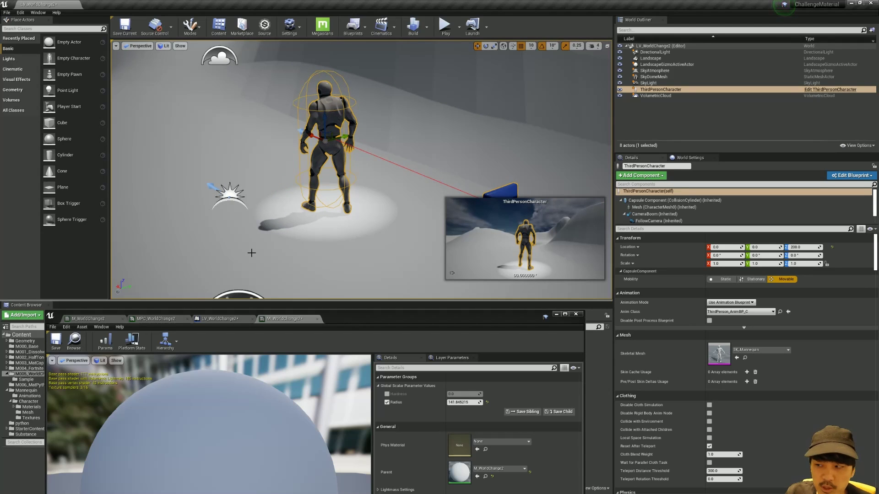
pyautogui.moveTo(389, 316); pyautogui.dragTo(438, 158)
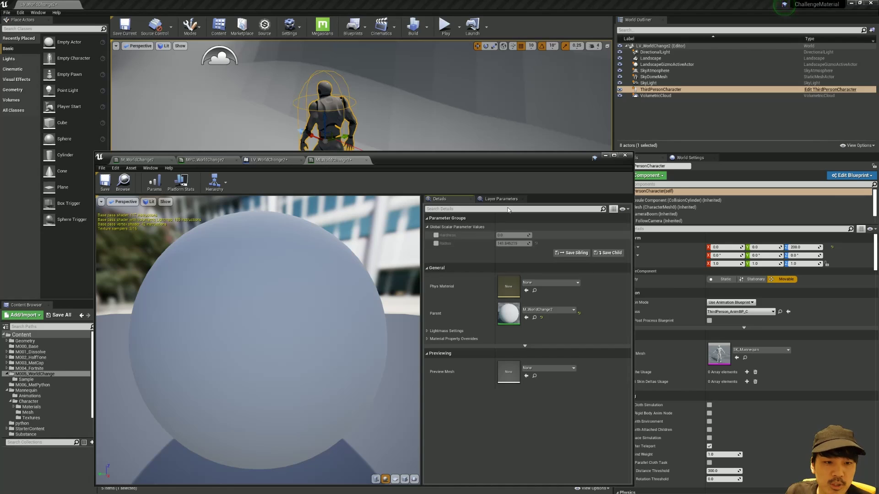
# Close the MI_WorldChange2 editor without applying changes to the original material
pyautogui.click(624, 156)
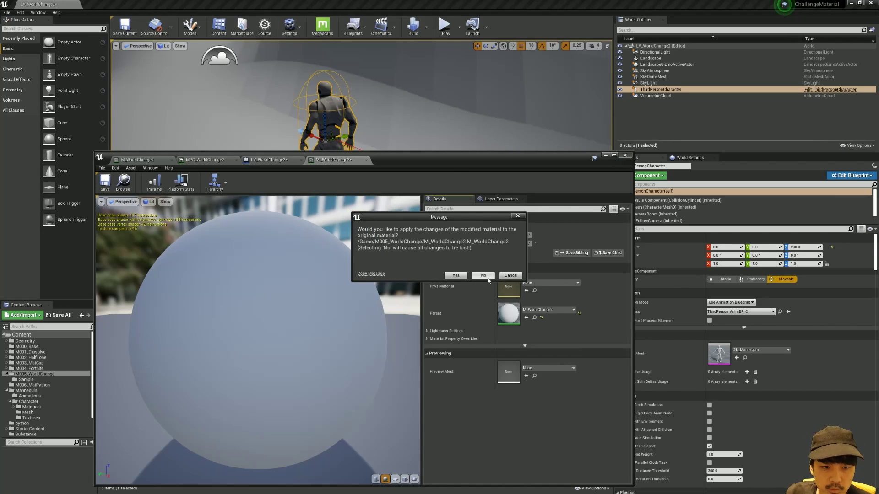
pyautogui.click(511, 276)
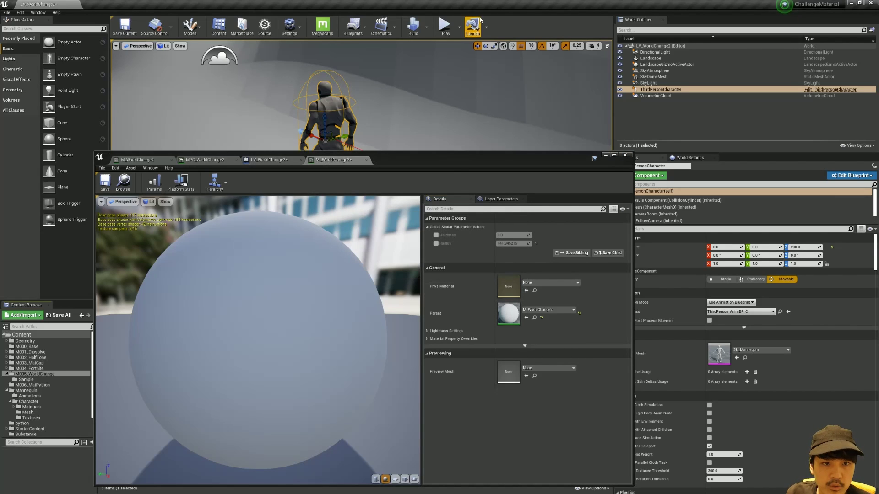
pyautogui.click(625, 156)
pyautogui.click(458, 277)
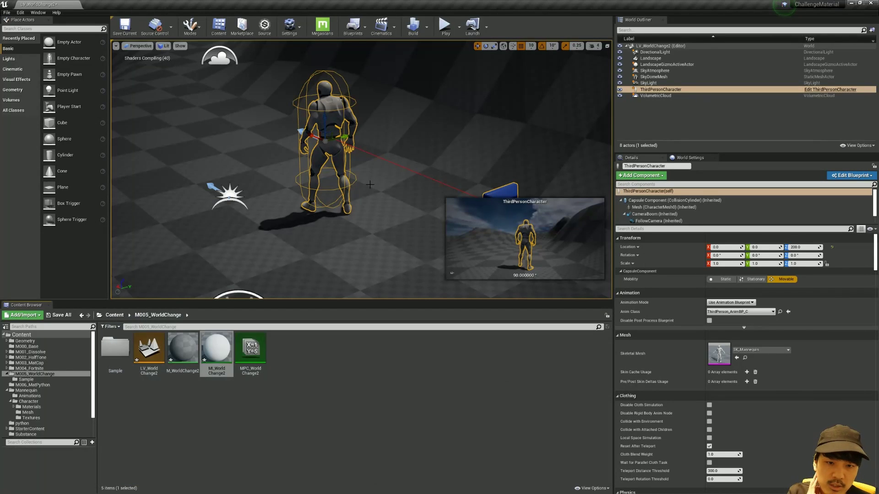
pyautogui.click(417, 137)
pyautogui.moveTo(417, 137); pyautogui.dragTo(425, 101)
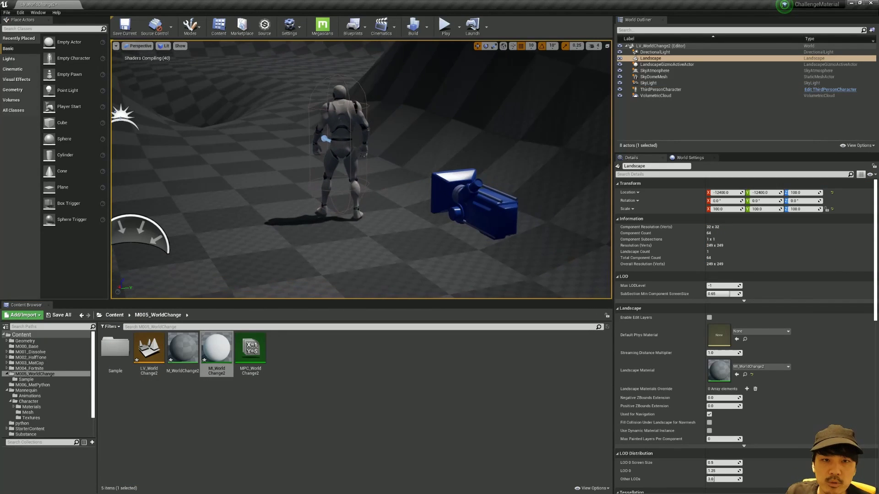
pyautogui.click(366, 26)
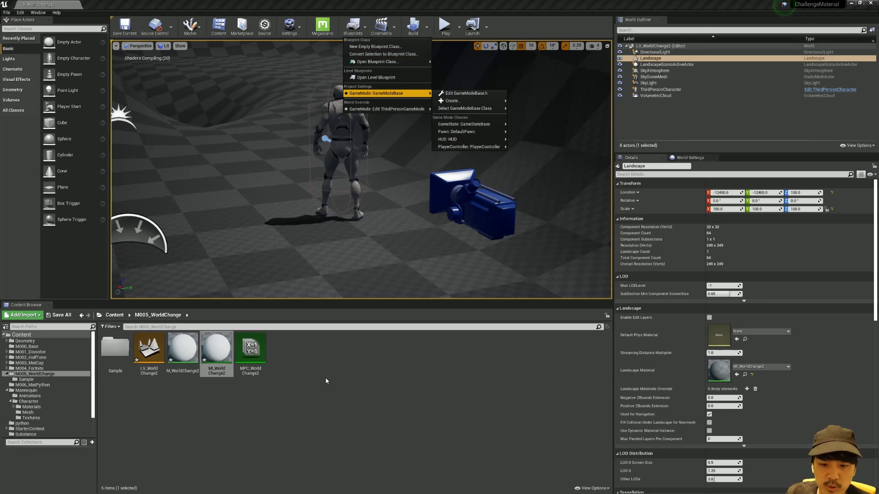
pyautogui.click(260, 355)
# Add a scalar parameter named radius, default 0.0, to MPC_WorldChange2 and save it
pyautogui.doubleClick(260, 355)
pyautogui.moveTo(281, 158); pyautogui.dragTo(595, 118)
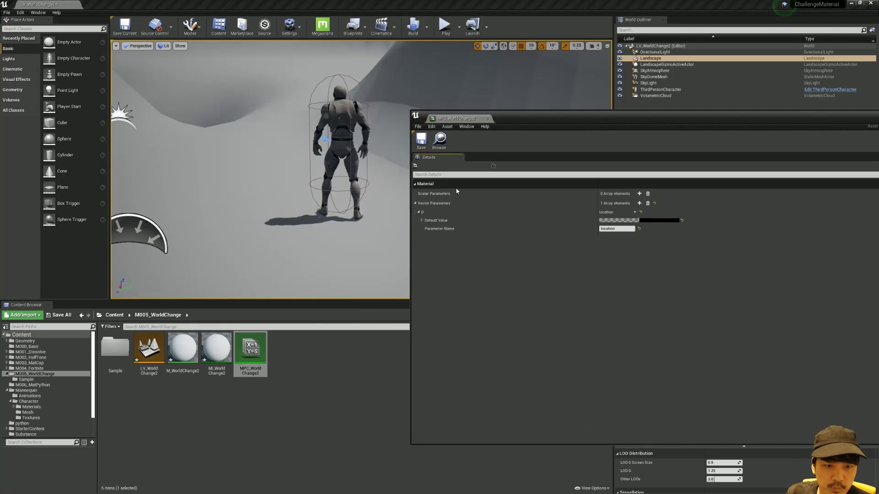
pyautogui.click(639, 193)
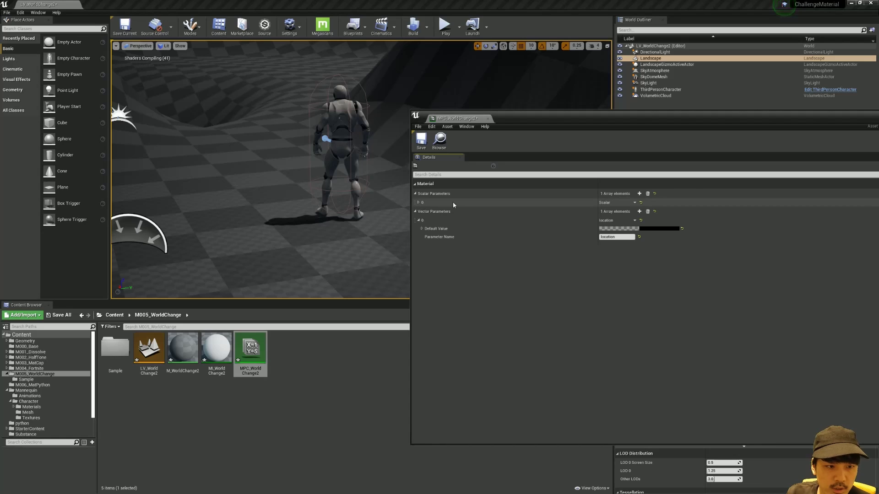
pyautogui.click(419, 202)
pyautogui.click(626, 219)
pyautogui.write('radius')
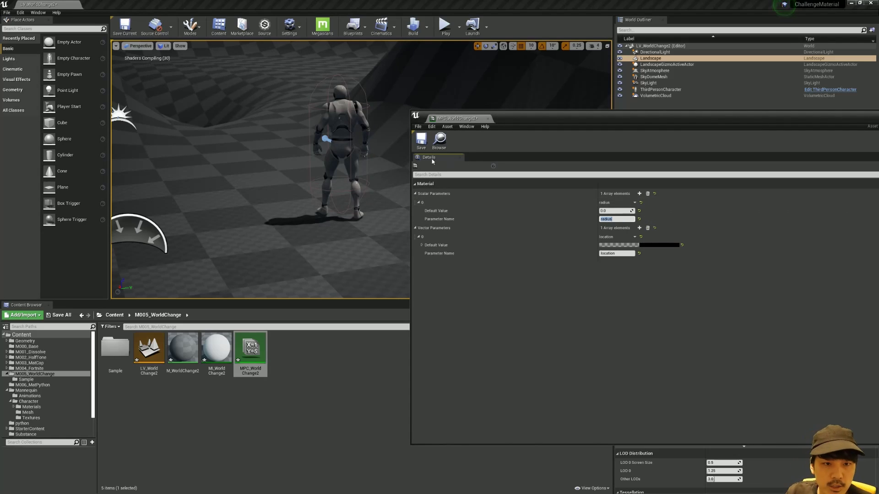
pyautogui.click(421, 139)
# In M_WorldChange2, paste a copy of the location collection node and set it to radius
pyautogui.doubleClick(177, 354)
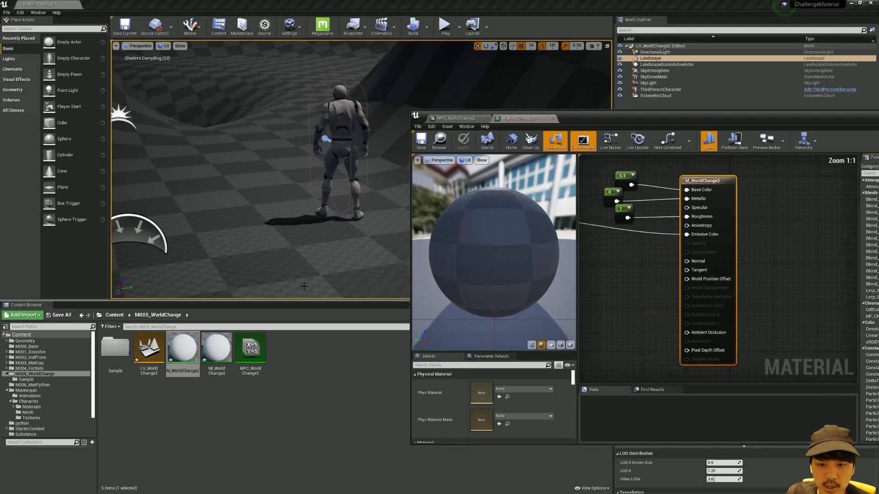
pyautogui.scroll(3, 783, 292)
pyautogui.scroll(-1, 782, 292)
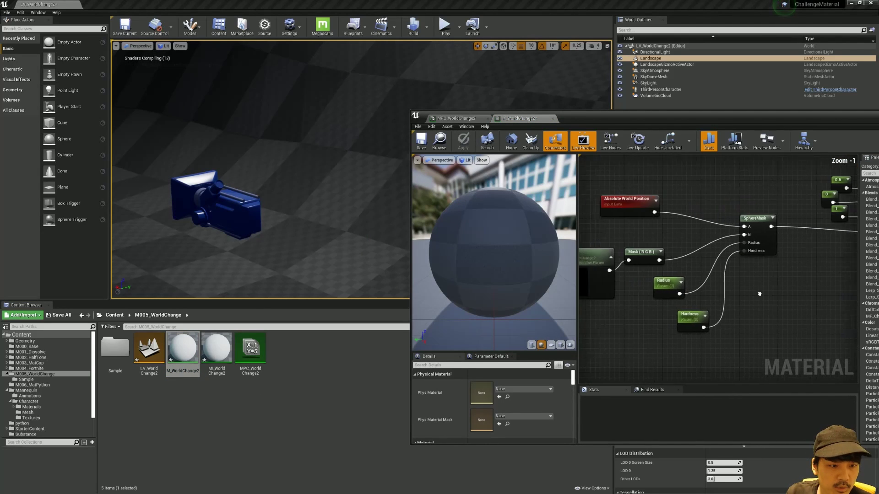
pyautogui.hotkey('ctrl', 'v')
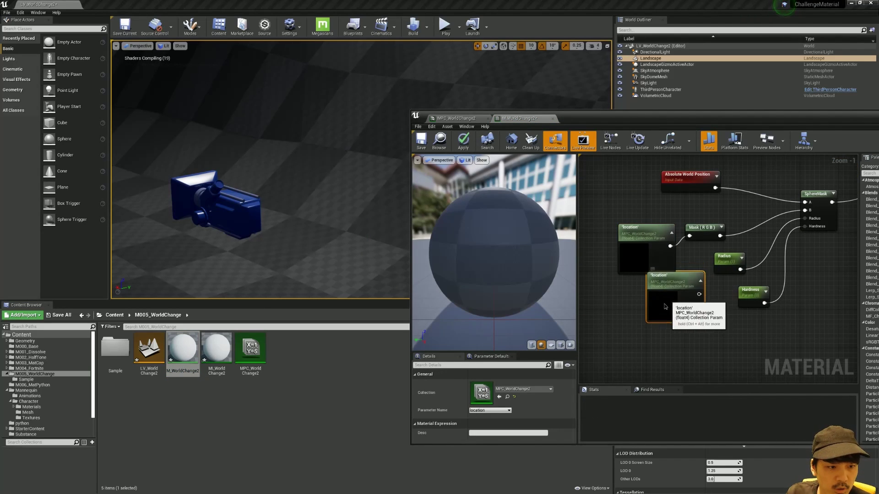
pyautogui.moveTo(651, 264); pyautogui.dragTo(632, 320)
pyautogui.scroll(1, 632, 321)
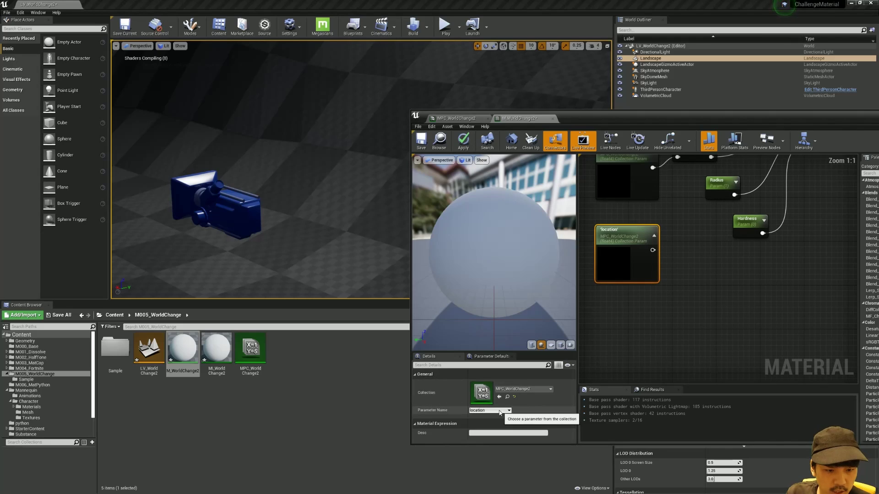
pyautogui.click(494, 411)
pyautogui.click(481, 423)
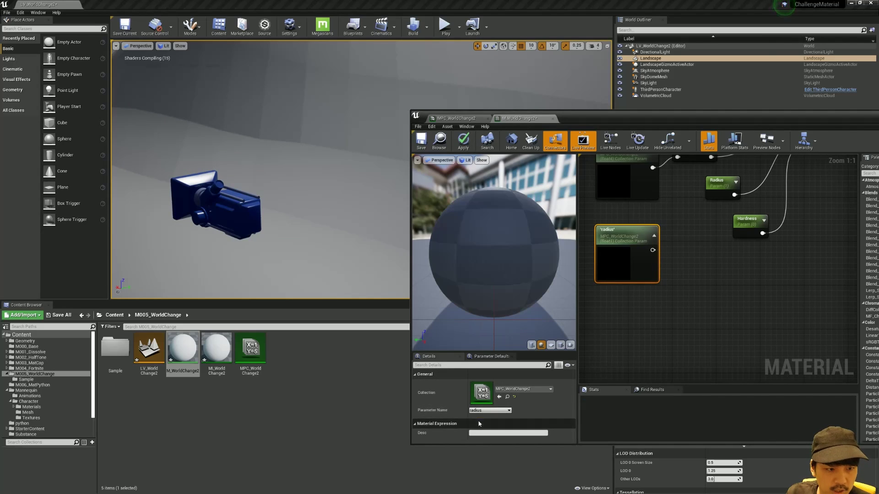
# Delete the old Radius parameter, wire the radius collection node into SphereMask, and save
pyautogui.moveTo(711, 245)
pyautogui.mouseDown(button='right')
pyautogui.moveTo(676, 279)
pyautogui.moveTo(691, 290)
pyautogui.mouseUp(button='right')
pyautogui.click(691, 235)
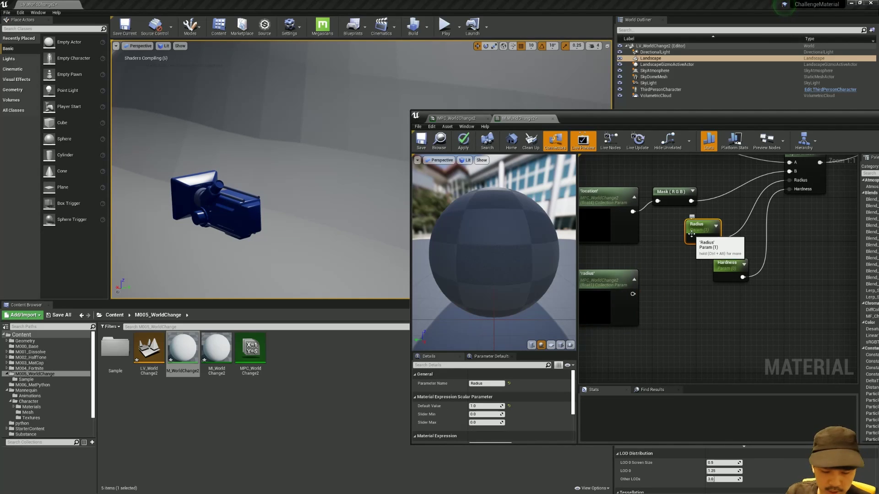
pyautogui.press('Delete')
pyautogui.moveTo(691, 234); pyautogui.dragTo(715, 241, button='right')
pyautogui.moveTo(656, 300); pyautogui.dragTo(815, 182)
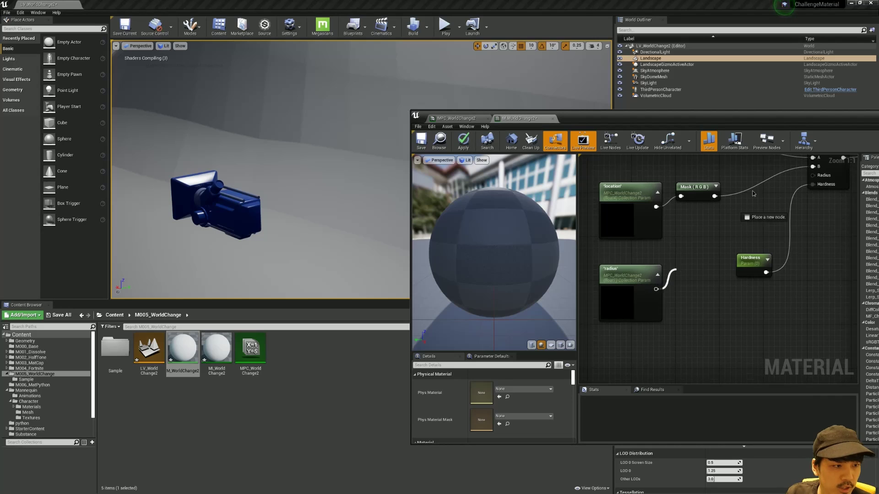
pyautogui.moveTo(778, 220); pyautogui.dragTo(801, 216, button='right')
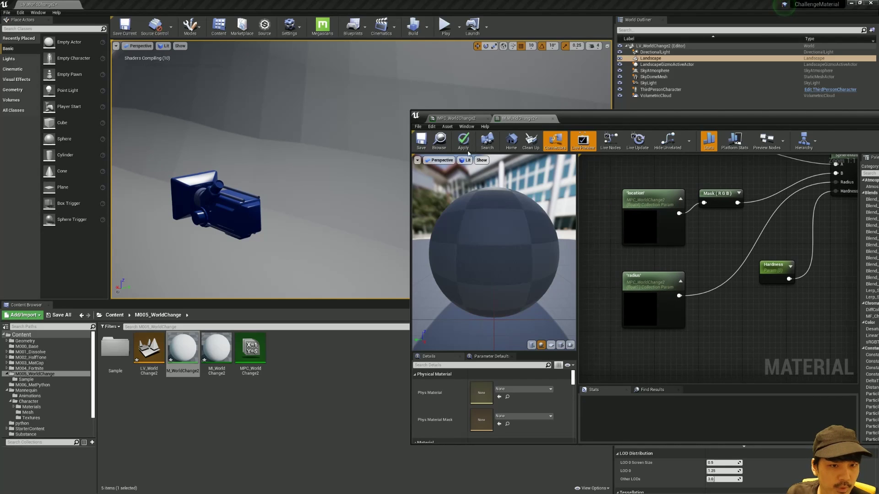
pyautogui.click(426, 149)
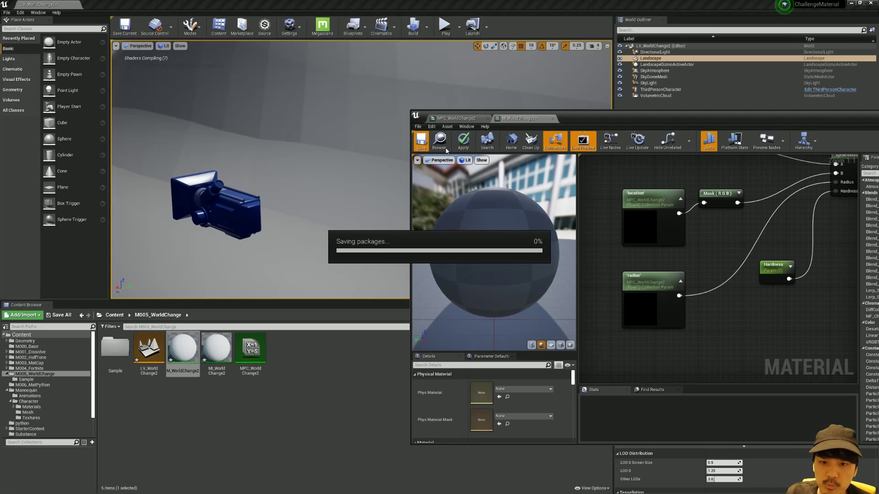
# Open the level blueprint and add a Left Mouse Button event node
pyautogui.click(353, 28)
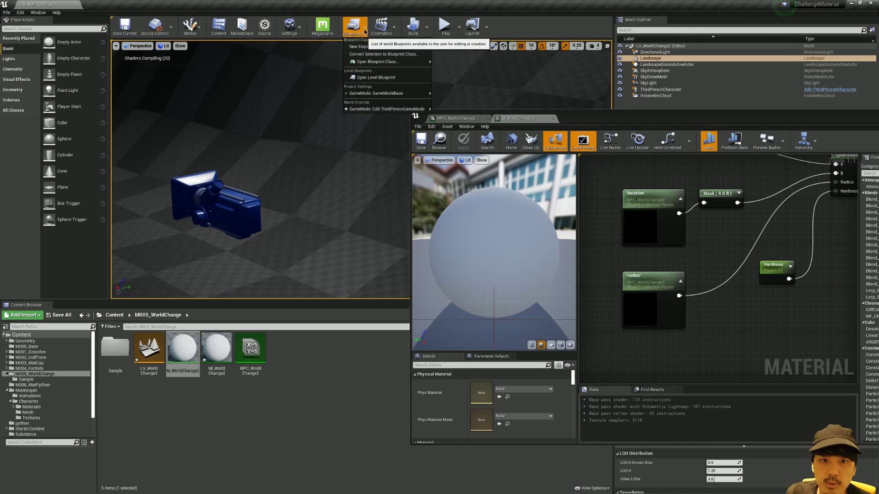
pyautogui.click(376, 78)
pyautogui.scroll(-1, 643, 209)
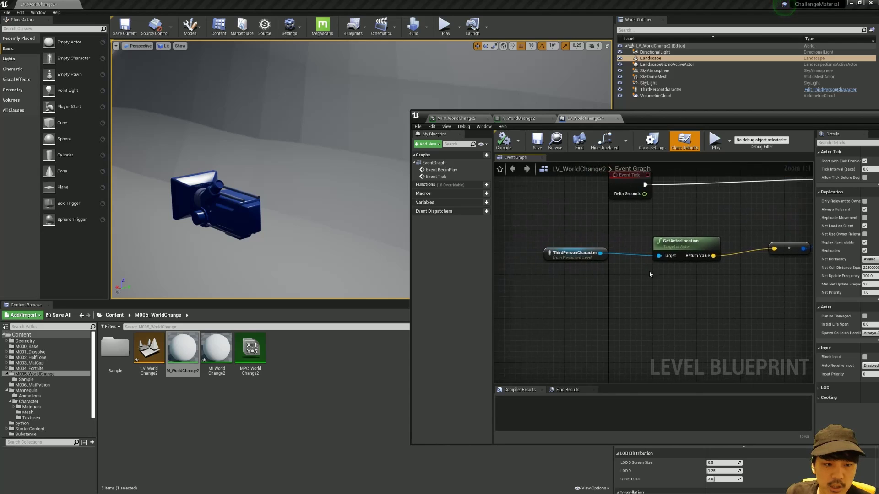
pyautogui.moveTo(649, 271); pyautogui.dragTo(581, 287, button='right')
pyautogui.rightClick(580, 291)
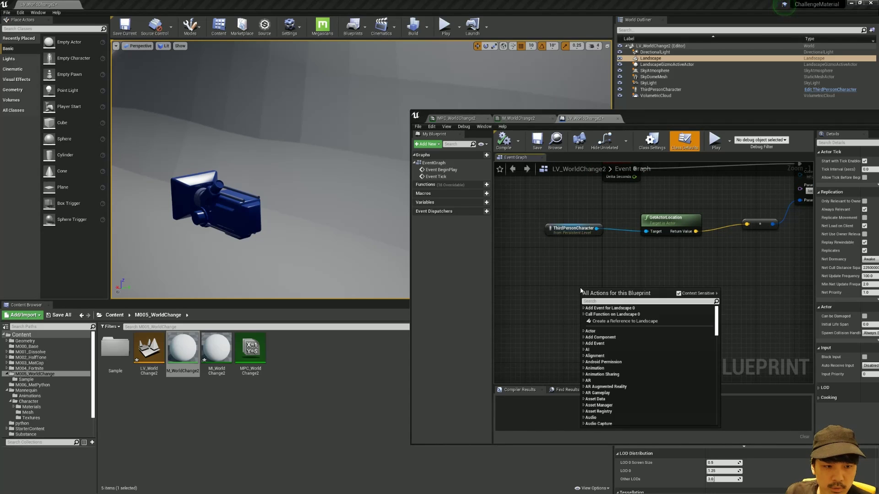
pyautogui.write('left')
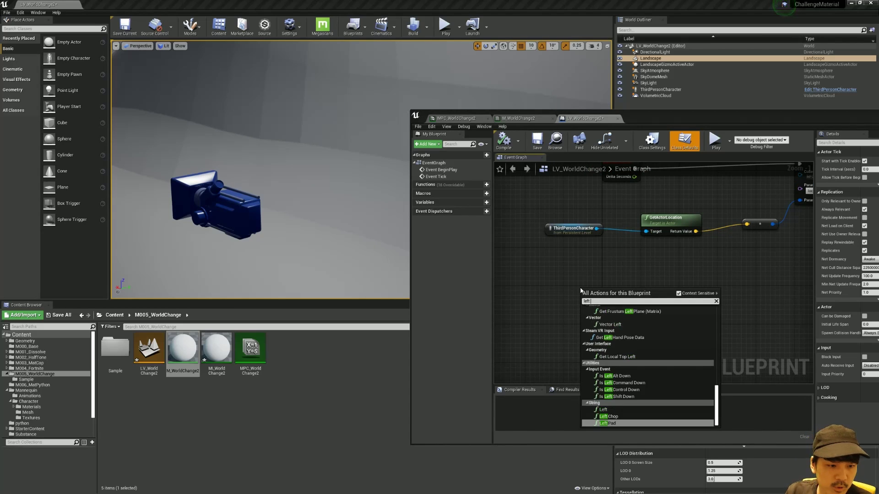
pyautogui.write(' mouse')
pyautogui.press('Return')
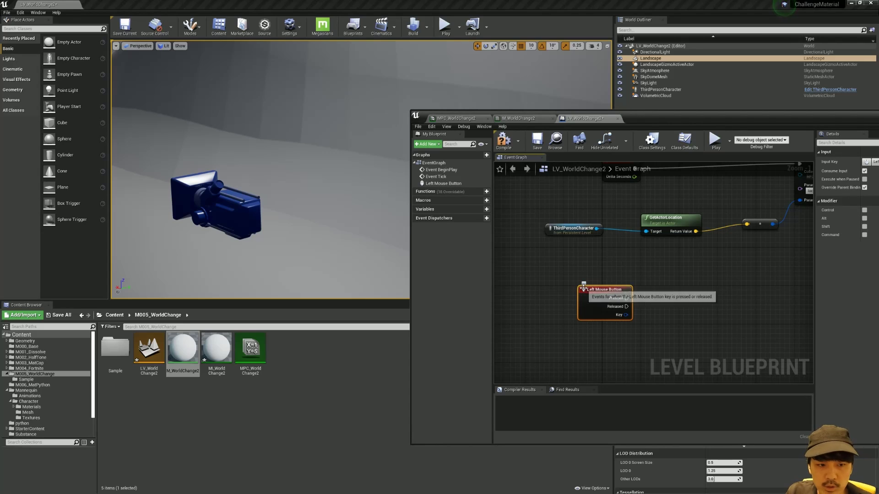
# Add Timeline_0, wiring Pressed to Play and Released to Reverse
pyautogui.moveTo(614, 289); pyautogui.dragTo(537, 263, button='right')
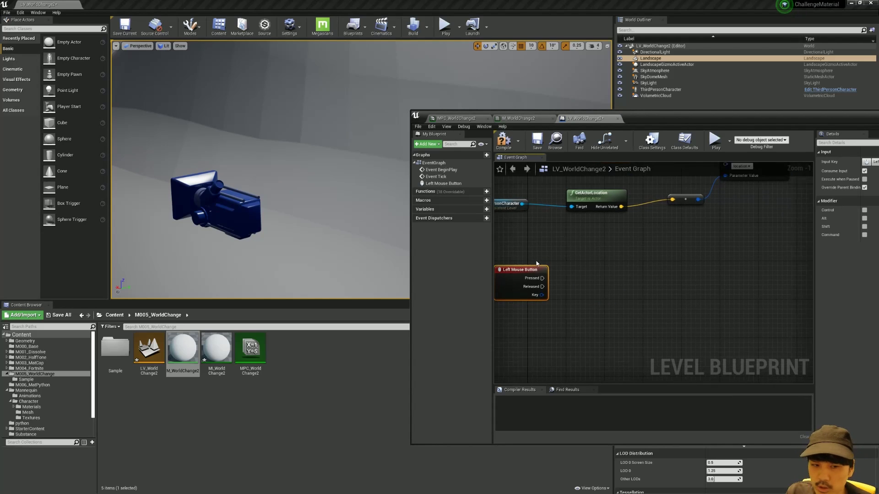
pyautogui.rightClick(576, 274)
pyautogui.write('timelin')
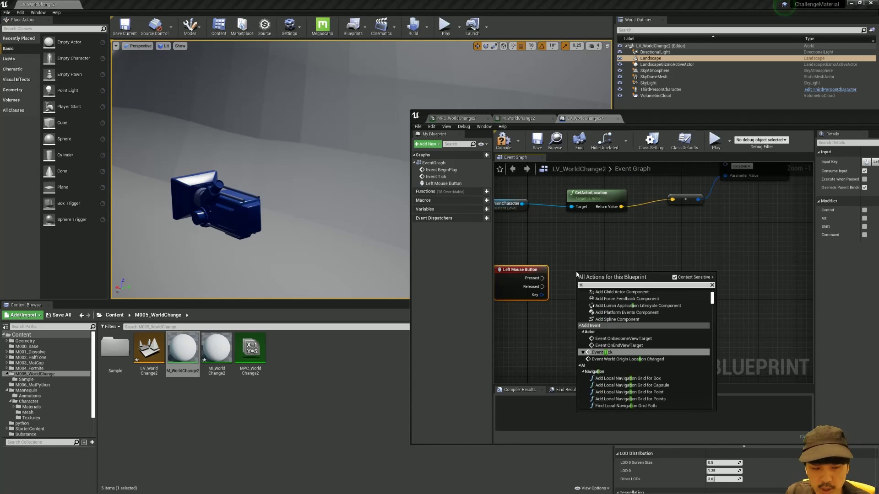
pyautogui.press('Return')
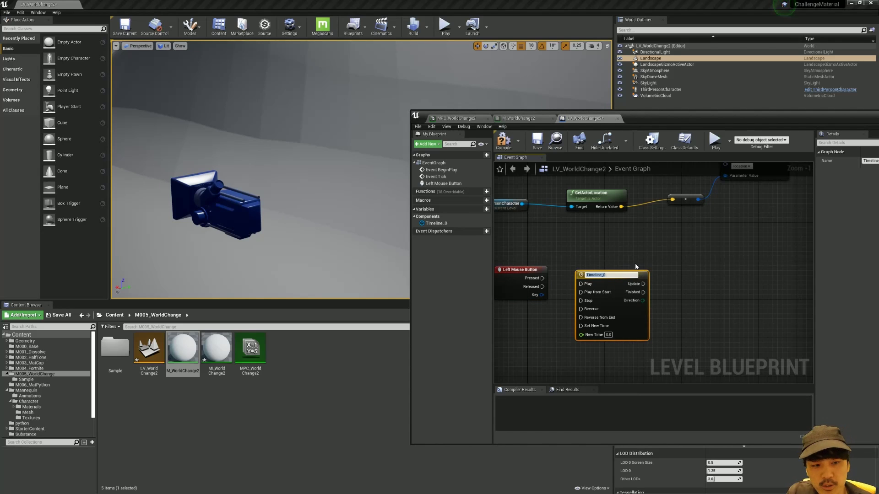
pyautogui.moveTo(542, 278)
pyautogui.mouseDown()
pyautogui.moveTo(581, 285)
pyautogui.moveTo(625, 271)
pyautogui.mouseUp()
pyautogui.moveTo(542, 287); pyautogui.dragTo(600, 303)
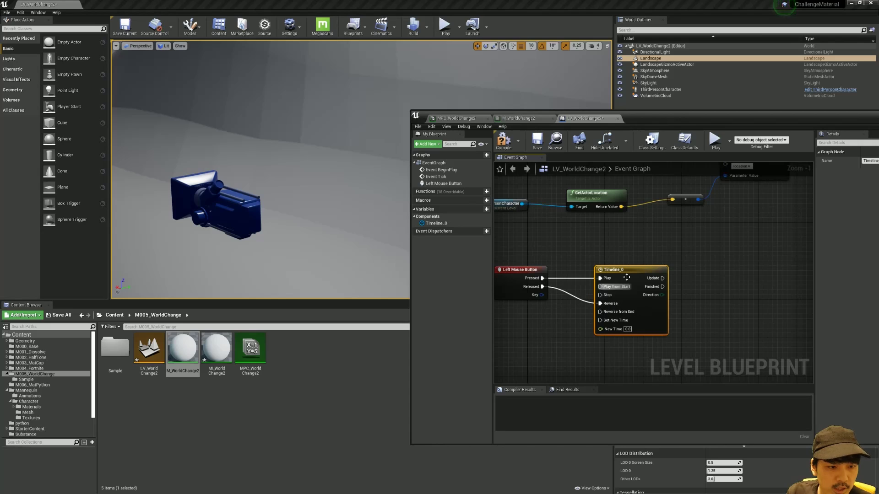
# Add a float track NewTrack_0 to Timeline_0, keeping the external curve at None
pyautogui.doubleClick(609, 270)
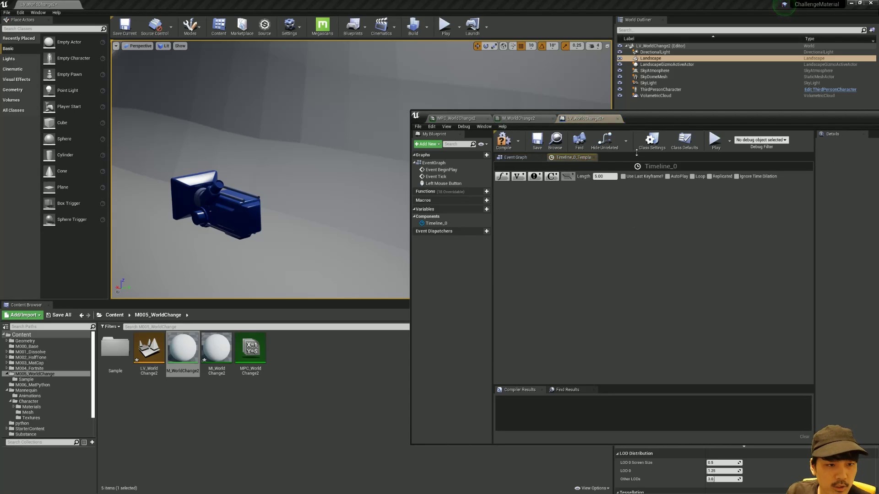
pyautogui.click(503, 176)
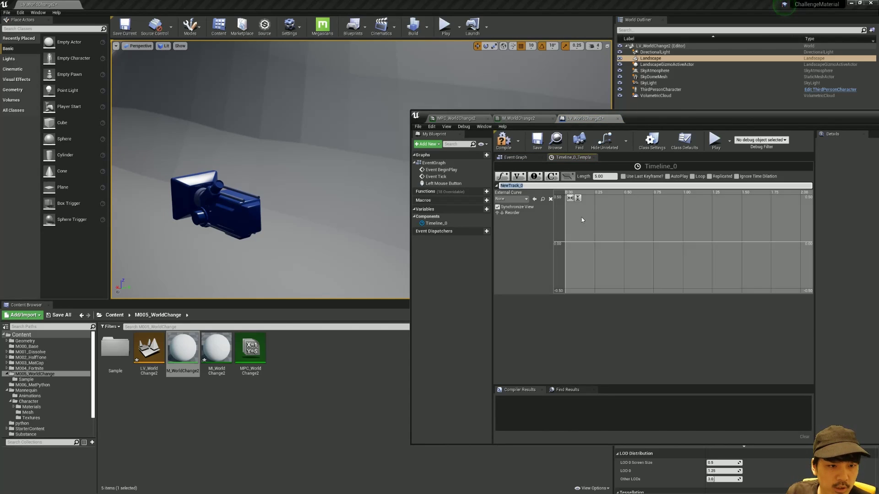
pyautogui.press('Return')
pyautogui.click(511, 200)
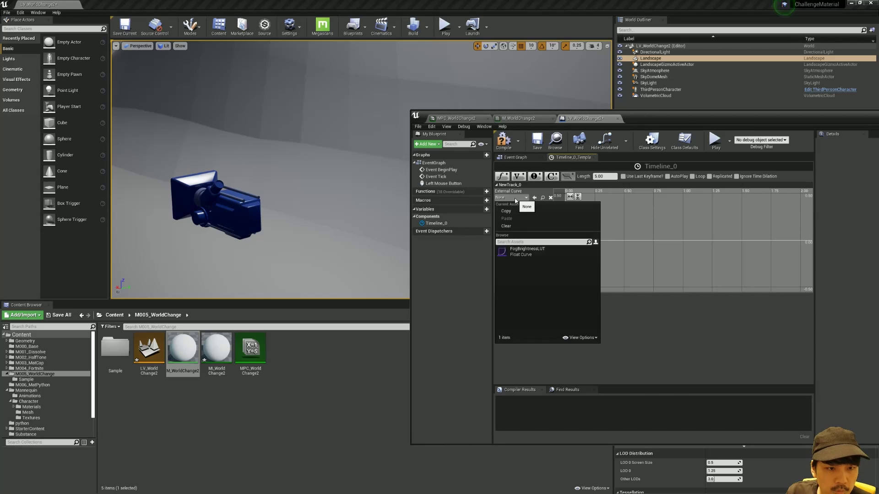
pyautogui.click(597, 231)
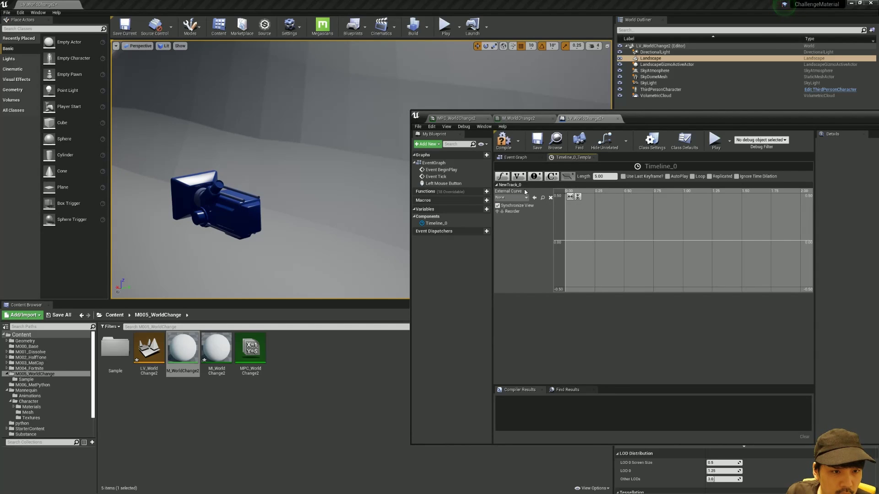
# Key the float curve at (0, 0) and (5, 100)
pyautogui.rightClick(575, 241)
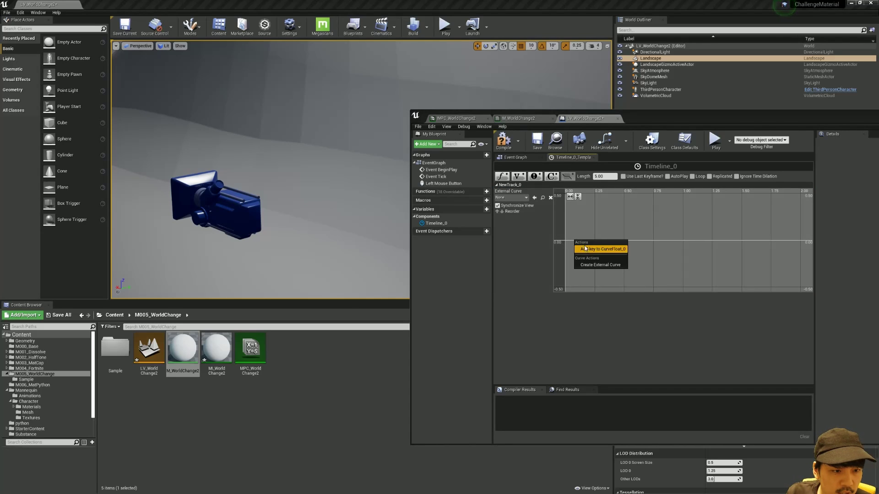
pyautogui.click(585, 249)
pyautogui.moveTo(575, 241); pyautogui.dragTo(567, 242)
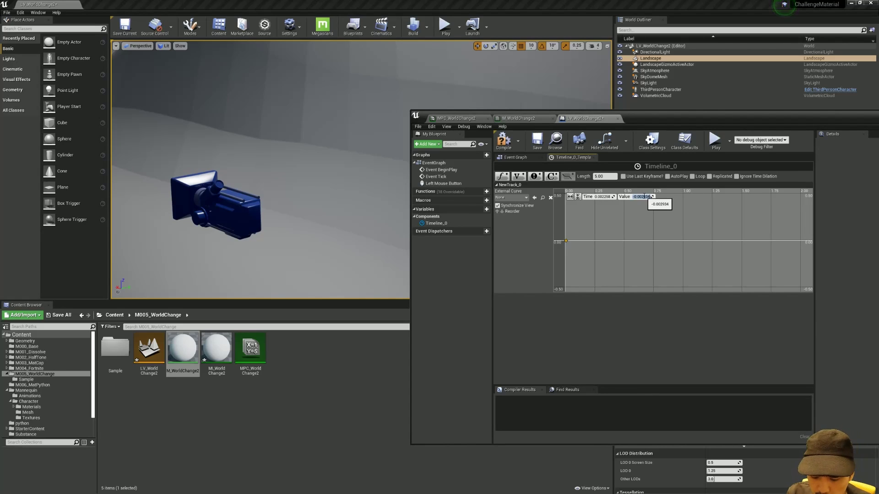
pyautogui.write('0')
pyautogui.press('Return')
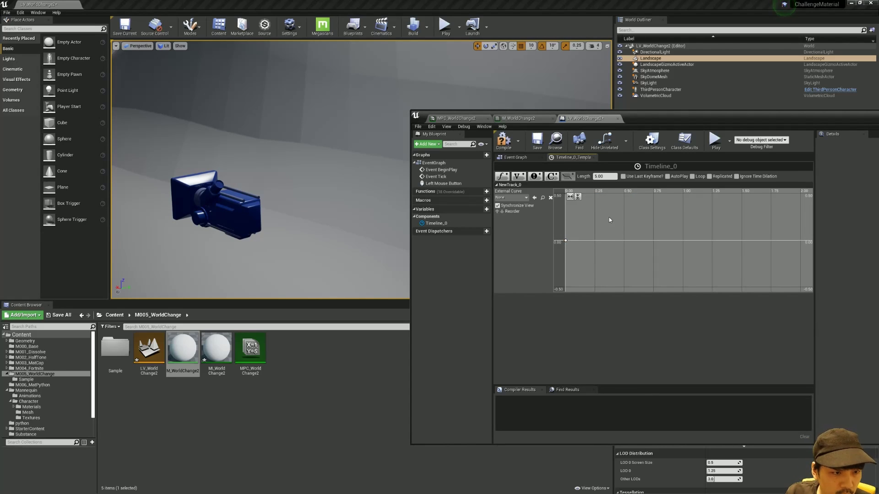
pyautogui.rightClick(673, 239)
pyautogui.click(685, 248)
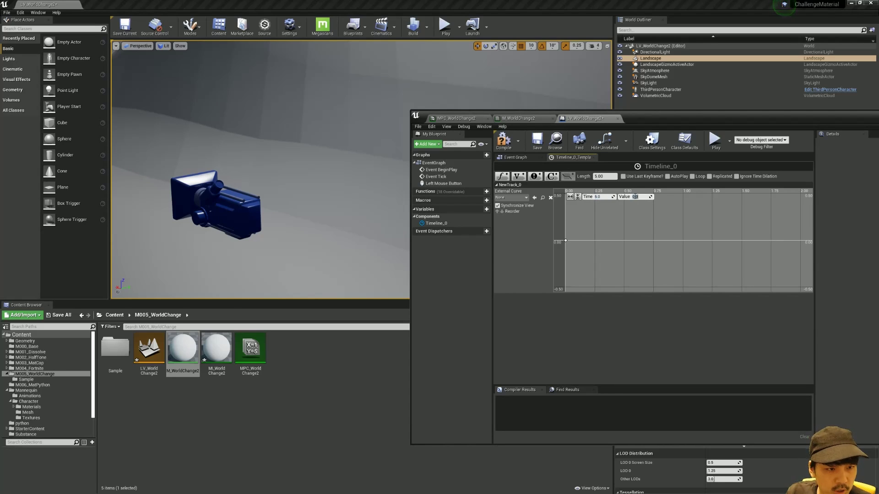
pyautogui.write('100')
pyautogui.press('Return')
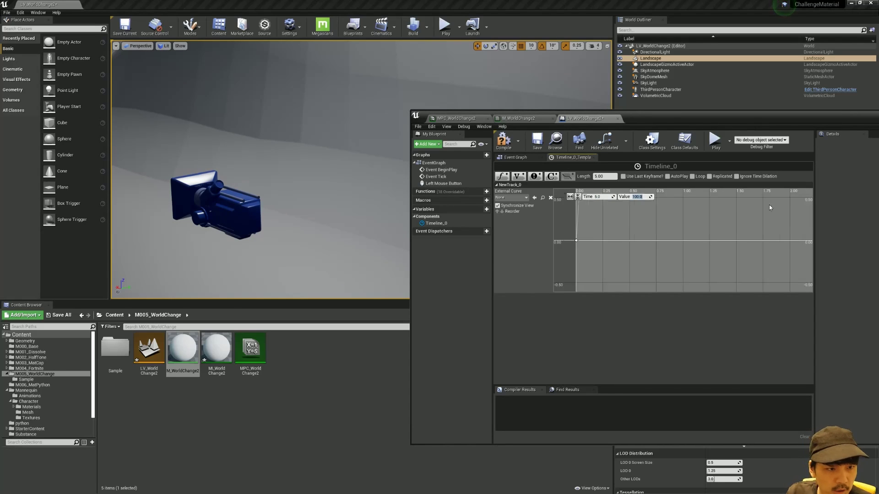
pyautogui.scroll(-3, 756, 208)
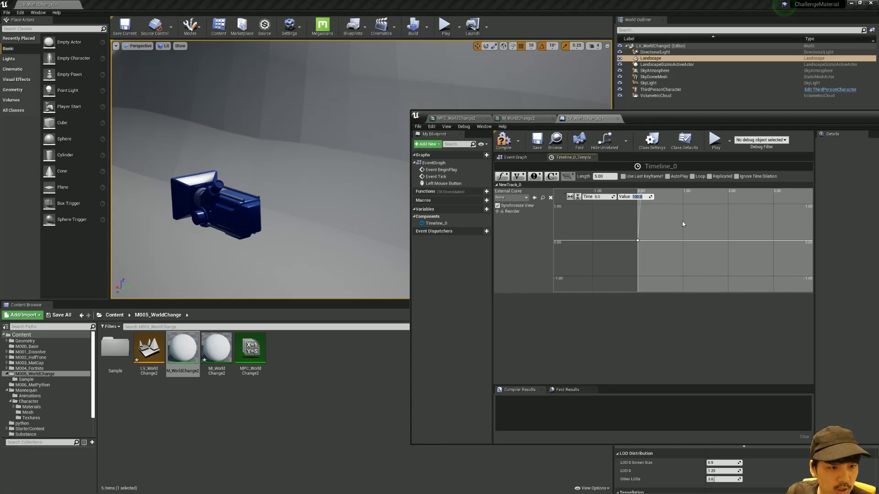
pyautogui.scroll(-2, 680, 240)
pyautogui.moveTo(667, 278); pyautogui.dragTo(668, 248)
pyautogui.scroll(-3, 667, 241)
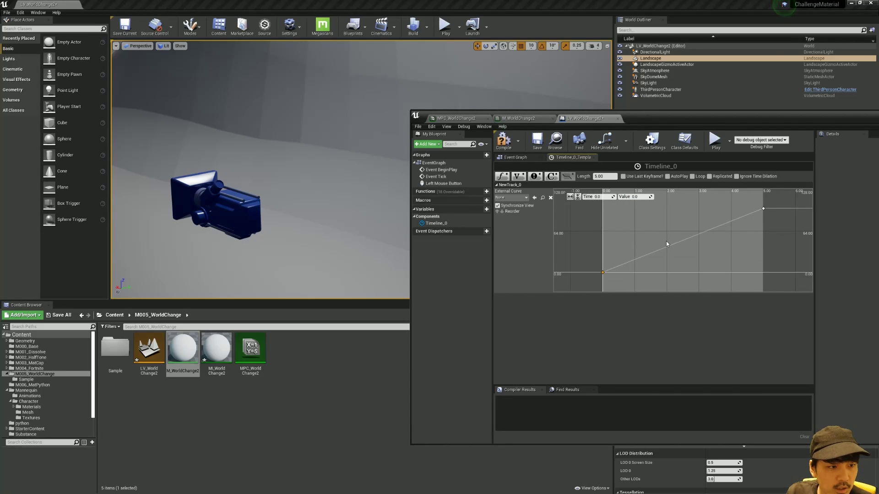
# Compile the level blueprint and rename NewTrack_0 to radius
pyautogui.click(503, 140)
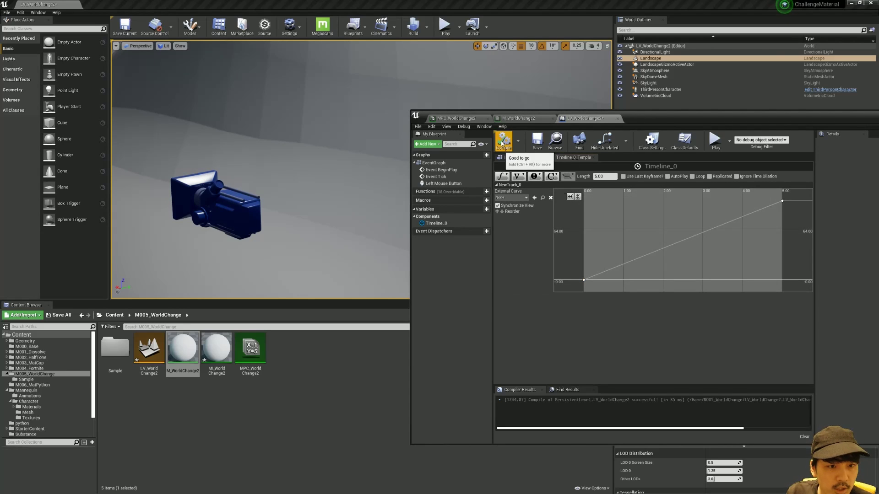
pyautogui.click(510, 188)
pyautogui.click(512, 196)
pyautogui.click(511, 194)
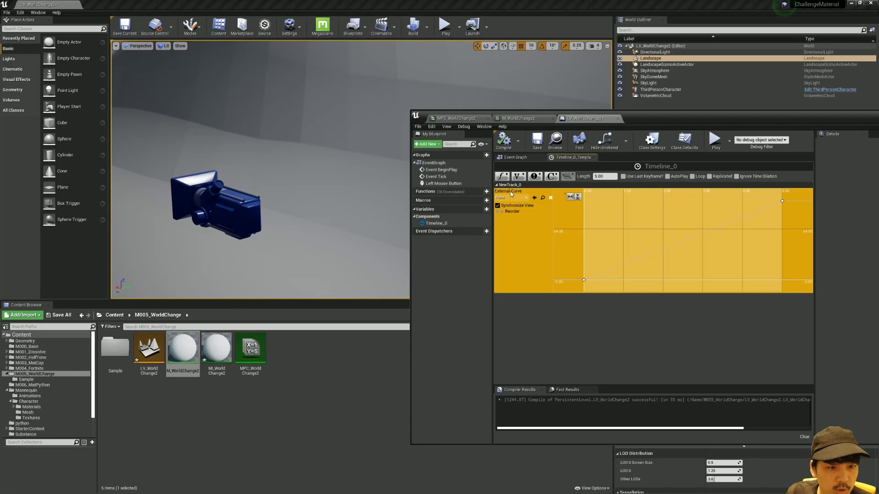
pyautogui.click(495, 192)
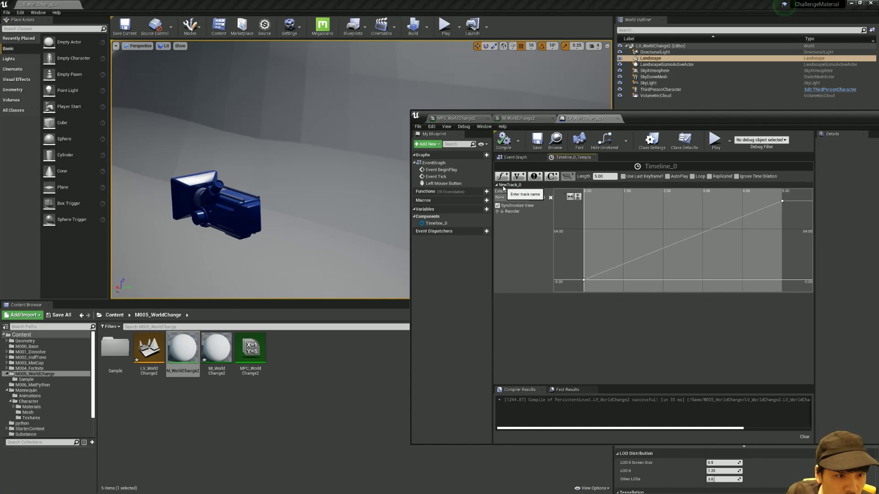
pyautogui.click(508, 186)
pyautogui.click(509, 186)
pyautogui.write('radius')
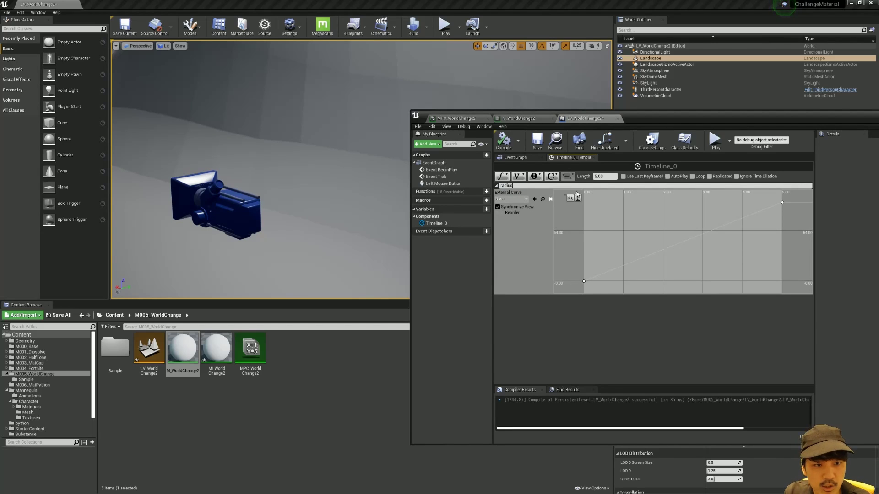
pyautogui.press('Return')
# Back in the event graph, delete the Set Vector Parameter Value node after Timeline_0
pyautogui.click(515, 158)
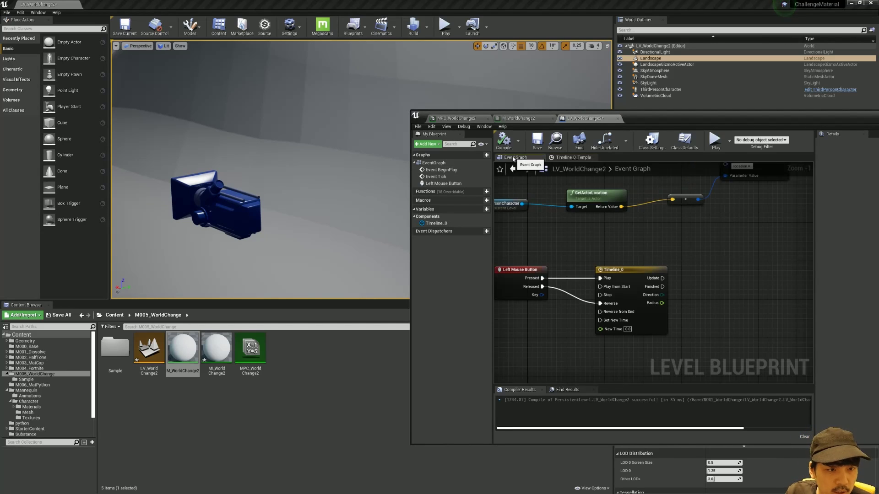
pyautogui.moveTo(624, 223)
pyautogui.mouseDown(button='right')
pyautogui.moveTo(604, 234)
pyautogui.moveTo(573, 307)
pyautogui.mouseUp(button='right')
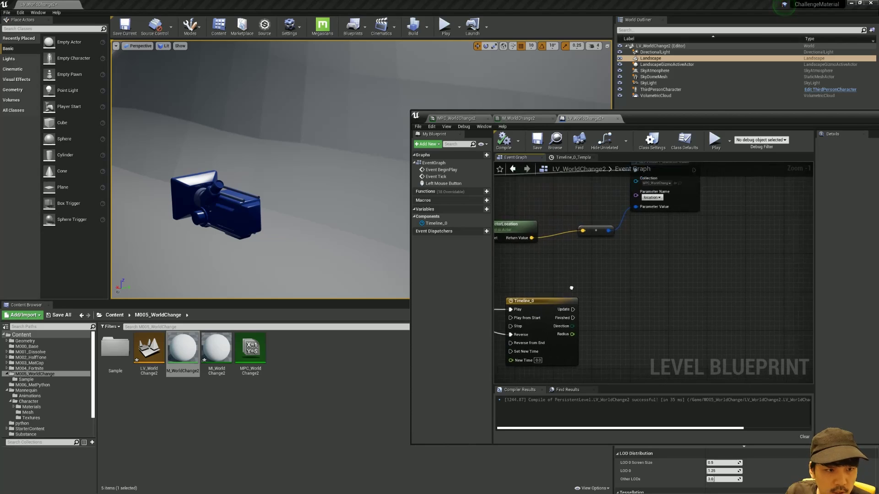
pyautogui.moveTo(666, 180); pyautogui.dragTo(659, 257)
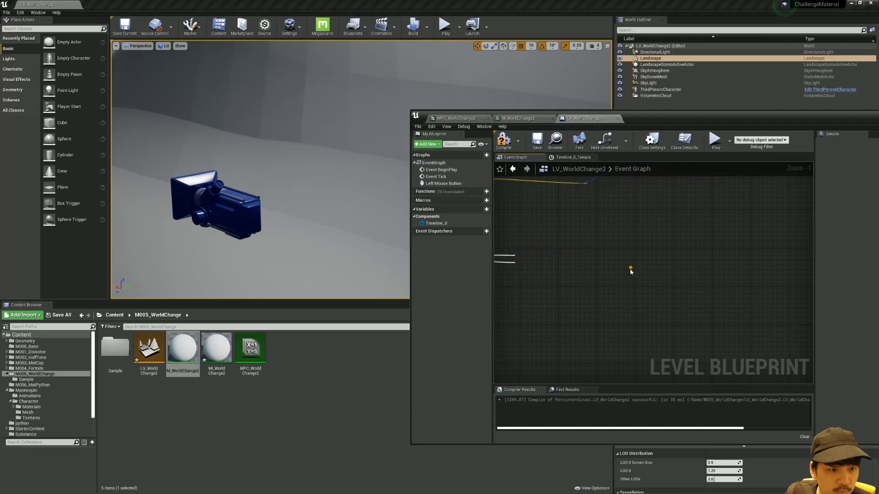
pyautogui.moveTo(579, 266); pyautogui.dragTo(631, 267)
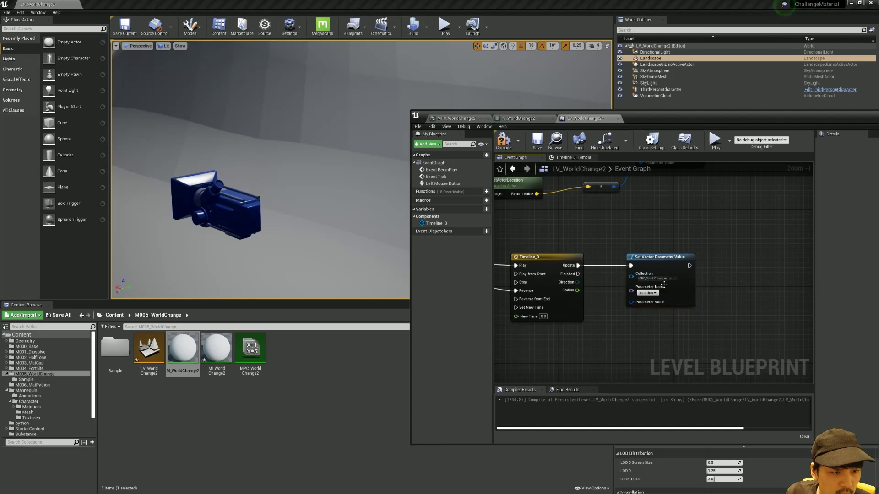
pyautogui.click(653, 294)
pyautogui.moveTo(708, 288); pyautogui.dragTo(713, 266, button='right')
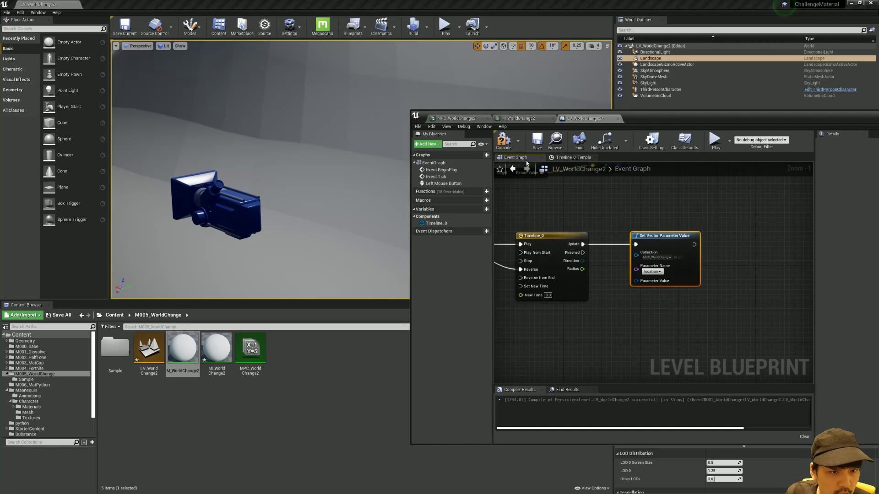
pyautogui.click(503, 140)
pyautogui.moveTo(662, 238); pyautogui.dragTo(642, 237, button='right')
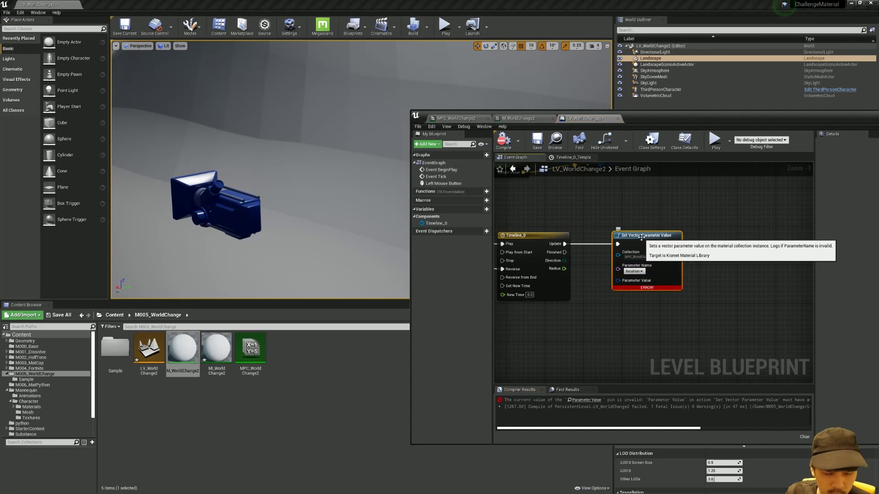
pyautogui.press('Delete')
# From Update, add Set Scalar Parameter Value for MPC_WorldChange2's radius, fed by the Radius output
pyautogui.moveTo(565, 244); pyautogui.dragTo(600, 247)
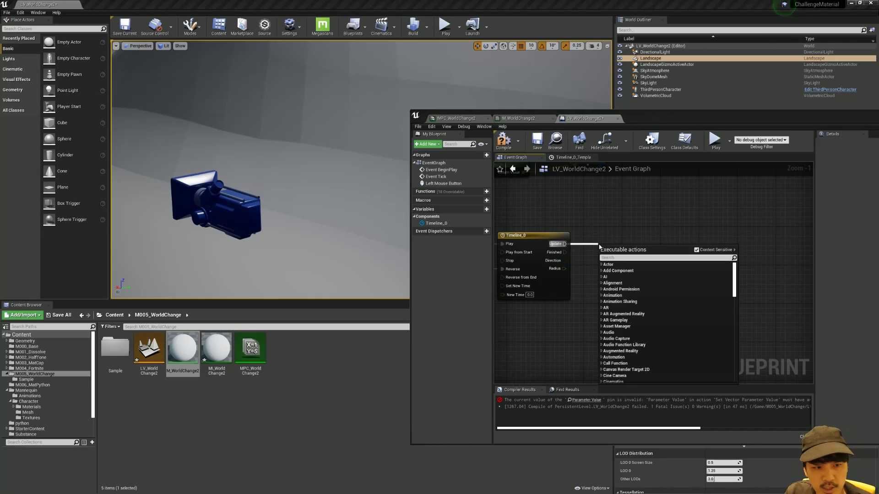
pyautogui.write('set scalar pa')
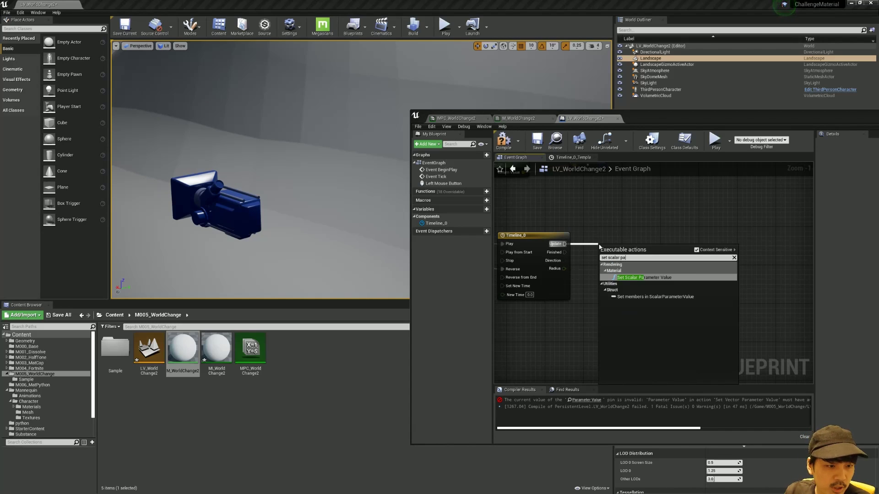
pyautogui.press('Return')
pyautogui.click(621, 272)
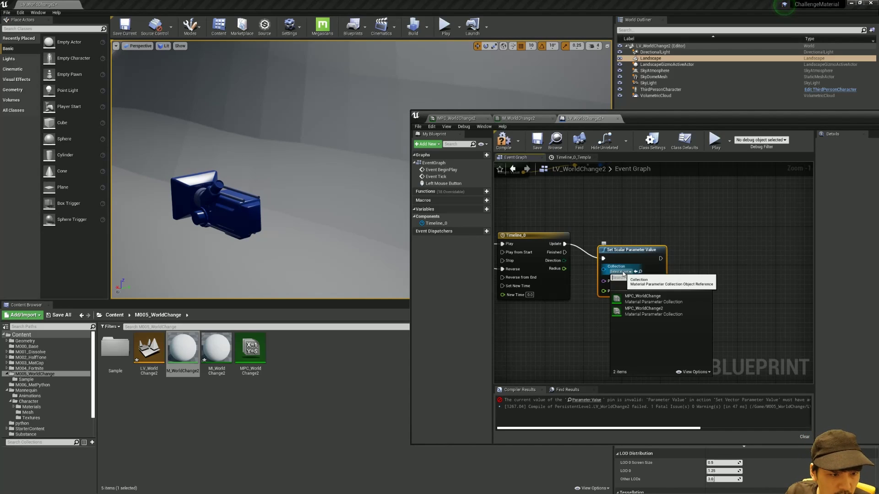
pyautogui.click(648, 300)
pyautogui.click(642, 282)
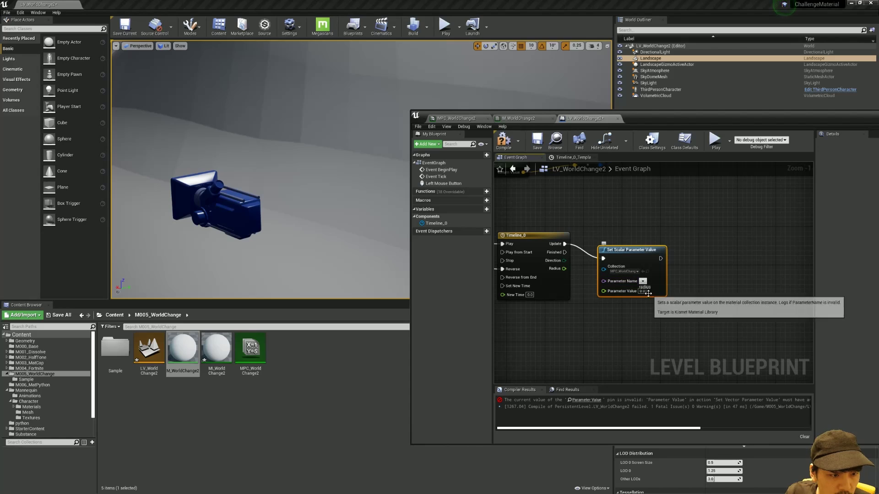
pyautogui.click(668, 304)
pyautogui.moveTo(626, 252); pyautogui.dragTo(640, 242)
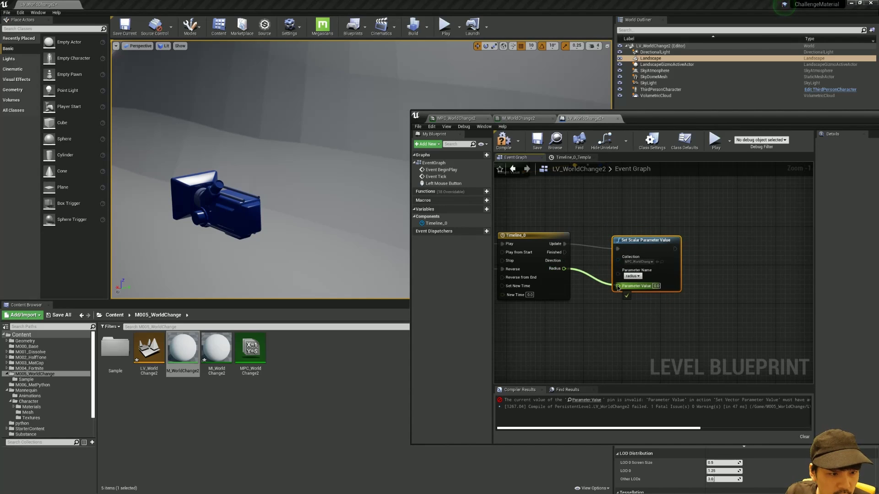
pyautogui.moveTo(564, 268); pyautogui.dragTo(618, 286)
# Compile the level blueprint and start playing the level in the editor
pyautogui.moveTo(595, 323); pyautogui.dragTo(686, 322, button='right')
pyautogui.click(496, 148)
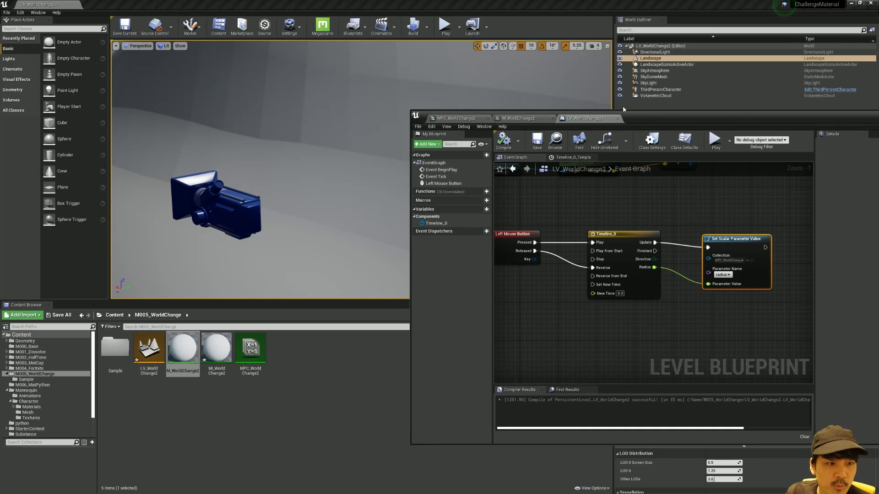
pyautogui.moveTo(623, 109); pyautogui.dragTo(661, 222)
pyautogui.click(447, 31)
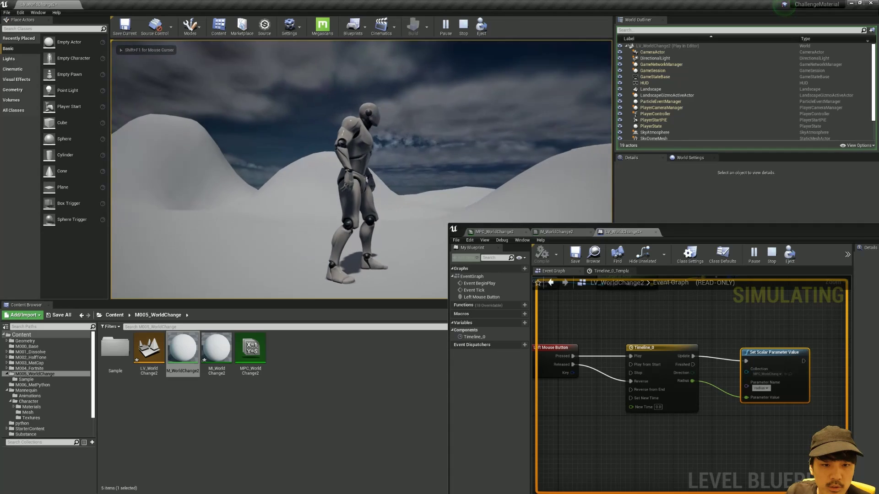
# Run briefly, stop the play session, reopen the Timeline_0 curve, and save the level
pyautogui.press('w')
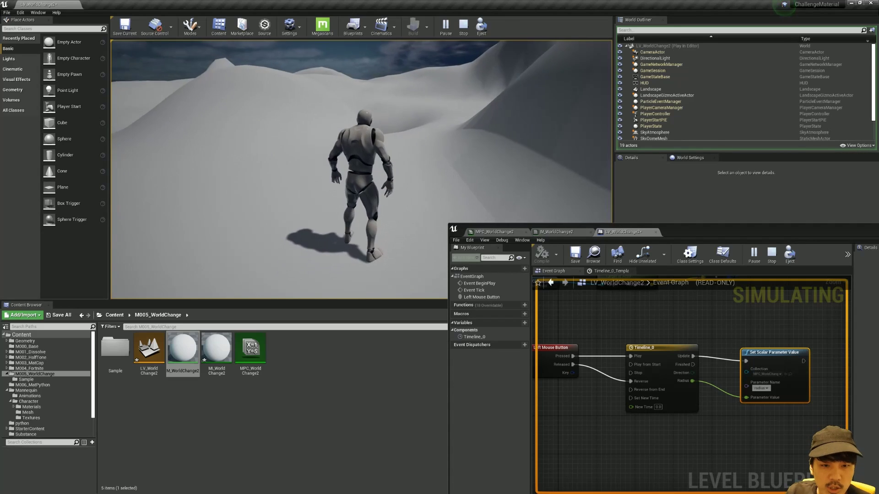
pyautogui.press('Escape')
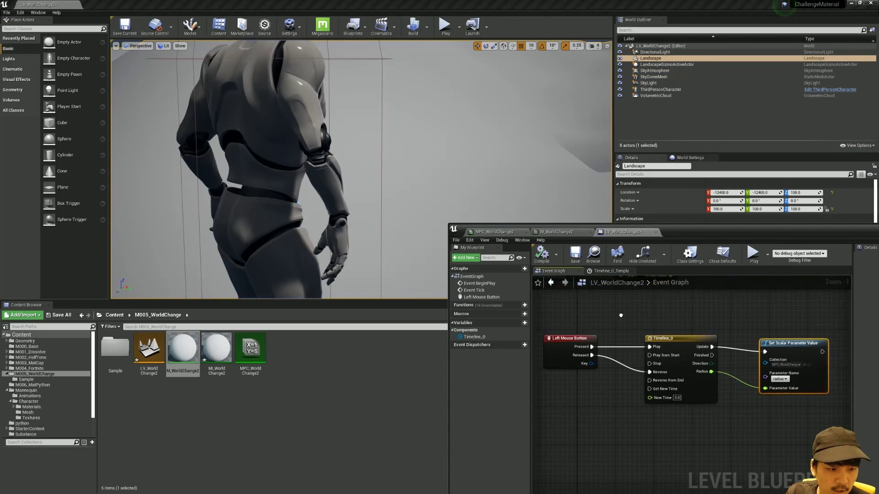
pyautogui.doubleClick(673, 327)
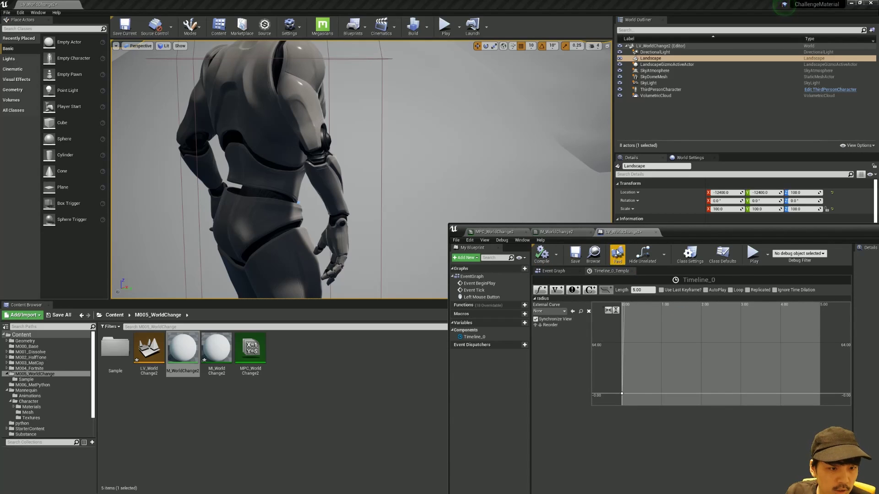
pyautogui.hotkey('ctrl', 's')
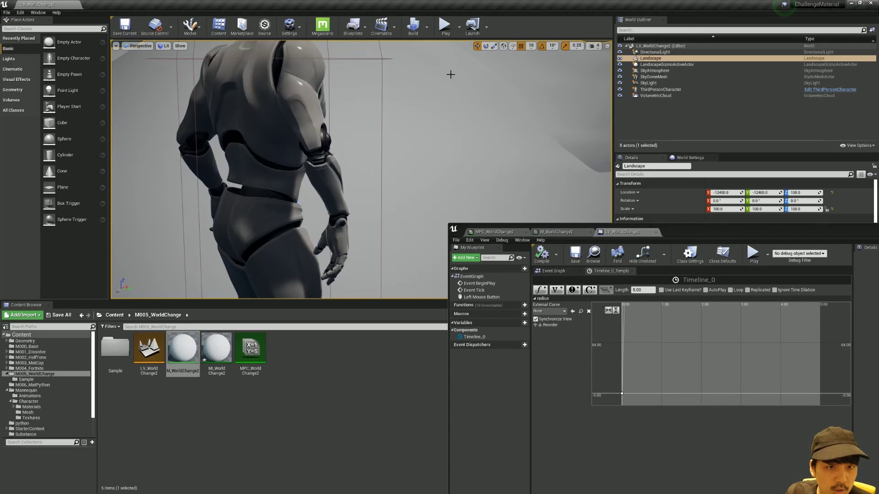
# Start a new play session and run the character forward, back and left across the snow
pyautogui.click(444, 25)
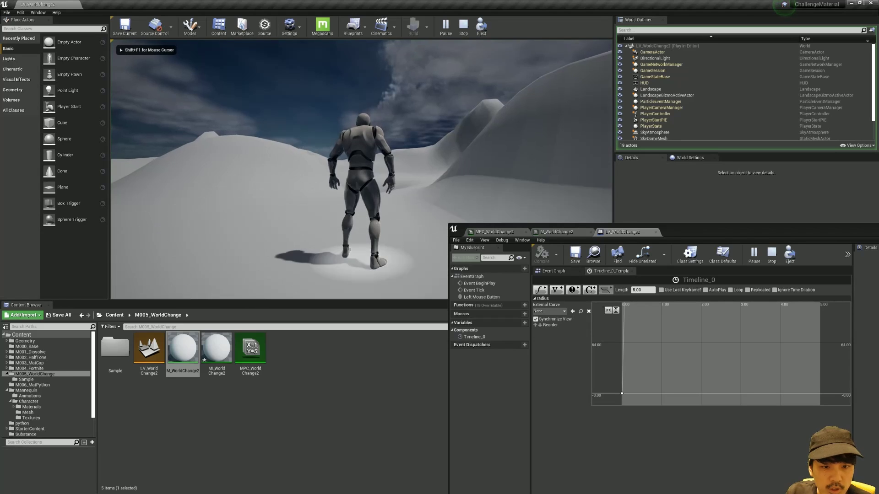
pyautogui.press('w')
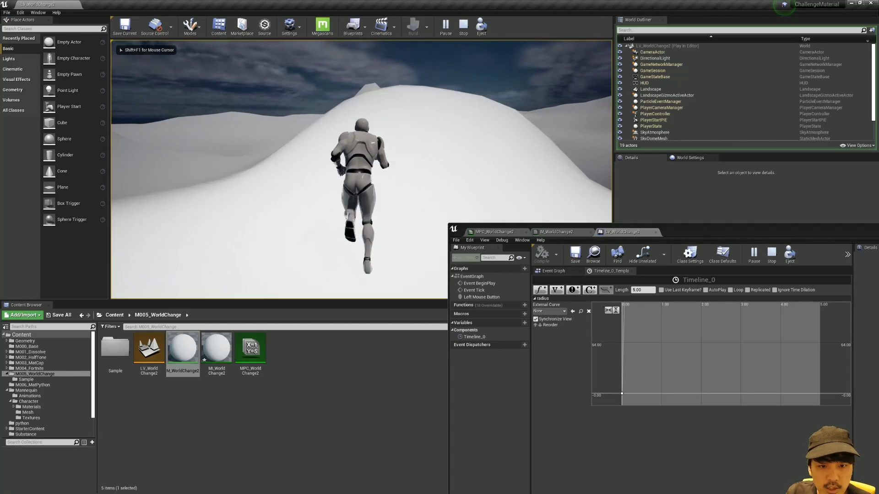
pyautogui.press('s')
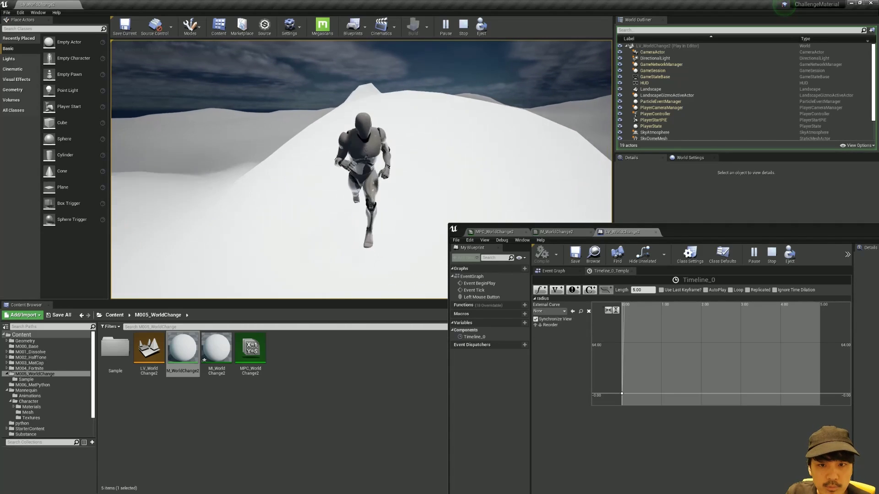
pyautogui.press('a')
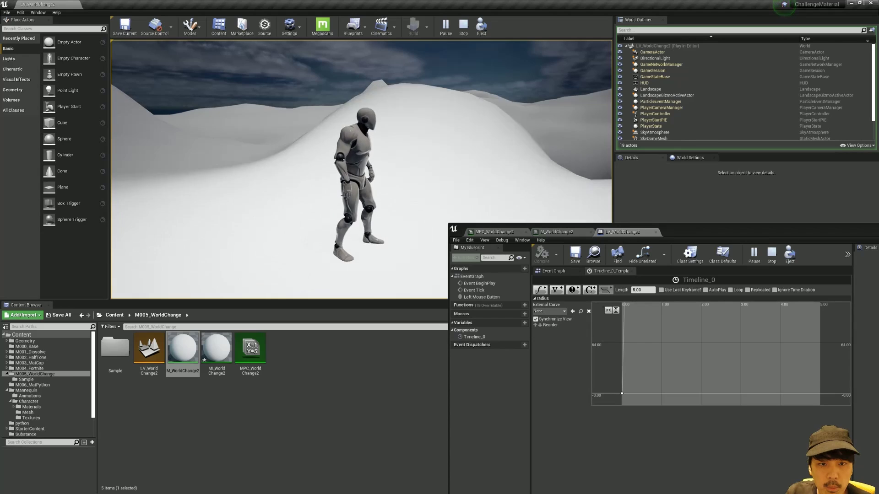
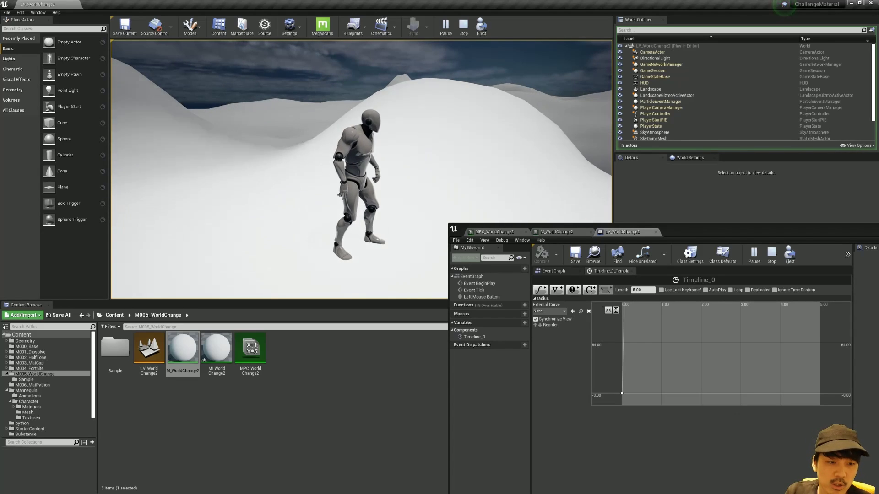
# Stop the game and view the Left Mouse Button → Timeline_0 → Set Scalar Parameter Value chain
pyautogui.press('Escape')
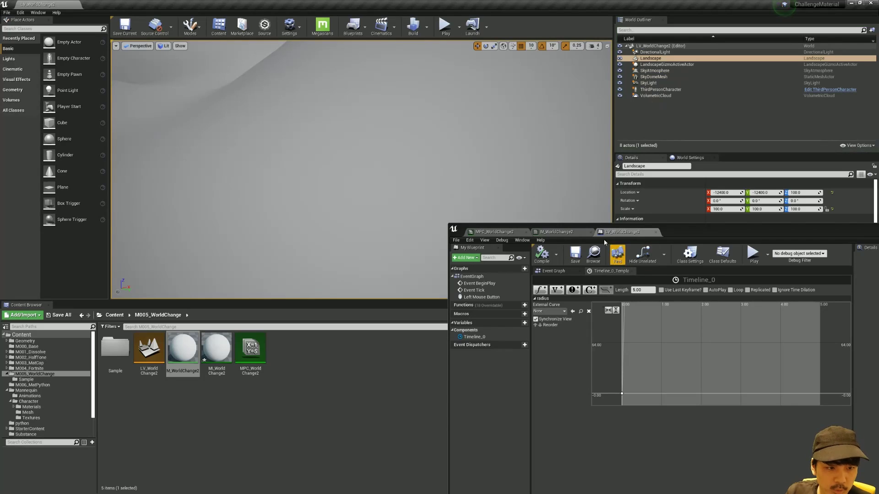
pyautogui.moveTo(672, 237); pyautogui.dragTo(559, 140)
pyautogui.click(439, 175)
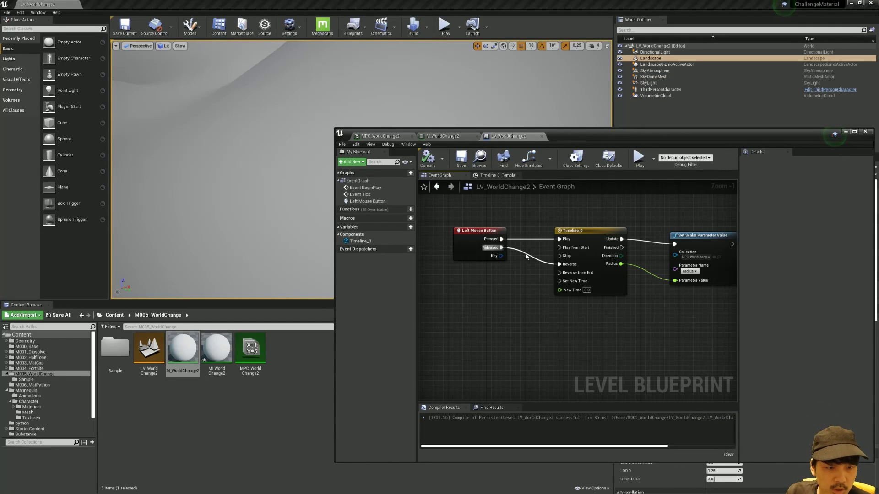
pyautogui.scroll(1, 506, 262)
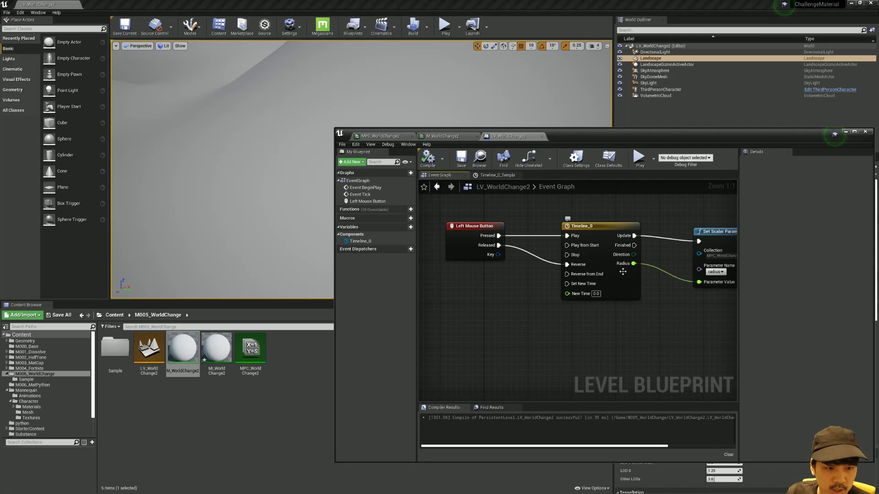
pyautogui.moveTo(507, 213); pyautogui.dragTo(449, 212, button='right')
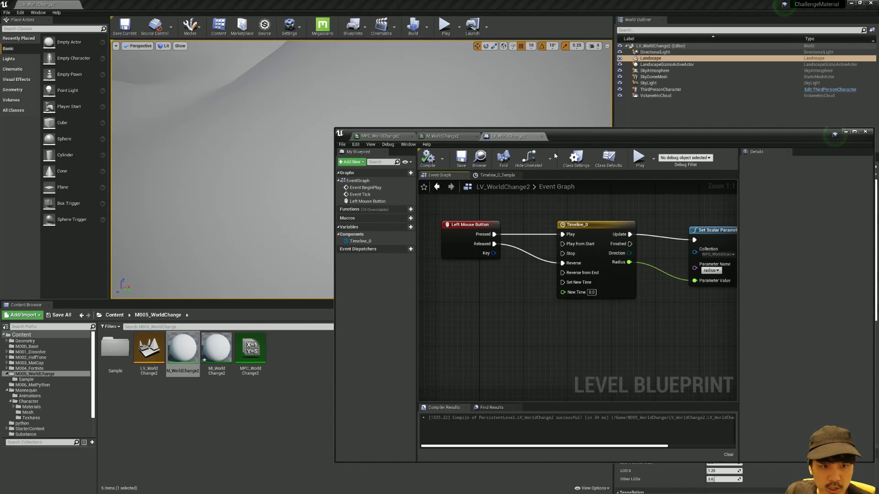
pyautogui.moveTo(585, 137)
pyautogui.mouseDown()
pyautogui.moveTo(542, 147)
pyautogui.moveTo(536, 293)
pyautogui.mouseUp()
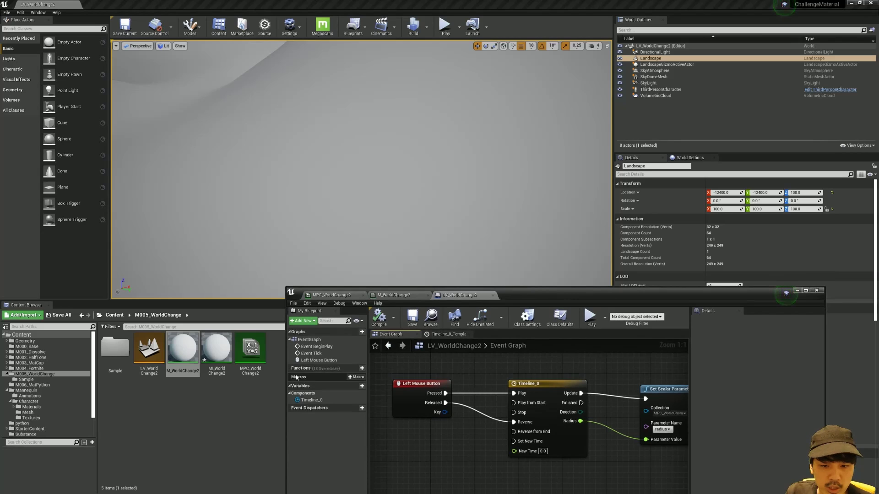
# Override Hardness at 1.0 in MI_WorldChange2, save the instance, and launch Play-In-Editor
pyautogui.doubleClick(217, 350)
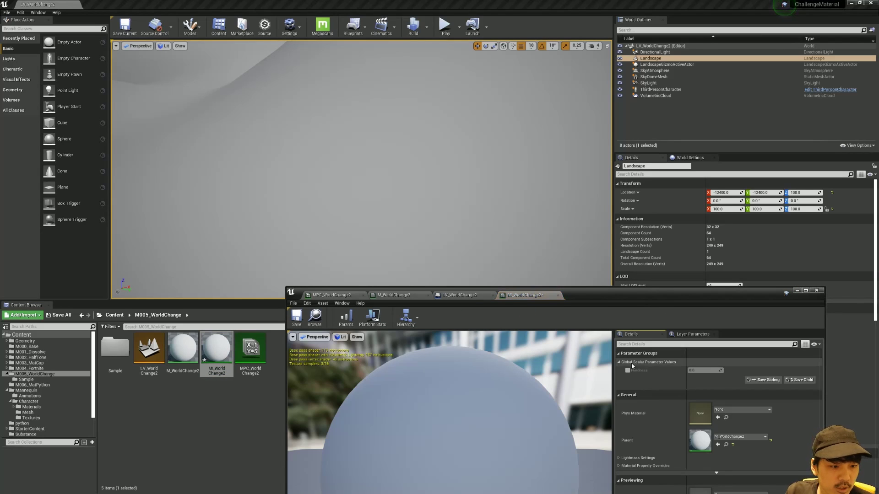
pyautogui.click(628, 370)
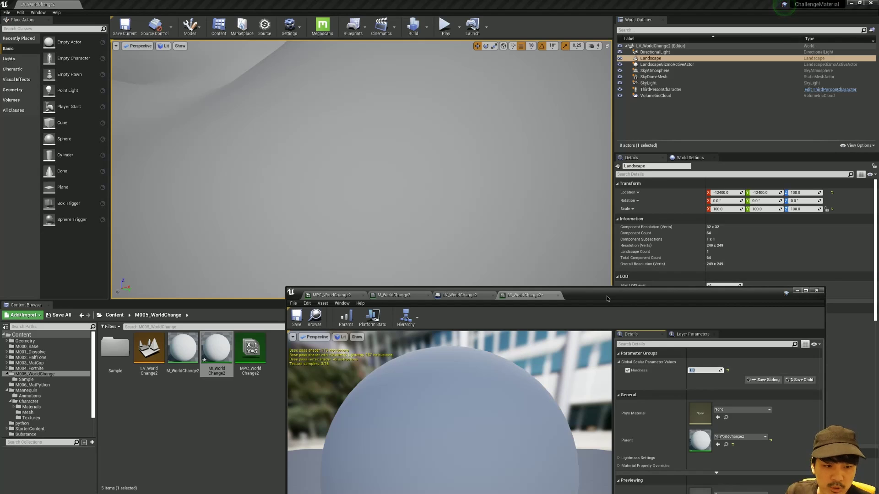
pyautogui.moveTo(607, 299)
pyautogui.mouseDown()
pyautogui.moveTo(618, 192)
pyautogui.moveTo(635, 224)
pyautogui.mouseUp()
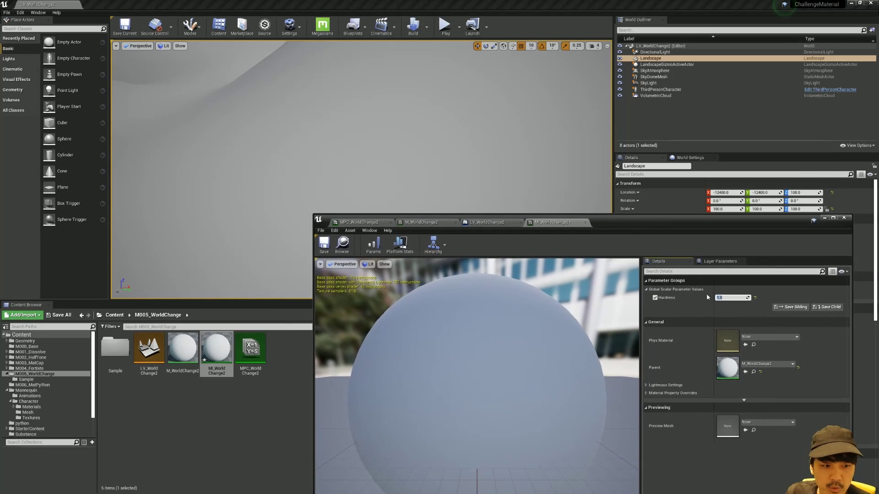
pyautogui.click(322, 246)
pyautogui.moveTo(621, 225); pyautogui.dragTo(597, 366)
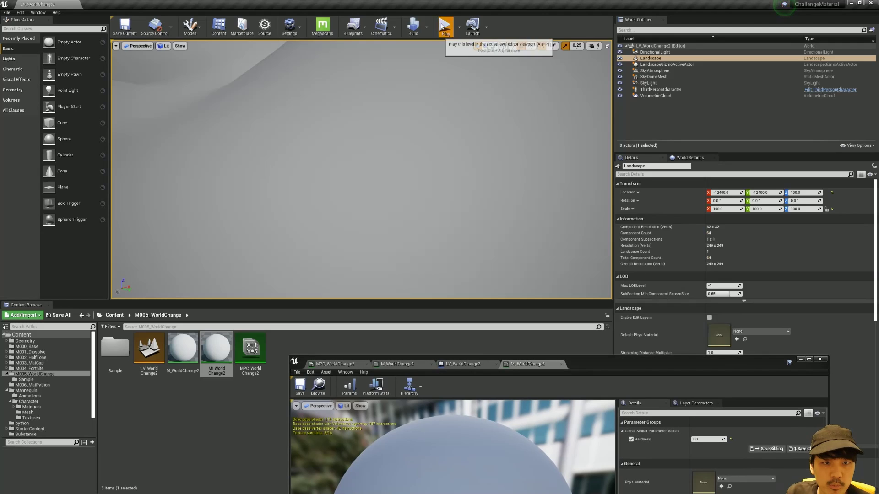
pyautogui.click(446, 25)
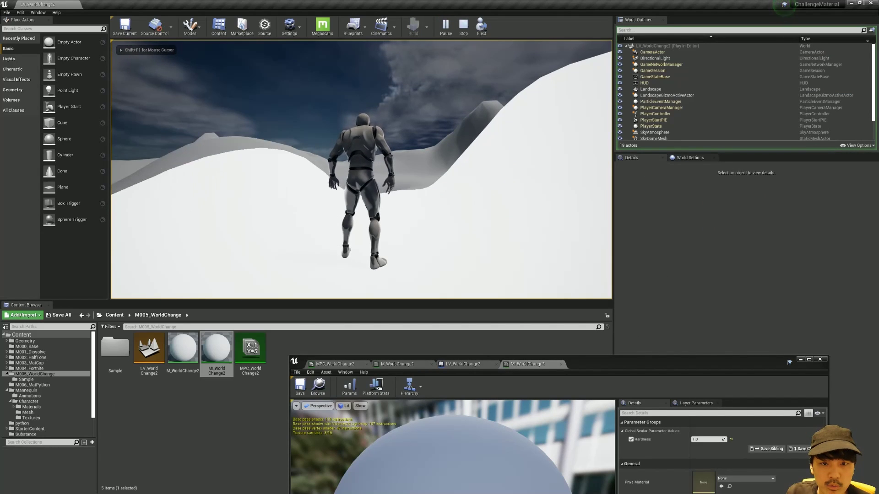
# Stop the game and inspect Timeline_0's radius curve in the Level Blueprint
pyautogui.press('Escape')
pyautogui.click(463, 364)
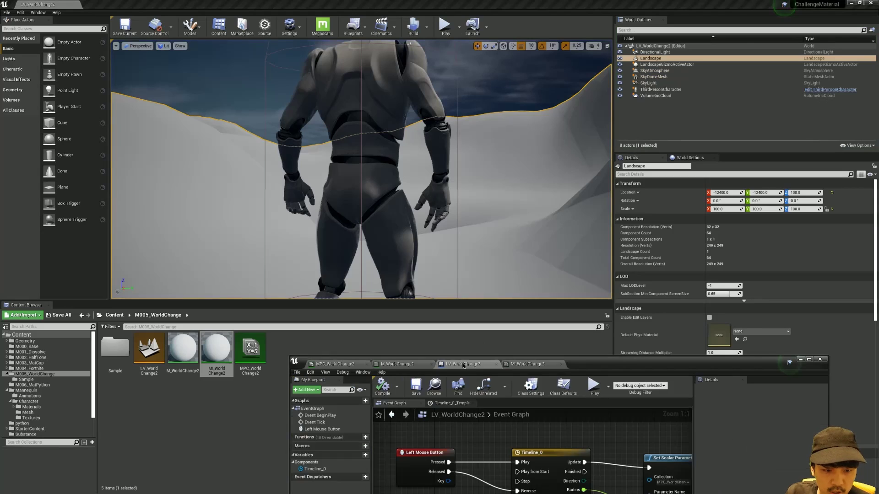
pyautogui.moveTo(636, 364); pyautogui.dragTo(592, 189)
pyautogui.doubleClick(529, 278)
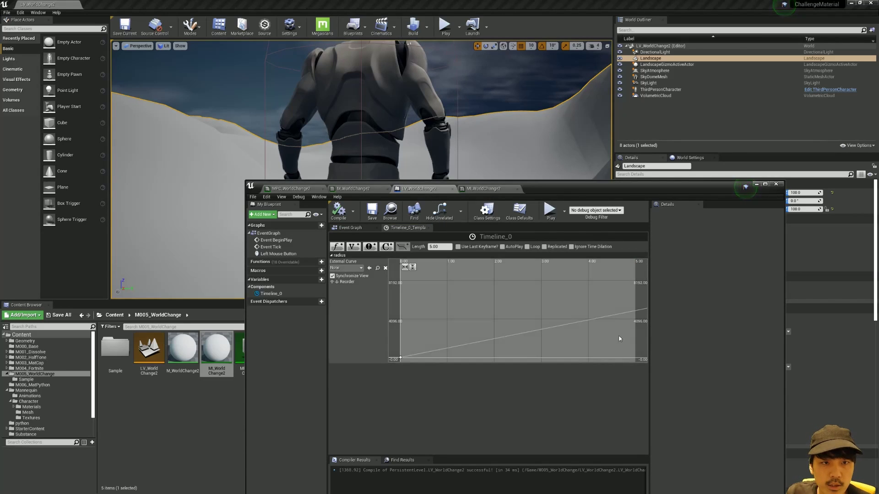
pyautogui.moveTo(569, 185); pyautogui.dragTo(637, 412)
# Play-test the level, running forward and clicking repeatedly to trigger the expanding circle, then stop
pyautogui.hotkey('alt', 'p')
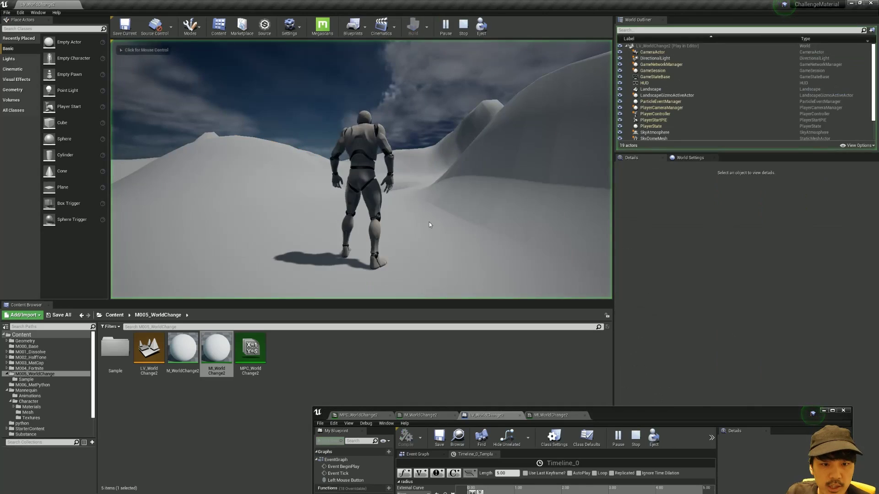
pyautogui.press('w')
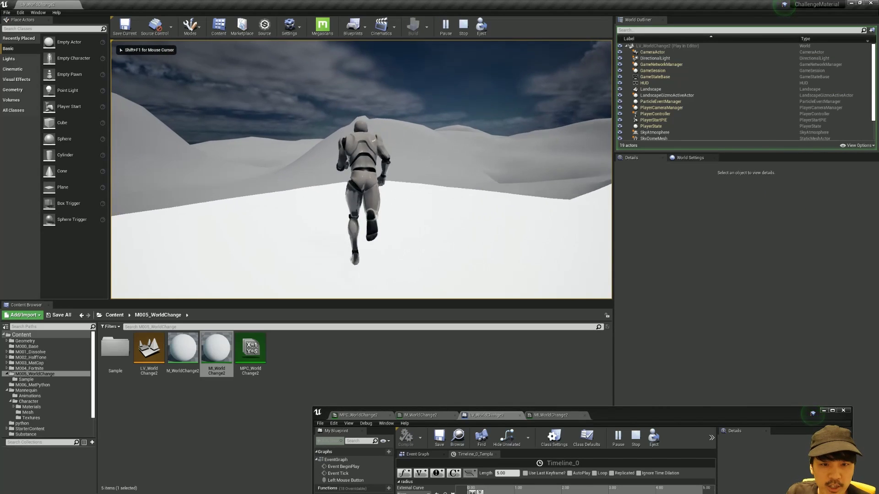
pyautogui.click(362, 169)
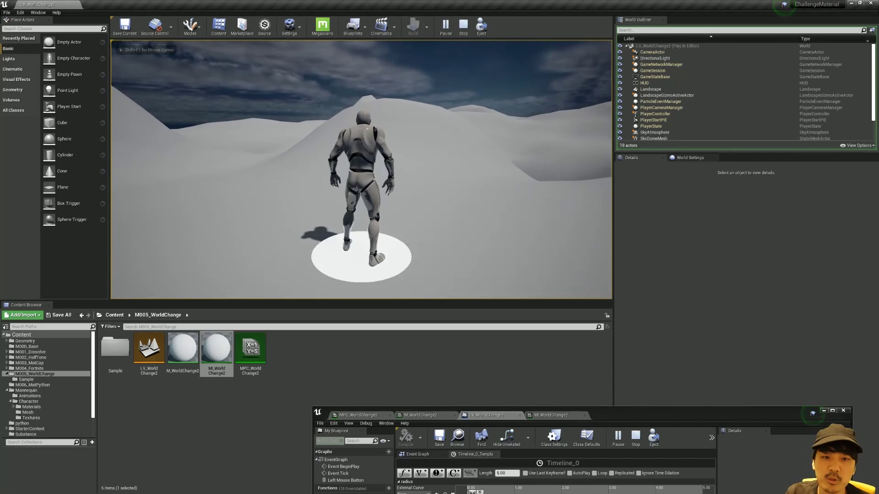
pyautogui.click(361, 170)
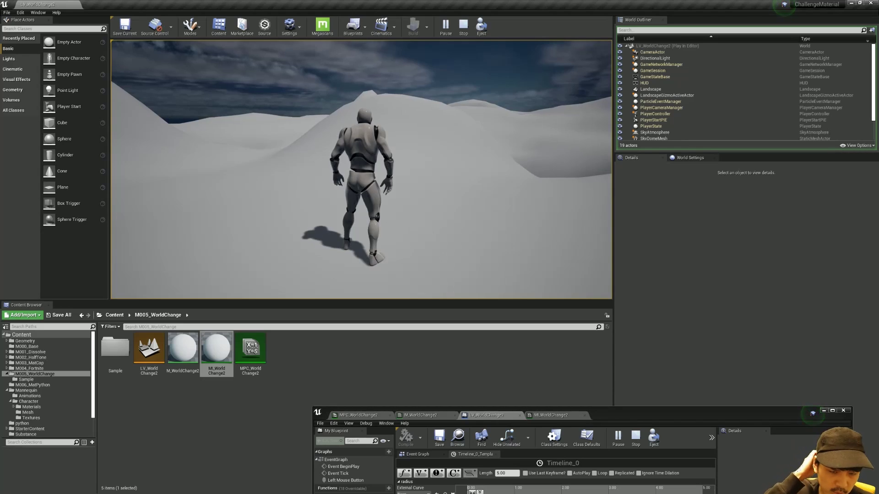
pyautogui.click(361, 170)
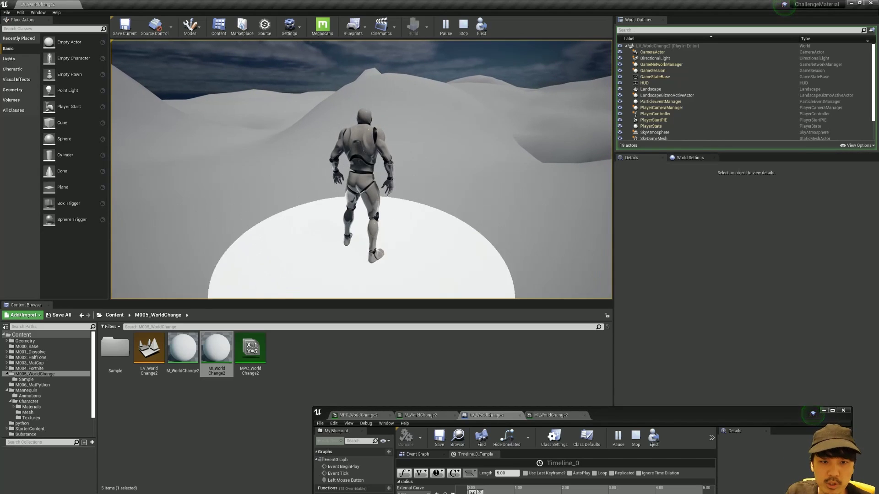
pyautogui.click(361, 169)
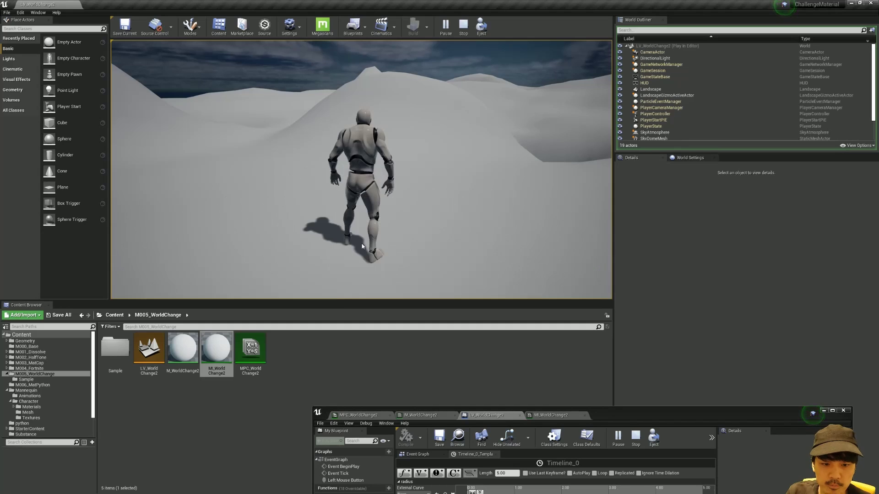
pyautogui.press('Escape')
pyautogui.moveTo(625, 415)
pyautogui.mouseDown()
pyautogui.moveTo(580, 213)
pyautogui.moveTo(461, 188)
pyautogui.moveTo(472, 177)
pyautogui.moveTo(506, 173)
pyautogui.mouseUp()
# Line up the 0.5 and 1 Constant nodes beside M_WorldChange2's output inputs, including Roughness
pyautogui.click(412, 208)
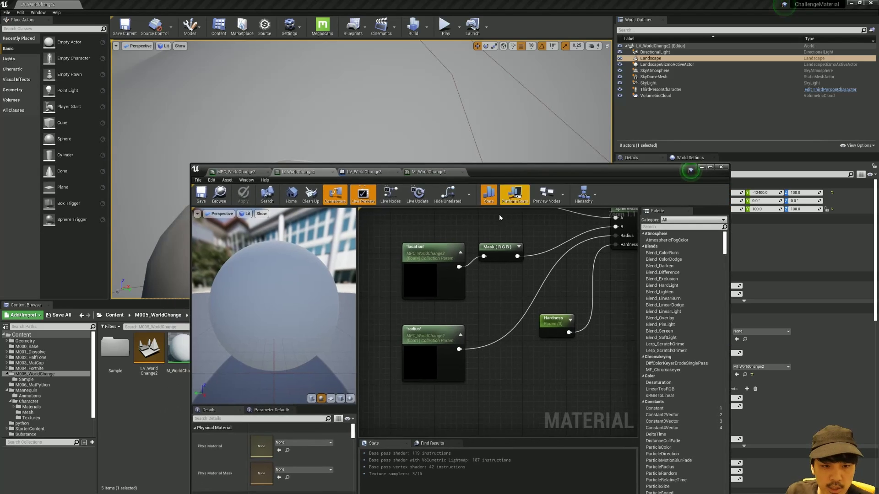
pyautogui.doubleClick(492, 171)
pyautogui.moveTo(493, 167)
pyautogui.mouseDown(button='right')
pyautogui.moveTo(565, 235)
pyautogui.moveTo(523, 314)
pyautogui.mouseUp(button='right')
pyautogui.scroll(2, 511, 234)
pyautogui.moveTo(522, 143); pyautogui.dragTo(521, 132)
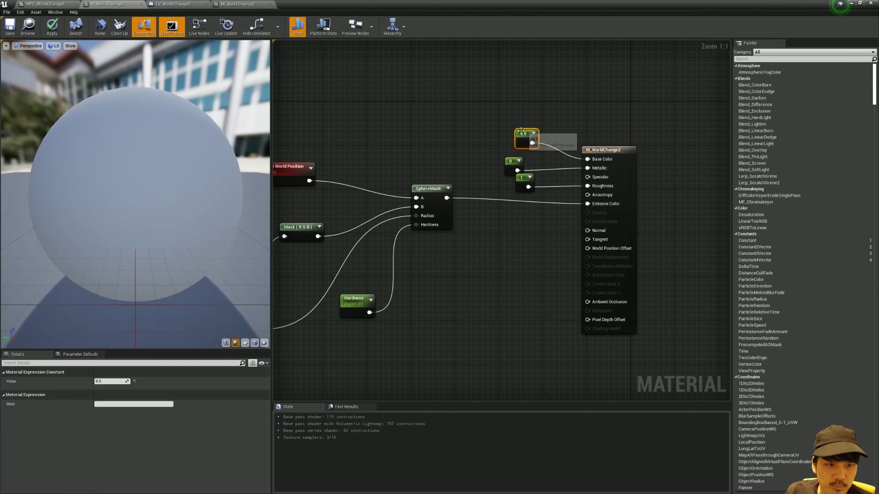
pyautogui.moveTo(527, 181); pyautogui.dragTo(527, 193)
pyautogui.moveTo(527, 193); pyautogui.dragTo(524, 253, button='right')
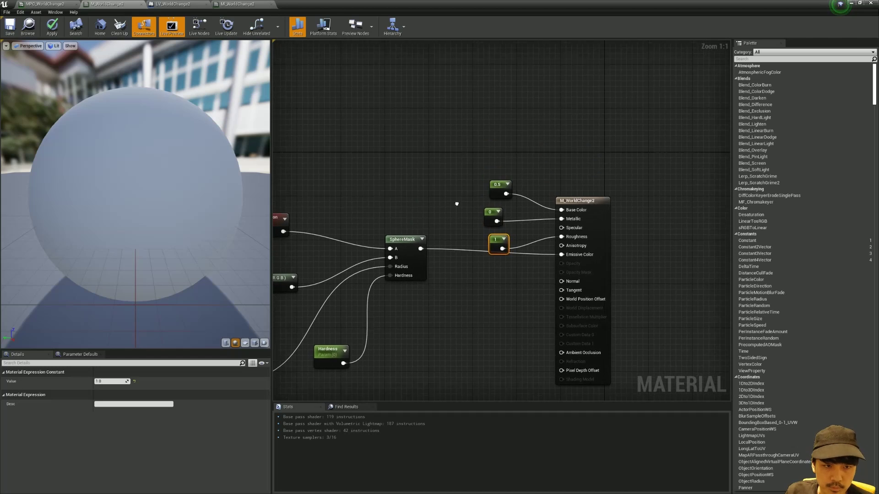
pyautogui.moveTo(433, 4); pyautogui.dragTo(713, 149)
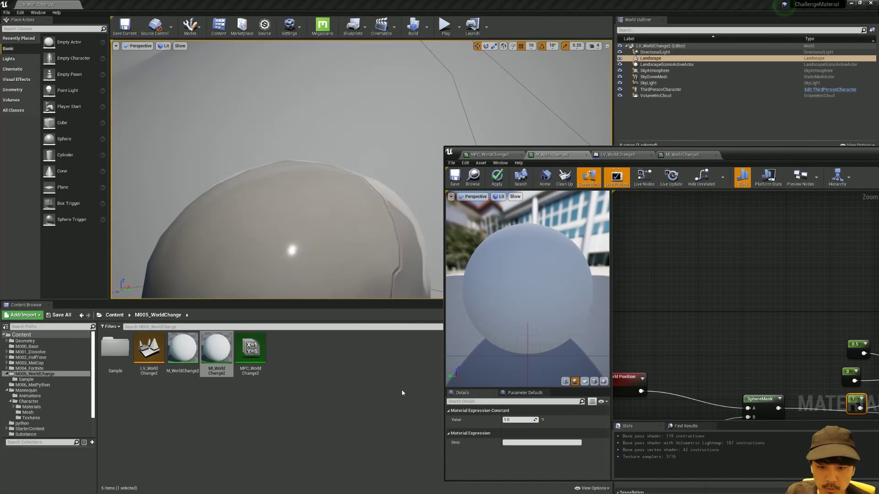
pyautogui.rightClick(332, 350)
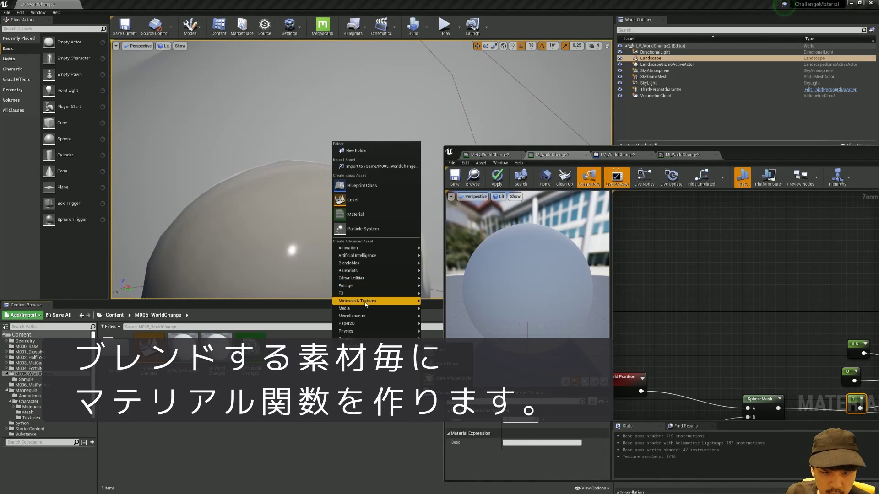
# Add a Material Function from Materials & Textures and name it MF_Grass
pyautogui.moveTo(366, 294)
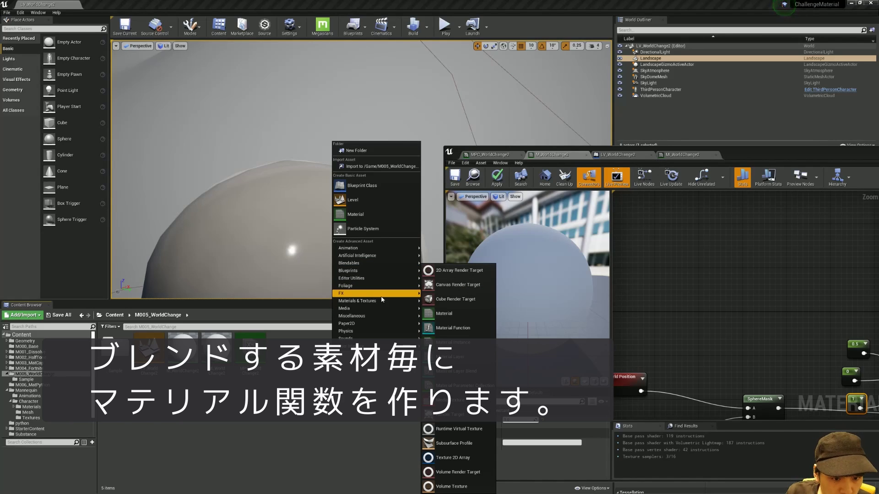
pyautogui.moveTo(370, 258)
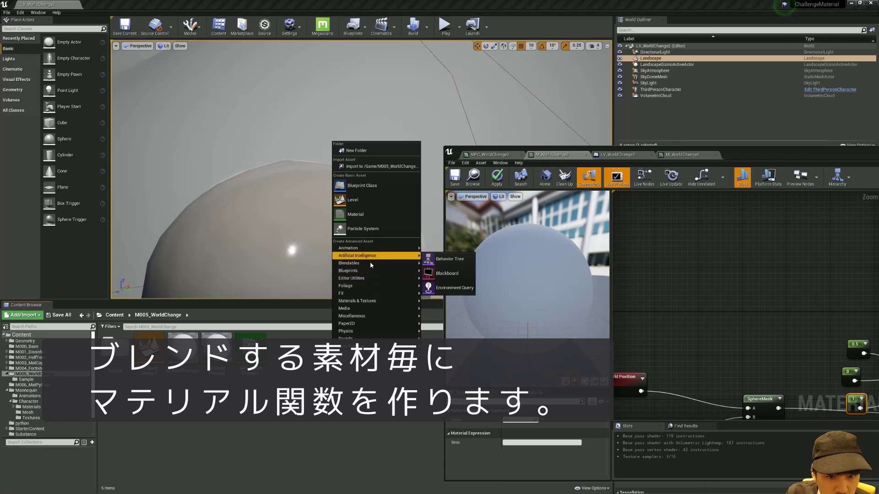
pyautogui.click(463, 296)
pyautogui.write('MF_Grass')
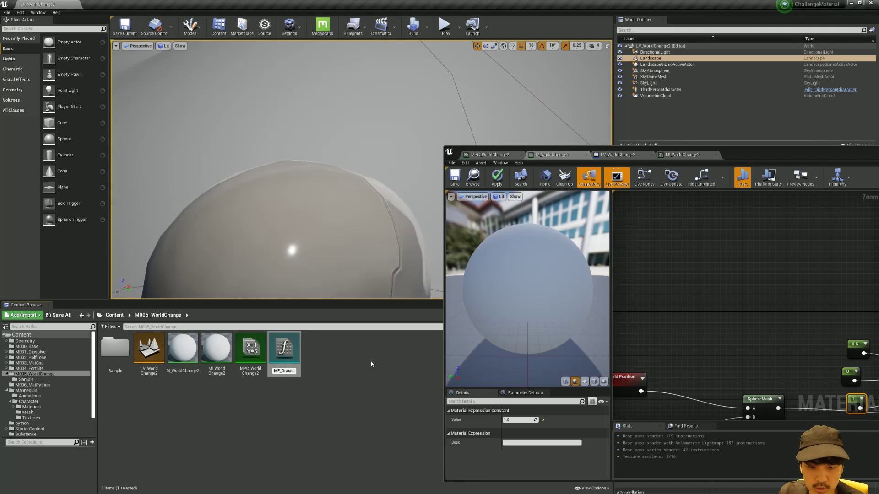
pyautogui.press('Return')
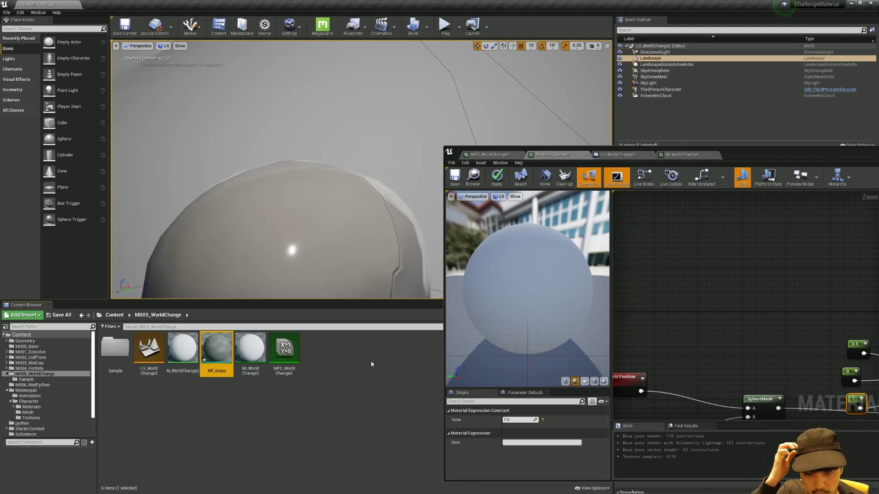
# In MF_Grass, add a MakeMaterialAttributes node wired into Output Result
pyautogui.doubleClick(215, 350)
pyautogui.rightClick(689, 265)
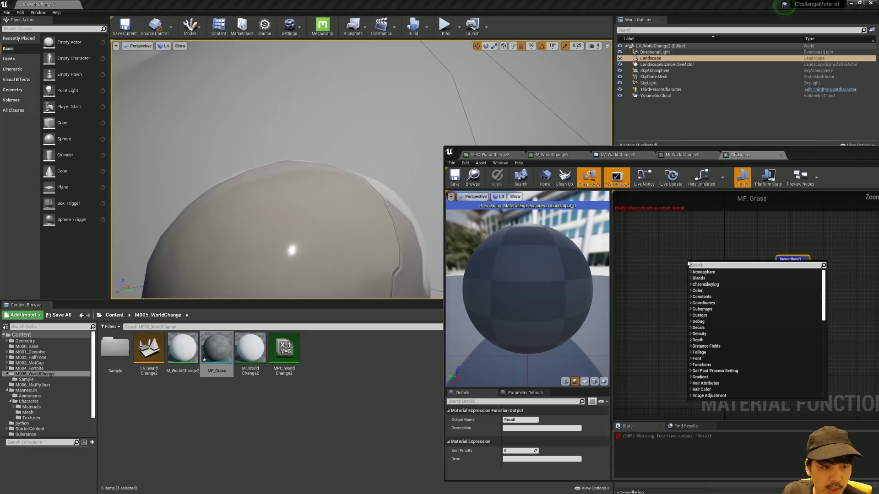
pyautogui.write('makemat')
pyautogui.press('Return')
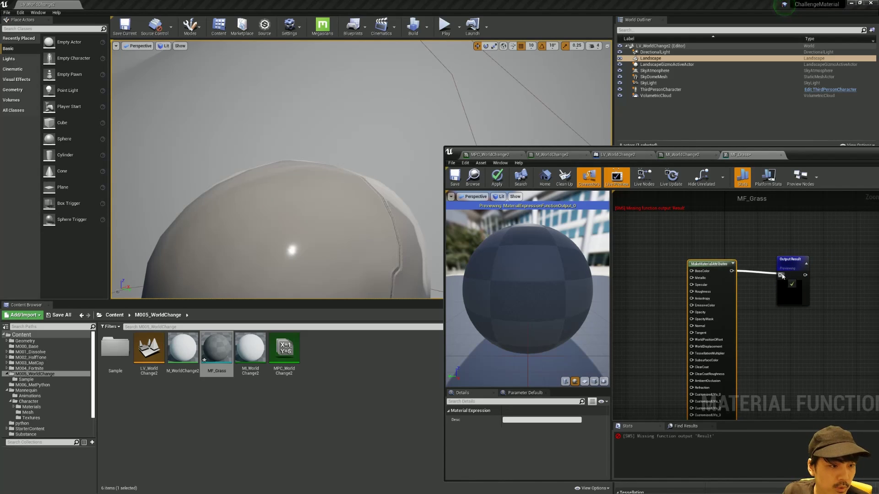
pyautogui.moveTo(732, 271); pyautogui.dragTo(782, 276)
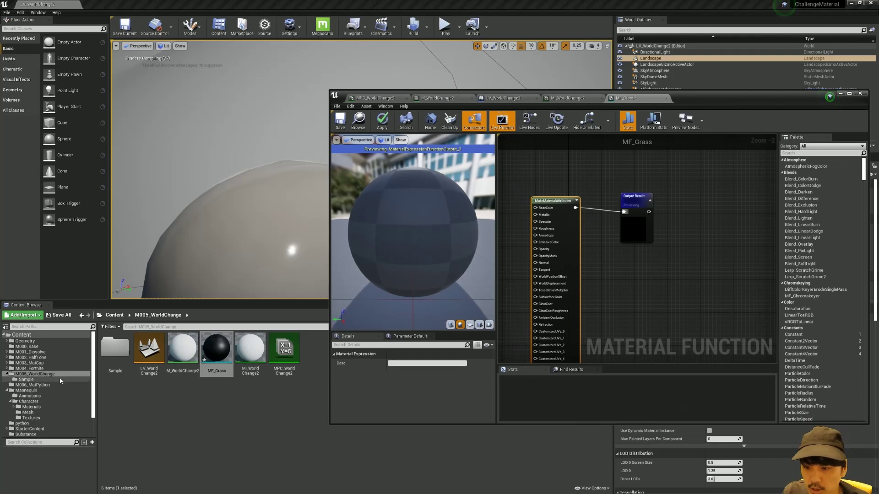
# Browse the Content Browser folders to locate the Snowy_Grass textures in Substance
pyautogui.click(7, 374)
pyautogui.click(7, 386)
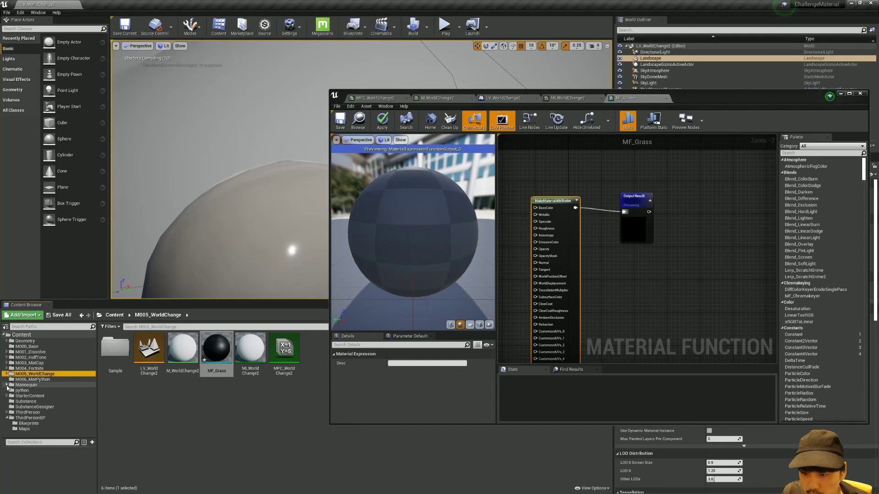
pyautogui.click(37, 402)
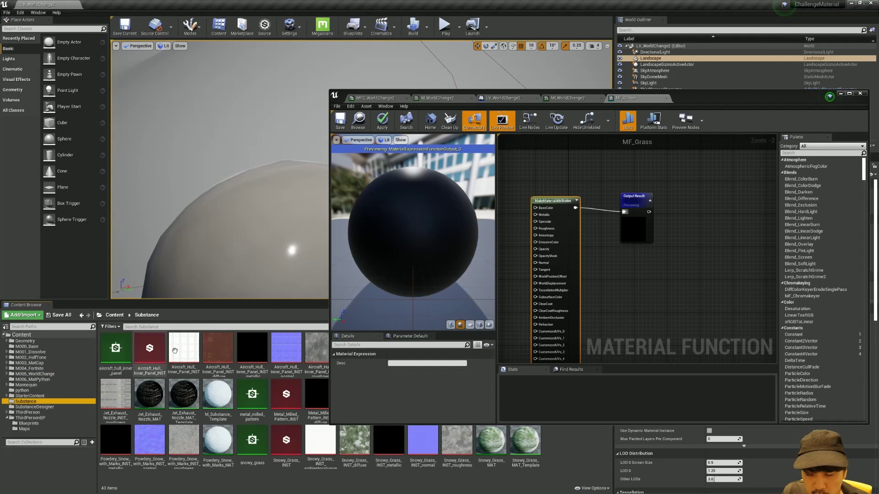
pyautogui.moveTo(694, 99); pyautogui.dragTo(716, 30)
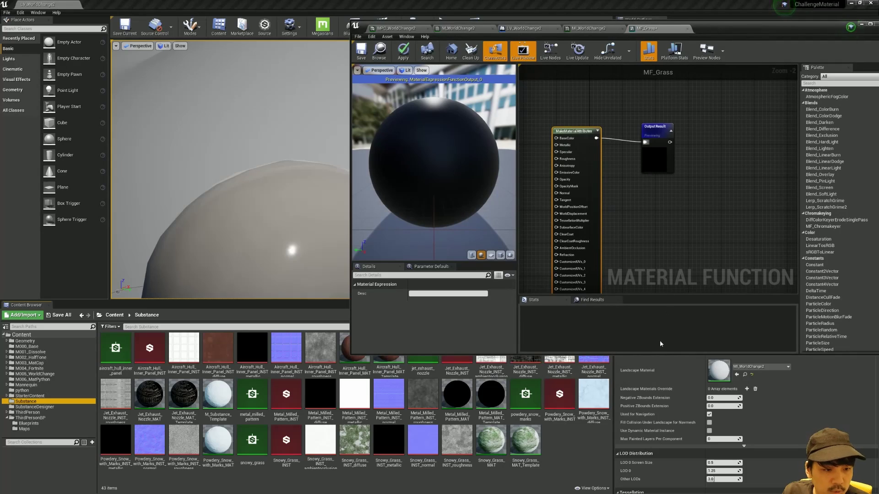
pyautogui.moveTo(653, 354); pyautogui.dragTo(653, 291)
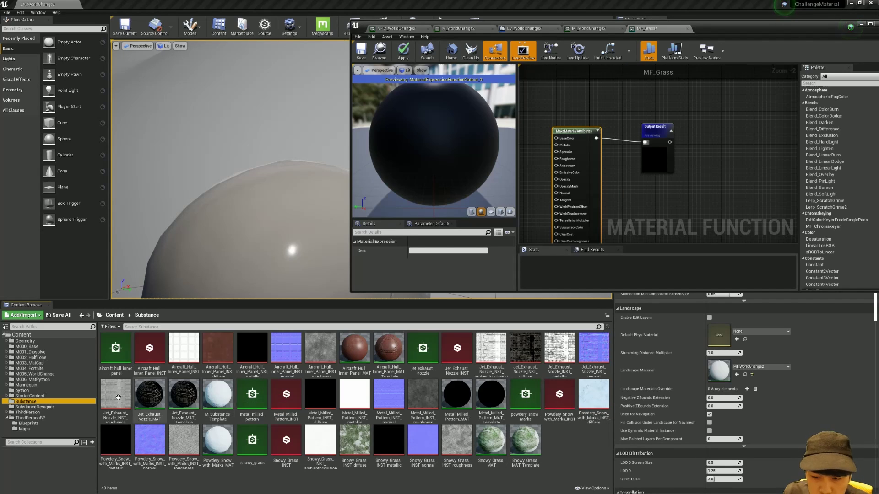
pyautogui.click(47, 397)
pyautogui.click(41, 392)
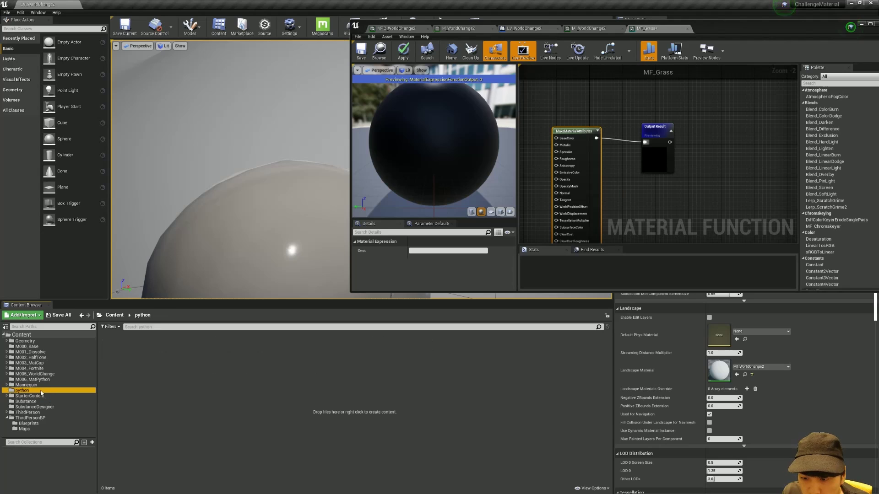
pyautogui.click(37, 396)
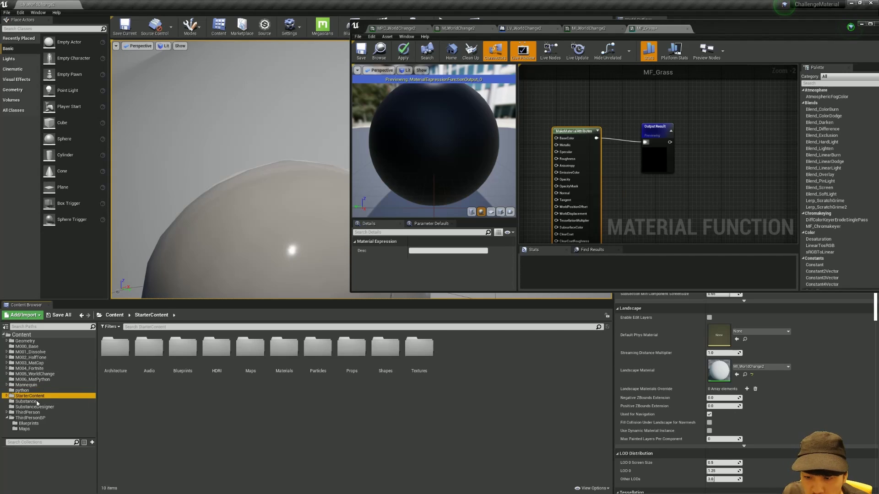
pyautogui.click(32, 402)
pyautogui.click(39, 408)
pyautogui.click(35, 402)
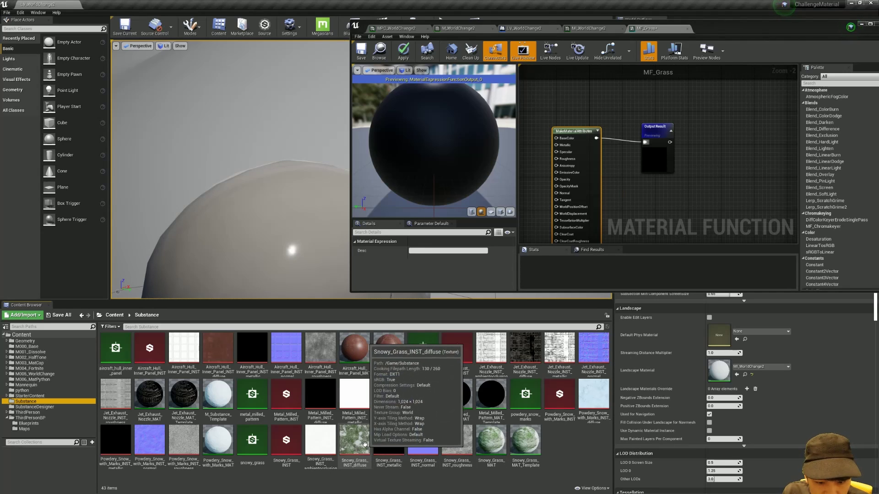
# Drop the four Snowy_Grass textures into the MF_Grass graph as texture samples
pyautogui.click(382, 443)
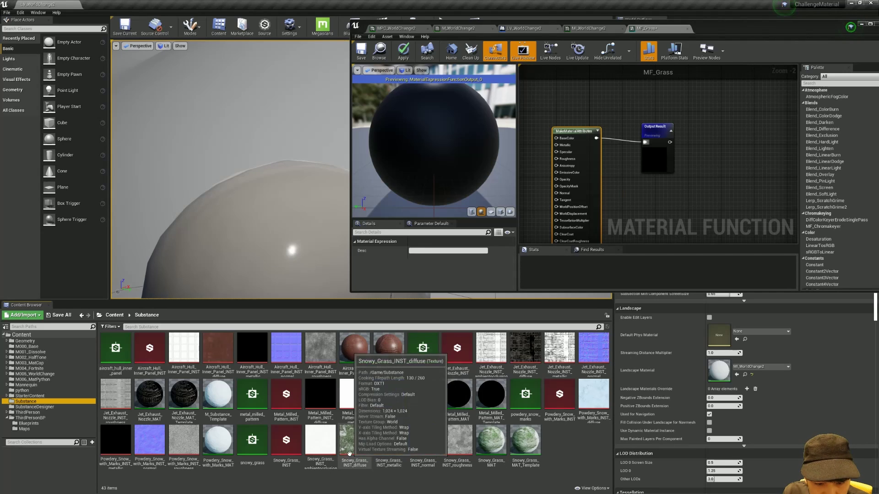
pyautogui.keyDown('shift'); pyautogui.click(457, 442); pyautogui.keyUp('shift')
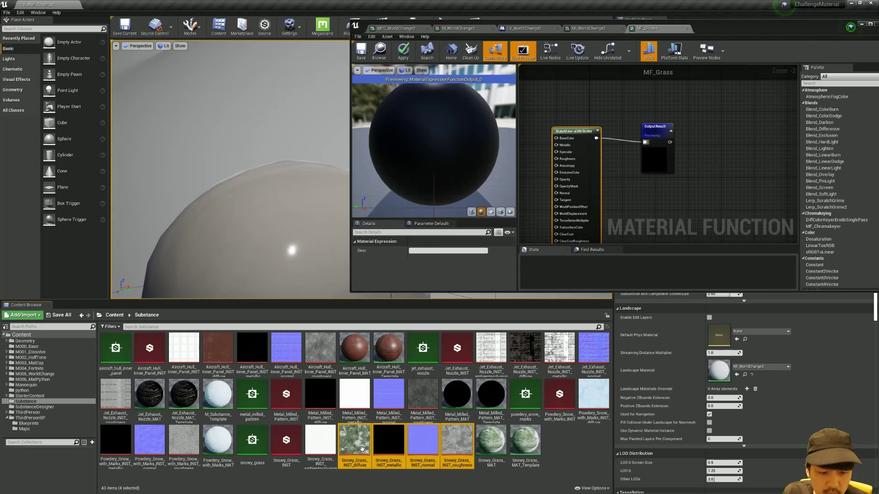
pyautogui.moveTo(354, 440); pyautogui.dragTo(538, 86)
pyautogui.moveTo(499, 133); pyautogui.dragTo(600, 129, button='right')
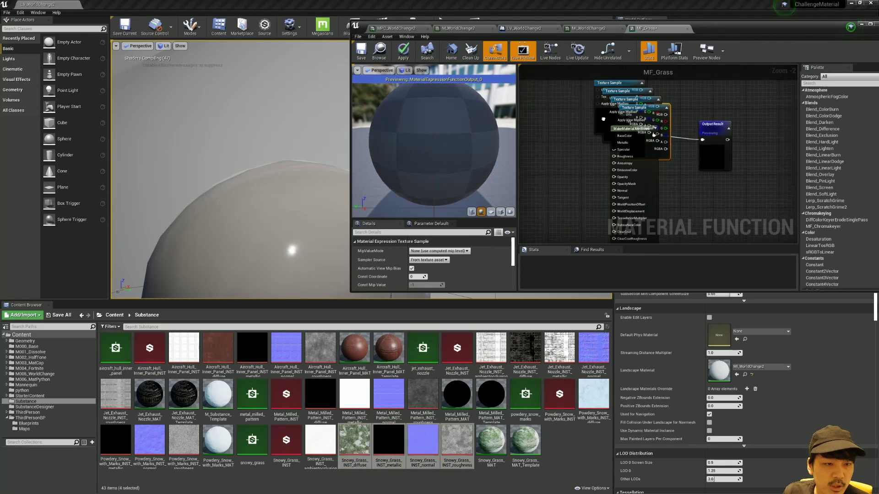
# Separate the stacked Snowy_Grass texture samples into a tidy column
pyautogui.doubleClick(706, 28)
pyautogui.scroll(3, 637, 190)
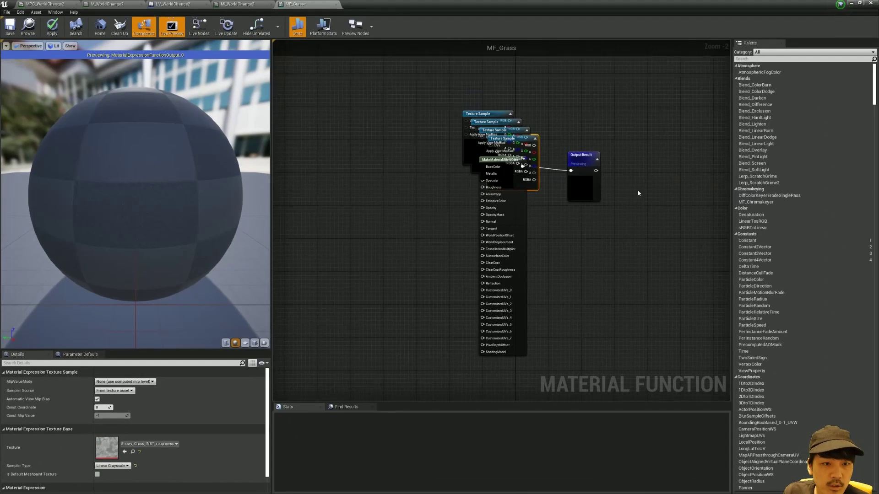
pyautogui.moveTo(412, 87); pyautogui.dragTo(340, 136)
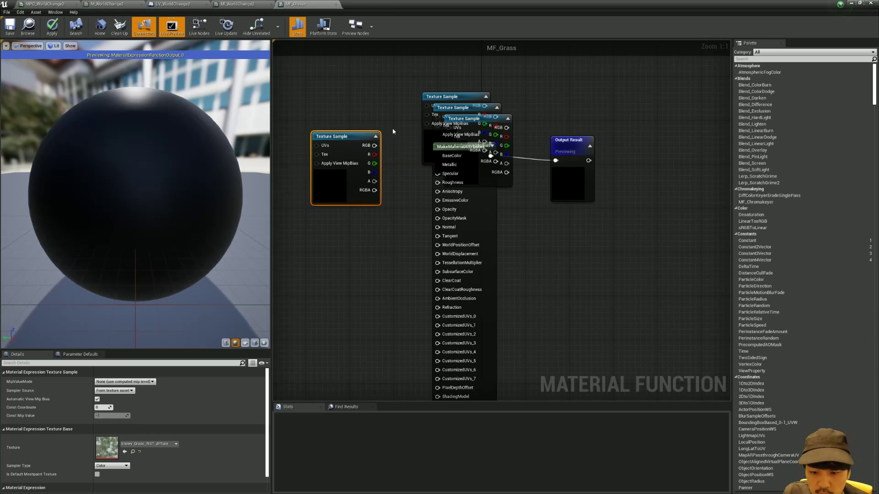
pyautogui.moveTo(453, 94); pyautogui.dragTo(348, 241)
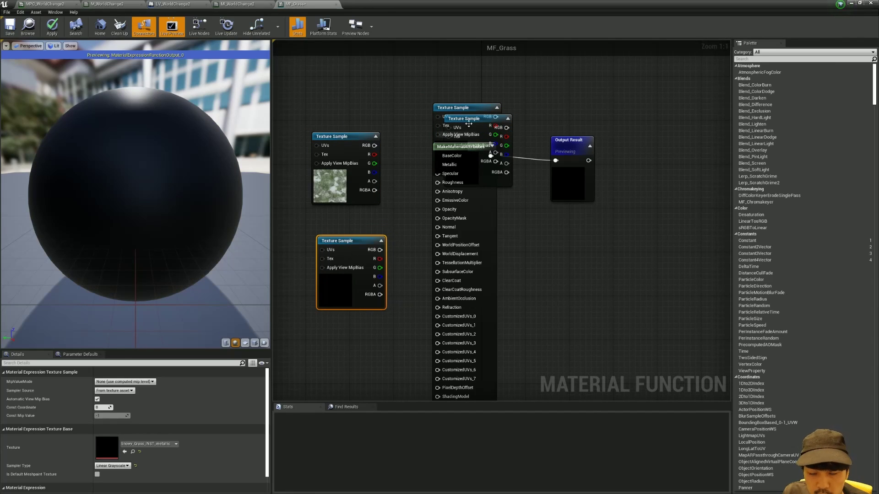
pyautogui.moveTo(469, 111); pyautogui.dragTo(492, 115)
pyautogui.moveTo(369, 317); pyautogui.dragTo(352, 338)
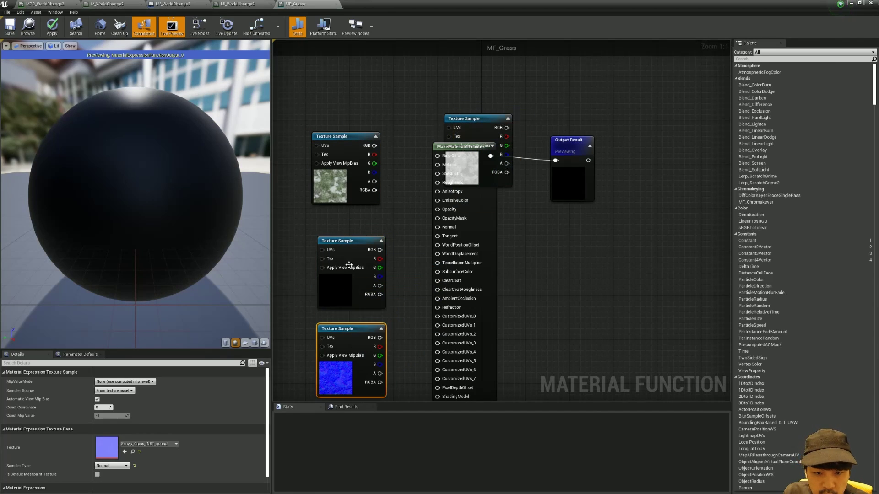
pyautogui.click(355, 251)
pyautogui.moveTo(473, 139); pyautogui.dragTo(473, 89, button='right')
pyautogui.moveTo(473, 89)
pyautogui.mouseDown()
pyautogui.moveTo(426, 294)
pyautogui.moveTo(341, 347)
pyautogui.mouseUp()
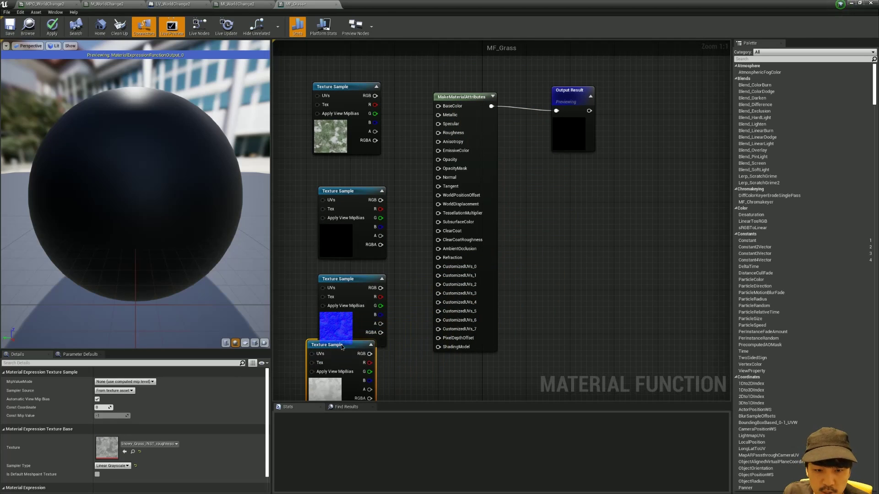
pyautogui.moveTo(353, 198); pyautogui.dragTo(351, 167)
pyautogui.moveTo(351, 87); pyautogui.dragTo(350, 65)
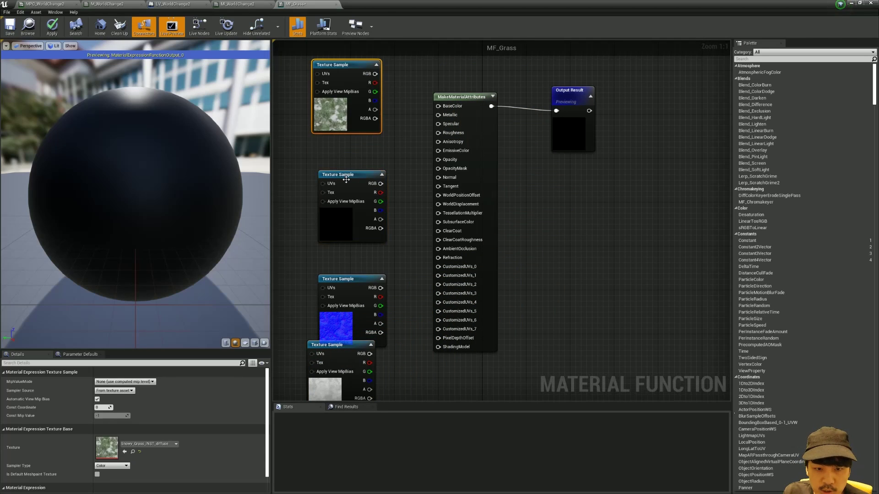
pyautogui.moveTo(346, 182); pyautogui.dragTo(340, 153)
pyautogui.moveTo(345, 386)
pyautogui.mouseDown()
pyautogui.moveTo(356, 265)
pyautogui.moveTo(374, 318)
pyautogui.mouseUp()
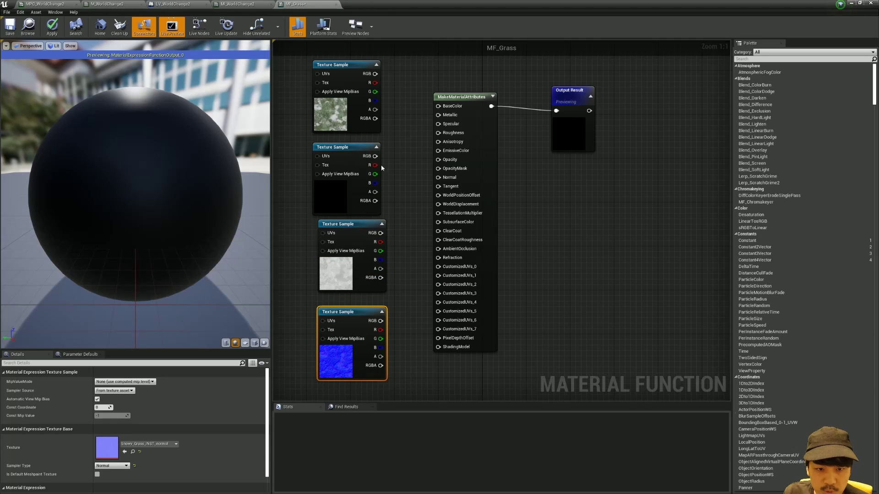
# Wire Constant 0 to Metallic, connect diffuse, roughness and normal textures, and delete the metallic sample
pyautogui.click(343, 156)
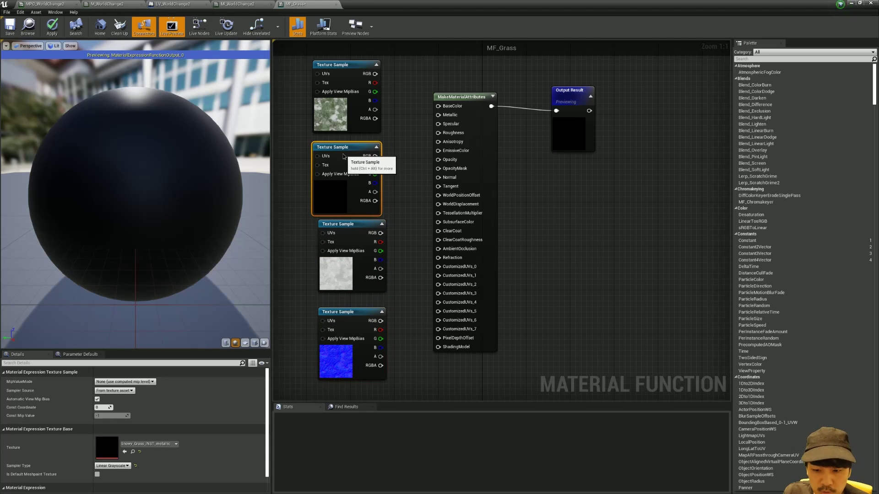
pyautogui.moveTo(393, 137); pyautogui.dragTo(423, 139, button='right')
pyautogui.moveTo(373, 148); pyautogui.dragTo(347, 155)
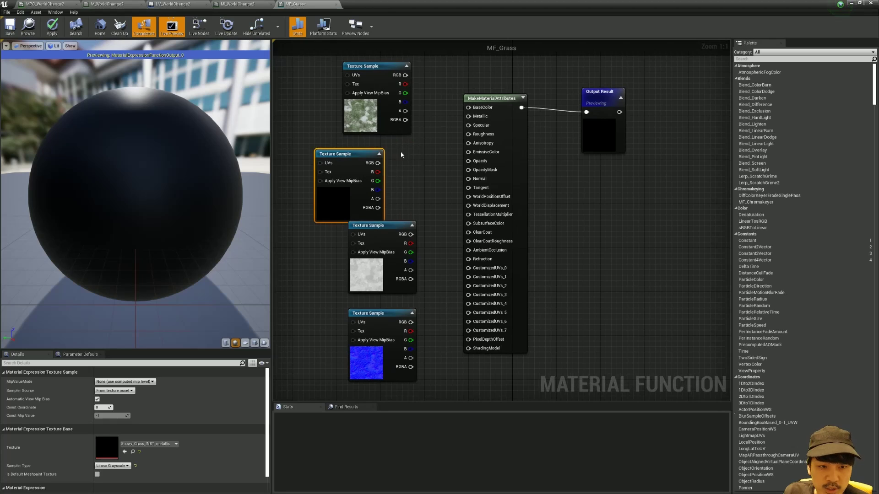
pyautogui.click(412, 160)
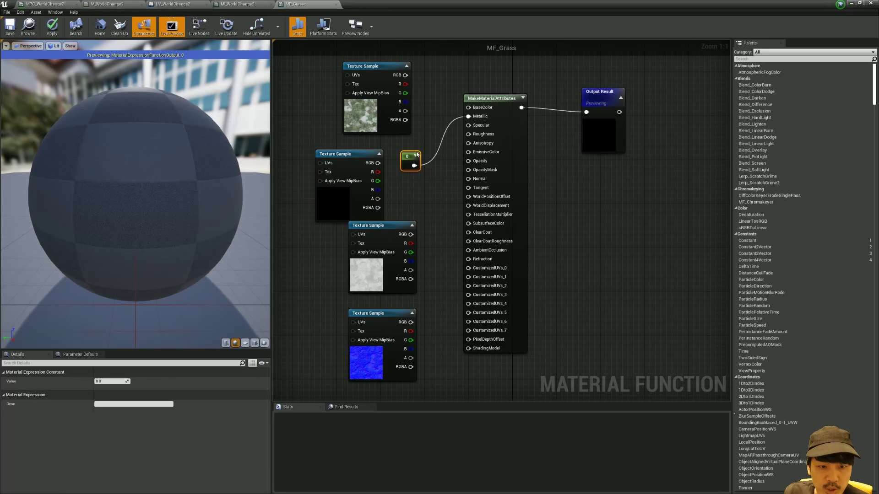
pyautogui.moveTo(417, 154); pyautogui.dragTo(398, 142, button='right')
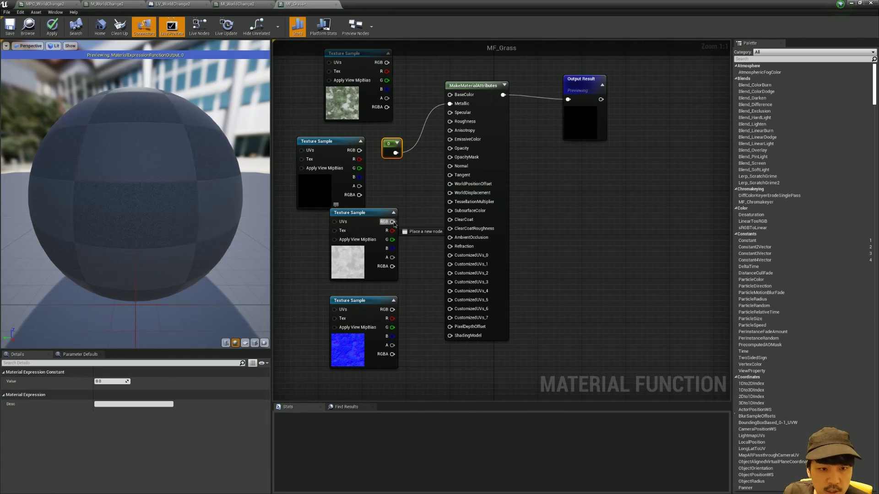
pyautogui.moveTo(392, 221)
pyautogui.mouseDown()
pyautogui.moveTo(449, 122)
pyautogui.moveTo(451, 95)
pyautogui.mouseUp()
pyautogui.moveTo(393, 309); pyautogui.dragTo(452, 168)
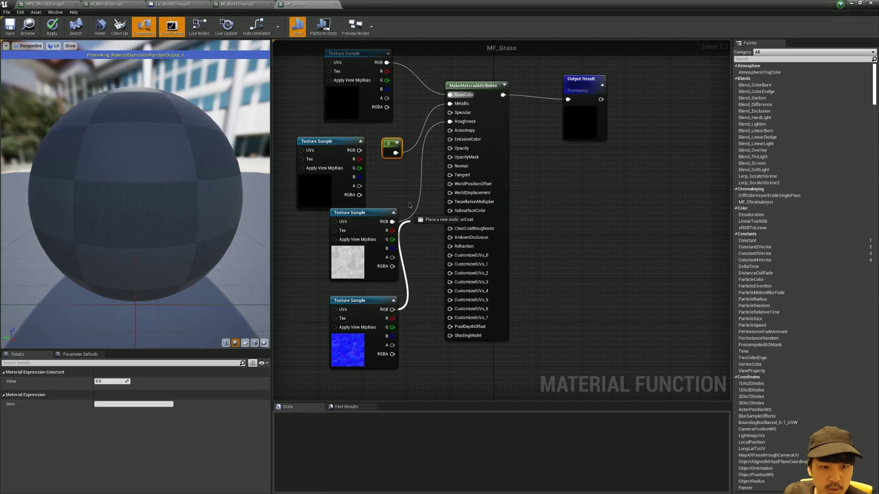
pyautogui.click(337, 193)
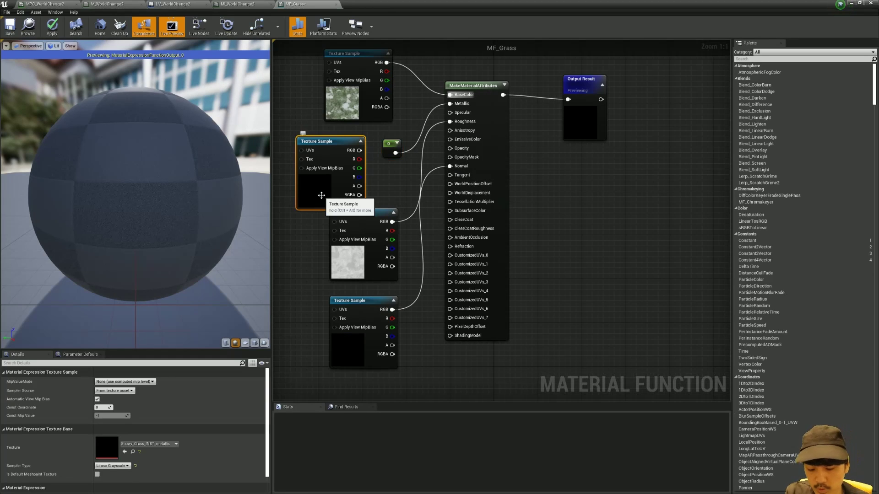
pyautogui.press('Delete')
pyautogui.moveTo(373, 186); pyautogui.dragTo(401, 201, button='right')
pyautogui.moveTo(421, 166); pyautogui.dragTo(413, 169)
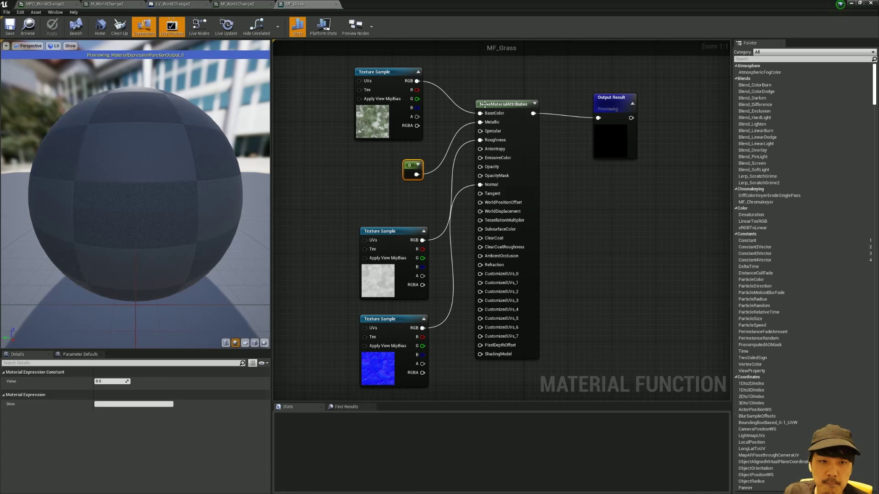
pyautogui.moveTo(371, 6); pyautogui.dragTo(639, 60)
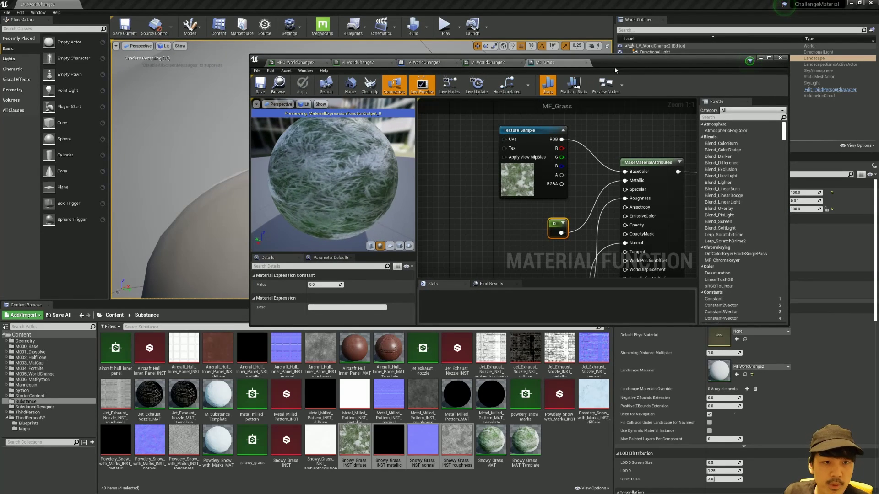
# Create another Material Function in M005_WorldChange named MF_Floor
pyautogui.click(35, 374)
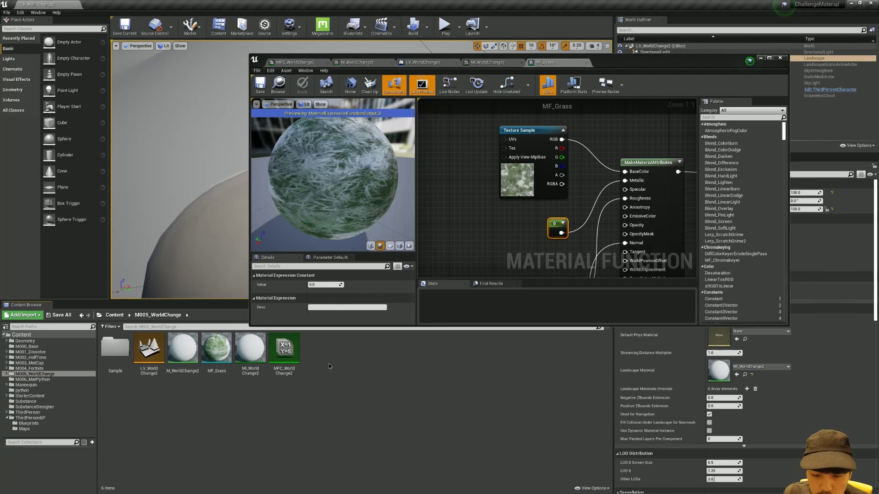
pyautogui.rightClick(348, 356)
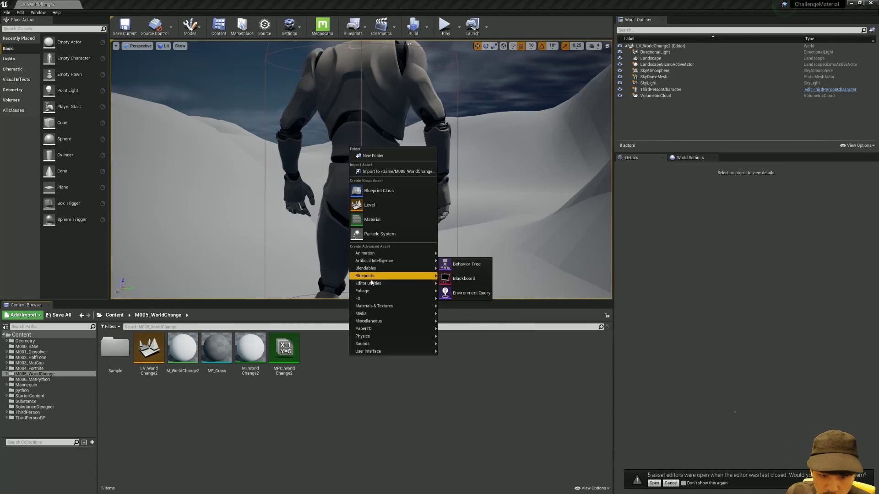
pyautogui.moveTo(375, 306)
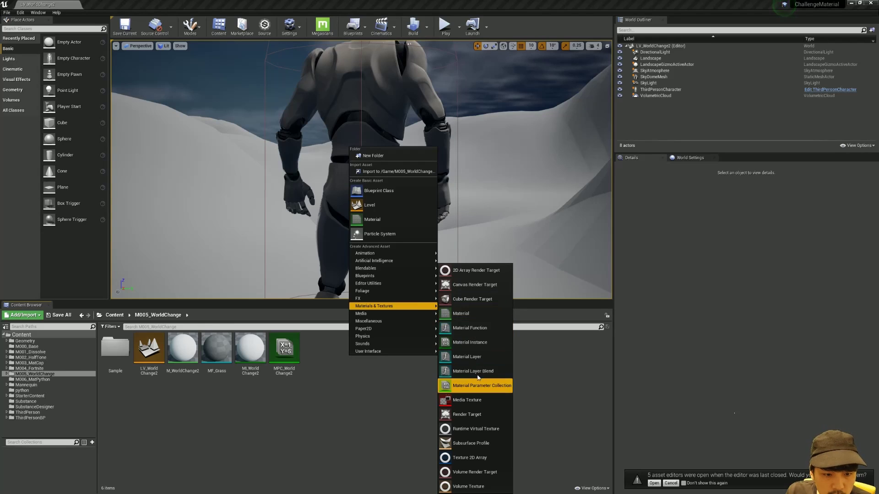
pyautogui.click(483, 328)
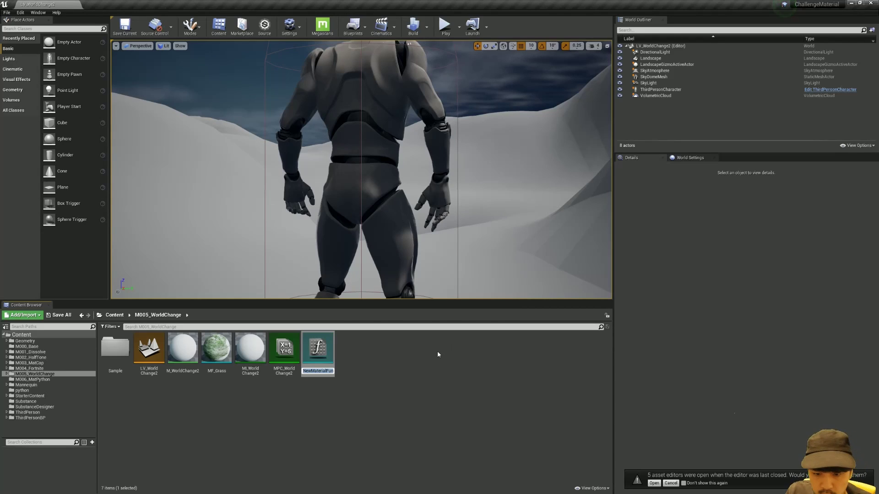
pyautogui.write('MF_')
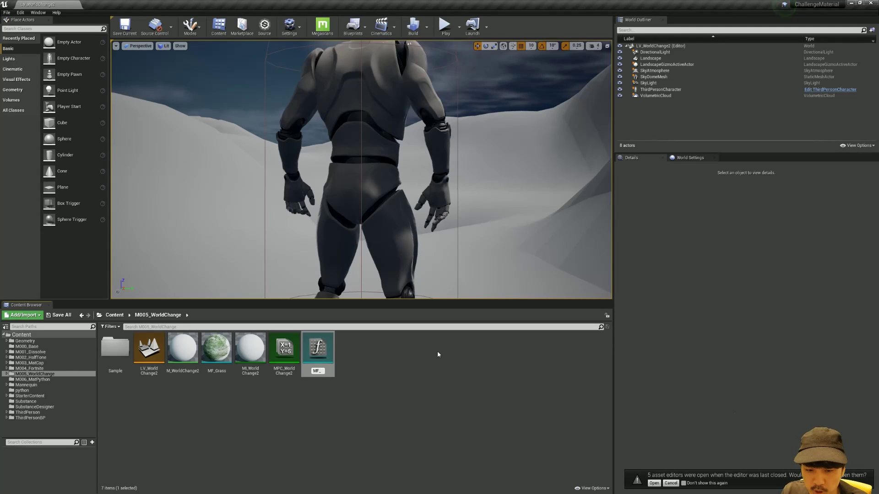
pyautogui.write('F')
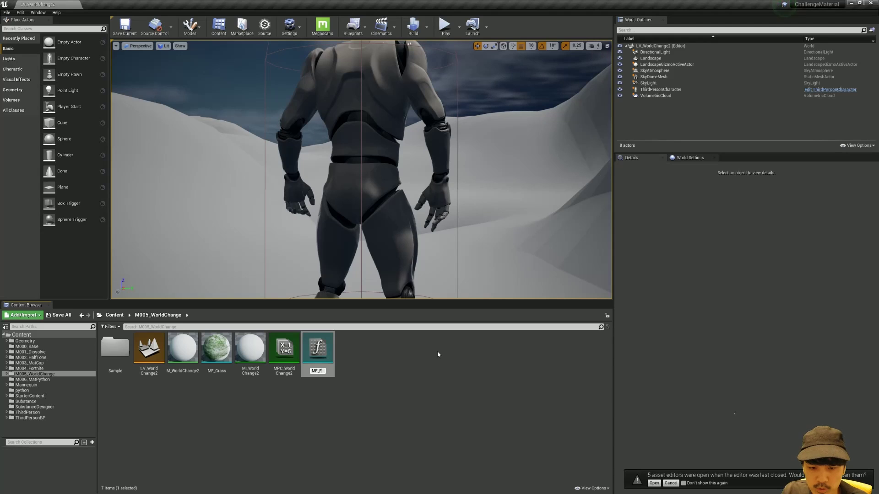
pyautogui.write('loor')
pyautogui.press('Return')
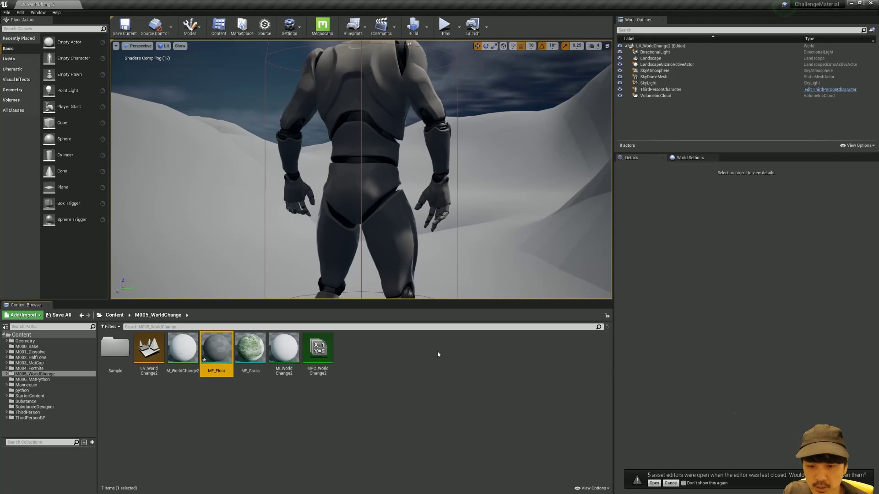
# In MF_Floor, add a MakeMaterialAttributes node wired into Output Result
pyautogui.doubleClick(219, 350)
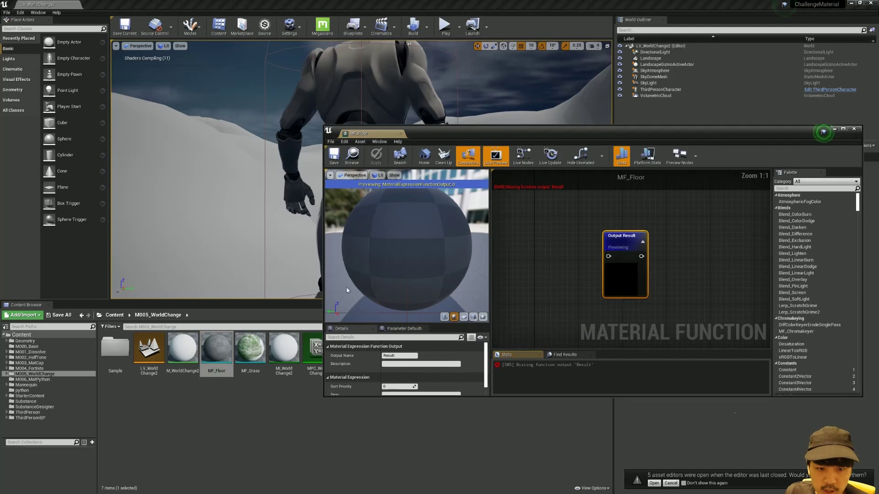
pyautogui.rightClick(564, 243)
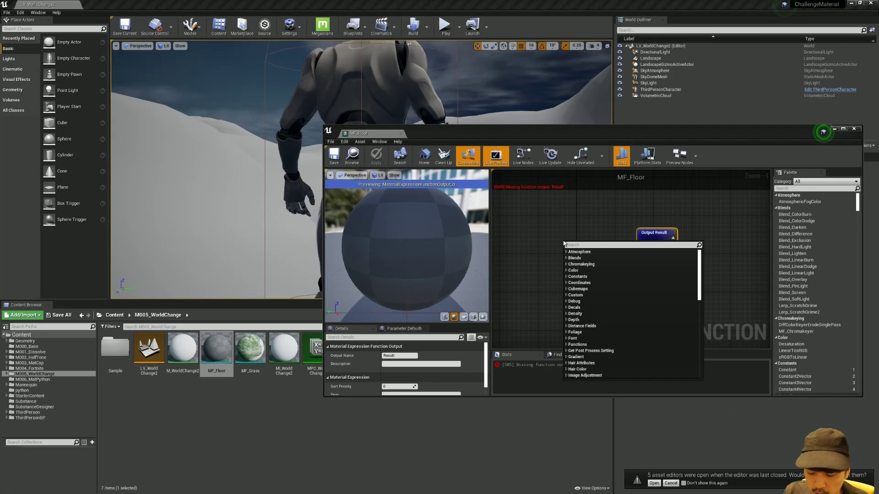
pyautogui.write('makemat')
pyautogui.click(596, 249)
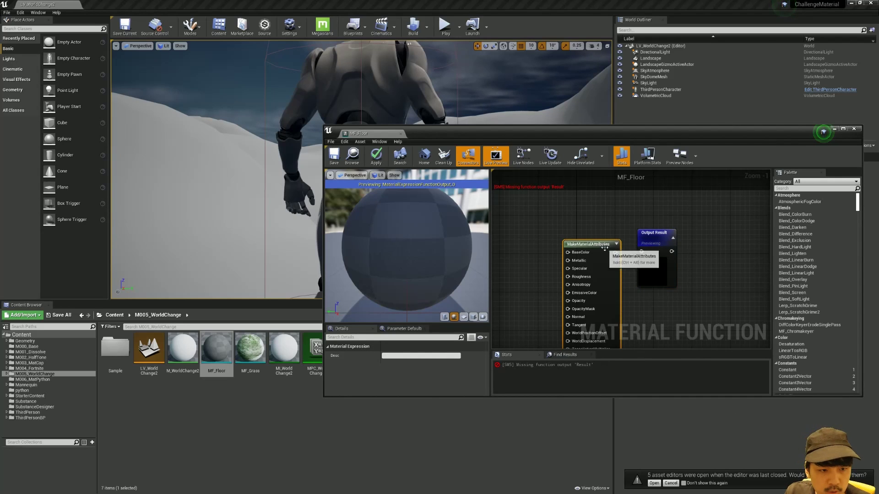
pyautogui.moveTo(604, 248); pyautogui.dragTo(585, 232)
pyautogui.moveTo(643, 251); pyautogui.dragTo(642, 252)
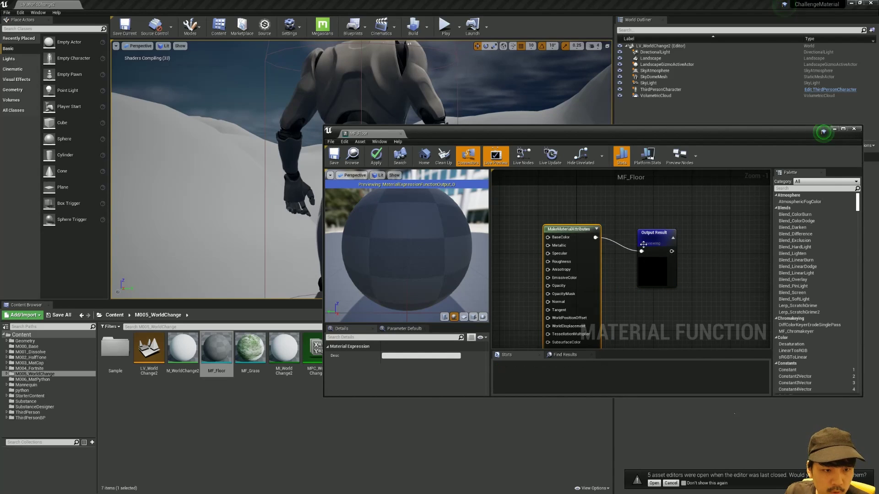
pyautogui.moveTo(642, 252); pyautogui.dragTo(701, 220, button='right')
# Reposition and resize the MF_Floor editor window and show the Substance textures folder
pyautogui.moveTo(599, 133); pyautogui.dragTo(479, 97)
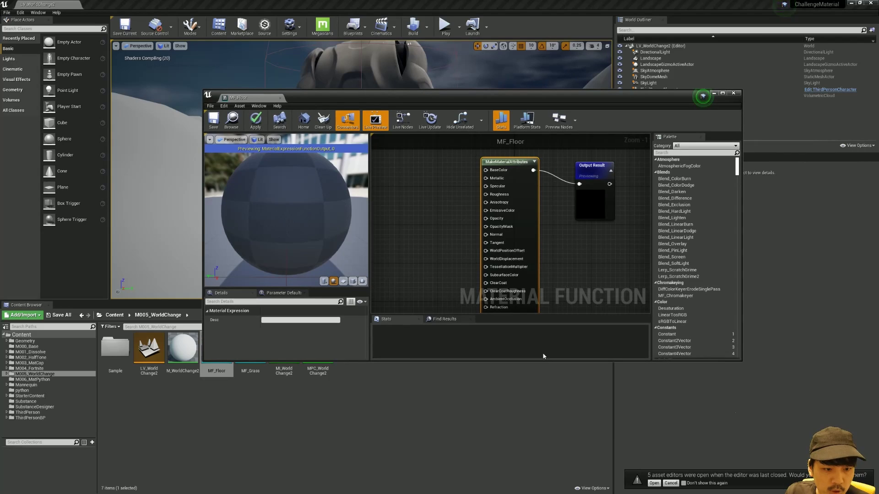
pyautogui.moveTo(543, 362); pyautogui.dragTo(543, 466)
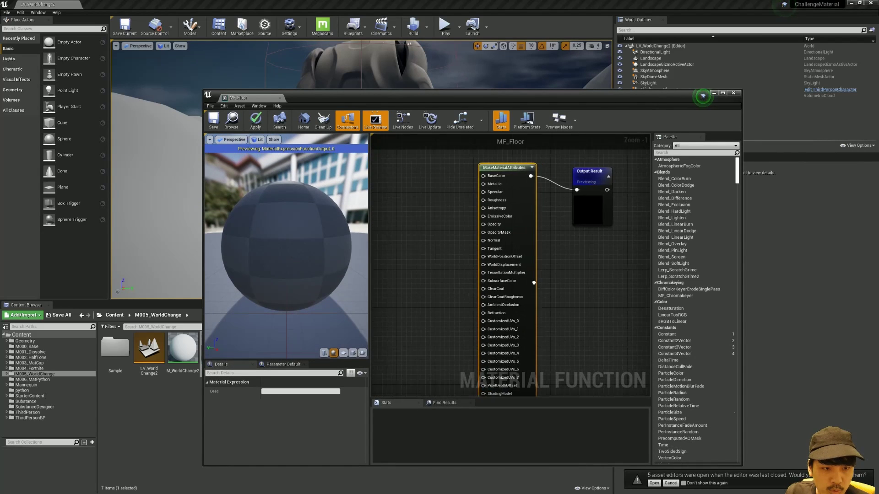
pyautogui.moveTo(534, 179); pyautogui.dragTo(514, 193, button='right')
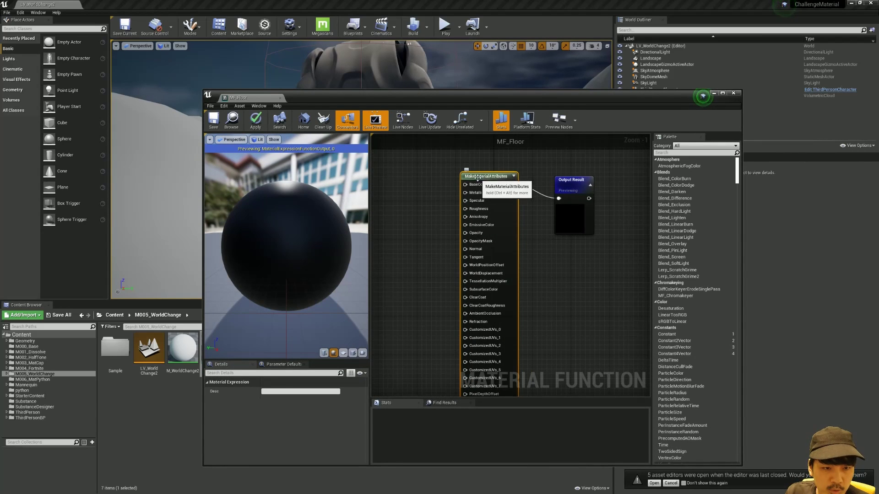
pyautogui.moveTo(535, 177); pyautogui.dragTo(547, 172, button='right')
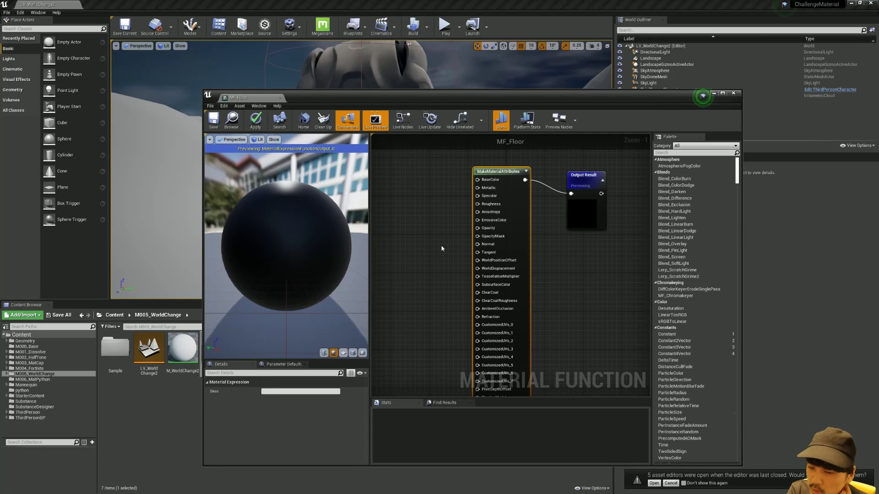
pyautogui.moveTo(330, 100); pyautogui.dragTo(406, 78)
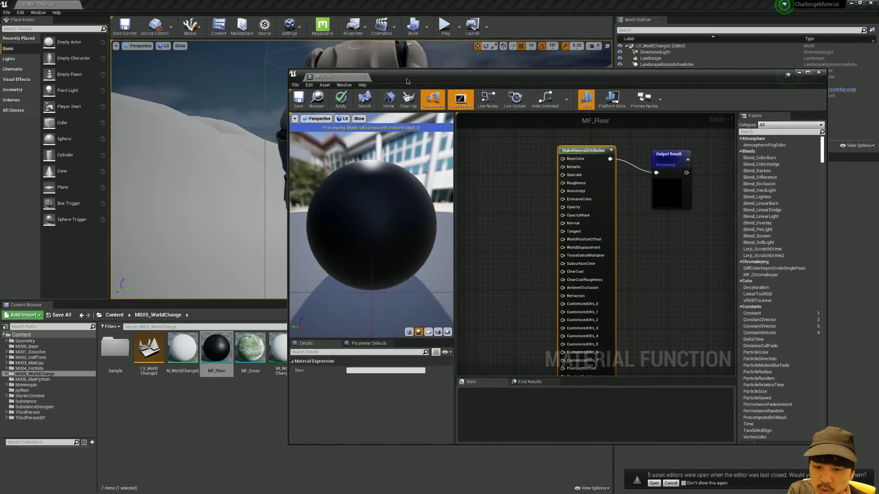
pyautogui.moveTo(512, 180); pyautogui.dragTo(535, 185, button='right')
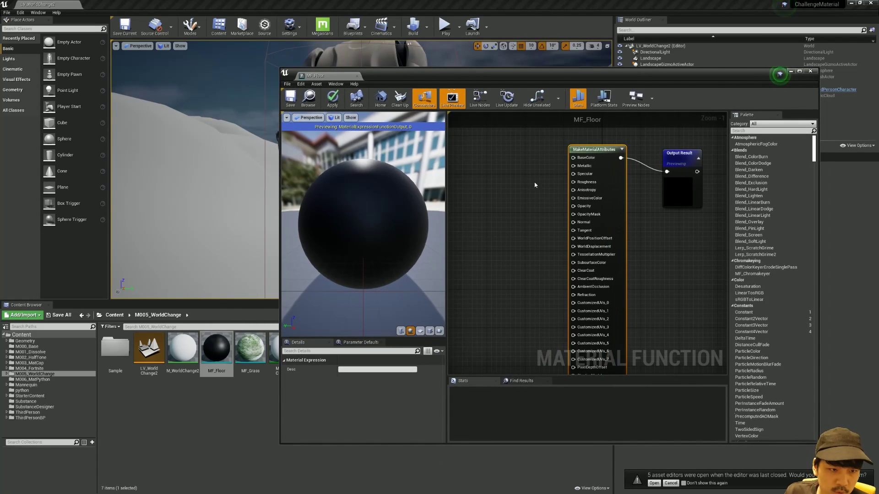
pyautogui.click(26, 402)
pyautogui.moveTo(439, 79); pyautogui.dragTo(531, 56)
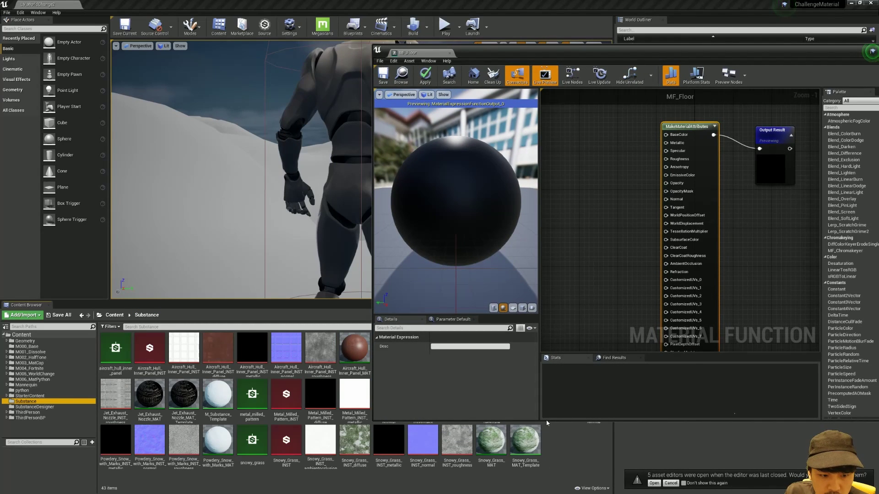
# Bring the five Aircraft_Hull textures into MF_Floor and wire the colour texture to BaseColor
pyautogui.moveTo(546, 420); pyautogui.dragTo(547, 307)
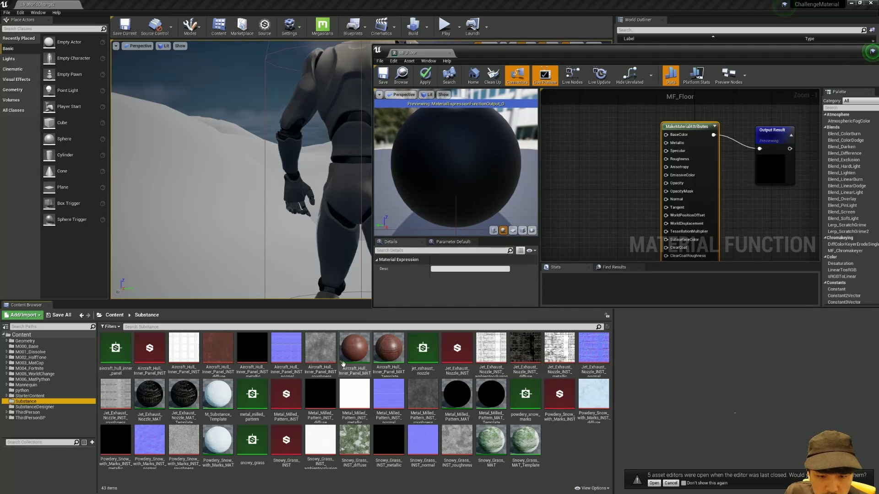
pyautogui.click(184, 348)
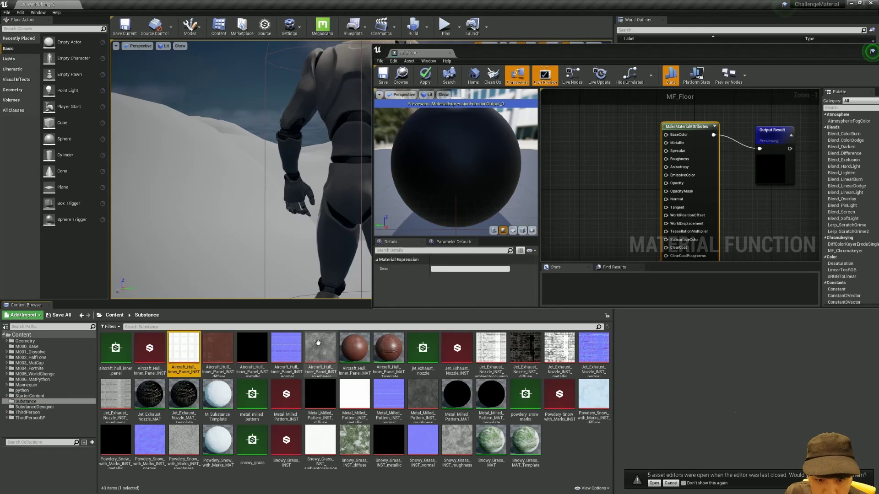
pyautogui.keyDown('shift'); pyautogui.click(321, 348); pyautogui.keyUp('shift')
pyautogui.moveTo(303, 308); pyautogui.dragTo(609, 174)
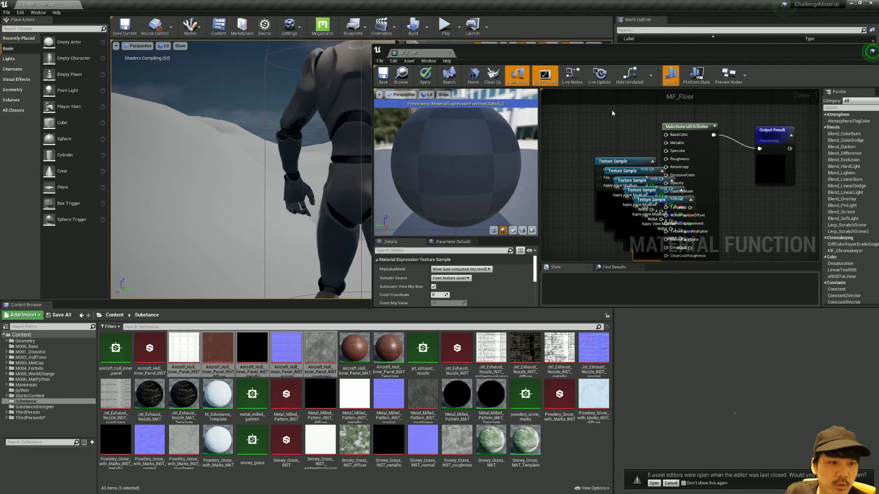
pyautogui.doubleClick(504, 52)
pyautogui.press('Home')
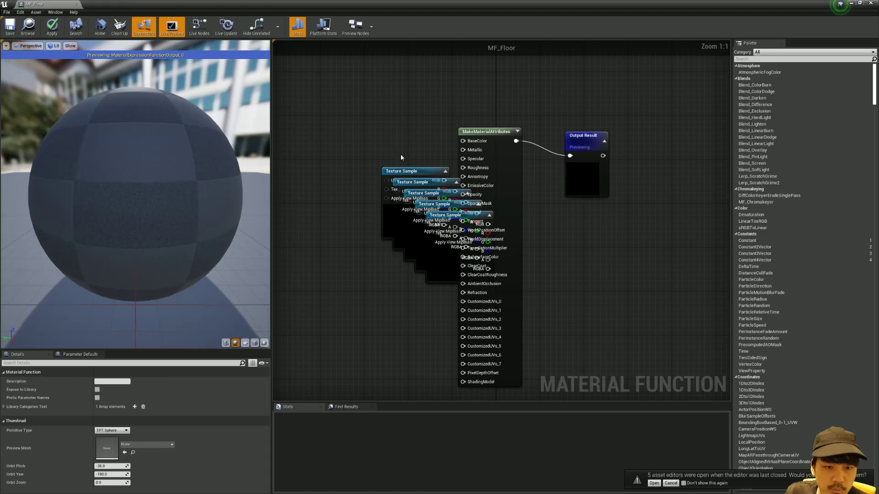
pyautogui.moveTo(398, 175); pyautogui.dragTo(341, 123)
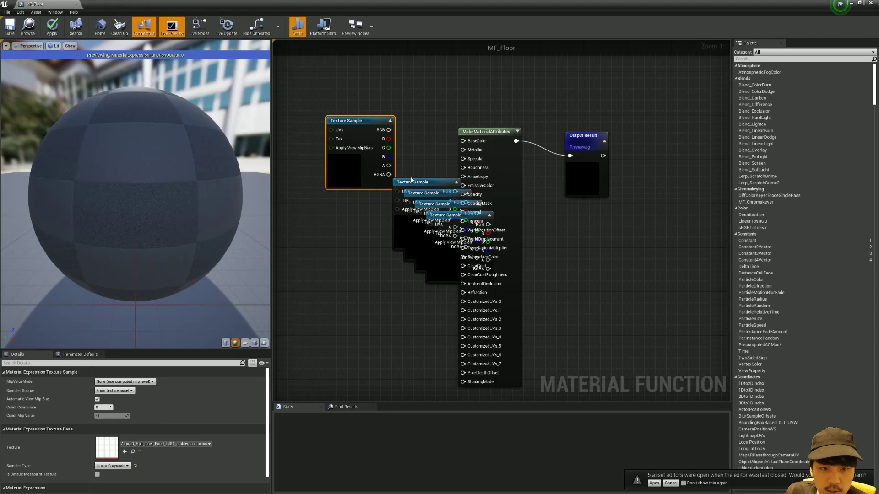
pyautogui.moveTo(366, 116); pyautogui.dragTo(383, 319)
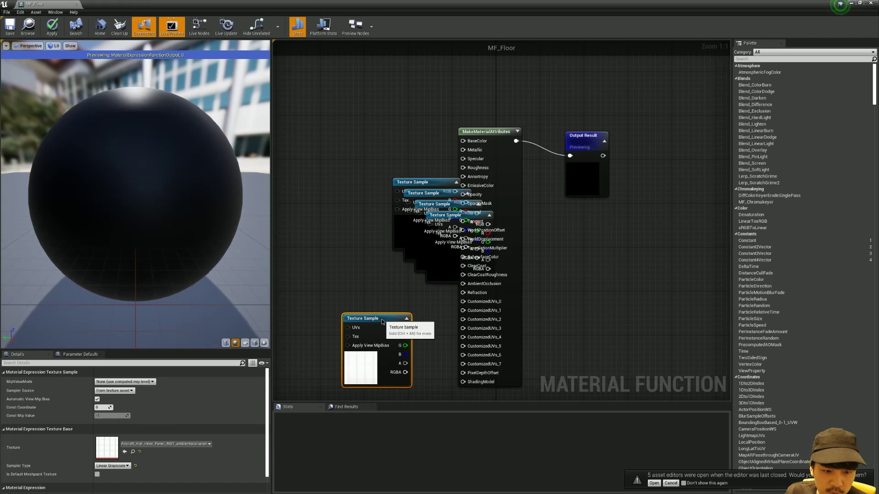
pyautogui.press('Home')
pyautogui.moveTo(423, 157)
pyautogui.mouseDown()
pyautogui.moveTo(352, 85)
pyautogui.moveTo(457, 108)
pyautogui.mouseUp()
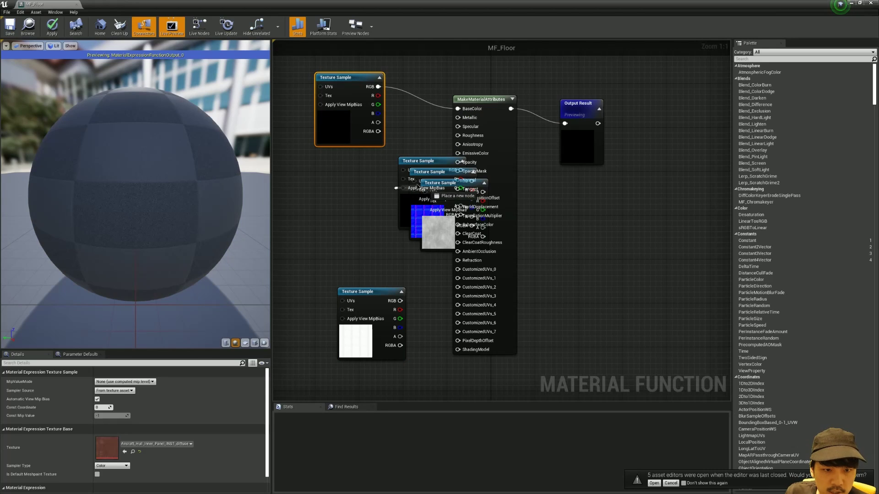
# Delete the unneeded black sample, add Constant 0 for Metallic, wire roughness and normal, and save MF_Floor
pyautogui.moveTo(415, 156); pyautogui.dragTo(324, 180)
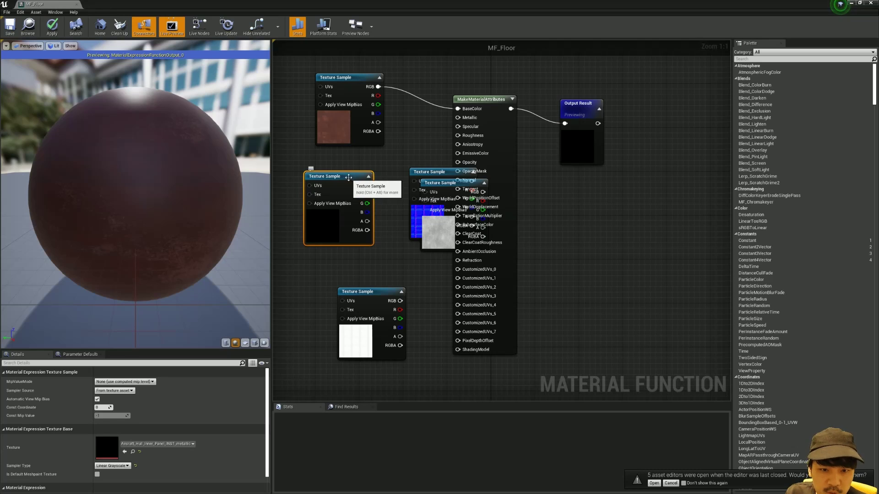
pyautogui.moveTo(345, 176)
pyautogui.mouseDown()
pyautogui.moveTo(422, 145)
pyautogui.moveTo(457, 119)
pyautogui.mouseUp()
pyautogui.press('Delete')
pyautogui.click(333, 163)
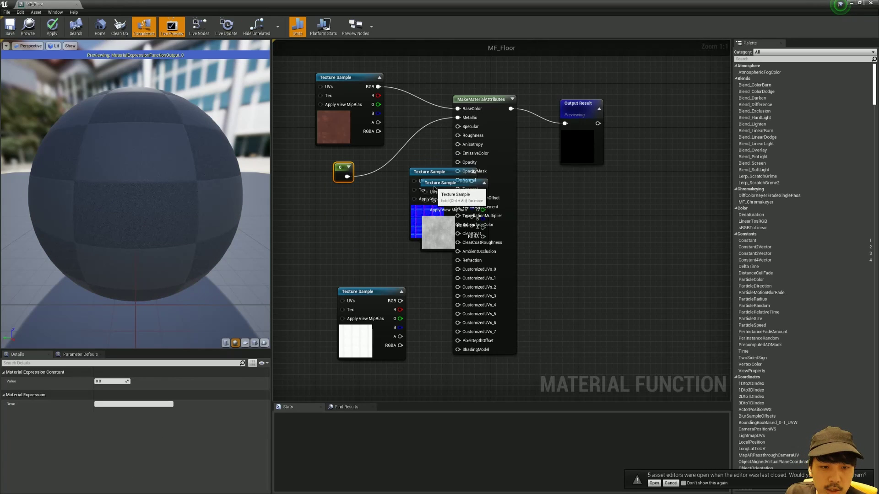
pyautogui.moveTo(434, 188)
pyautogui.mouseDown()
pyautogui.moveTo(317, 208)
pyautogui.moveTo(388, 199)
pyautogui.moveTo(457, 136)
pyautogui.mouseUp()
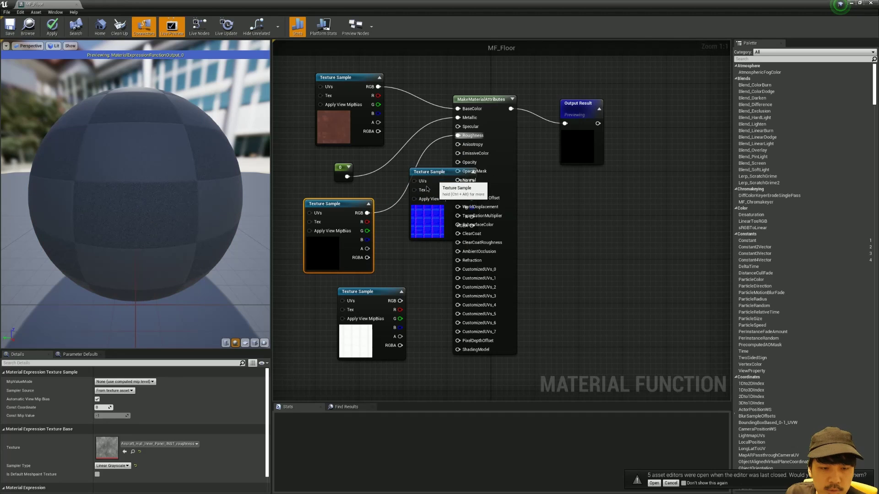
pyautogui.moveTo(464, 176)
pyautogui.mouseDown()
pyautogui.moveTo(409, 225)
pyautogui.moveTo(452, 175)
pyautogui.moveTo(458, 180)
pyautogui.mouseUp()
pyautogui.moveTo(401, 301)
pyautogui.mouseDown()
pyautogui.moveTo(455, 265)
pyautogui.moveTo(458, 252)
pyautogui.mouseUp()
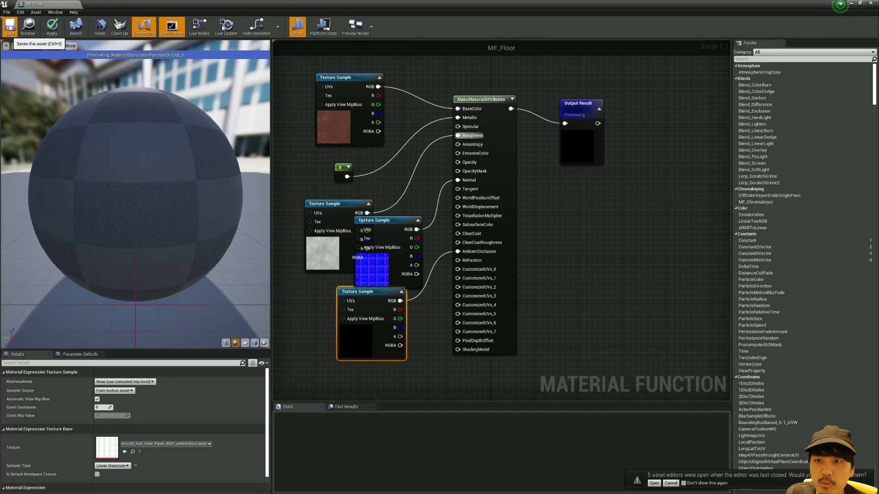
pyautogui.click(15, 35)
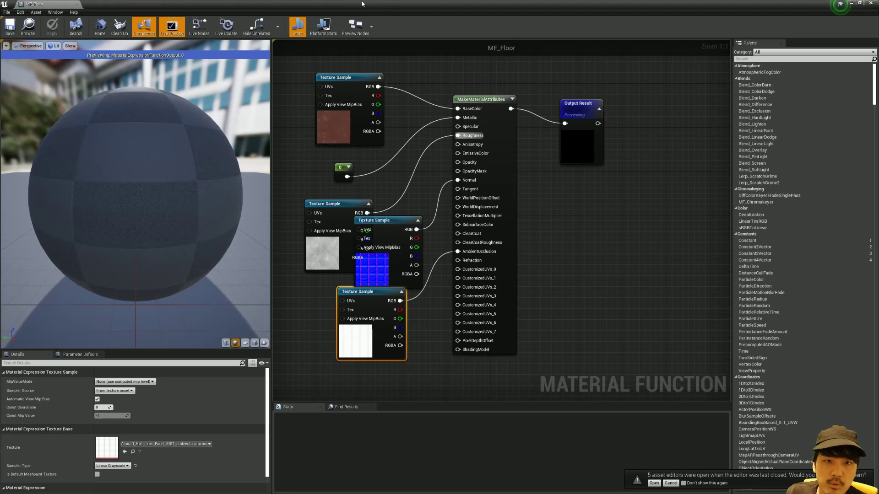
pyautogui.moveTo(351, 8); pyautogui.dragTo(481, 78)
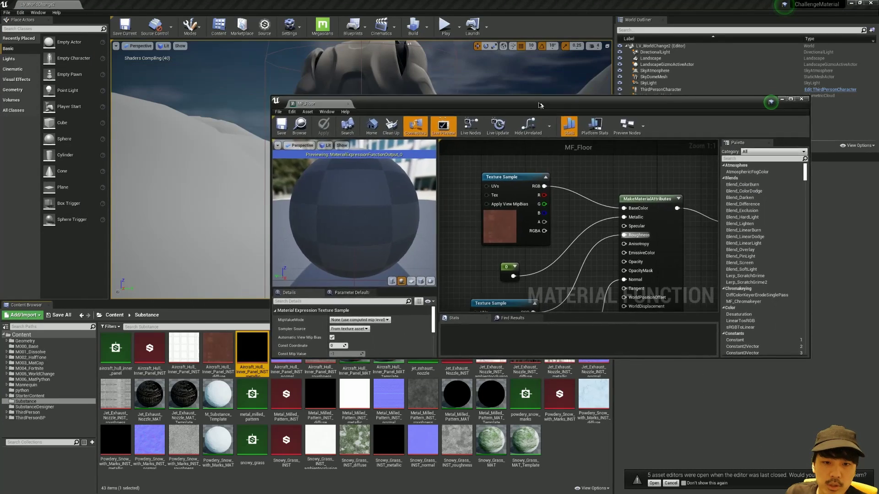
# Close the MF_Floor editor and reopen M_WorldChange2 from the M005_WorldChange folder
pyautogui.click(736, 71)
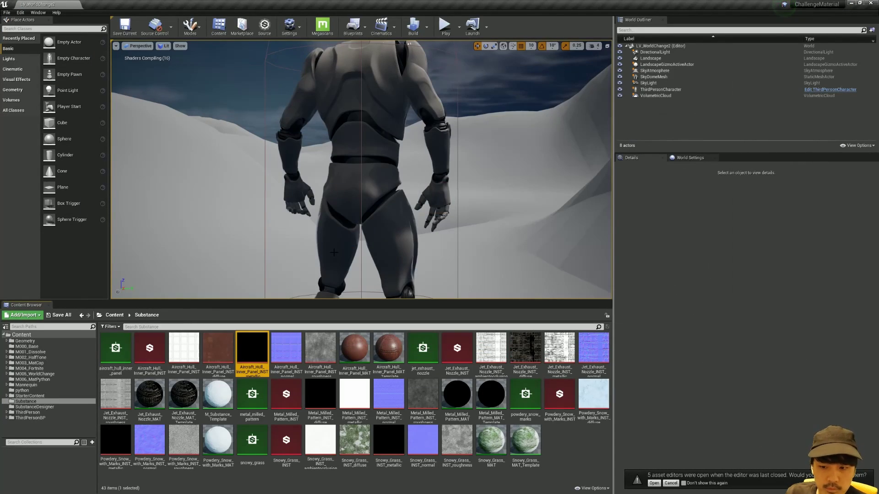
pyautogui.click(33, 374)
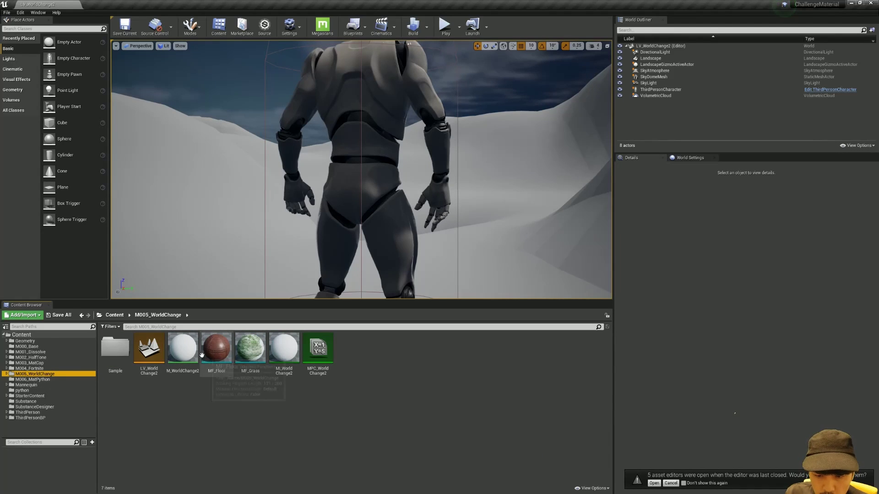
pyautogui.doubleClick(185, 350)
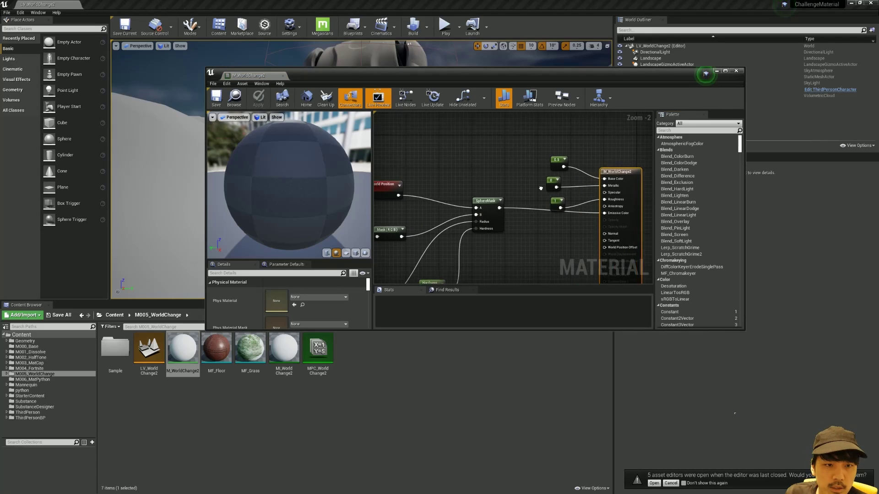
# Delete the material's three constant nodes from the graph
pyautogui.moveTo(541, 188); pyautogui.dragTo(504, 188, button='right')
pyautogui.moveTo(586, 171); pyautogui.dragTo(623, 171)
pyautogui.moveTo(506, 146); pyautogui.dragTo(442, 132, button='right')
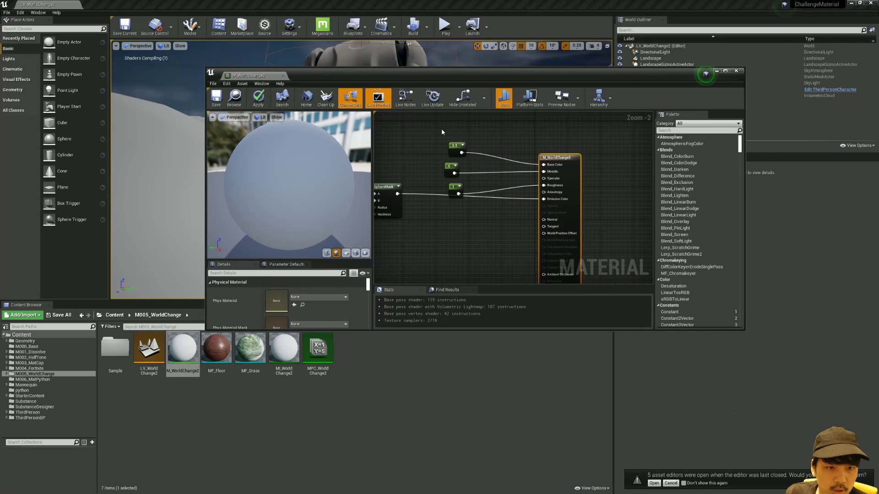
pyautogui.moveTo(460, 188); pyautogui.dragTo(460, 189)
pyautogui.press('Delete')
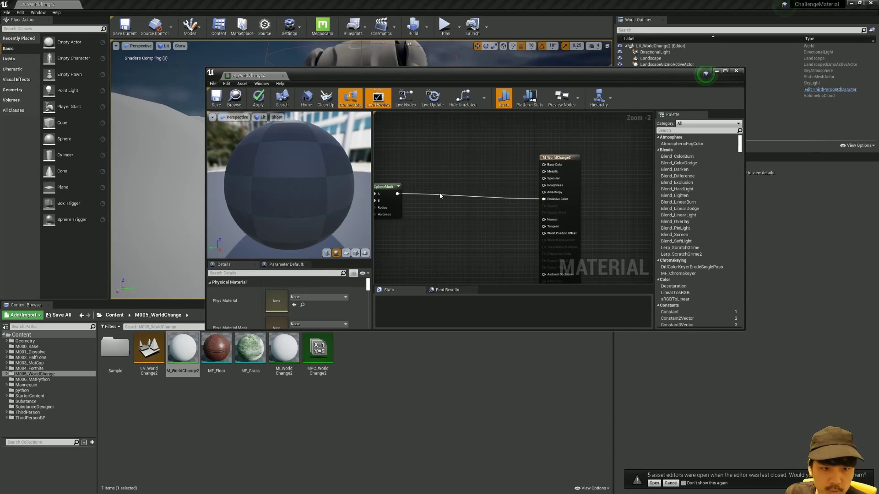
# Enable Use Material Attributes on M_WorldChange2 so it takes one attributes input
pyautogui.press('Home')
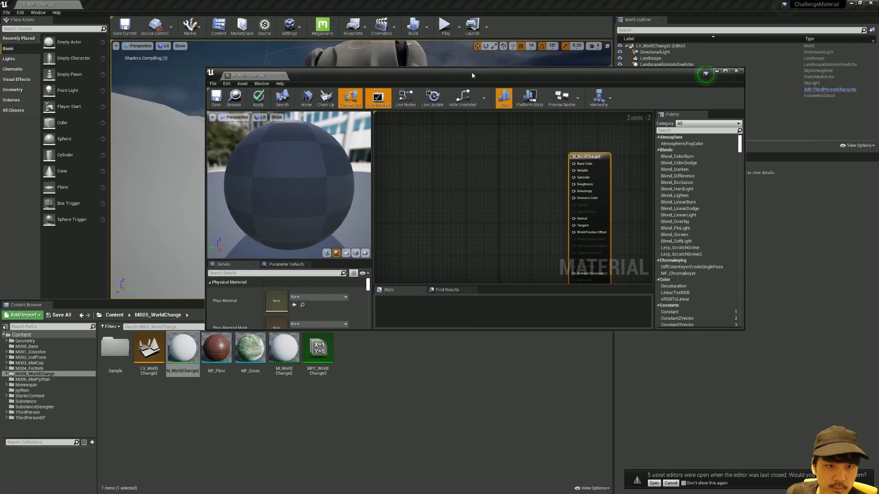
pyautogui.doubleClick(472, 72)
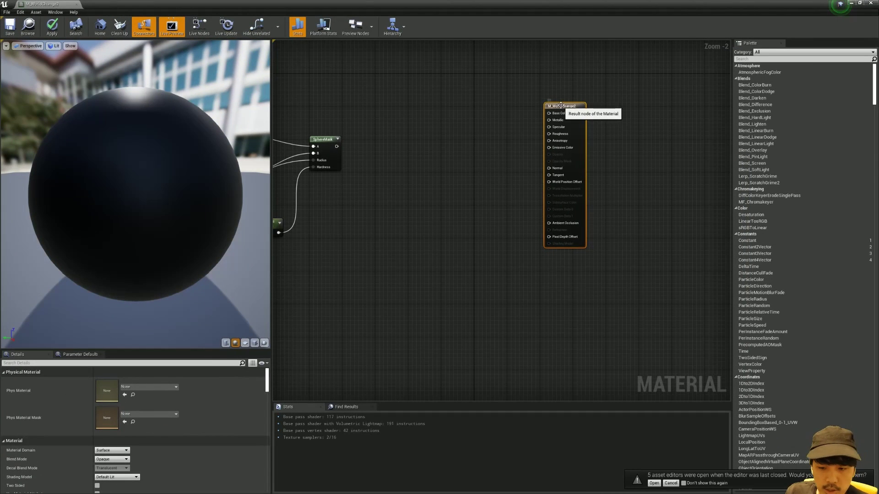
pyautogui.scroll(-2, 110, 453)
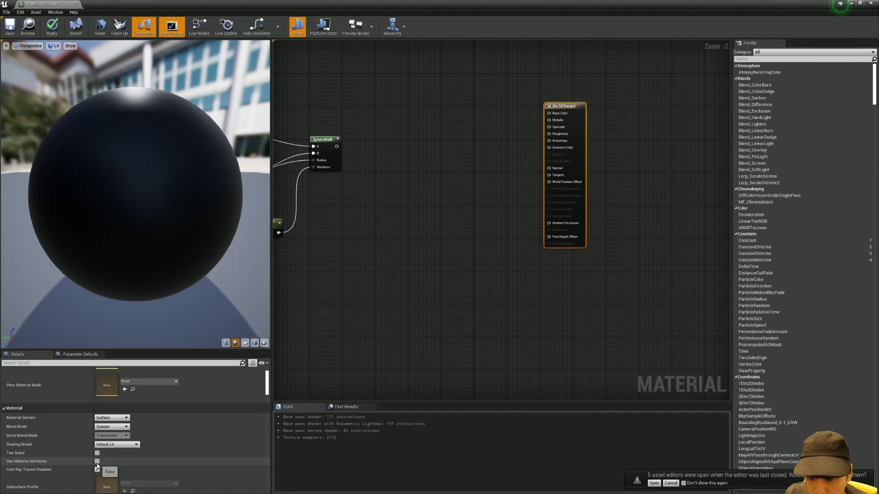
pyautogui.click(97, 462)
# Search the node list for 'material blend' to find BlendMaterialAttributes
pyautogui.rightClick(430, 101)
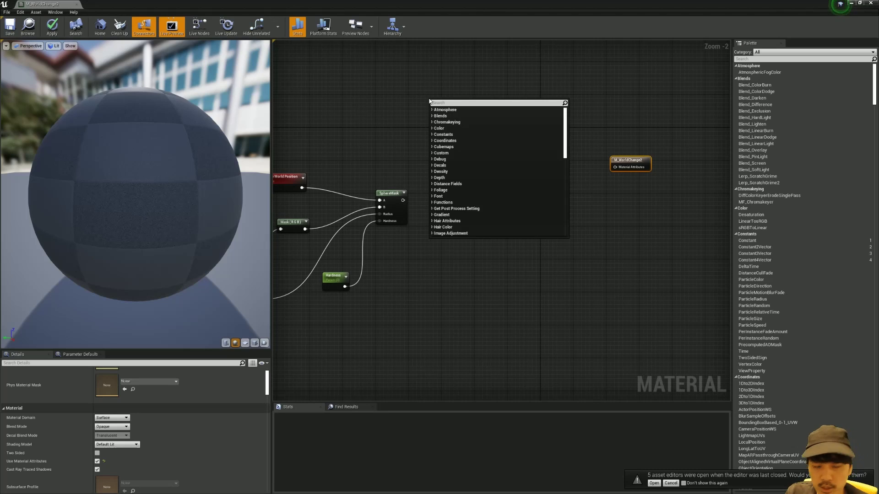
pyautogui.write('blend ma')
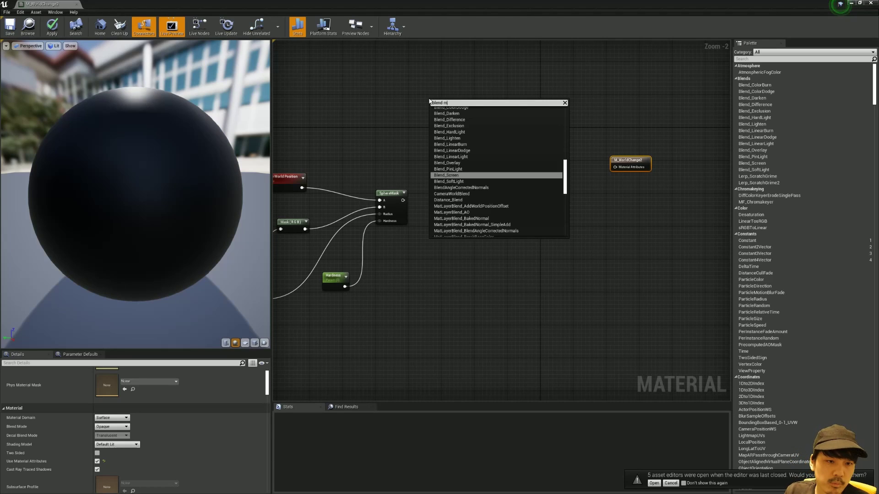
pyautogui.write('teria')
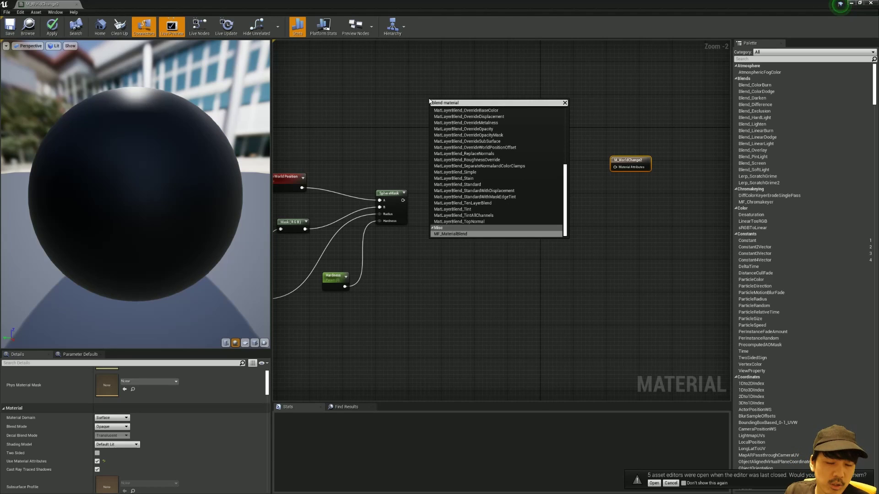
pyautogui.hotkey('ctrl', 'a')
pyautogui.press('BackSpace')
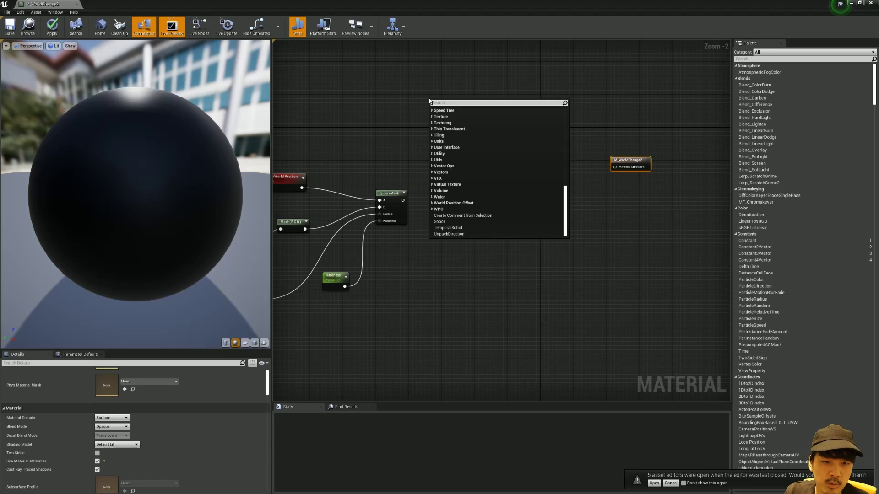
pyautogui.write('material blend')
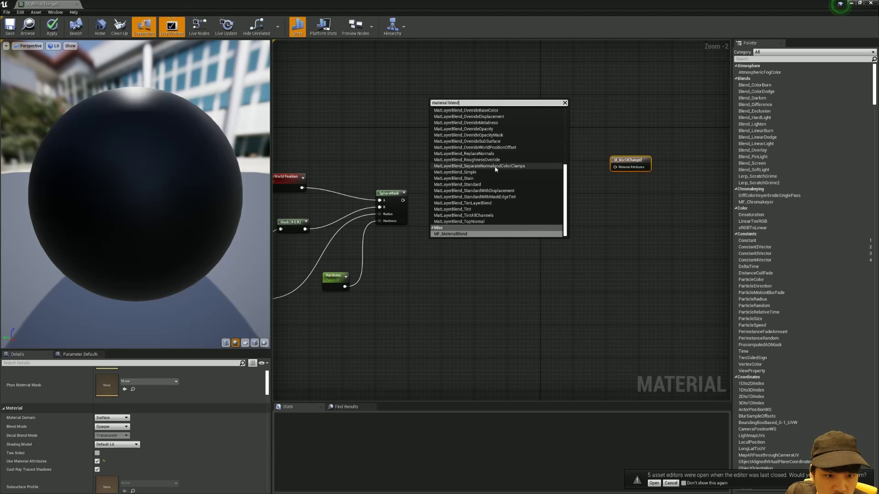
pyautogui.scroll(5, 496, 181)
# Add a BlendMaterialAttributes node and wire SphereMask into its Alpha input
pyautogui.click(456, 116)
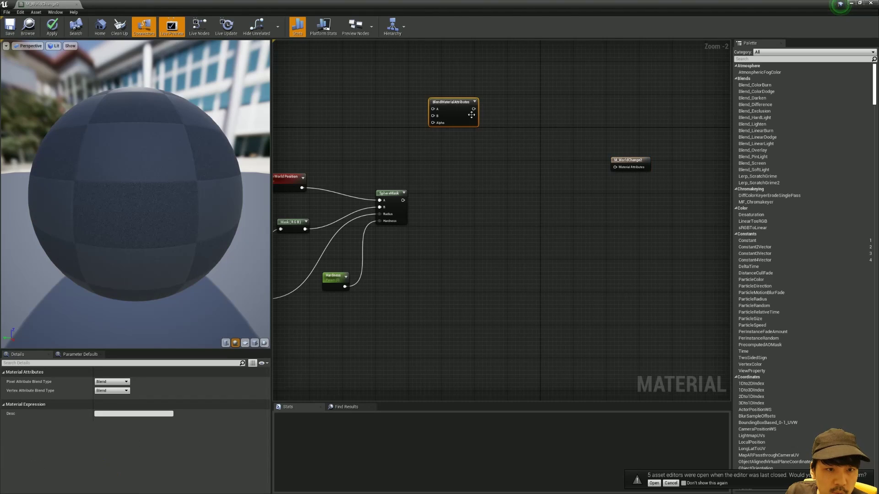
pyautogui.moveTo(403, 132); pyautogui.dragTo(465, 129, button='right')
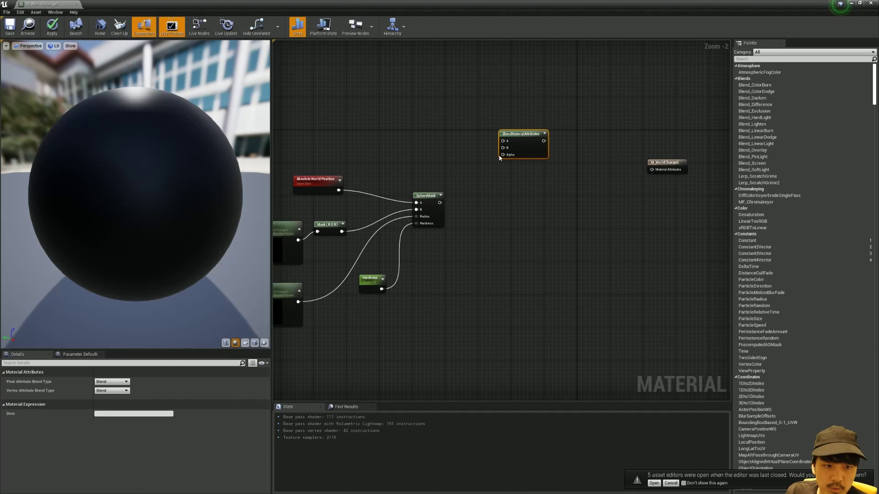
pyautogui.moveTo(439, 202); pyautogui.dragTo(451, 202)
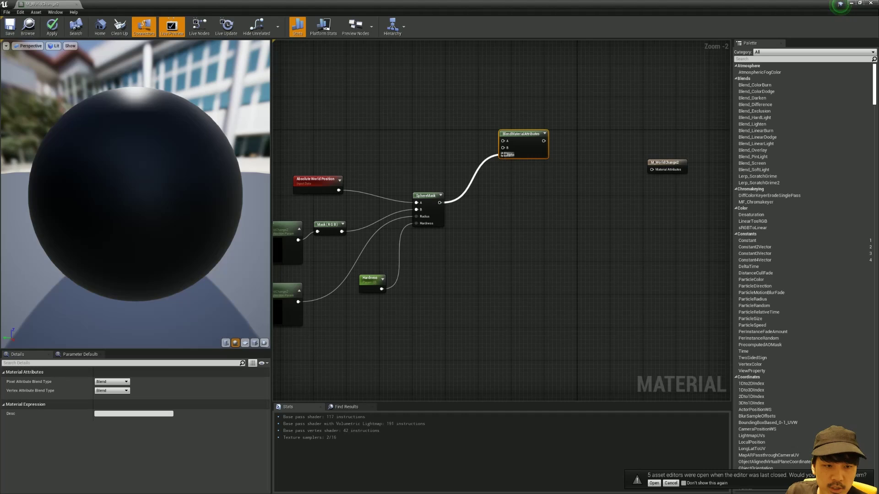
pyautogui.moveTo(506, 155); pyautogui.dragTo(505, 155)
pyautogui.moveTo(497, 187); pyautogui.dragTo(575, 226, button='right')
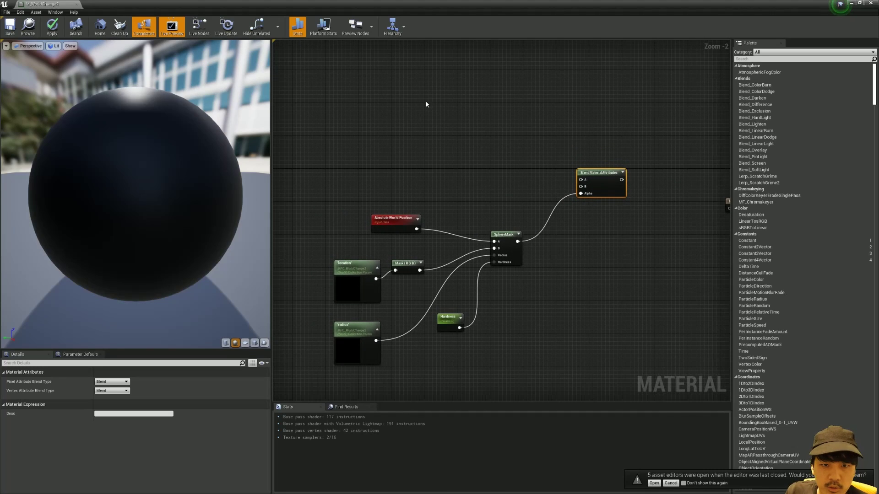
# Drag the MF_Floor and MF_Grass functions from the Content Browser into the graph
pyautogui.moveTo(328, 3); pyautogui.dragTo(508, 40)
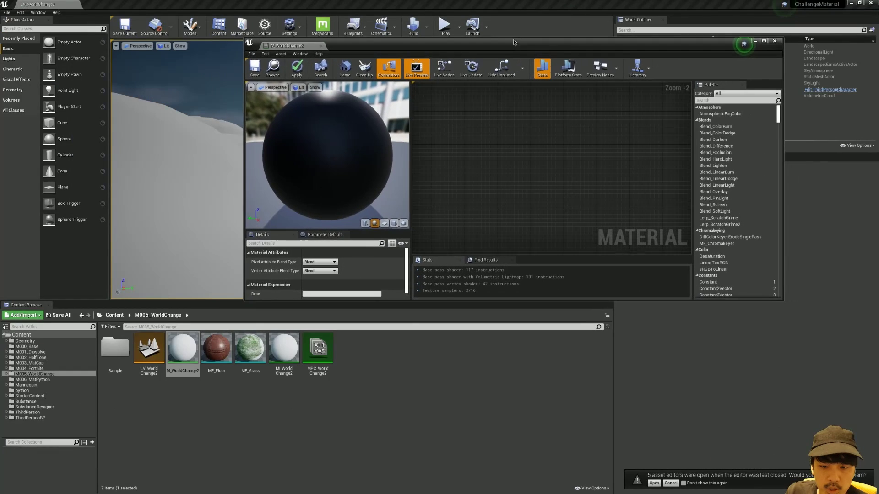
pyautogui.moveTo(231, 352); pyautogui.dragTo(489, 172)
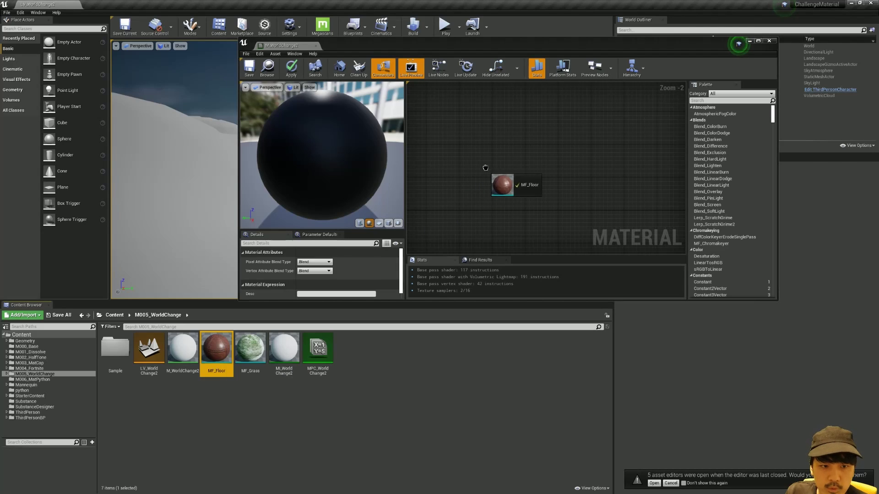
pyautogui.moveTo(250, 348); pyautogui.dragTo(578, 166)
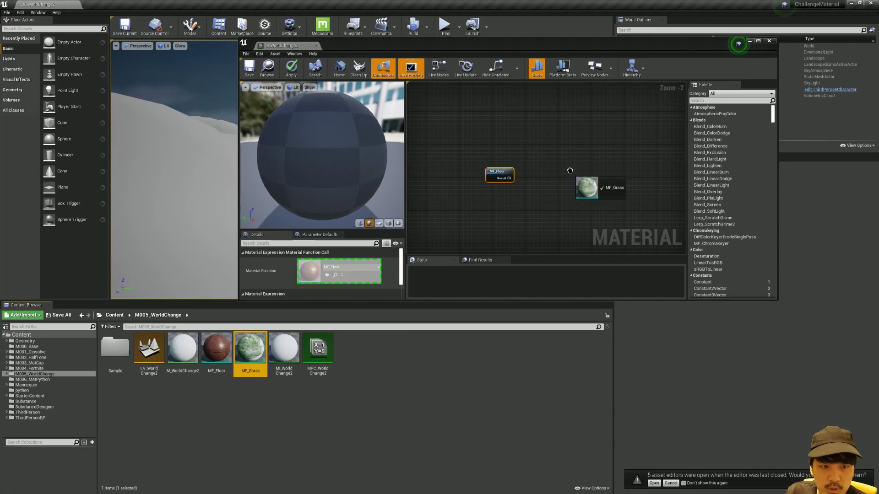
pyautogui.moveTo(584, 133); pyautogui.dragTo(517, 127, button='right')
pyautogui.doubleClick(521, 42)
pyautogui.moveTo(480, 88); pyautogui.dragTo(516, 74, button='right')
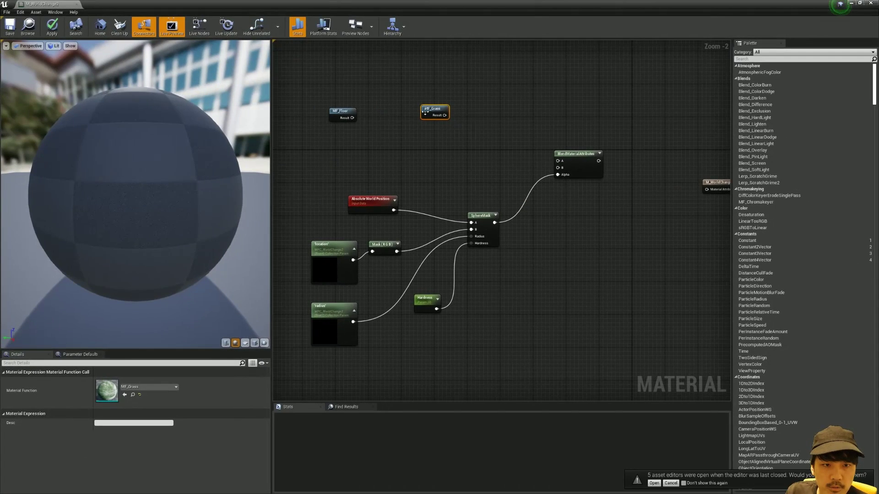
# Wire MF_Floor to B, MF_Grass to A, the blend to the result, then save
pyautogui.moveTo(332, 112)
pyautogui.mouseDown()
pyautogui.moveTo(446, 158)
pyautogui.moveTo(559, 168)
pyautogui.mouseUp()
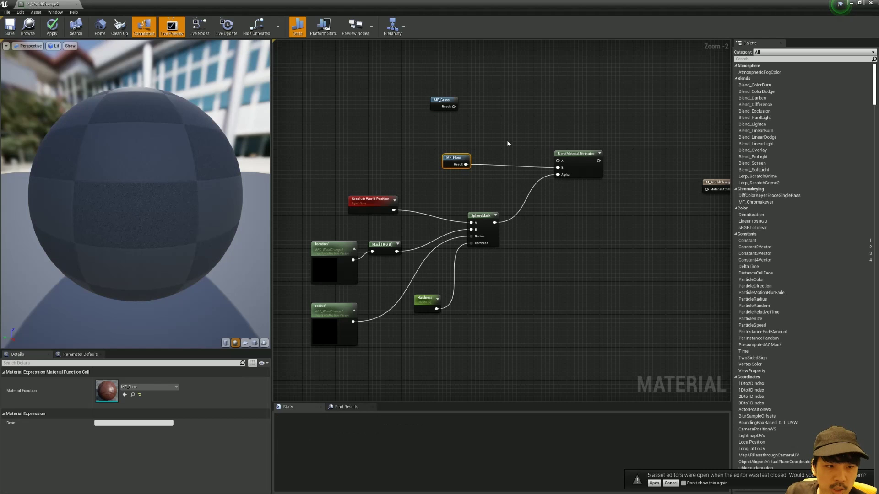
pyautogui.moveTo(454, 107); pyautogui.dragTo(558, 161)
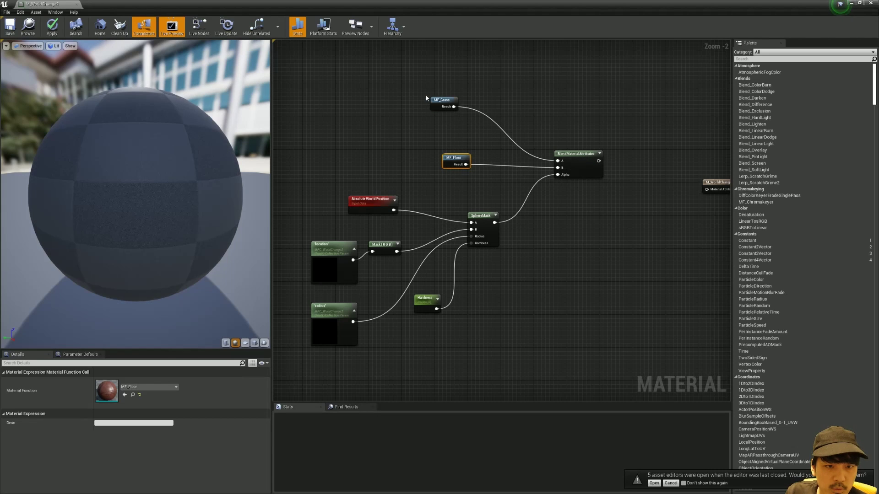
pyautogui.moveTo(440, 100); pyautogui.dragTo(447, 124)
pyautogui.moveTo(447, 123); pyautogui.dragTo(344, 123, button='right')
pyautogui.moveTo(492, 161)
pyautogui.mouseDown()
pyautogui.moveTo(602, 190)
pyautogui.moveTo(577, 158)
pyautogui.mouseUp()
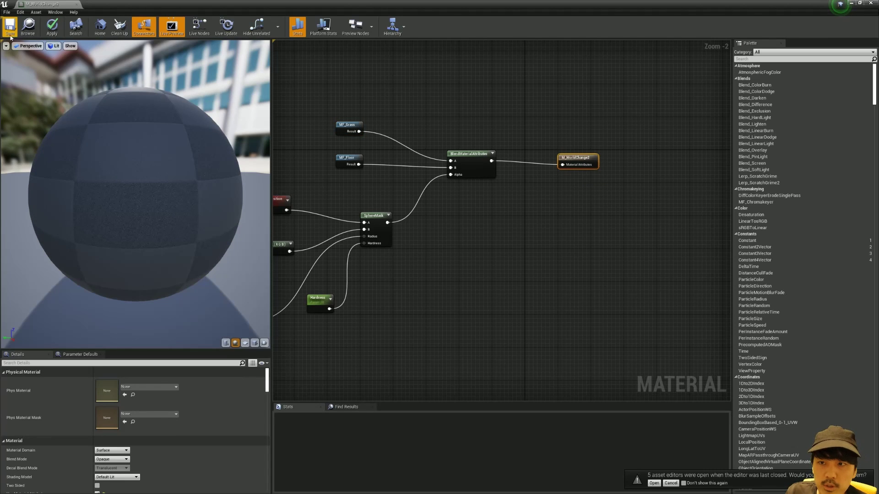
pyautogui.hotkey('ctrl', 's')
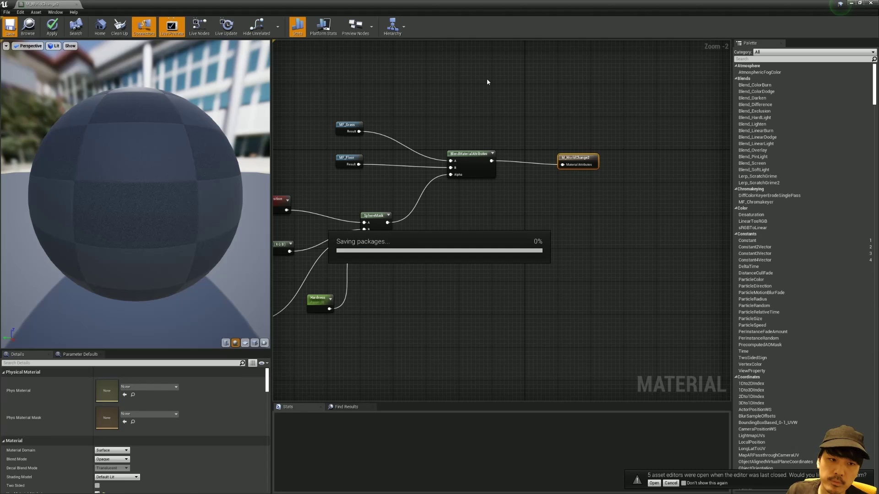
# Play the level, running the character across floor and grass areas, then stop and return to the material
pyautogui.moveTo(303, 4); pyautogui.dragTo(450, 316)
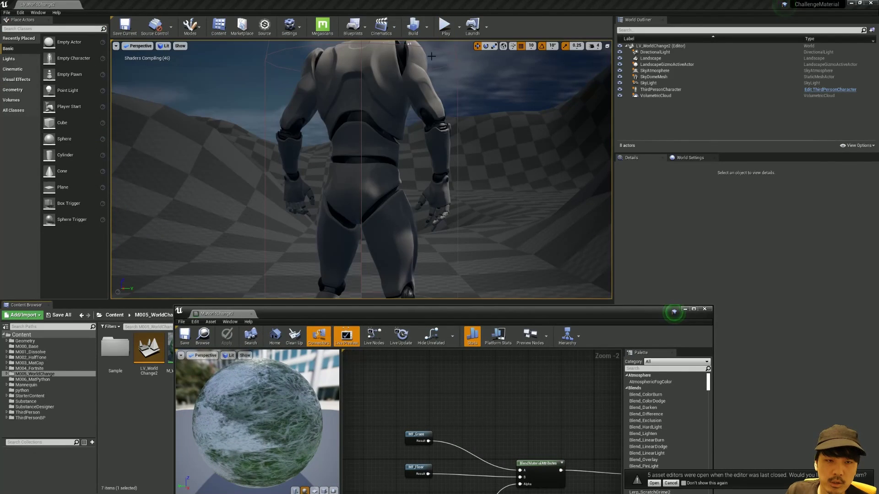
pyautogui.click(452, 33)
pyautogui.click(358, 212)
pyautogui.press('w')
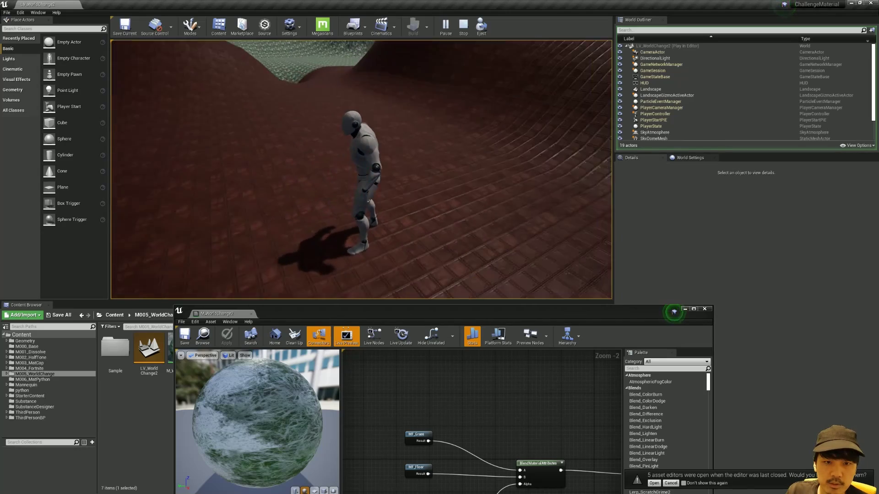
pyautogui.press('w')
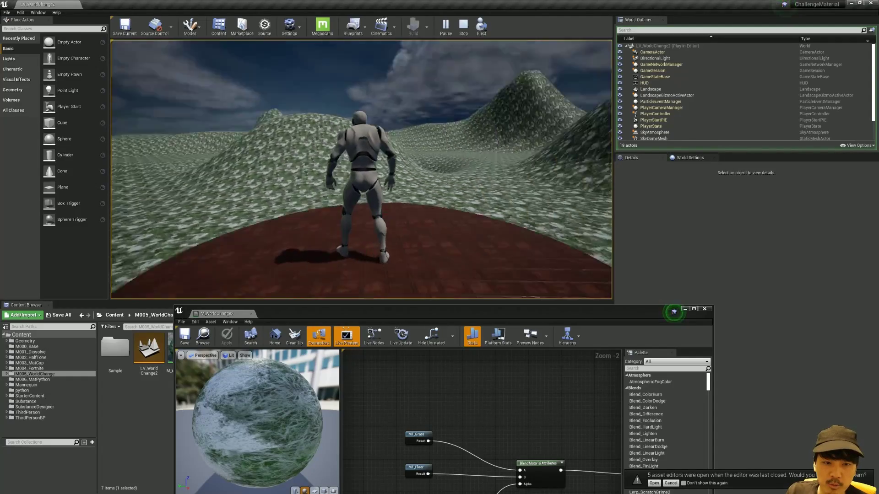
pyautogui.press('w')
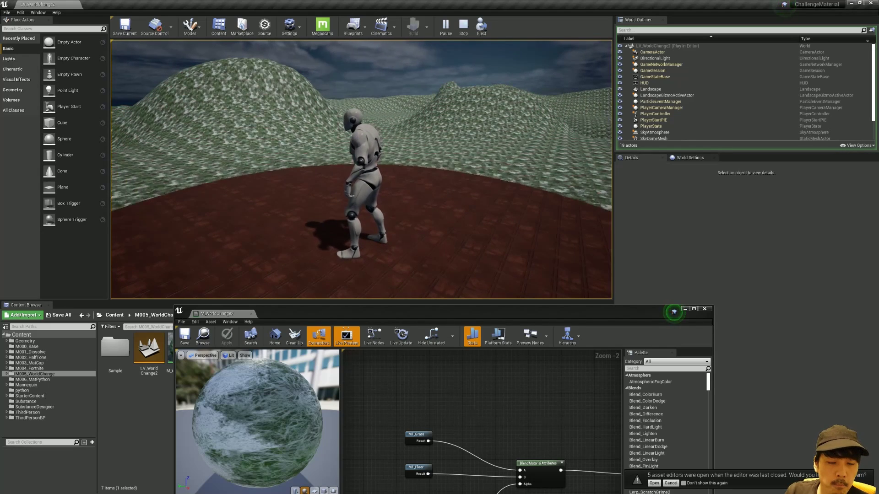
pyautogui.press('Escape')
pyautogui.moveTo(483, 319); pyautogui.dragTo(424, 93)
# Move the material output node right and MF_Grass and MF_Floor further left
pyautogui.scroll(-3, 426, 166)
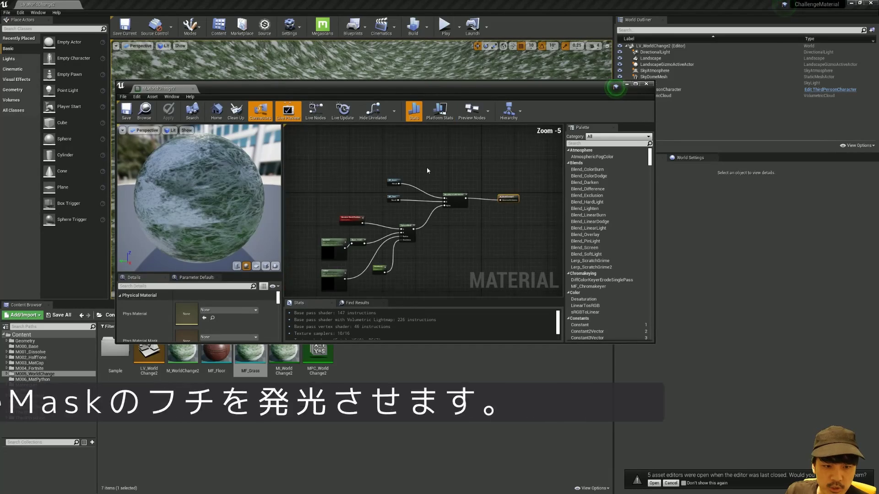
pyautogui.doubleClick(410, 86)
pyautogui.scroll(4, 439, 176)
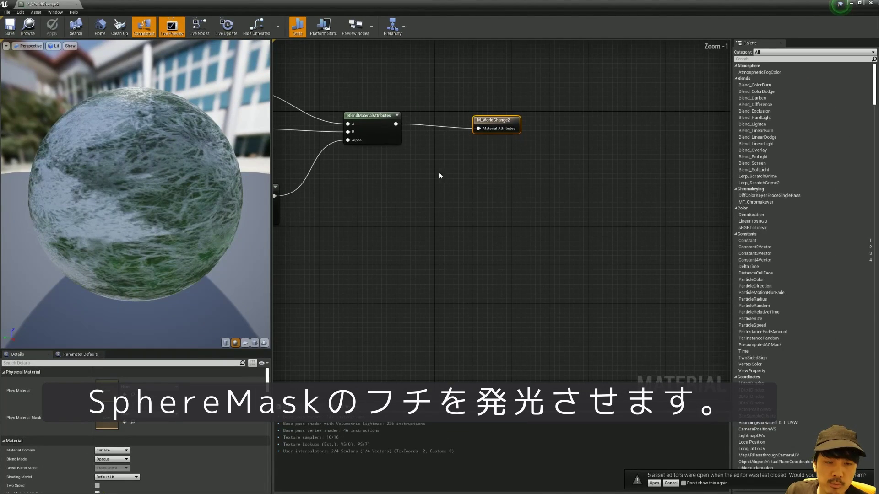
pyautogui.moveTo(498, 119); pyautogui.dragTo(556, 119)
pyautogui.moveTo(556, 138); pyautogui.dragTo(714, 142, button='right')
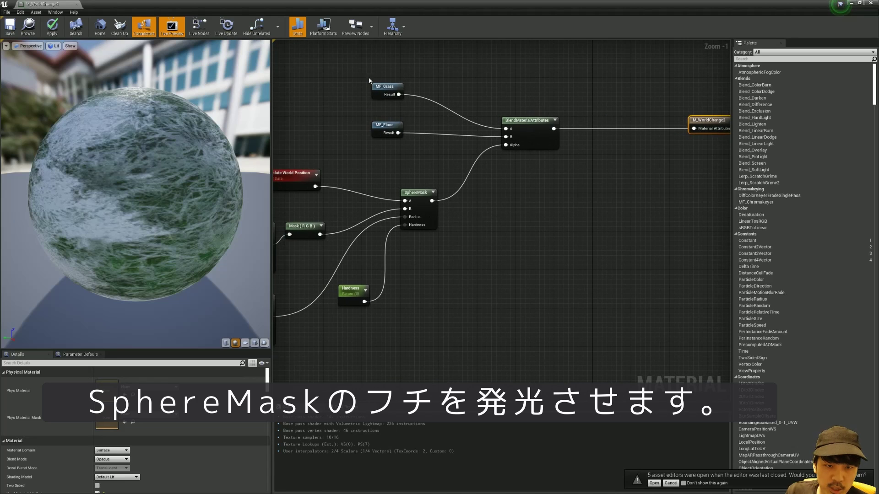
pyautogui.moveTo(355, 78)
pyautogui.mouseDown()
pyautogui.moveTo(390, 144)
pyautogui.moveTo(328, 132)
pyautogui.mouseUp()
pyautogui.click(430, 85)
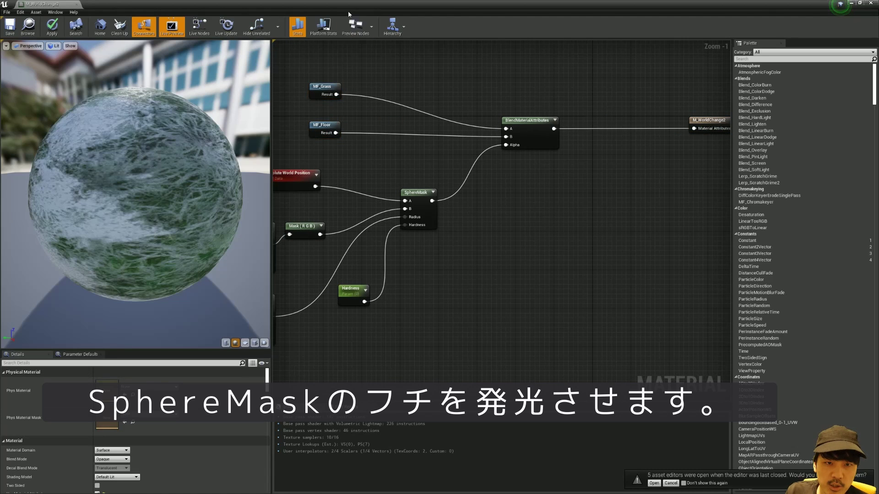
pyautogui.moveTo(430, 85)
pyautogui.mouseDown(button='right')
pyautogui.moveTo(465, 86)
pyautogui.moveTo(549, 57)
pyautogui.mouseUp(button='right')
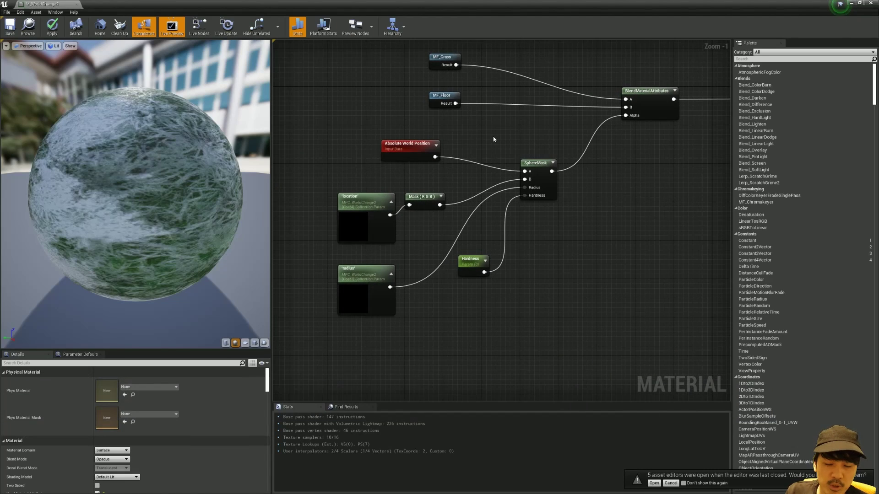
# Regroup the input nodes, location and Hardness nodes closer to the SphereMask
pyautogui.moveTo(494, 139); pyautogui.dragTo(518, 137, button='right')
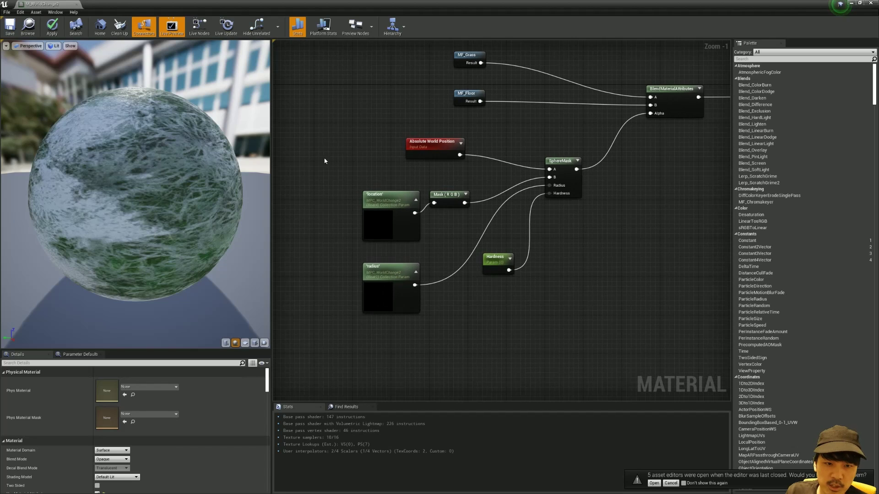
pyautogui.moveTo(321, 141); pyautogui.dragTo(567, 306)
pyautogui.moveTo(565, 157); pyautogui.dragTo(493, 191)
pyautogui.click(443, 104)
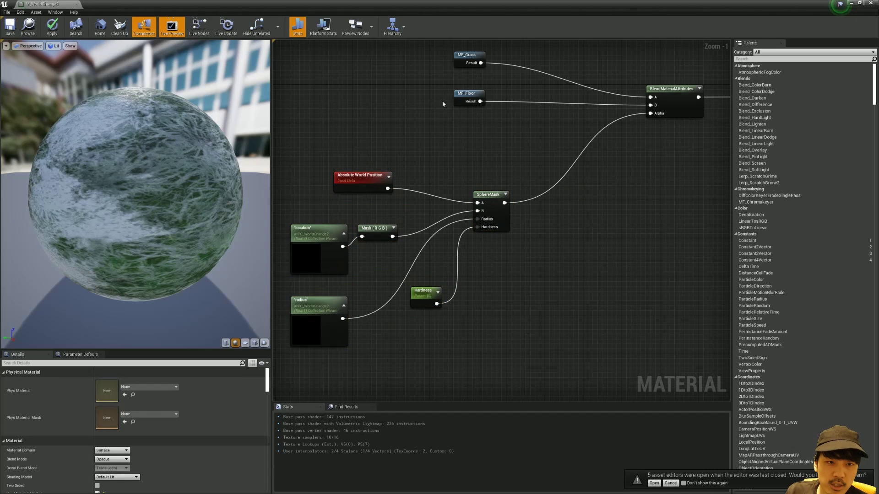
pyautogui.moveTo(622, 108)
pyautogui.mouseDown()
pyautogui.moveTo(663, 117)
pyautogui.moveTo(537, 88)
pyautogui.mouseUp()
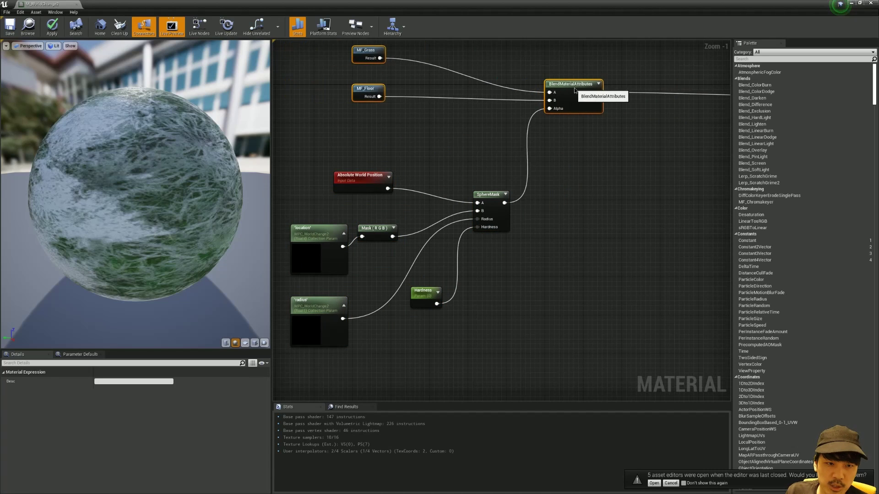
pyautogui.click(508, 182)
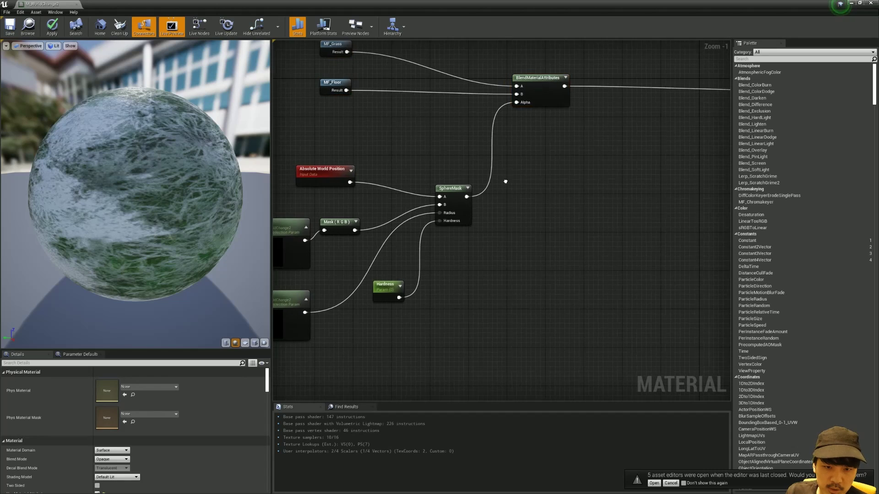
pyautogui.moveTo(513, 186); pyautogui.dragTo(565, 178, button='right')
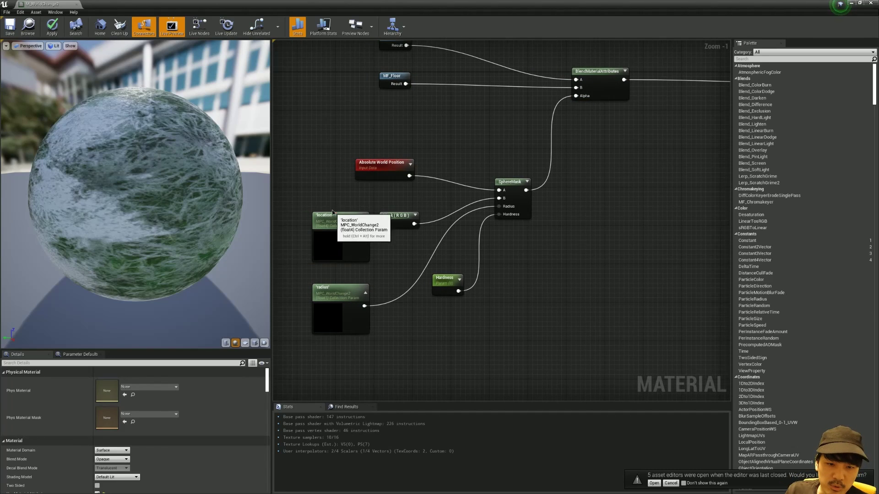
pyautogui.moveTo(335, 214); pyautogui.dragTo(330, 203)
pyautogui.moveTo(427, 204); pyautogui.dragTo(428, 183, button='right')
pyautogui.moveTo(443, 255); pyautogui.dragTo(438, 259)
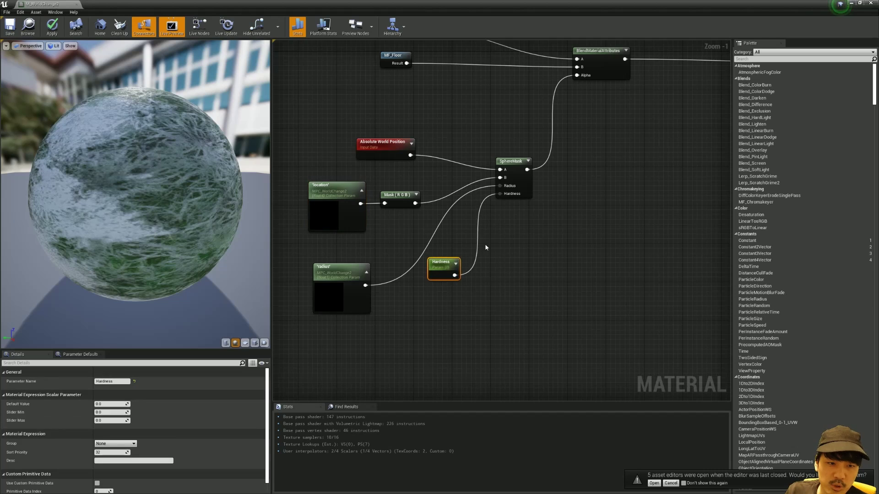
pyautogui.moveTo(512, 237); pyautogui.dragTo(469, 243, button='right')
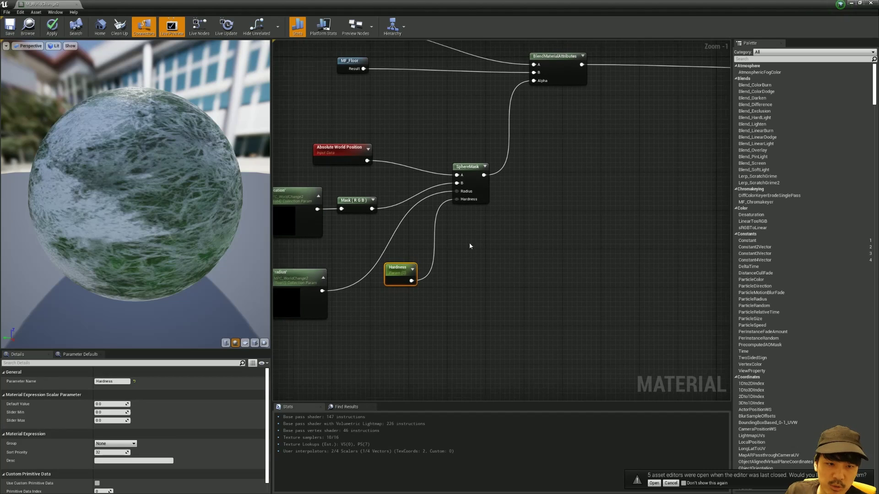
# Duplicate the SphereMask node and place the copy to the right
pyautogui.click(484, 188)
pyautogui.hotkey('ctrl', 'c')
pyautogui.hotkey('ctrl', 'v')
pyautogui.moveTo(565, 197); pyautogui.dragTo(514, 189, button='right')
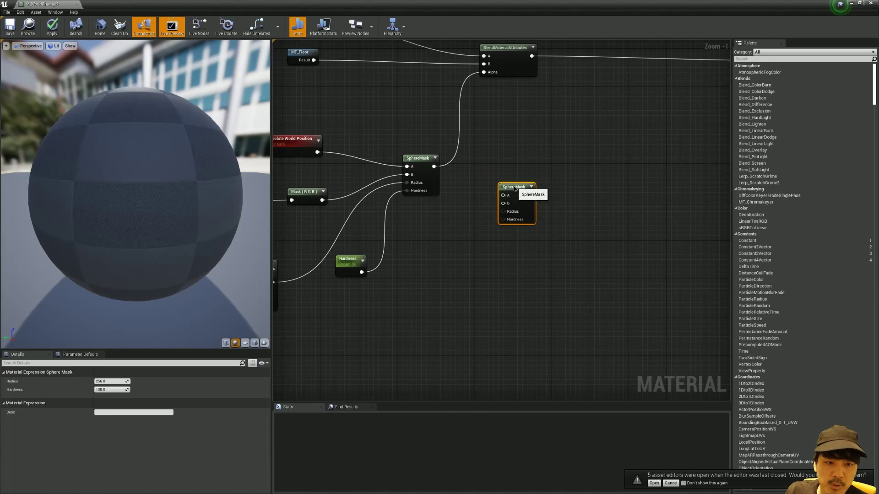
pyautogui.moveTo(475, 159); pyautogui.dragTo(529, 163, button='right')
pyautogui.moveTo(414, 176); pyautogui.dragTo(426, 169, button='right')
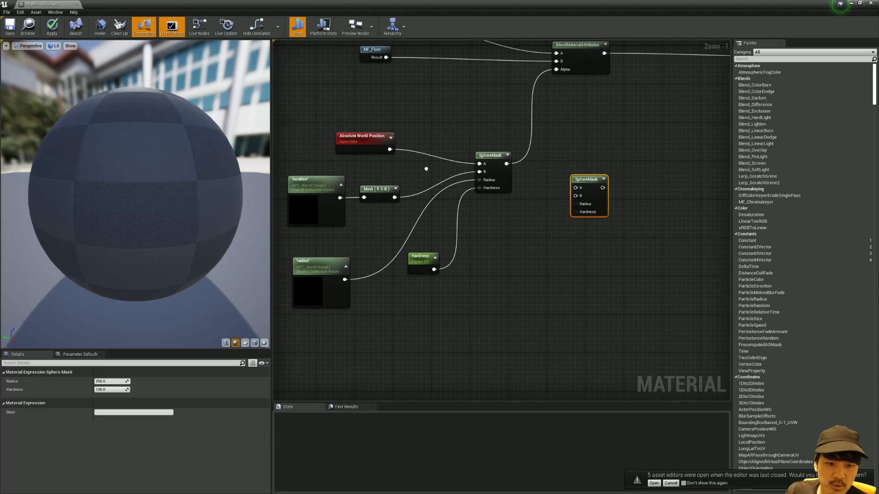
pyautogui.moveTo(326, 263); pyautogui.dragTo(320, 258)
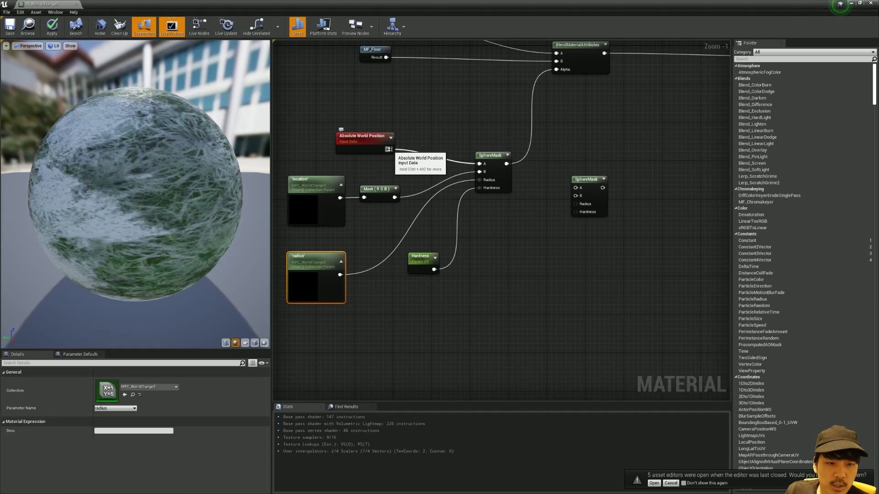
# Wire Absolute World Position, Mask (RGB) and Hardness into the second SphereMask's A, B and Hardness
pyautogui.moveTo(389, 149); pyautogui.dragTo(576, 187)
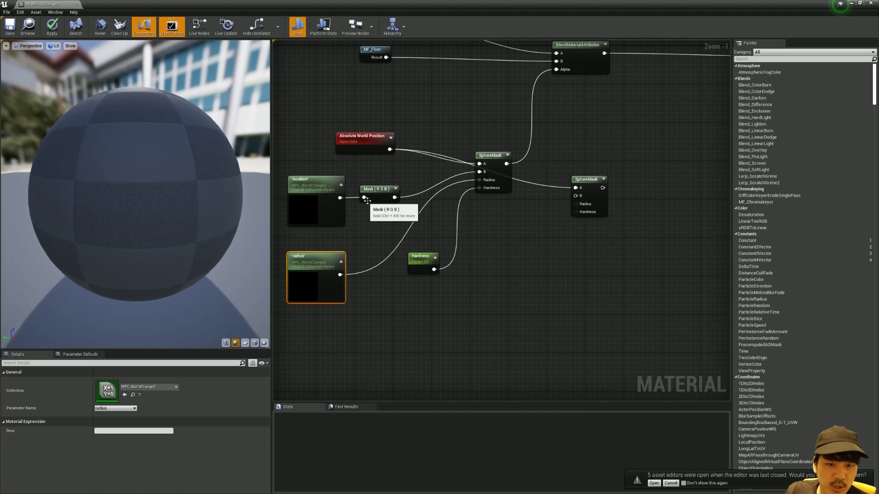
pyautogui.moveTo(394, 197); pyautogui.dragTo(576, 196)
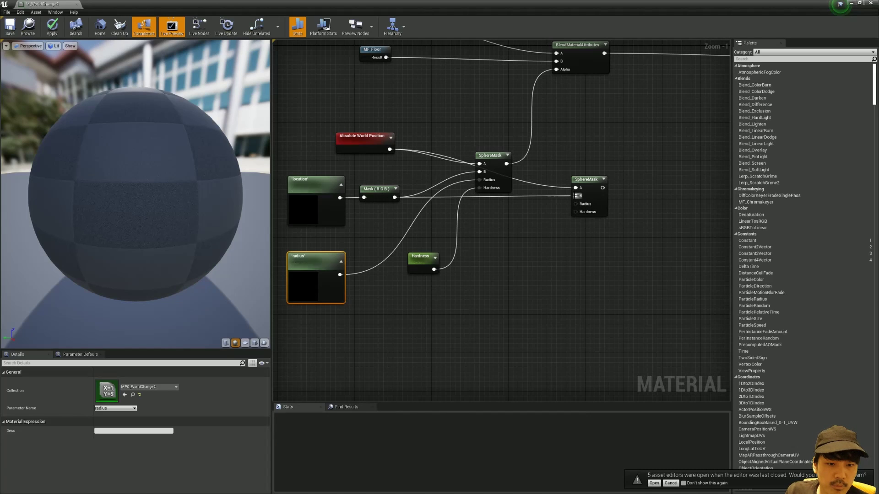
pyautogui.moveTo(437, 271)
pyautogui.mouseDown()
pyautogui.moveTo(434, 280)
pyautogui.moveTo(576, 212)
pyautogui.mouseUp()
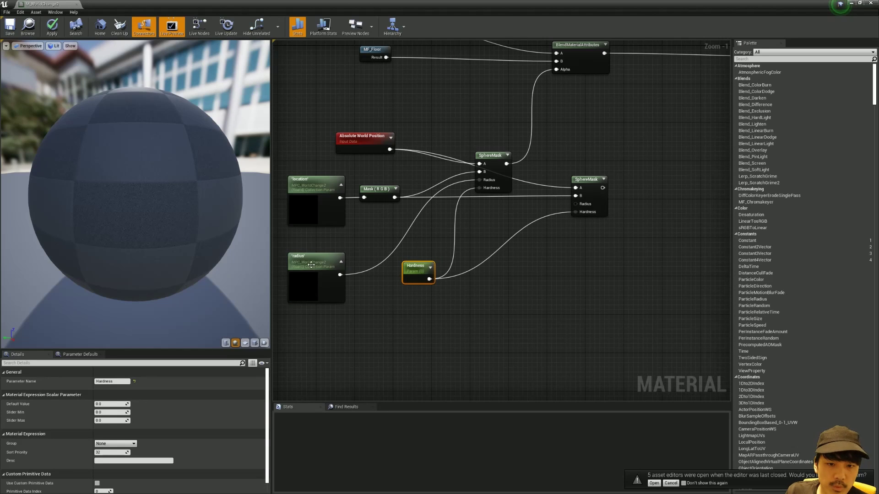
pyautogui.moveTo(311, 264); pyautogui.dragTo(311, 255)
pyautogui.moveTo(417, 270); pyautogui.dragTo(417, 304)
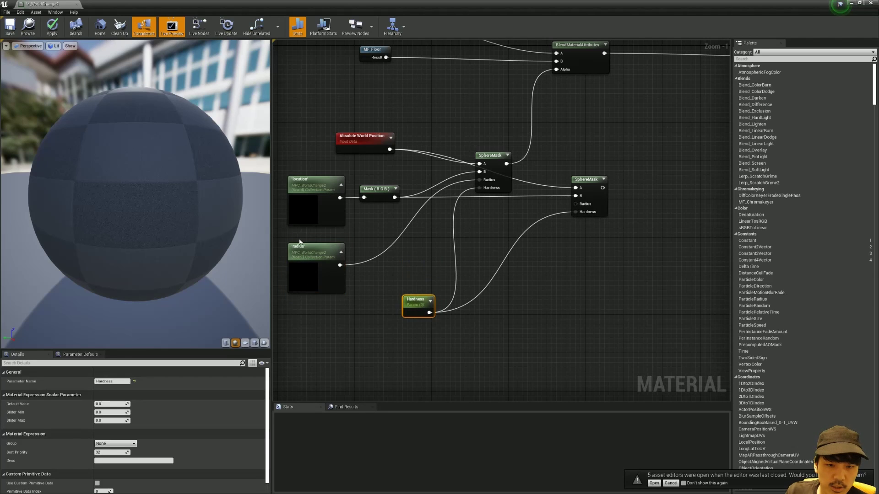
pyautogui.moveTo(300, 242); pyautogui.dragTo(294, 242)
# Add a Subtract node with radius wired into its A input
pyautogui.rightClick(389, 262)
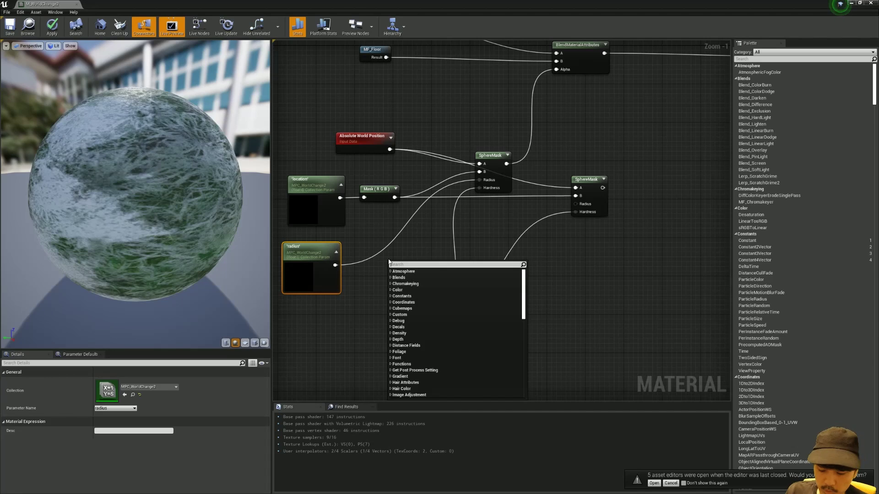
pyautogui.write('s')
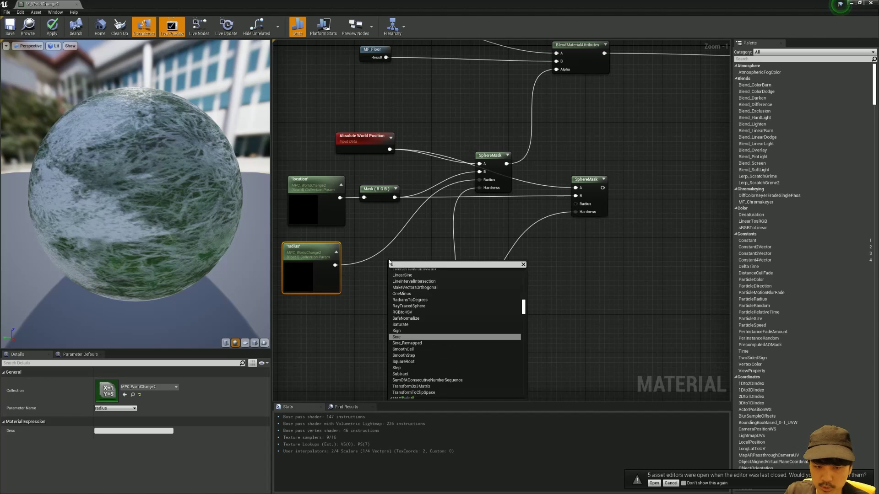
pyautogui.write('ubtra')
pyautogui.press('Return')
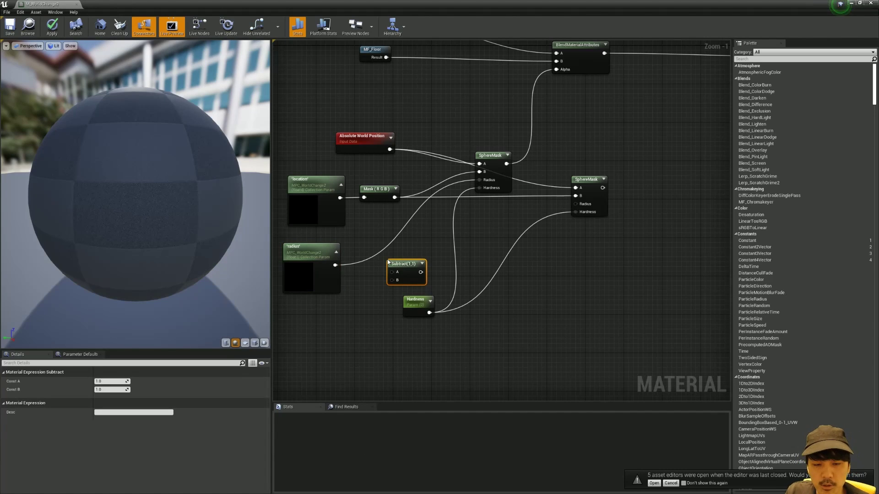
pyautogui.moveTo(336, 266); pyautogui.dragTo(397, 275)
# Create a Line Width scalar parameter for Subtract B and drive the second SphereMask's Radius with the result
pyautogui.click(341, 323)
pyautogui.rightClick(341, 328)
pyautogui.click(350, 353)
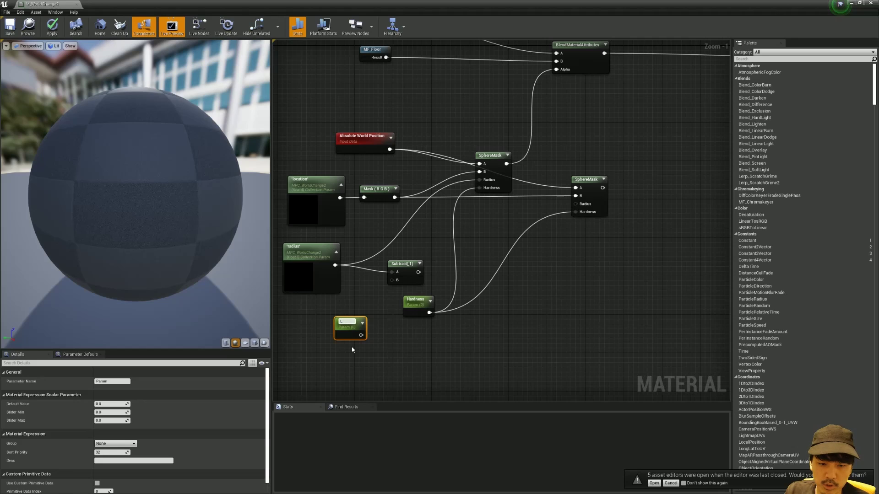
pyautogui.write('ine Width')
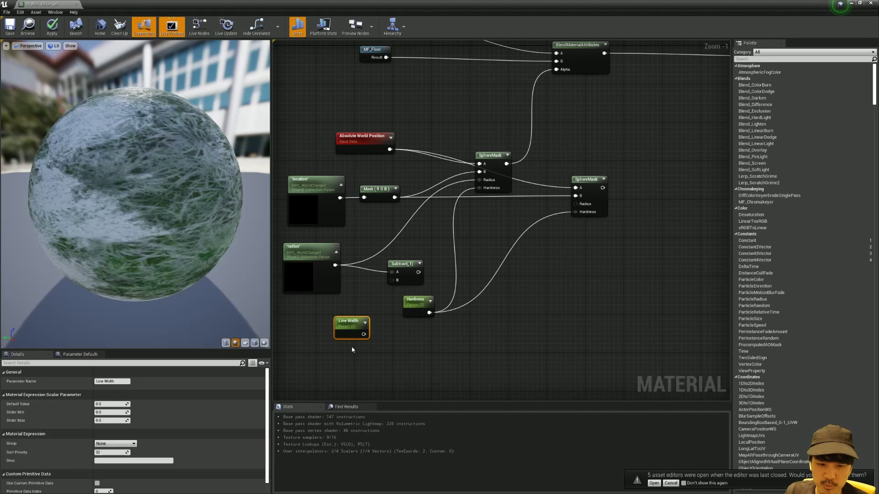
pyautogui.moveTo(363, 334)
pyautogui.mouseDown()
pyautogui.moveTo(392, 279)
pyautogui.moveTo(576, 203)
pyautogui.mouseUp()
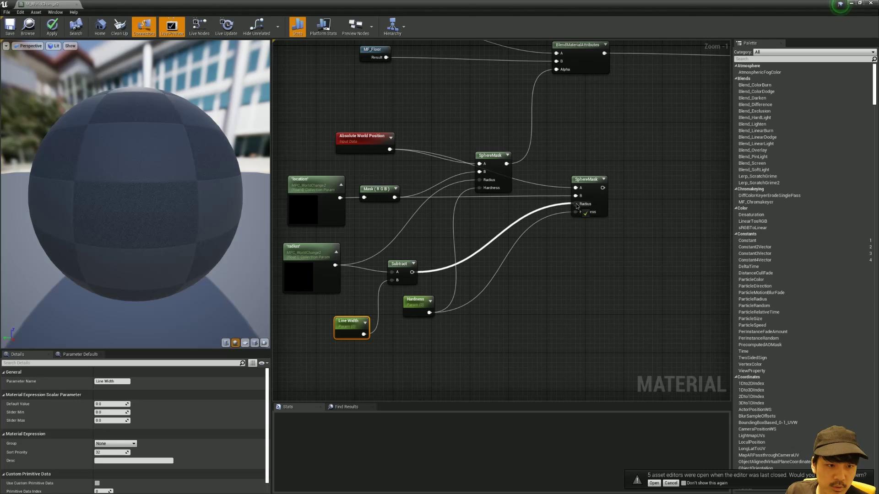
pyautogui.moveTo(624, 173)
pyautogui.mouseDown(button='right')
pyautogui.moveTo(574, 175)
pyautogui.moveTo(600, 177)
pyautogui.mouseUp(button='right')
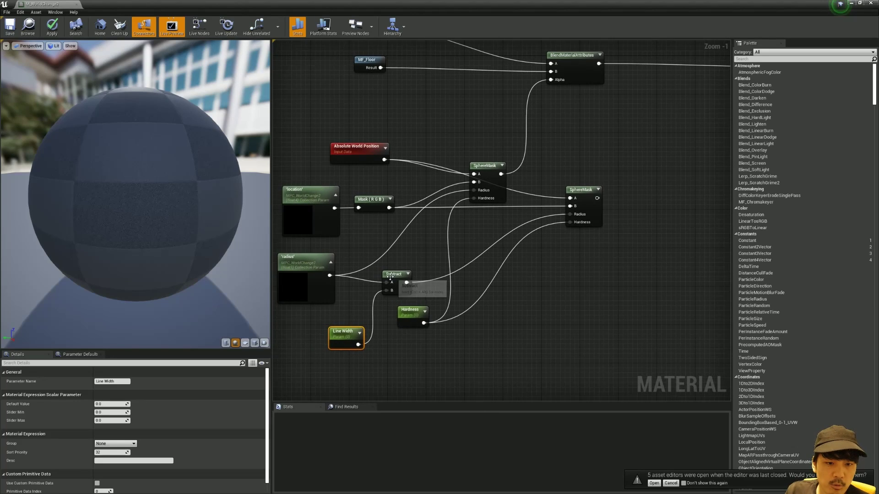
pyautogui.moveTo(461, 164); pyautogui.dragTo(492, 133)
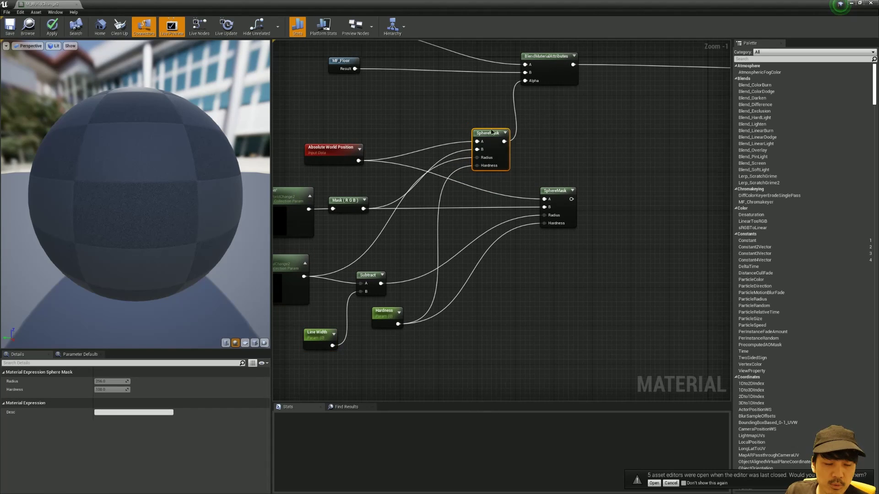
pyautogui.moveTo(560, 189); pyautogui.dragTo(540, 198)
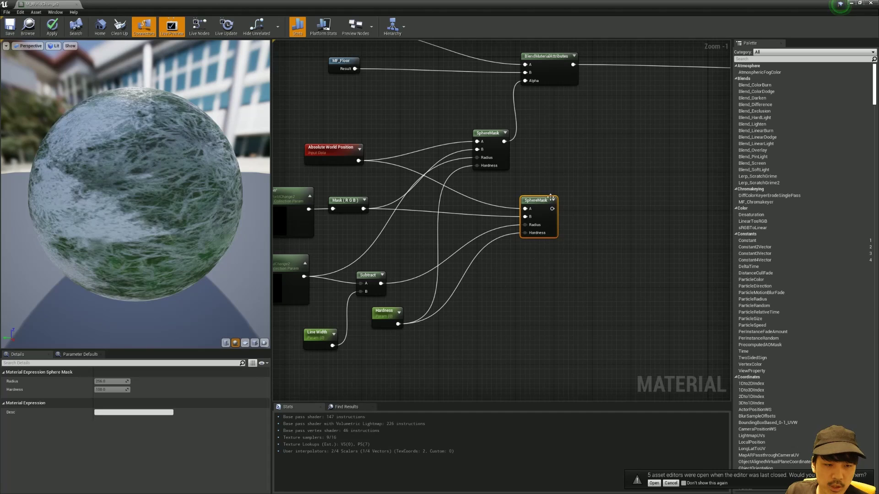
# Subtract the lower SphereMask from the upper SphereMask with a new Subtract node
pyautogui.rightClick(567, 146)
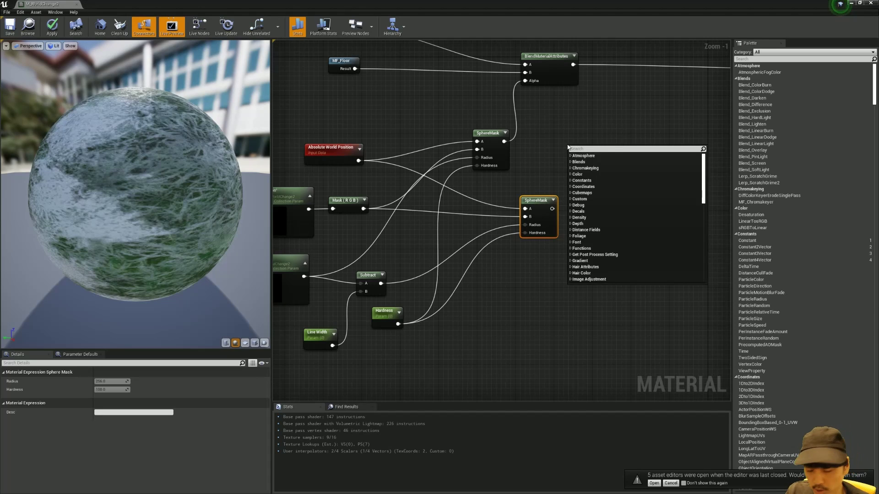
pyautogui.write('subtract')
pyautogui.press('Return')
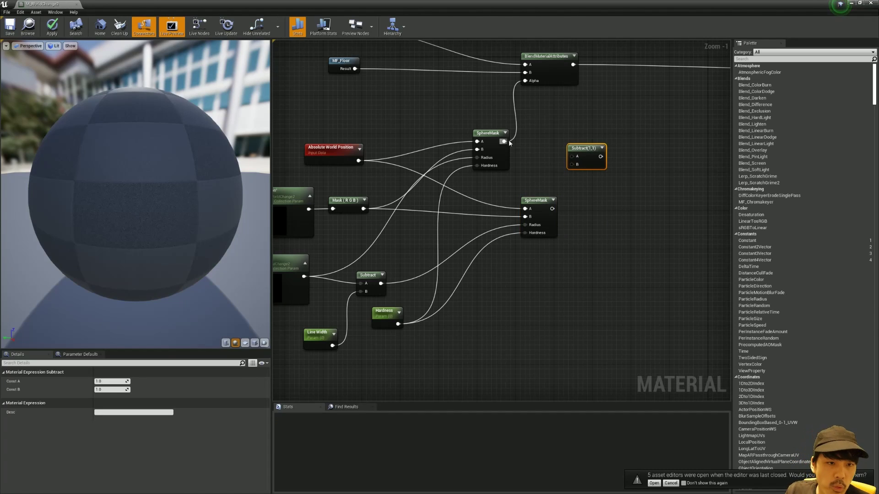
pyautogui.moveTo(508, 142); pyautogui.dragTo(572, 156)
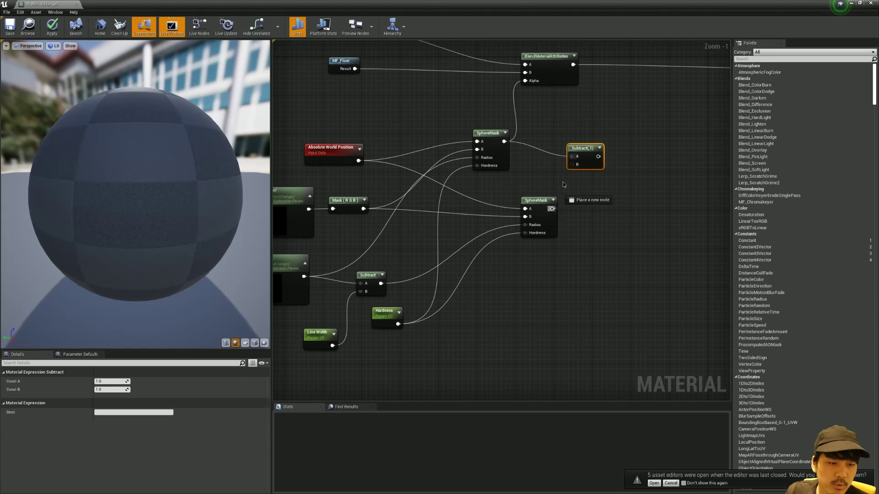
pyautogui.moveTo(552, 208); pyautogui.dragTo(572, 164)
pyautogui.moveTo(597, 115); pyautogui.dragTo(427, 124, button='right')
# Multiply the Subtract result by a new Emissive Intensity scalar parameter
pyautogui.click(464, 169)
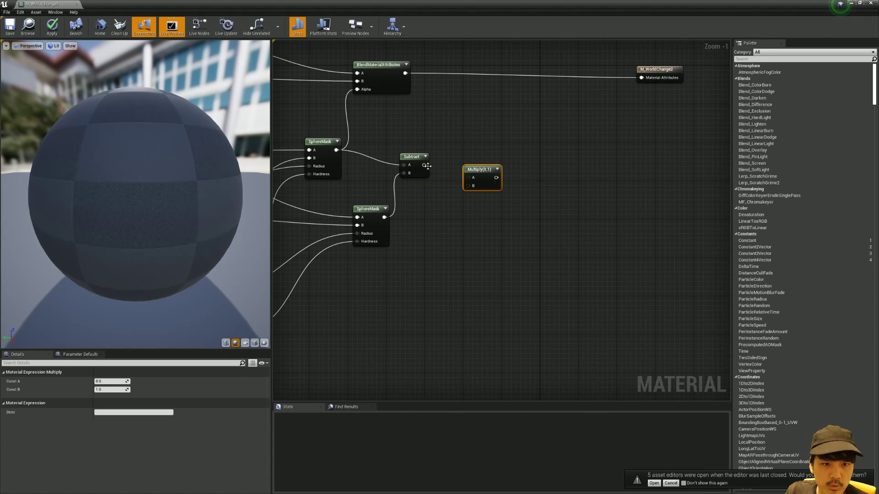
pyautogui.moveTo(424, 165); pyautogui.dragTo(470, 180)
pyautogui.click(433, 201)
pyautogui.rightClick(436, 209)
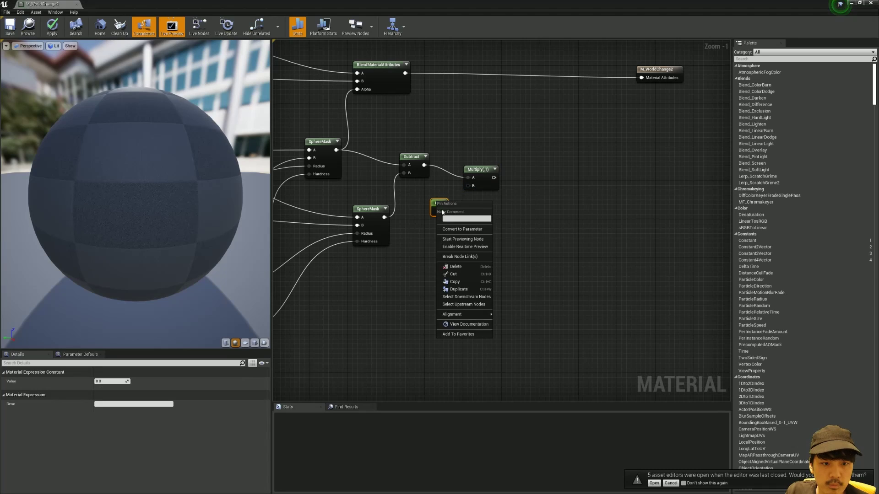
pyautogui.click(451, 229)
pyautogui.write('Emissive Intensity')
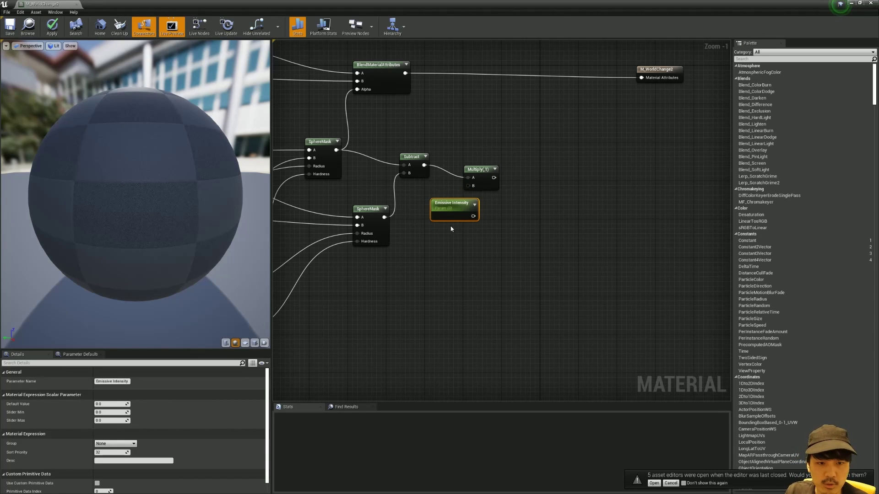
pyautogui.moveTo(474, 216); pyautogui.dragTo(468, 186)
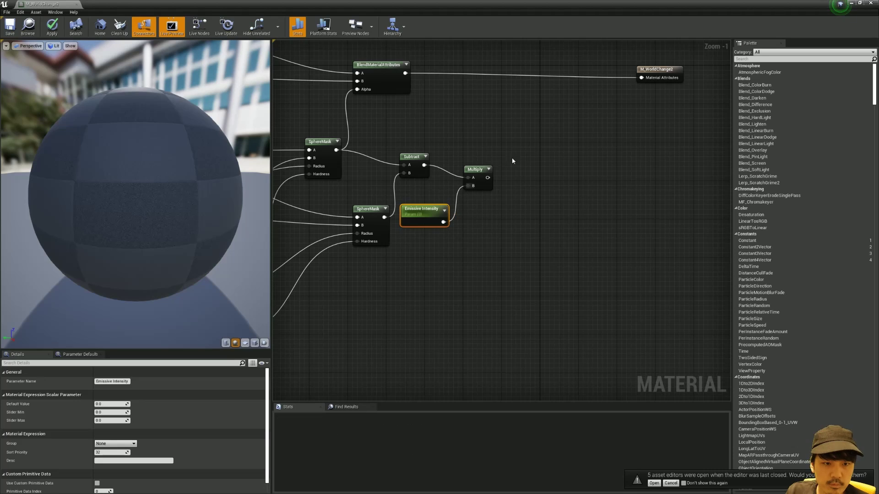
pyautogui.moveTo(548, 115)
pyautogui.mouseDown(button='right')
pyautogui.moveTo(479, 120)
pyautogui.moveTo(505, 131)
pyautogui.mouseUp(button='right')
pyautogui.moveTo(614, 87); pyautogui.dragTo(643, 87)
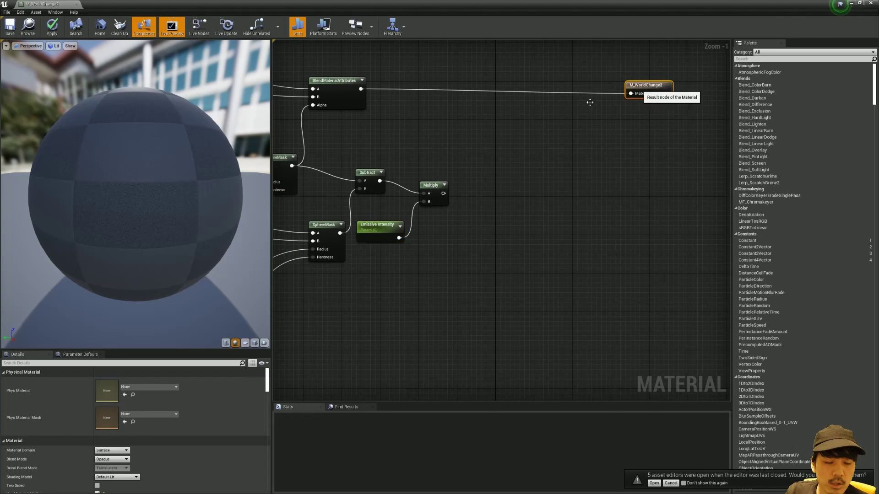
pyautogui.moveTo(440, 142); pyautogui.dragTo(465, 144, button='right')
# Add a MatLayerBlend_Emissive node fed by BlendMaterialAttributes into its Material (MA) input
pyautogui.rightClick(450, 114)
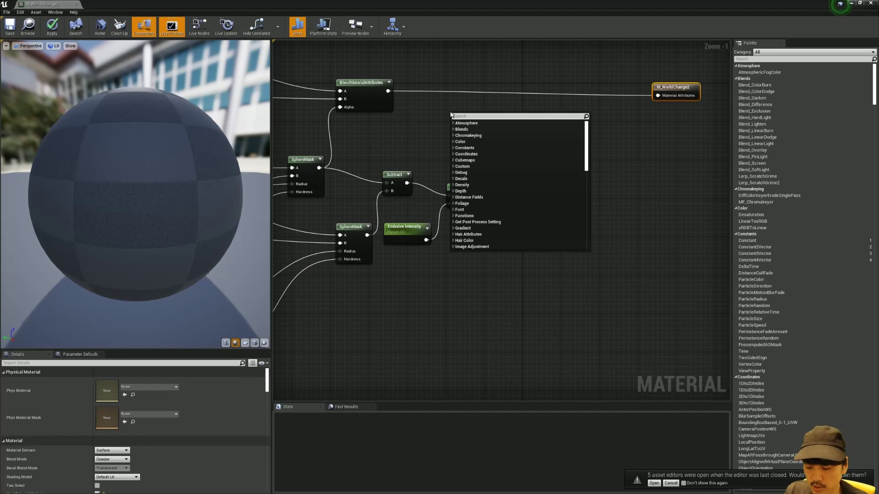
pyautogui.write('emissive')
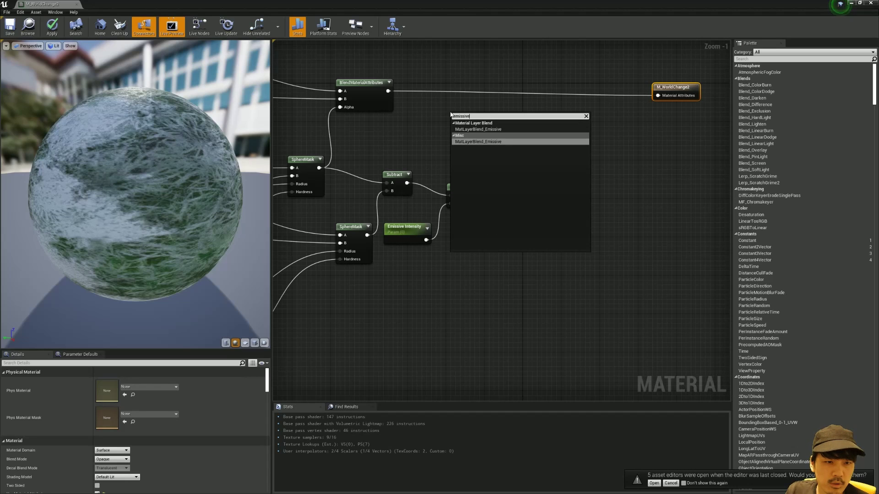
pyautogui.press('Return')
pyautogui.moveTo(452, 113); pyautogui.dragTo(471, 109)
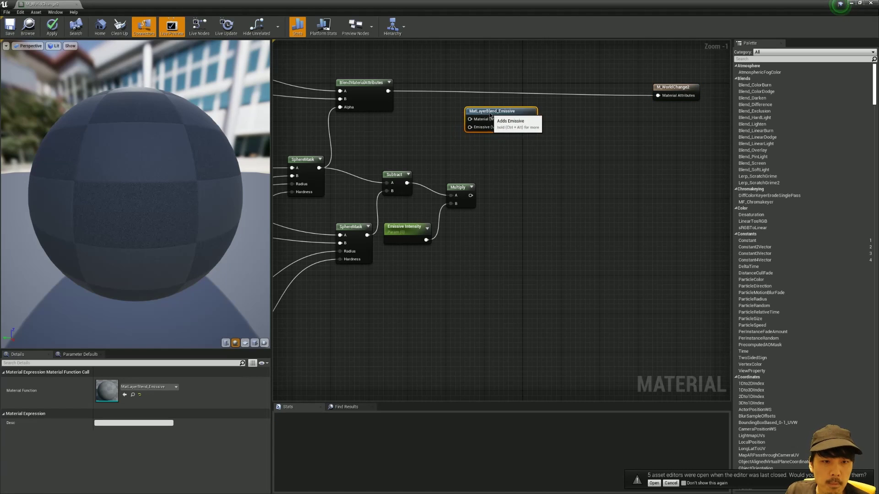
pyautogui.moveTo(388, 92); pyautogui.dragTo(476, 122)
pyautogui.moveTo(476, 122); pyautogui.dragTo(432, 122, button='right')
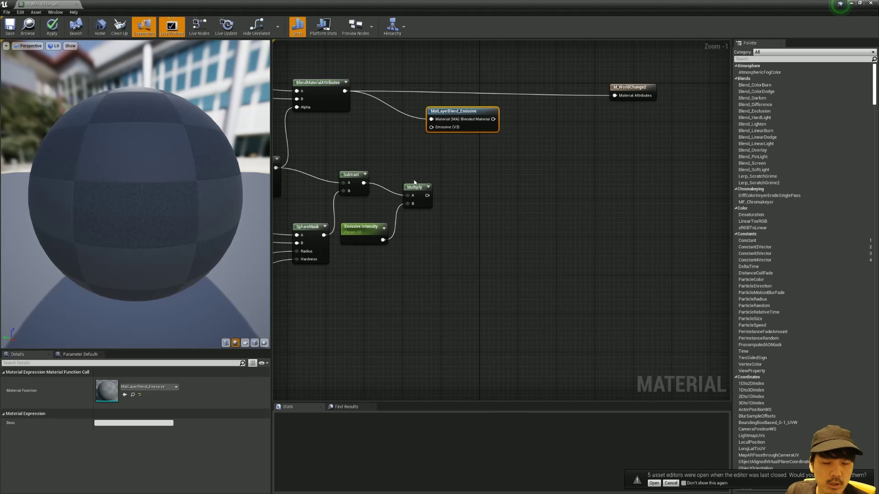
# Rearrange Multiply and Emissive Intensity to make room and place a new vector parameter
pyautogui.moveTo(414, 188); pyautogui.dragTo(482, 192)
pyautogui.moveTo(362, 226); pyautogui.dragTo(385, 246)
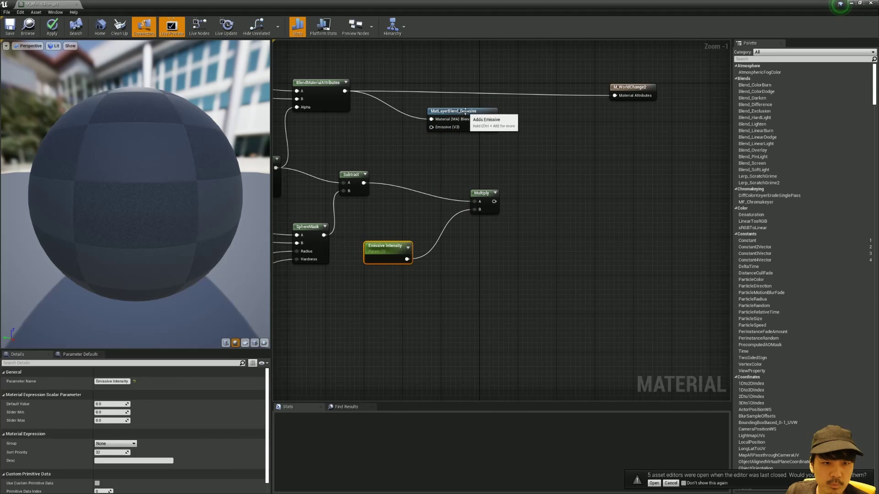
pyautogui.moveTo(463, 111); pyautogui.dragTo(473, 111)
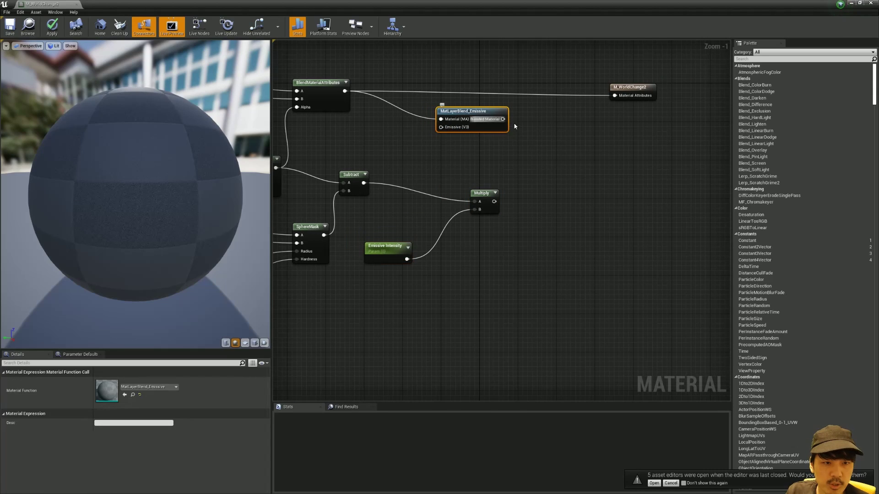
pyautogui.click(419, 159)
pyautogui.write('Emissive Co')
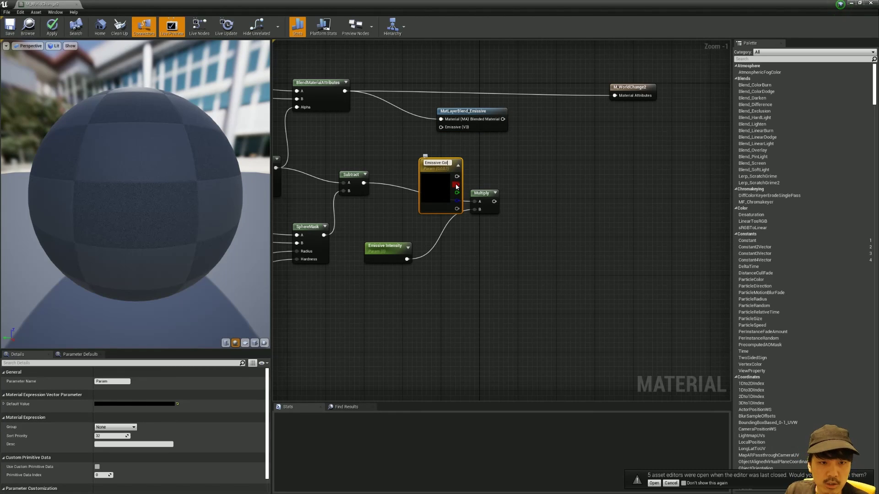
# Name the vector parameter Emissive Color and set its default colour to hot pink
pyautogui.write('lor')
pyautogui.press('Return')
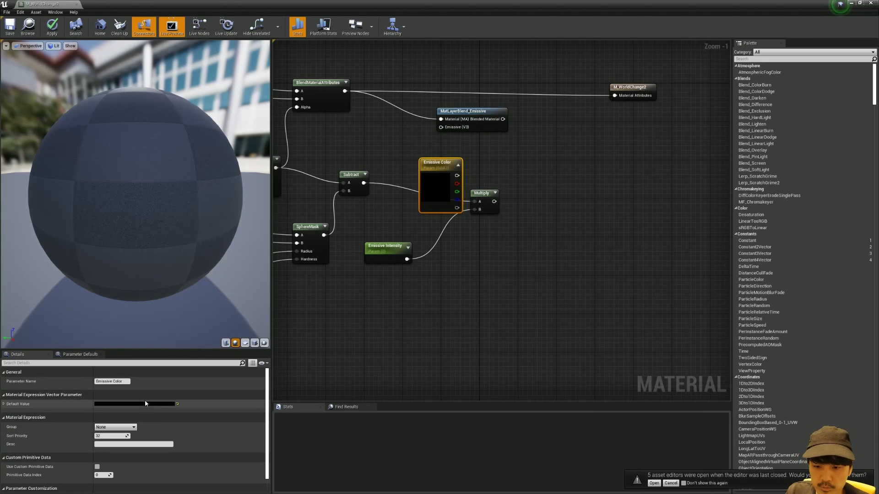
pyautogui.click(143, 406)
pyautogui.moveTo(210, 369); pyautogui.dragTo(219, 363)
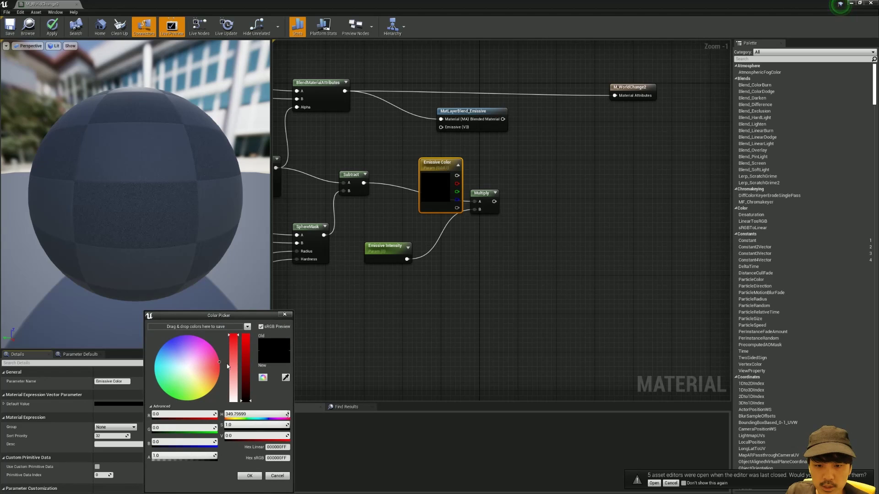
pyautogui.moveTo(246, 394); pyautogui.dragTo(255, 336)
pyautogui.click(250, 476)
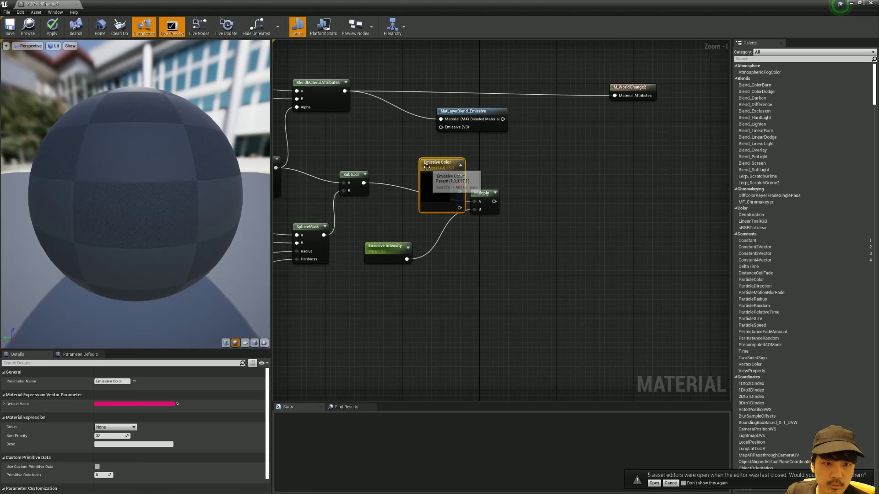
# Wire Emissive Color into Multiply, chain a second Multiply, and feed it into Emissive (V3)
pyautogui.moveTo(424, 169); pyautogui.dragTo(380, 199)
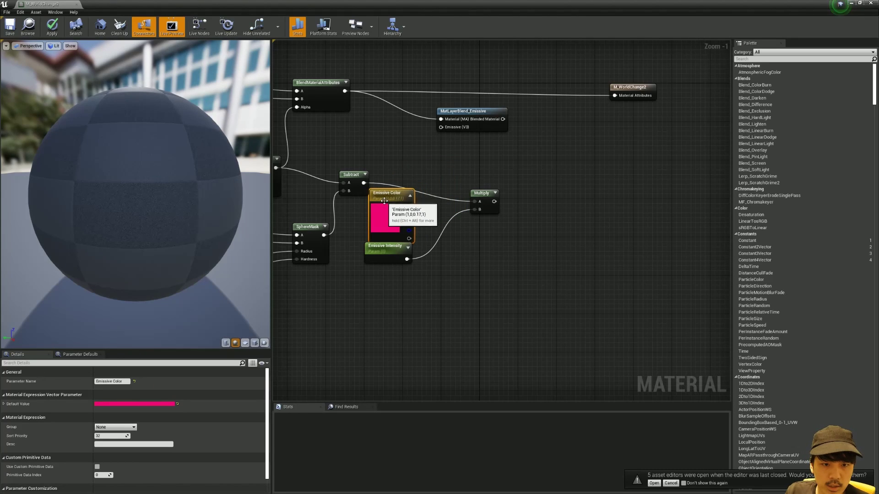
pyautogui.moveTo(378, 231)
pyautogui.mouseDown()
pyautogui.moveTo(392, 236)
pyautogui.moveTo(363, 308)
pyautogui.mouseUp()
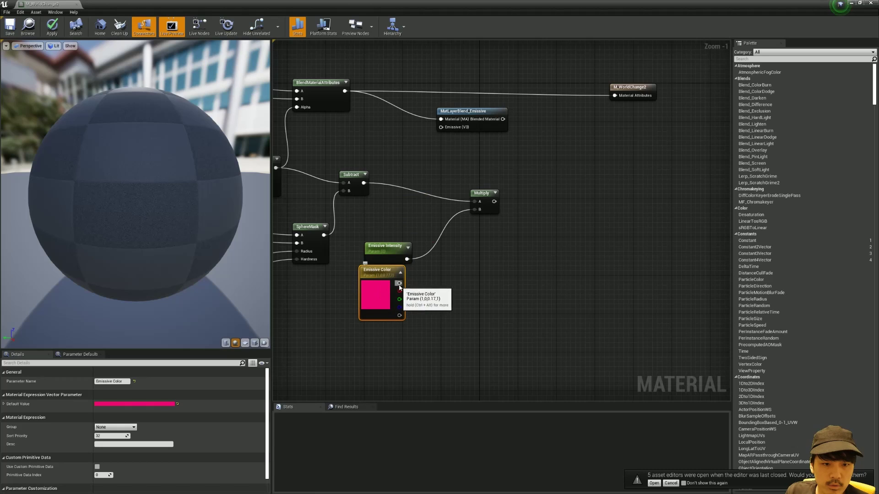
pyautogui.moveTo(399, 282)
pyautogui.mouseDown()
pyautogui.moveTo(474, 212)
pyautogui.moveTo(526, 199)
pyautogui.mouseUp()
pyautogui.click(522, 188)
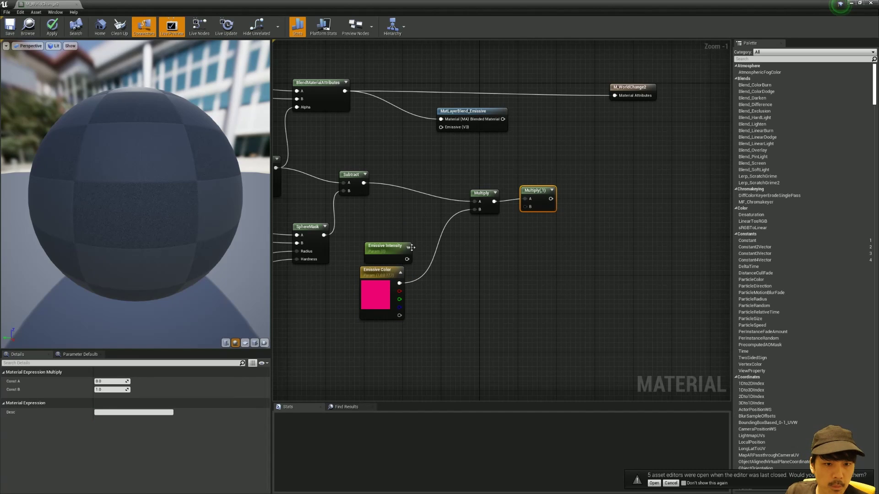
pyautogui.moveTo(407, 259)
pyautogui.mouseDown()
pyautogui.moveTo(525, 207)
pyautogui.moveTo(441, 127)
pyautogui.moveTo(615, 95)
pyautogui.mouseUp()
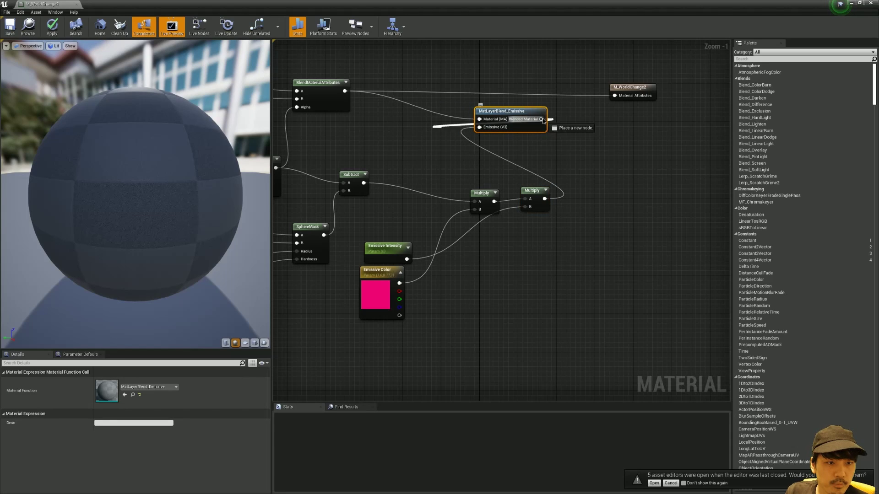
pyautogui.moveTo(591, 171); pyautogui.dragTo(521, 167, button='right')
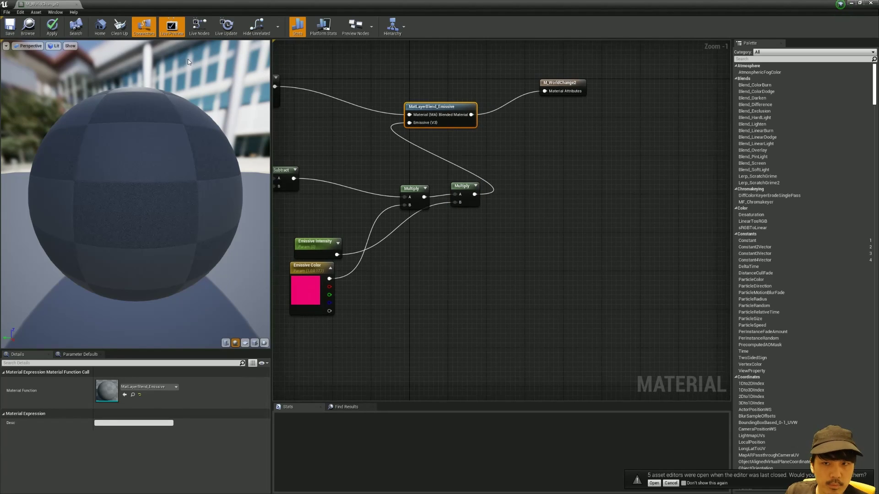
# Save M_WorldChange2, then survey the graph around the result and MatLayerBlend_Emissive nodes
pyautogui.click(9, 29)
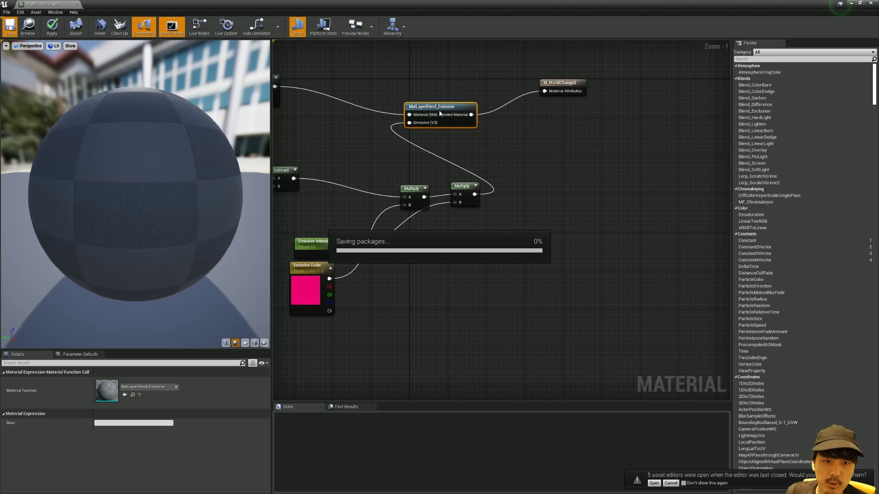
pyautogui.moveTo(439, 113)
pyautogui.mouseDown(button='right')
pyautogui.moveTo(524, 122)
pyautogui.moveTo(402, 129)
pyautogui.mouseUp(button='right')
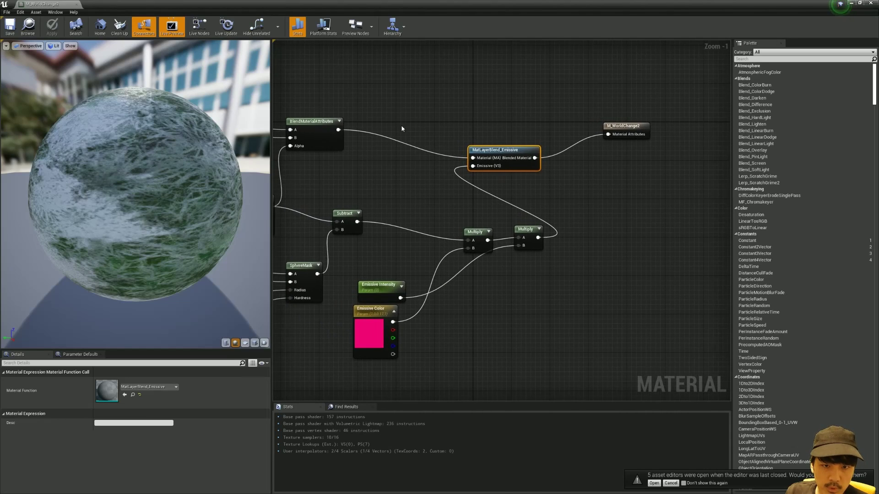
pyautogui.moveTo(402, 129); pyautogui.dragTo(551, 121, button='right')
pyautogui.click(643, 134)
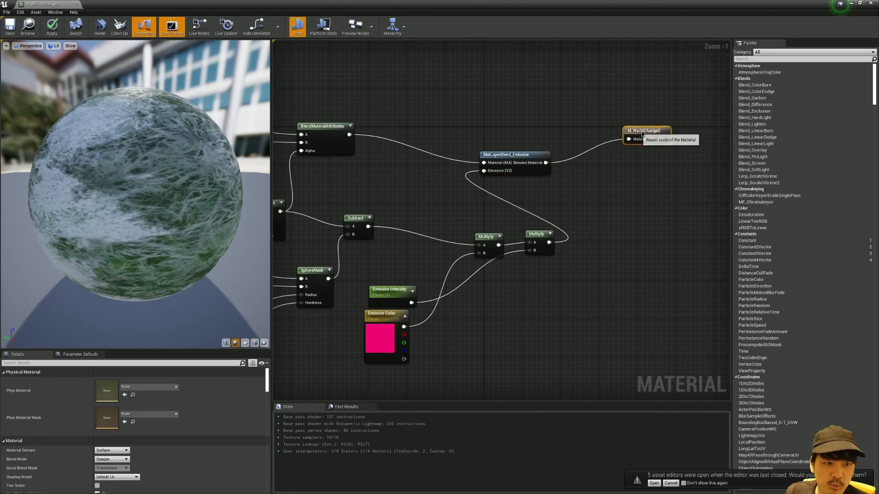
pyautogui.moveTo(642, 134); pyautogui.dragTo(541, 133, button='right')
pyautogui.click(412, 160)
pyautogui.moveTo(473, 138); pyautogui.dragTo(463, 137, button='right')
pyautogui.rightClick(474, 142)
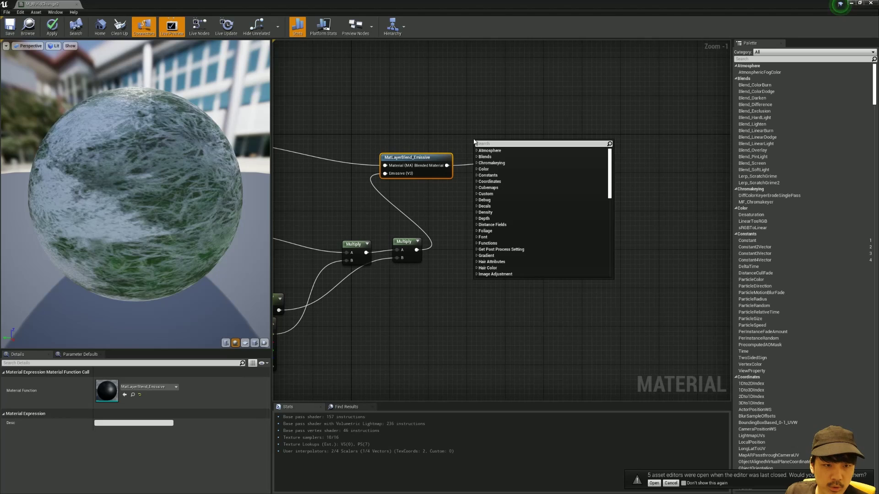
pyautogui.write('overri')
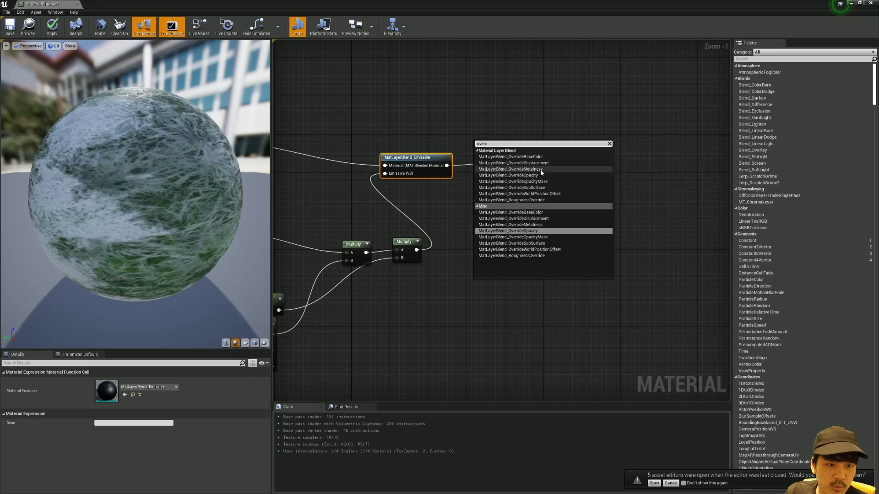
pyautogui.click(427, 131)
pyautogui.moveTo(426, 131); pyautogui.dragTo(397, 139, button='right')
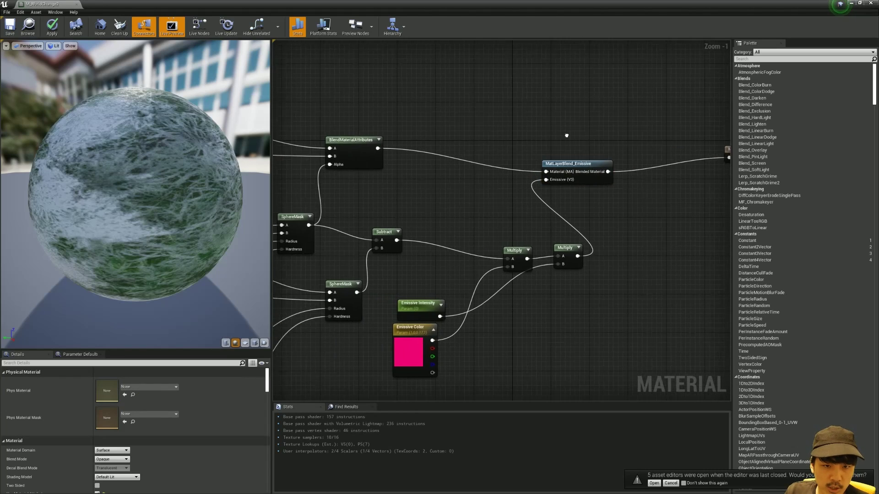
# Tidy the blend, result, Multiply and Emissive Intensity nodes, then save the material again
pyautogui.moveTo(371, 166); pyautogui.dragTo(420, 166)
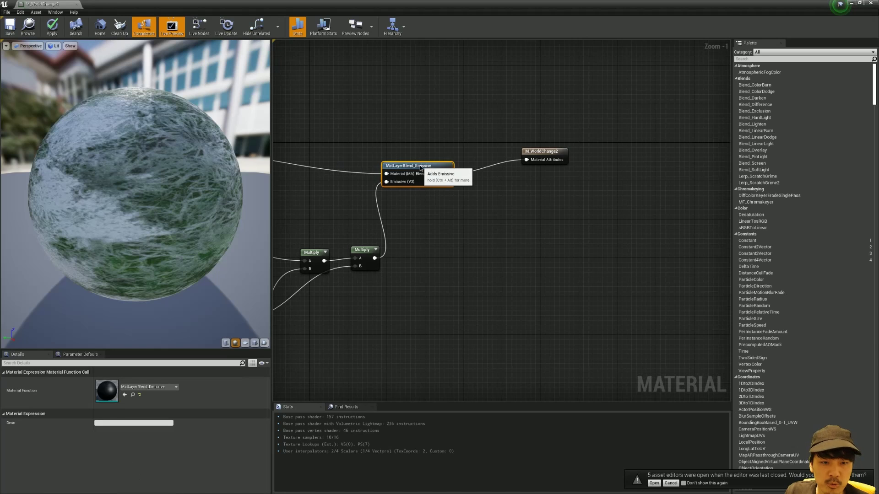
pyautogui.moveTo(543, 152); pyautogui.dragTo(566, 156)
pyautogui.moveTo(414, 142); pyautogui.dragTo(432, 140, button='right')
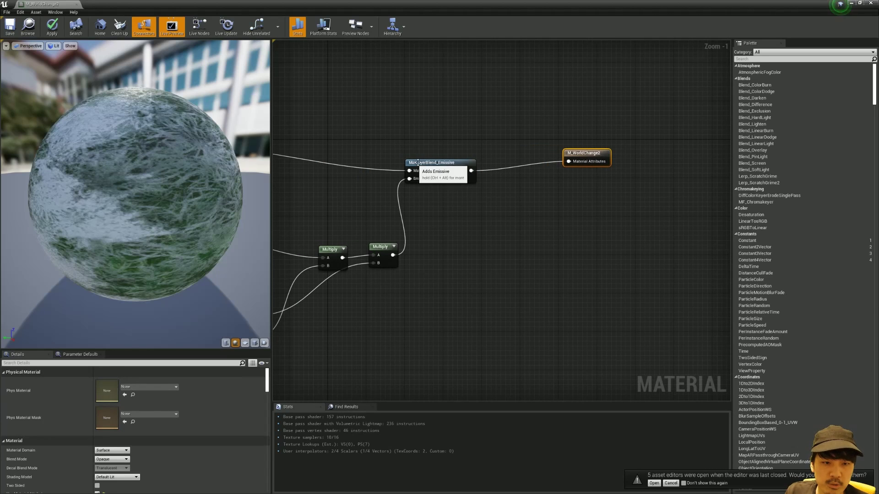
pyautogui.moveTo(328, 234); pyautogui.dragTo(406, 221, button='right')
pyautogui.click(402, 232)
pyautogui.moveTo(399, 232); pyautogui.dragTo(382, 213)
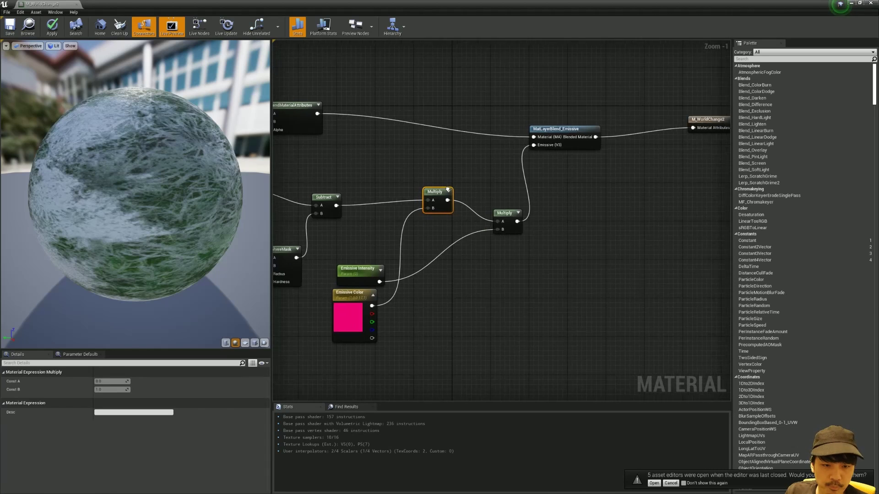
pyautogui.moveTo(304, 288); pyautogui.dragTo(365, 263, button='right')
pyautogui.click(371, 266)
pyautogui.moveTo(371, 265); pyautogui.dragTo(366, 252)
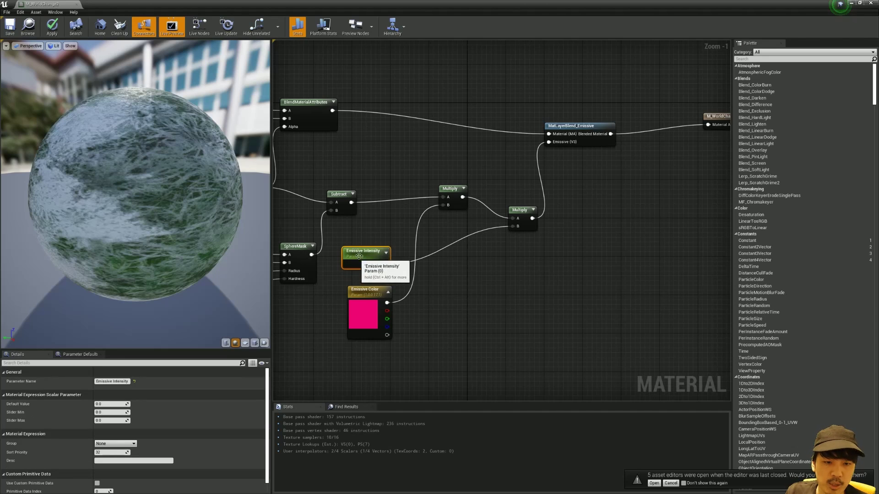
pyautogui.moveTo(366, 251); pyautogui.dragTo(378, 222, button='right')
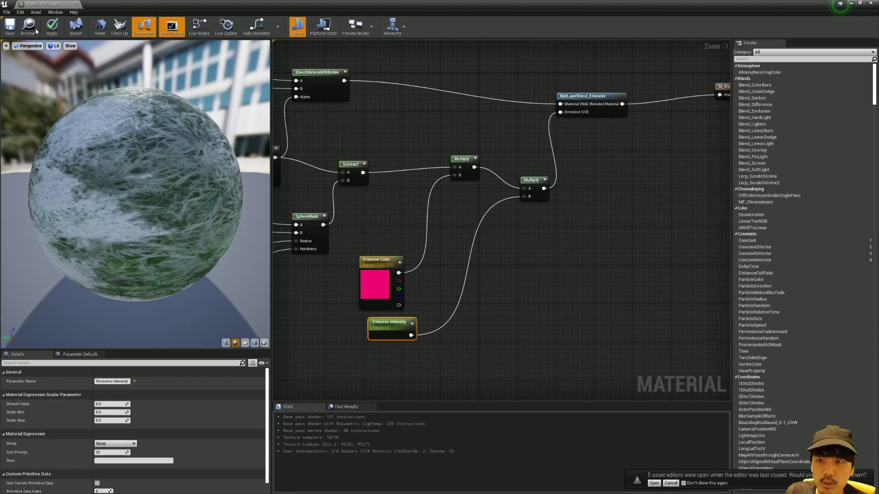
pyautogui.click(30, 28)
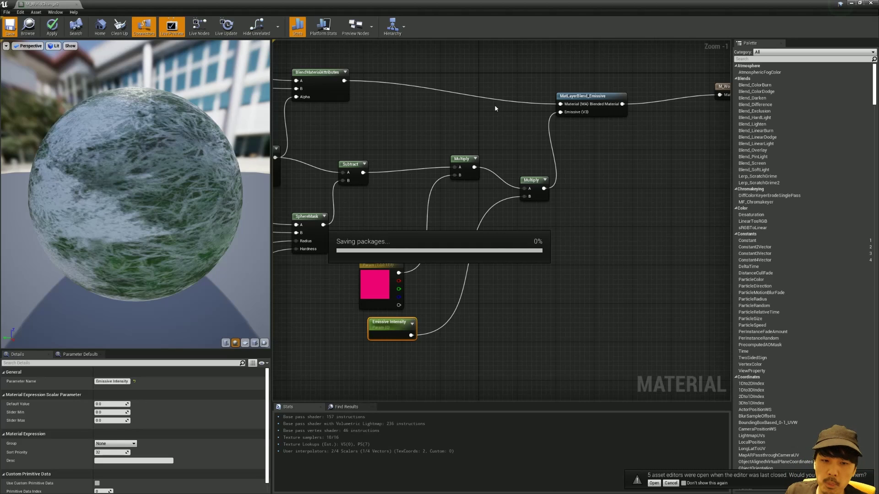
pyautogui.doubleClick(444, 6)
# Open MI_WorldChange2 and raise Emissive Intensity (~3256) and Line Width (~7.6) during a play test
pyautogui.moveTo(611, 108); pyautogui.dragTo(573, 427)
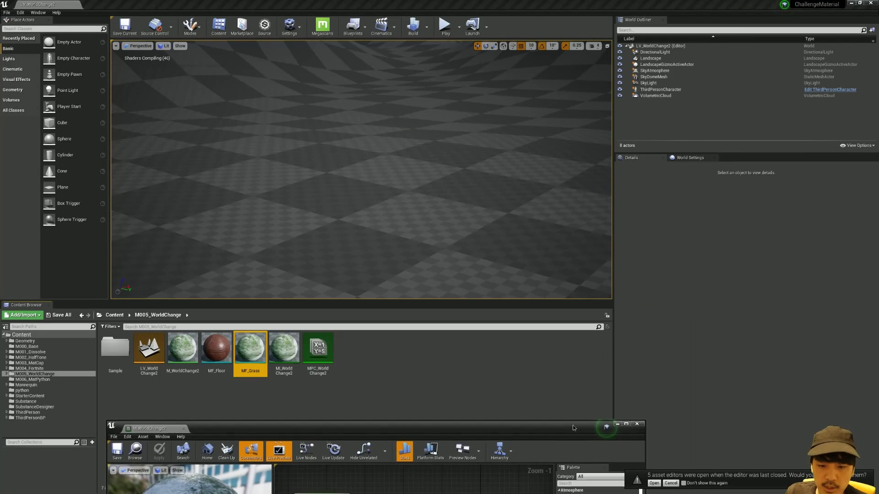
pyautogui.doubleClick(283, 348)
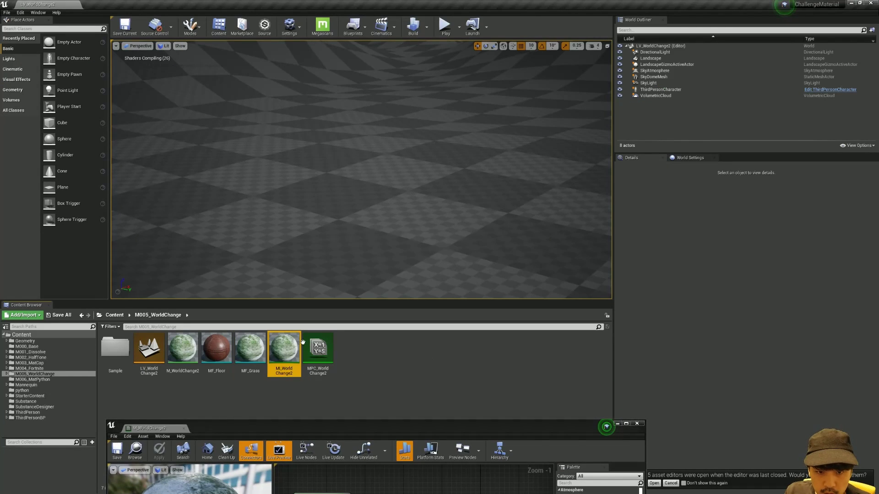
pyautogui.moveTo(445, 426)
pyautogui.mouseDown()
pyautogui.moveTo(418, 159)
pyautogui.moveTo(661, 259)
pyautogui.mouseUp()
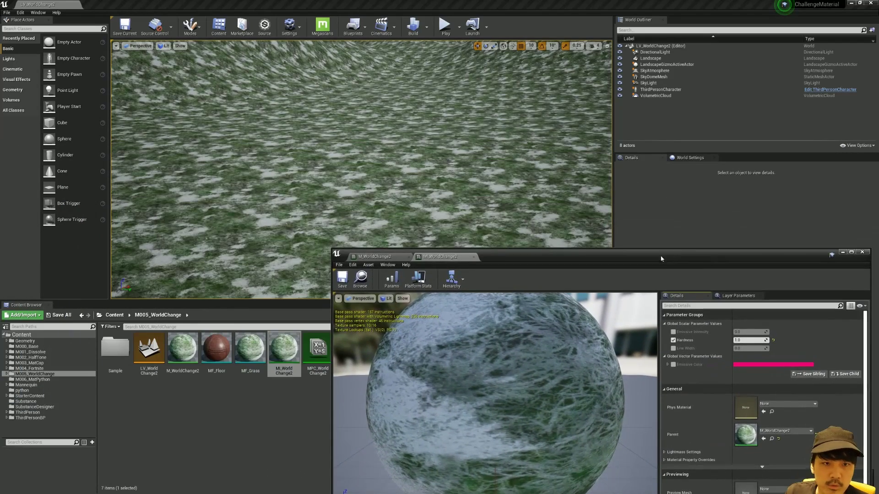
pyautogui.click(443, 27)
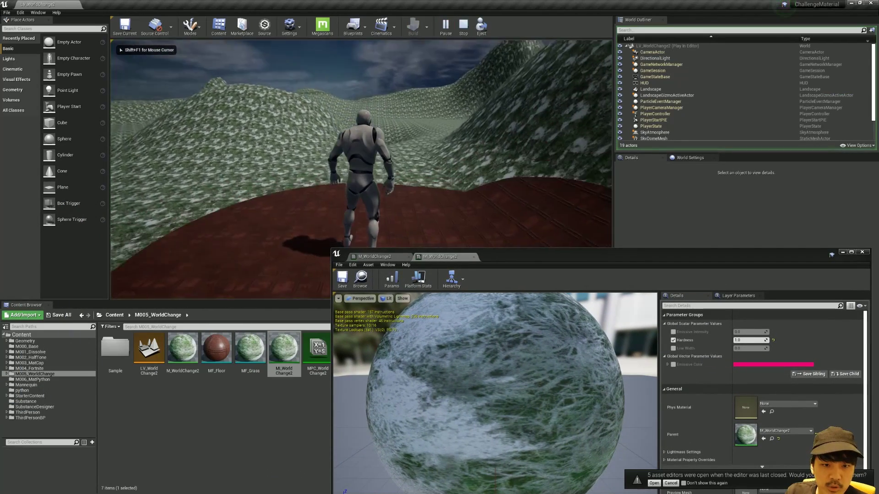
pyautogui.hotkey('shift', 'F1')
pyautogui.click(716, 307)
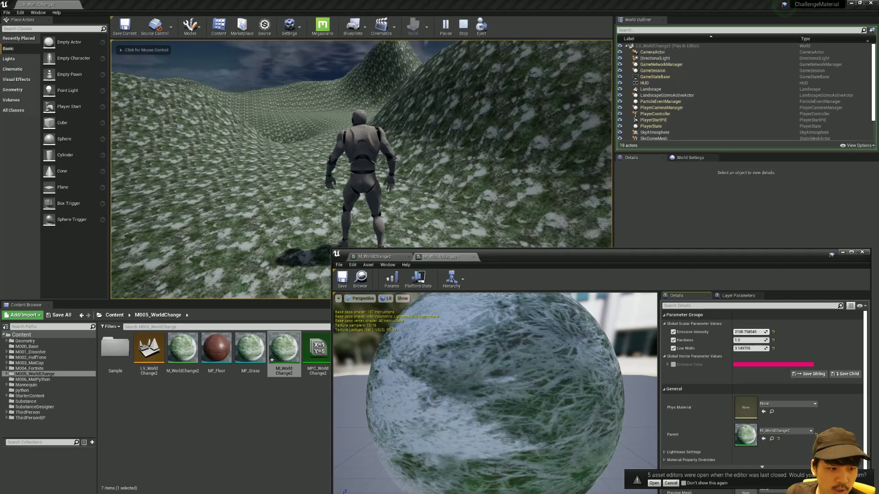
pyautogui.click(280, 136)
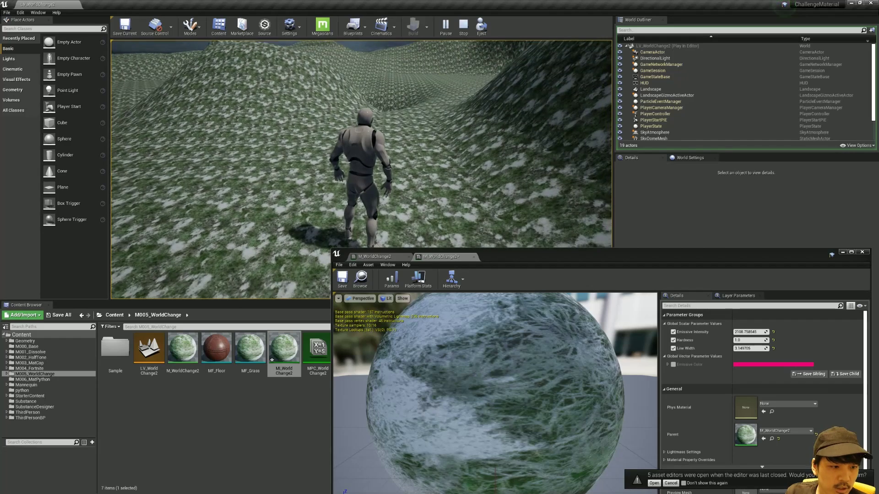
pyautogui.hotkey('alt', 'Tab')
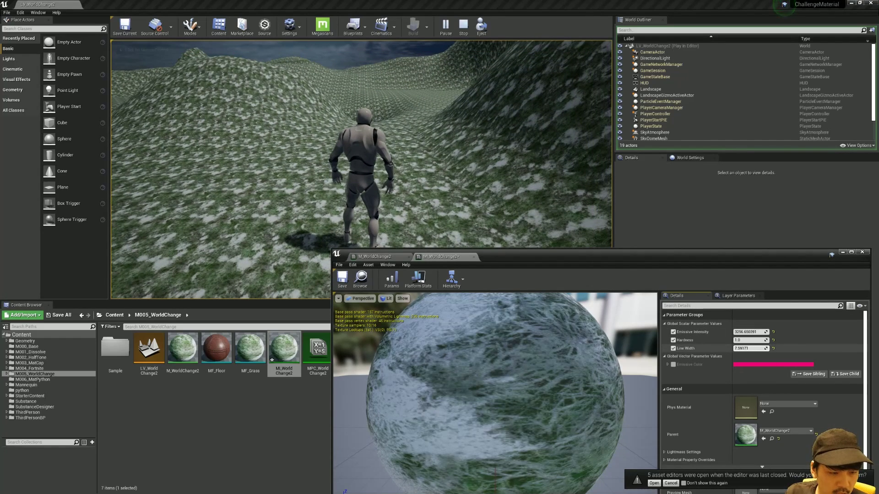
pyautogui.hotkey('alt', 'Tab')
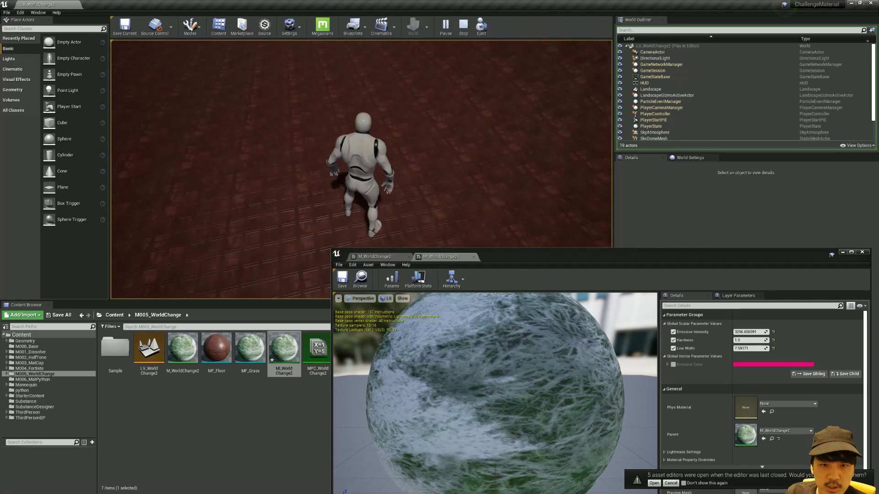
# Stop the play test and place a Post Process Volume into the level
pyautogui.press('Escape')
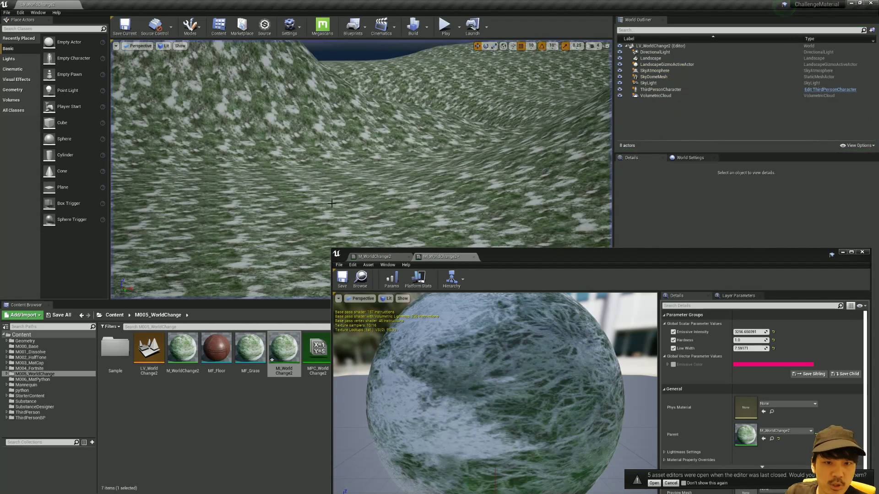
pyautogui.moveTo(583, 262); pyautogui.dragTo(532, 365)
pyautogui.click(37, 28)
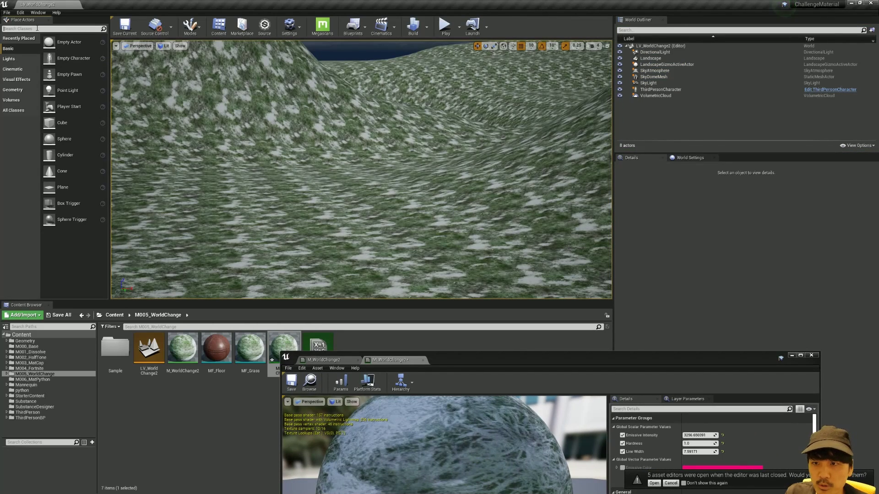
pyautogui.write('post')
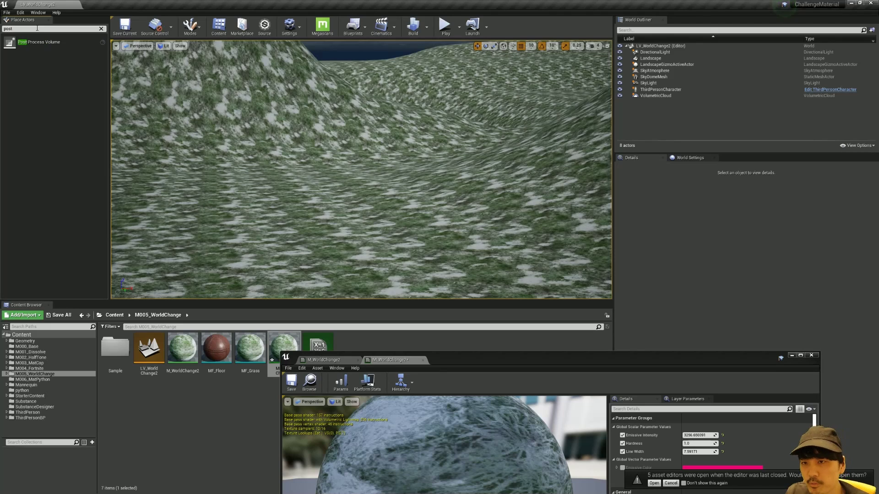
pyautogui.moveTo(269, 177); pyautogui.dragTo(293, 150)
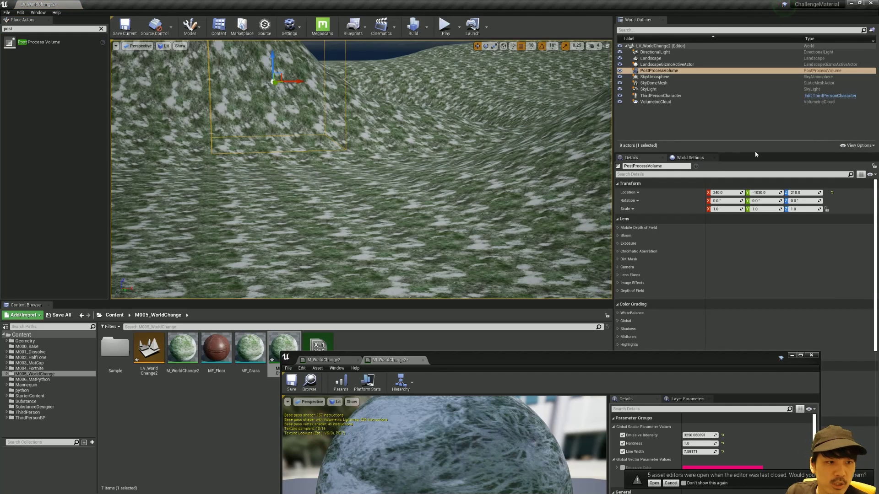
# Enable the volume's Bloom Method override and play-test the glowing ring
pyautogui.click(684, 174)
pyautogui.write('exte')
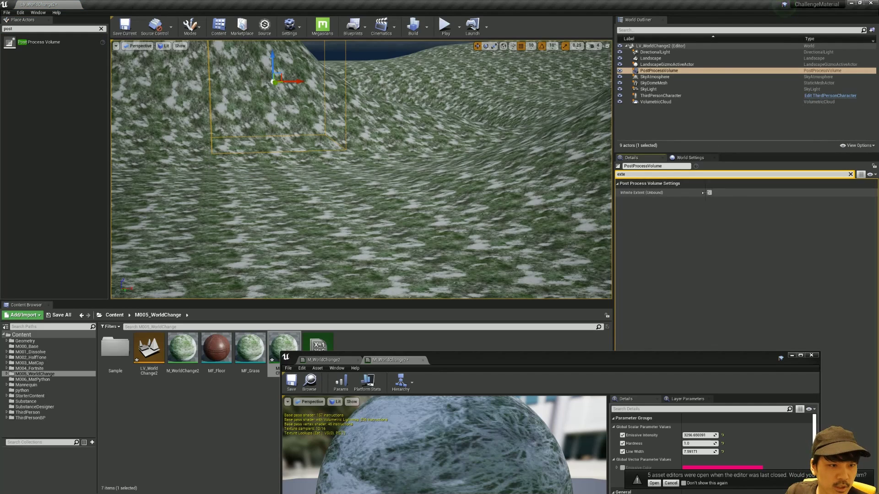
pyautogui.click(850, 174)
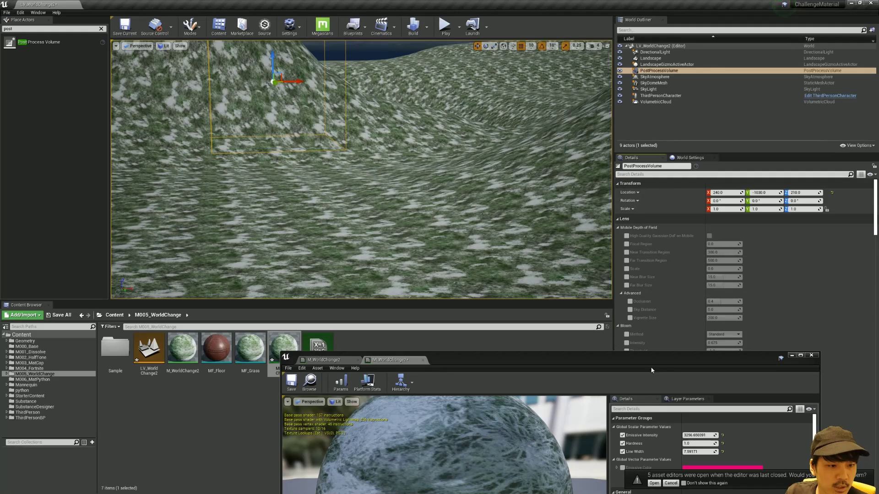
pyautogui.moveTo(652, 369); pyautogui.dragTo(355, 387)
pyautogui.click(626, 335)
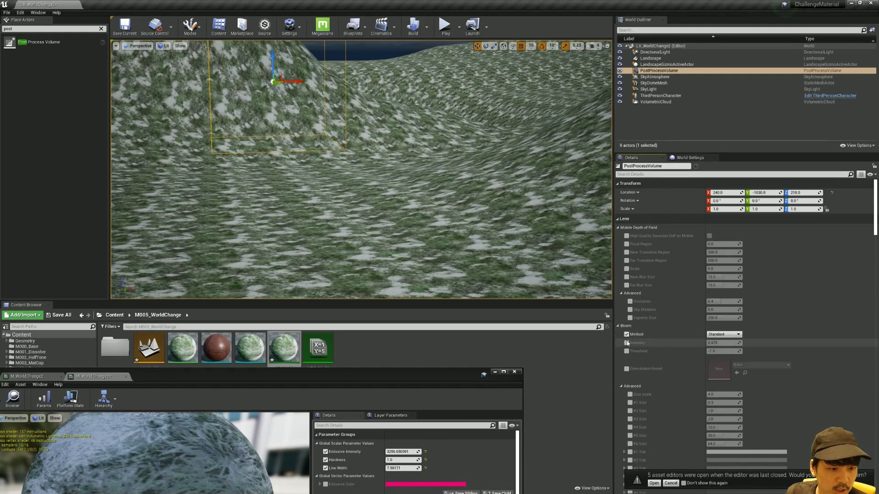
pyautogui.click(445, 28)
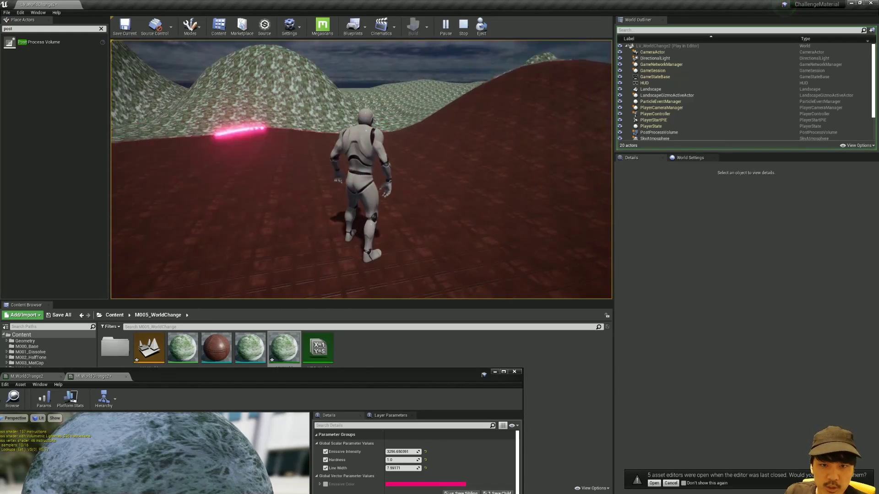
pyautogui.press('Escape')
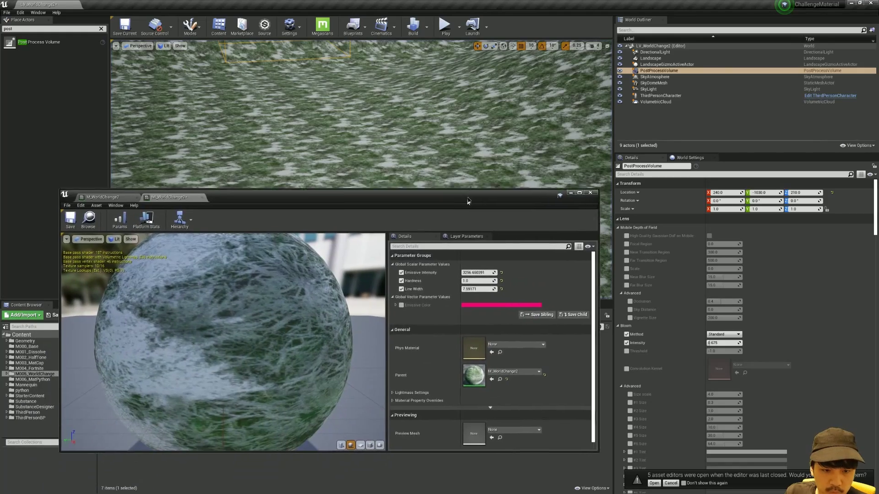
# Select the Landscape and play-test the expanding ring several times
pyautogui.moveTo(391, 381); pyautogui.dragTo(438, 263)
pyautogui.click(429, 61)
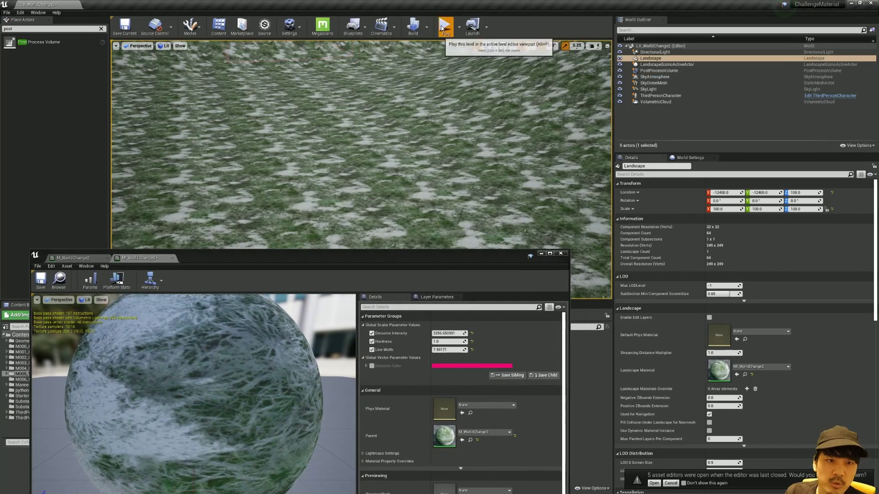
pyautogui.click(441, 29)
pyautogui.click(369, 175)
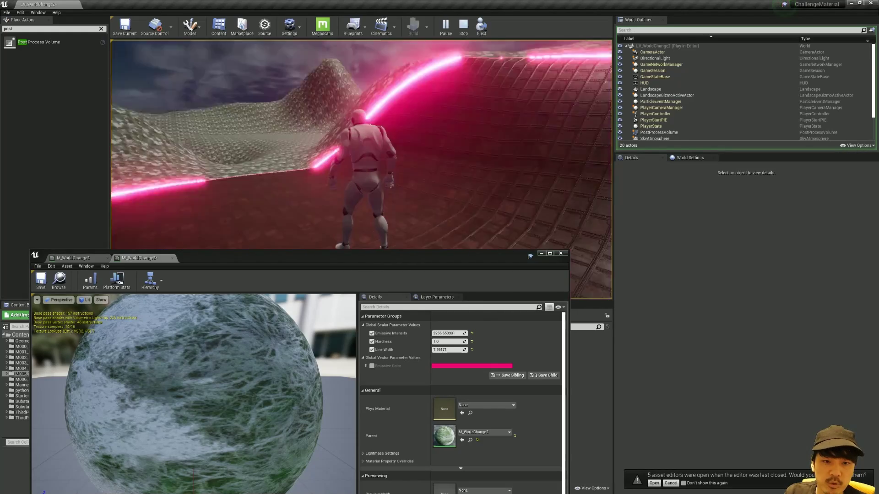
pyautogui.press('Escape')
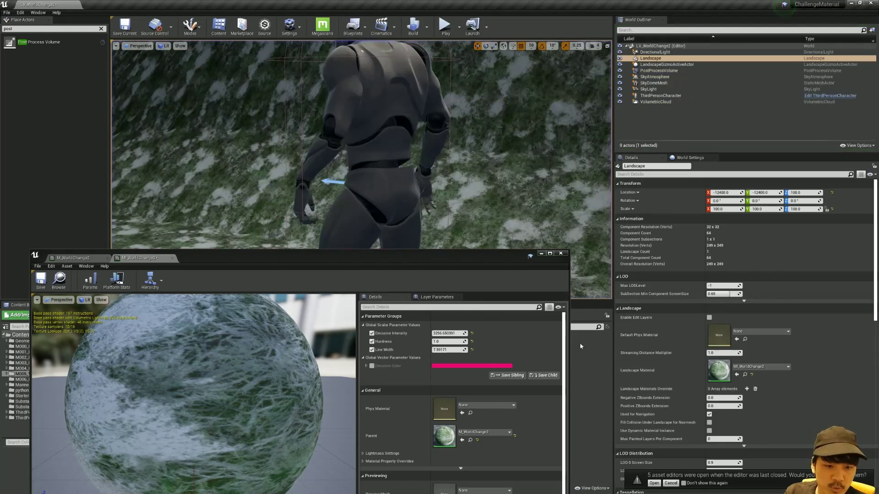
pyautogui.click(444, 32)
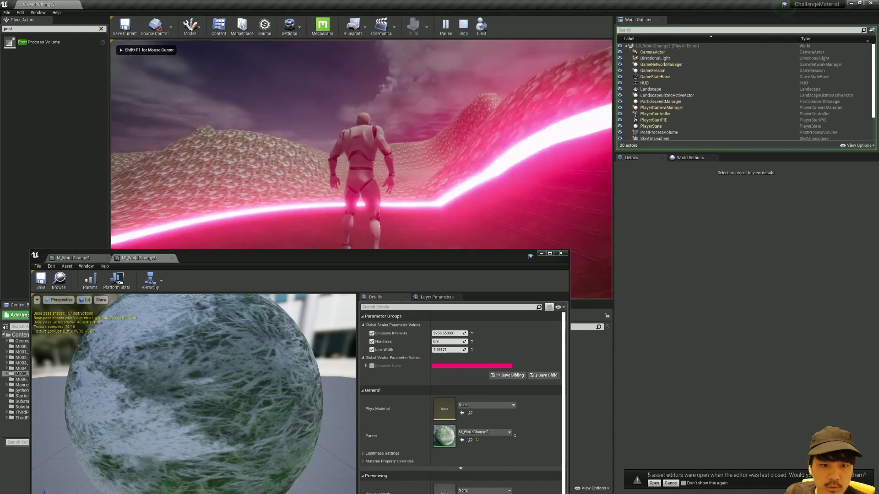
pyautogui.press('d')
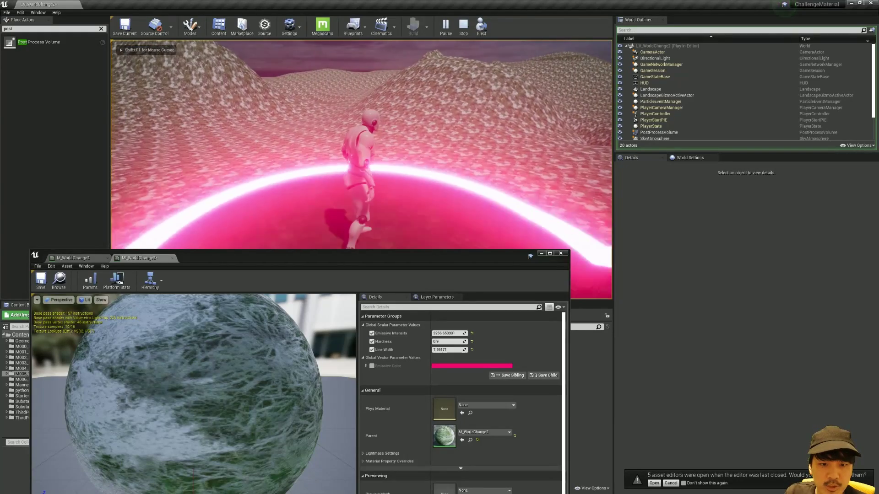
pyautogui.press('Escape')
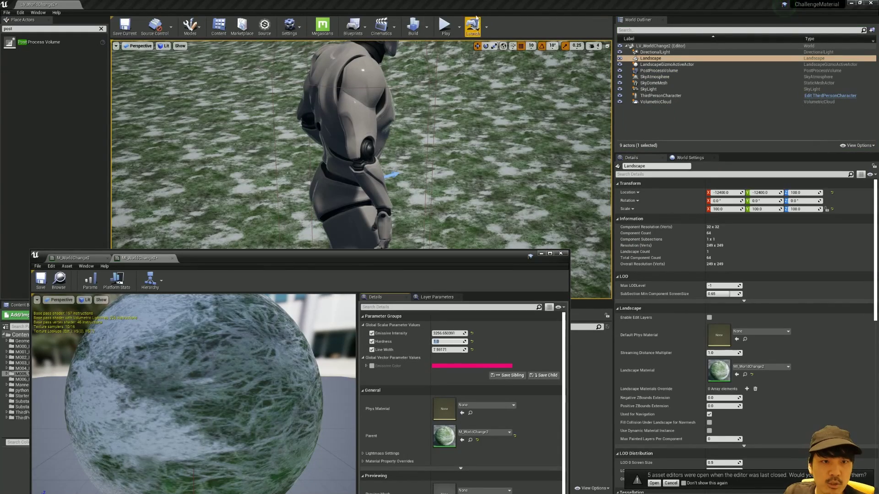
pyautogui.click(445, 26)
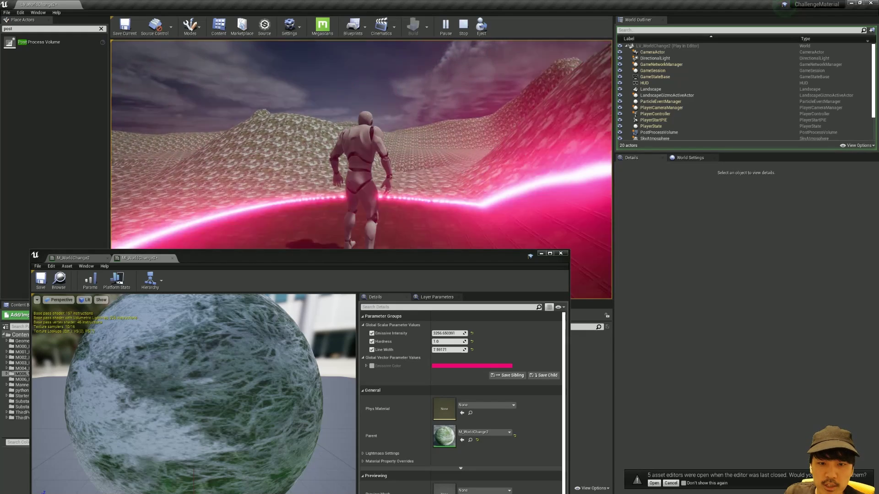
pyautogui.press('Escape')
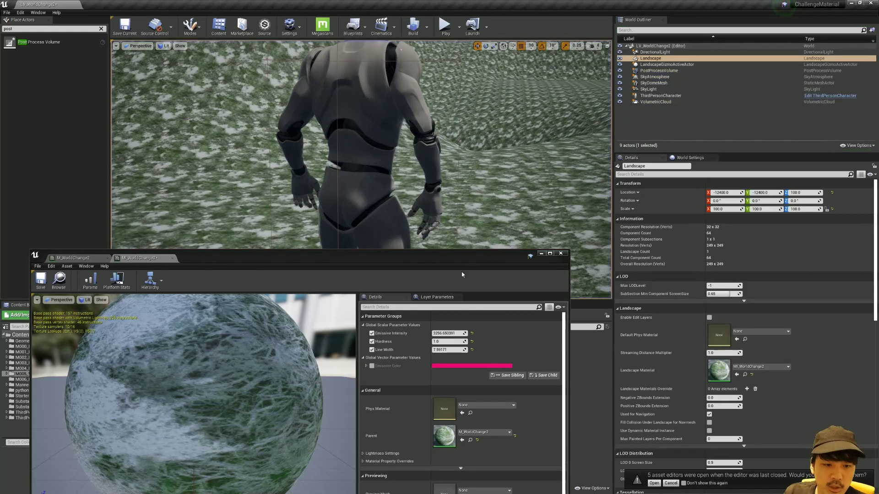
# Set Hardness to 0.9 and Line Width to 2.0, play-testing each change
pyautogui.click(447, 341)
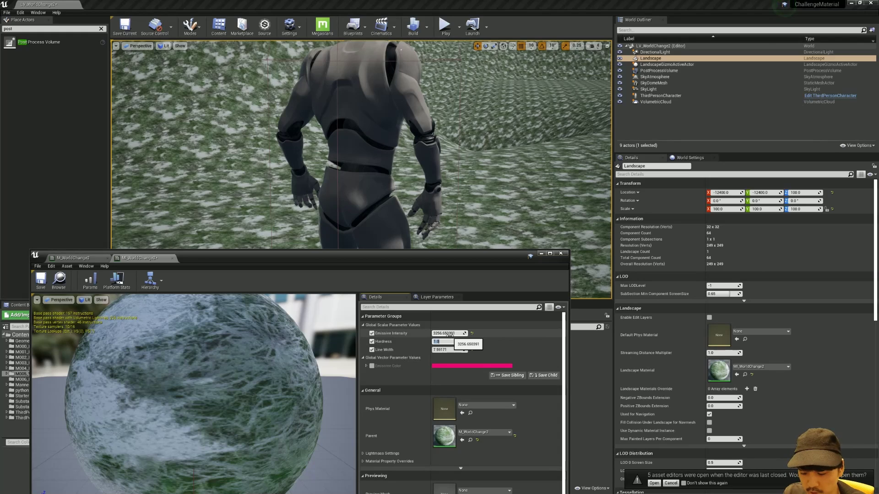
pyautogui.click(445, 26)
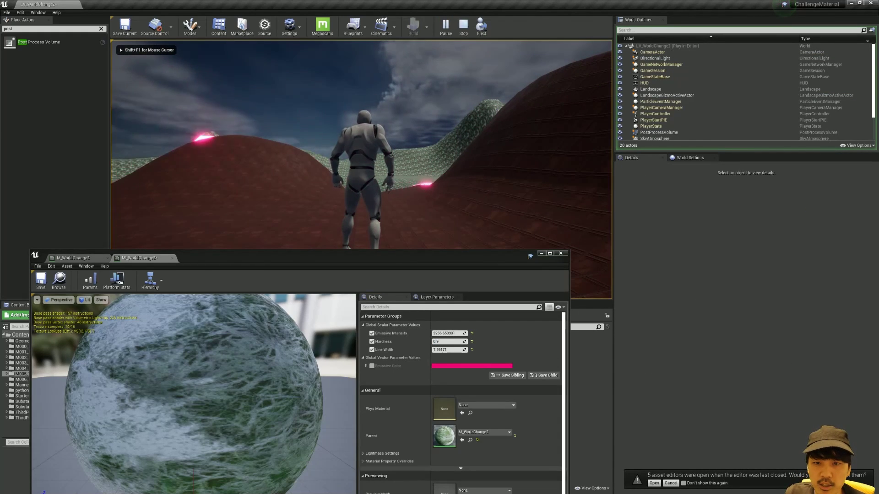
pyautogui.press('Escape')
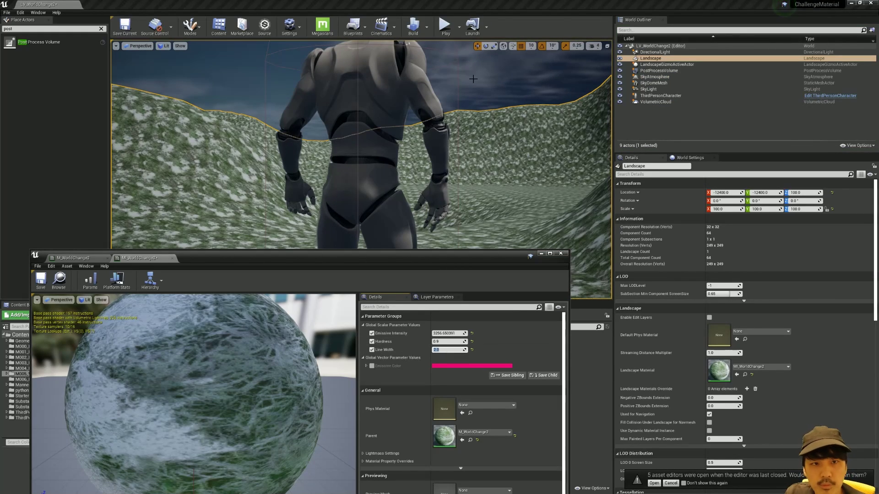
pyautogui.click(445, 26)
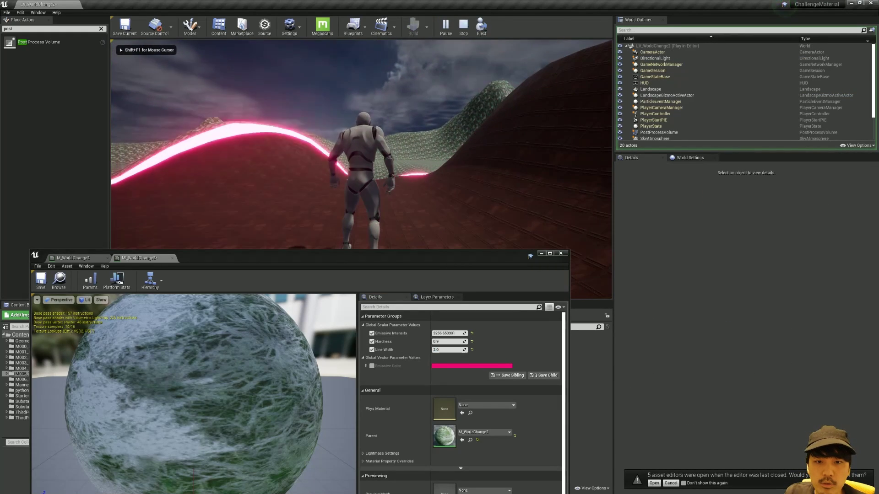
pyautogui.press('d')
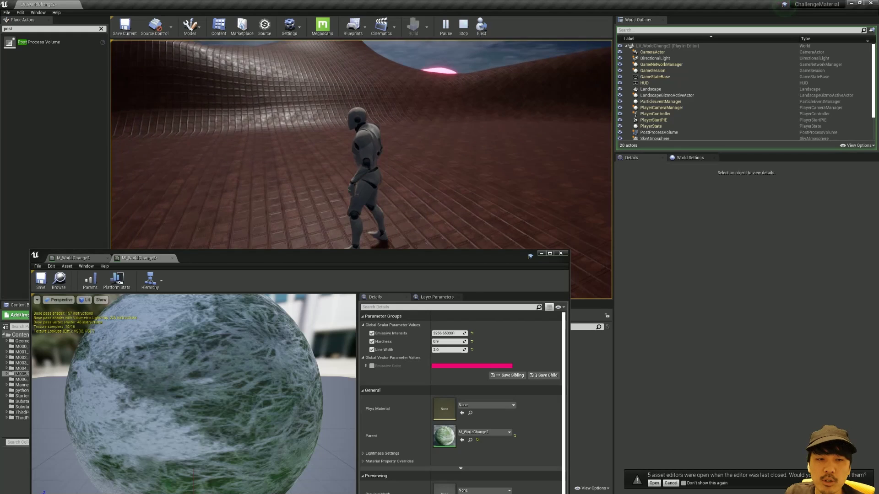
pyautogui.press('Escape')
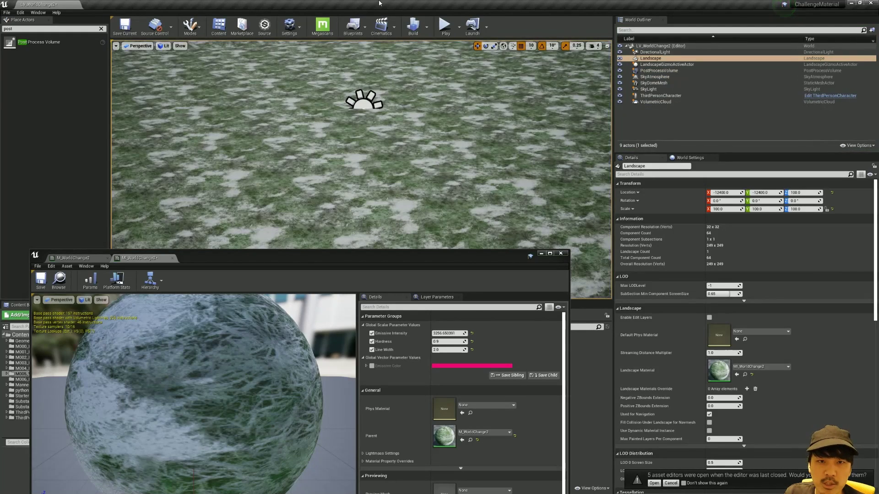
# Open the Level Blueprint and play-test the current world-change spread
pyautogui.click(367, 35)
pyautogui.moveTo(384, 76)
pyautogui.click(444, 183)
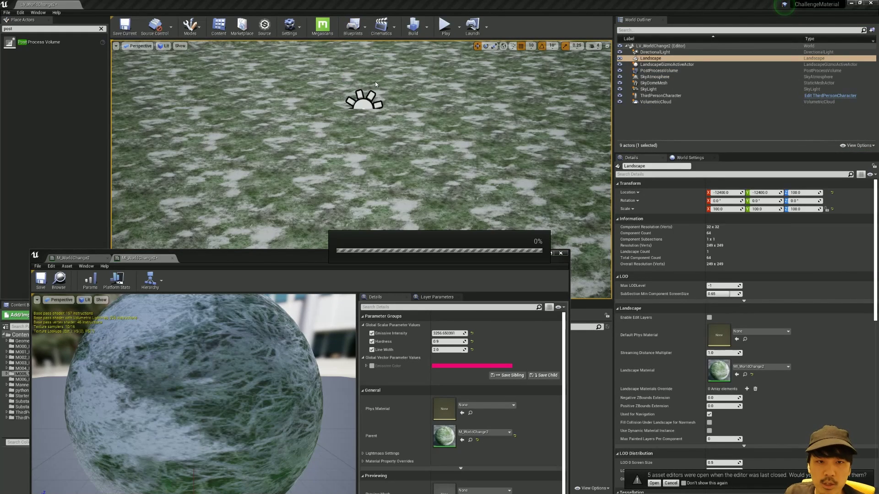
pyautogui.moveTo(422, 258); pyautogui.dragTo(425, 144)
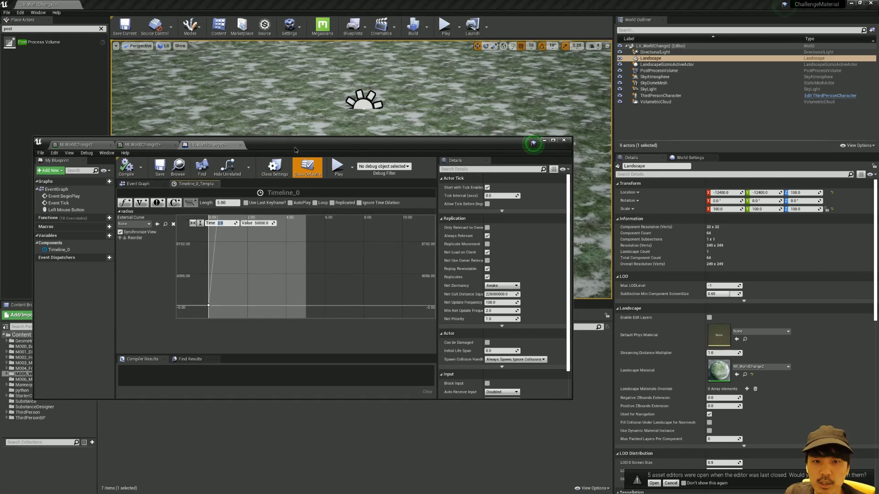
pyautogui.moveTo(295, 150); pyautogui.dragTo(292, 326)
pyautogui.click(446, 27)
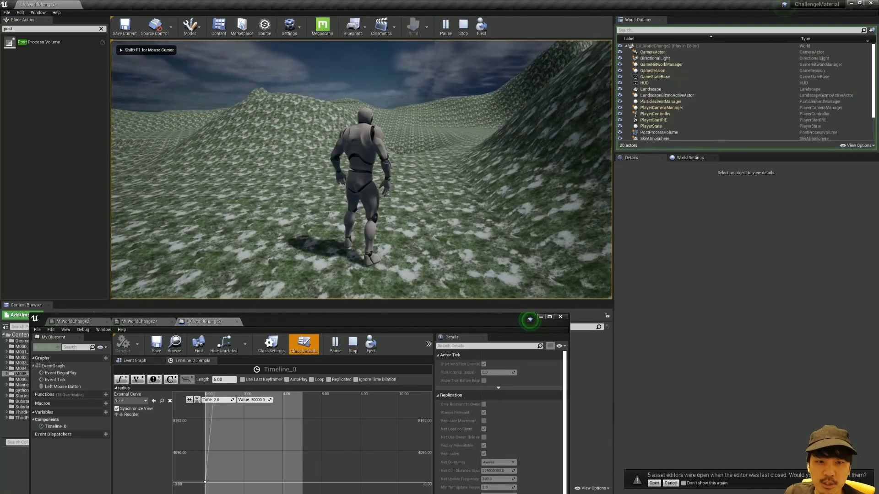
pyautogui.press('Escape')
# Change Timeline_0's radius key time from 2.0 to 5.0 and play-test
pyautogui.click(220, 400)
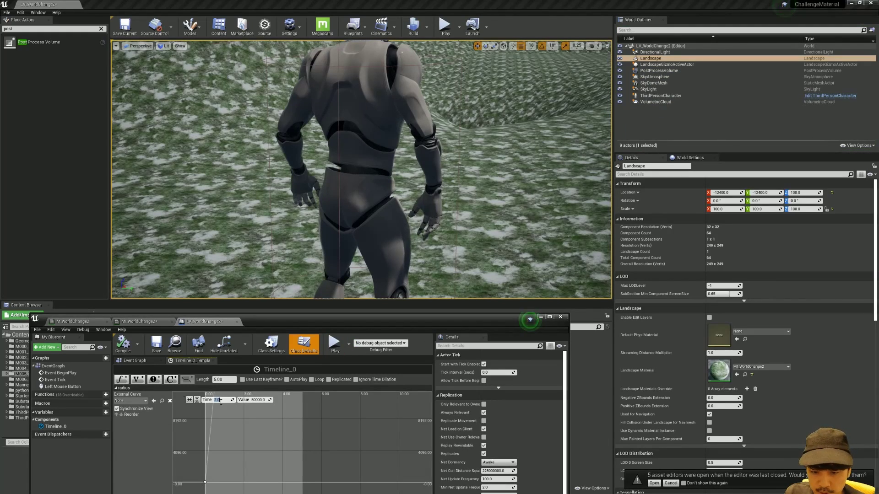
pyautogui.write('9')
pyautogui.press('Return')
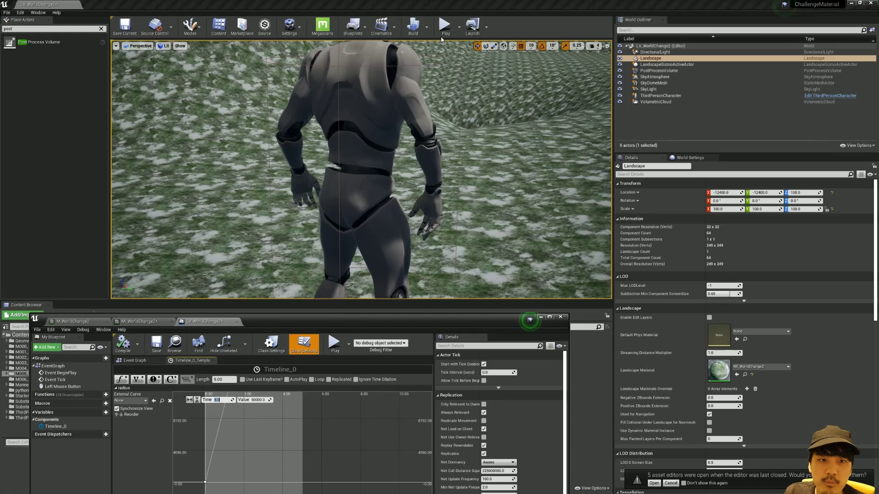
pyautogui.click(444, 27)
pyautogui.press('Escape')
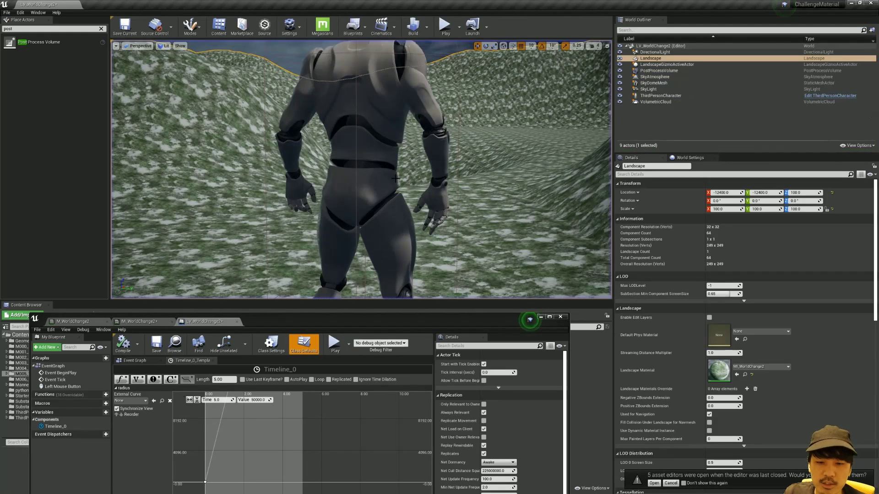
# Move the radius key time to 10.0 and play-test the slower spread
pyautogui.click(219, 400)
pyautogui.write('10')
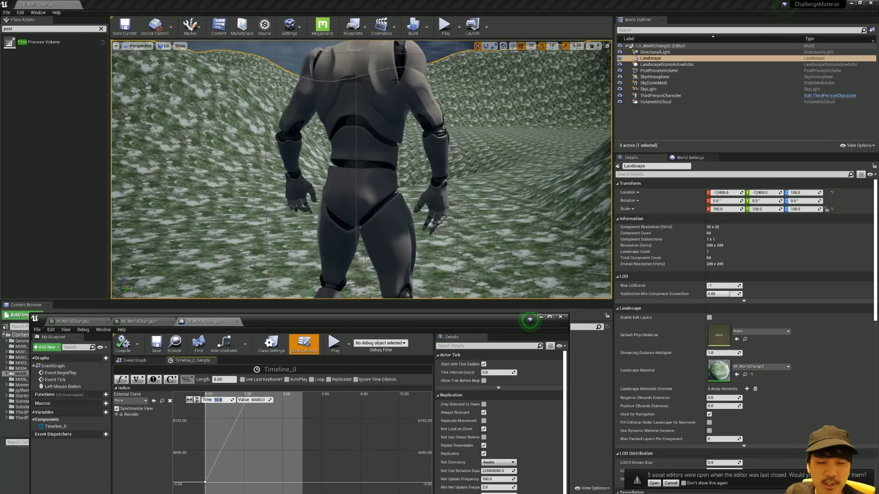
pyautogui.click(442, 35)
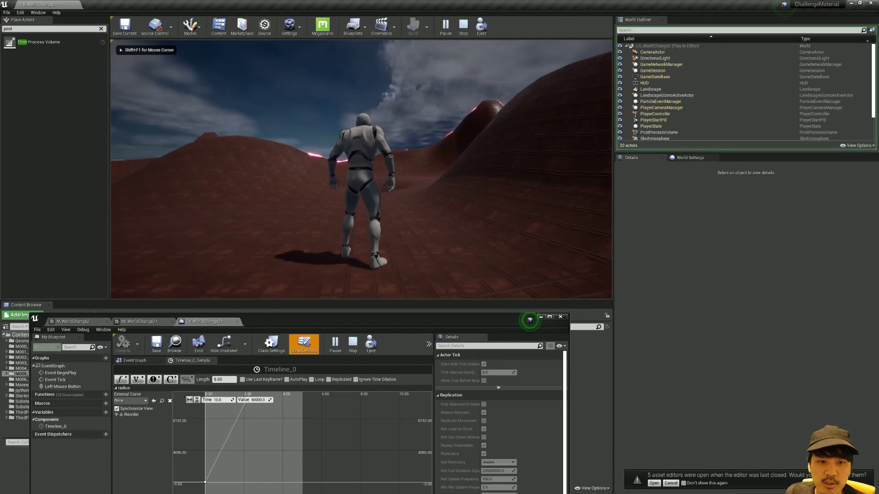
pyautogui.click(362, 169)
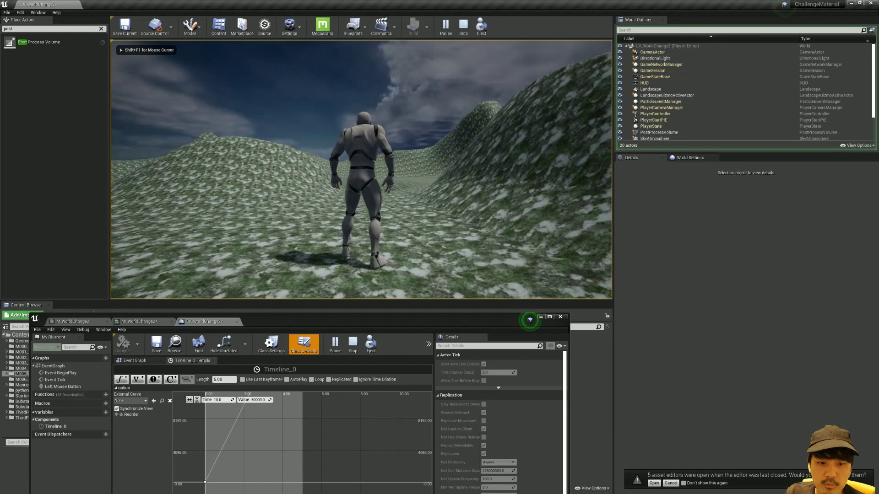
pyautogui.press('Escape')
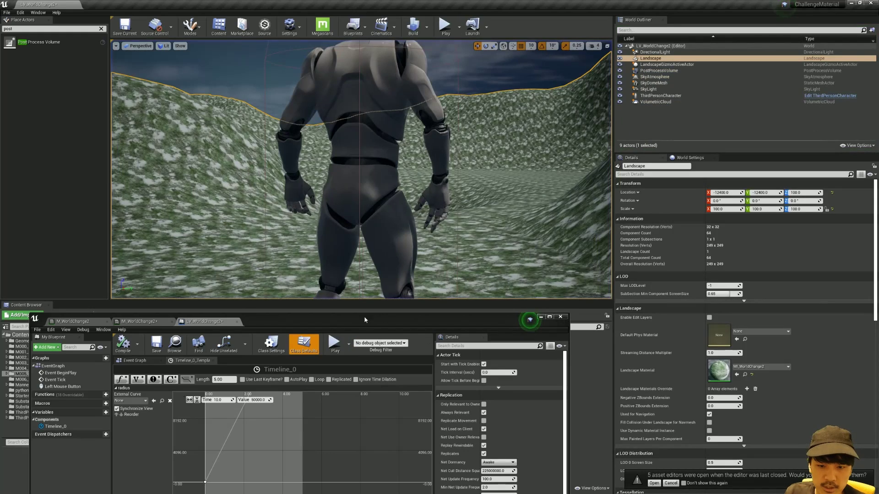
pyautogui.moveTo(331, 321); pyautogui.dragTo(584, 320)
pyautogui.click(395, 322)
# Set MI_WorldChange2's Emissive Intensity to 10000, play-testing the brighter ring
pyautogui.moveTo(531, 310); pyautogui.dragTo(458, 252)
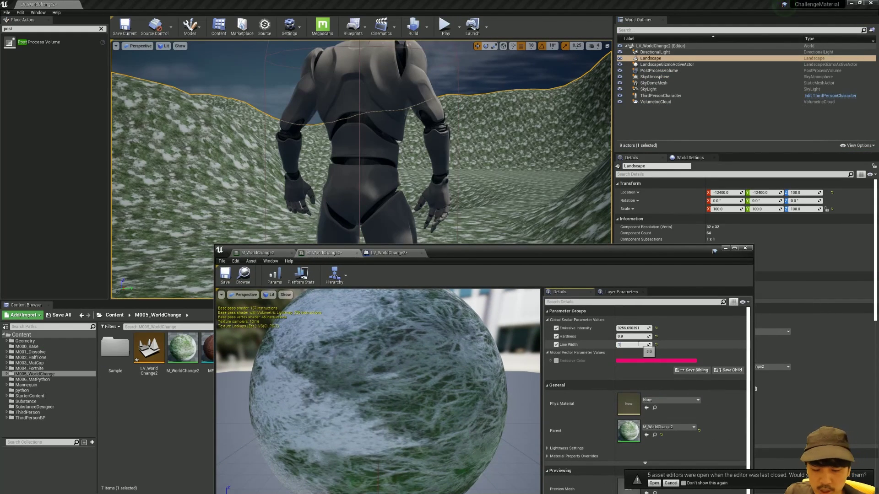
pyautogui.click(451, 26)
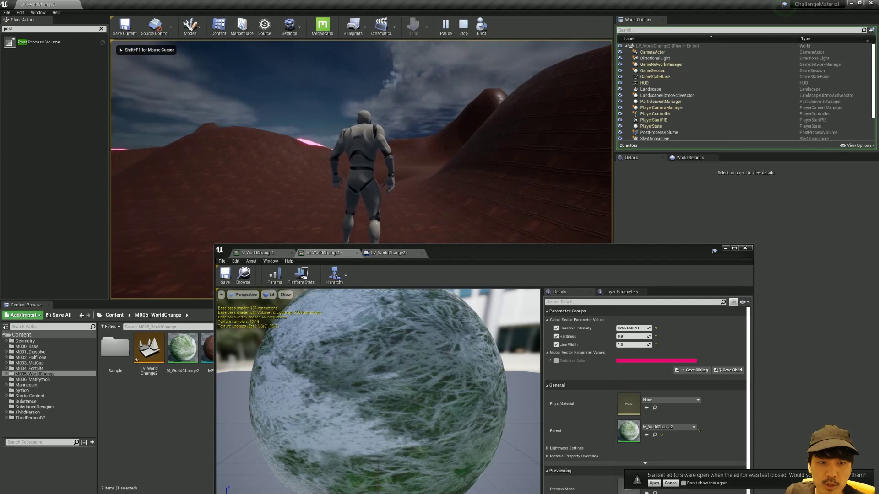
pyautogui.press('Escape')
pyautogui.moveTo(636, 337); pyautogui.dragTo(646, 335)
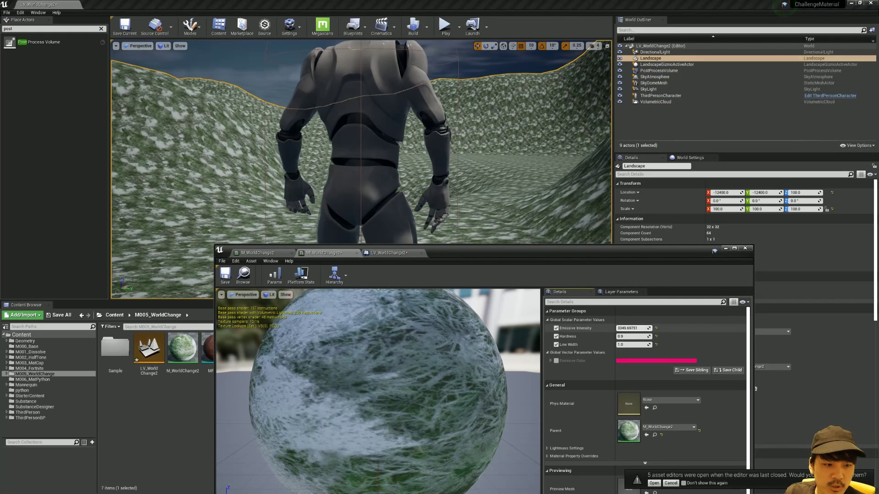
pyautogui.click(446, 20)
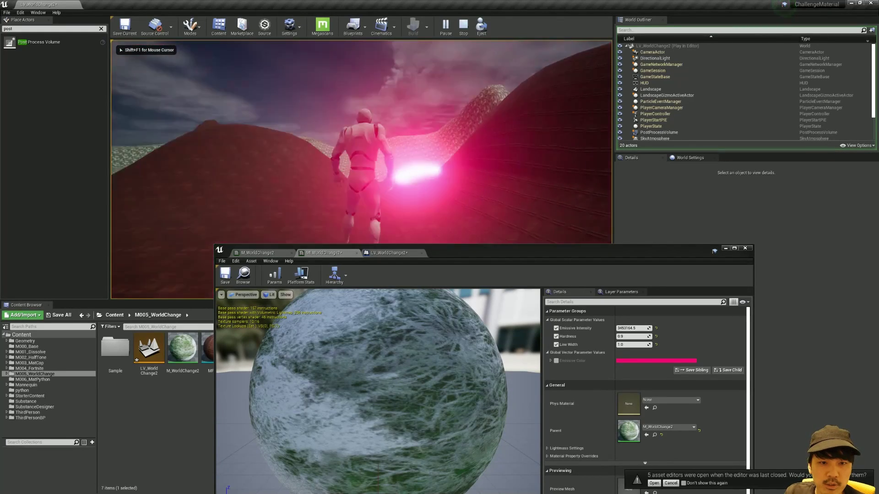
pyautogui.press('Escape')
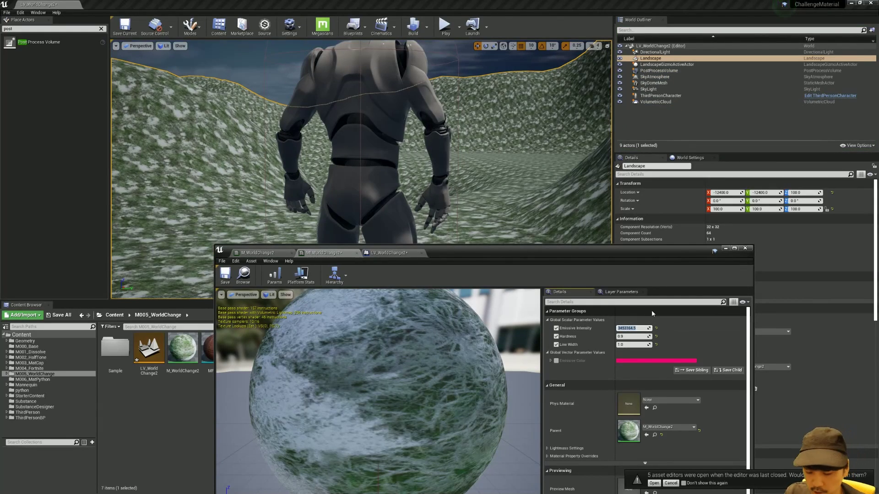
pyautogui.write('10000')
pyautogui.press('Return')
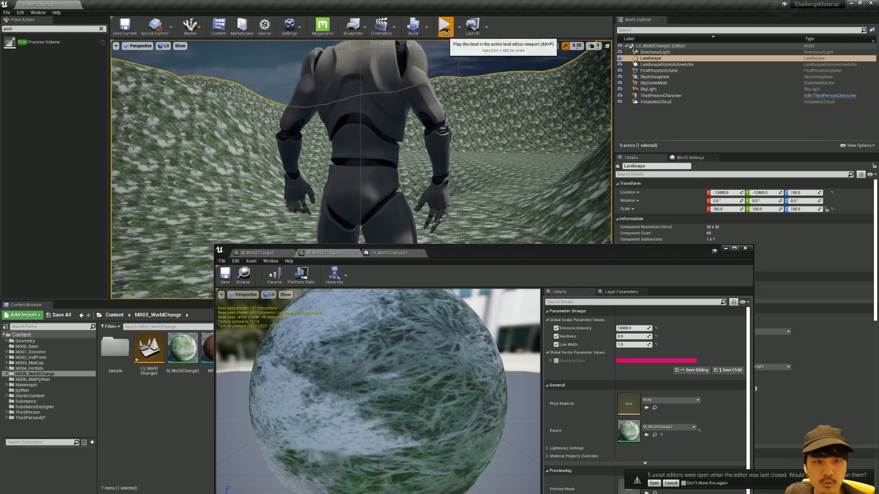
pyautogui.click(446, 25)
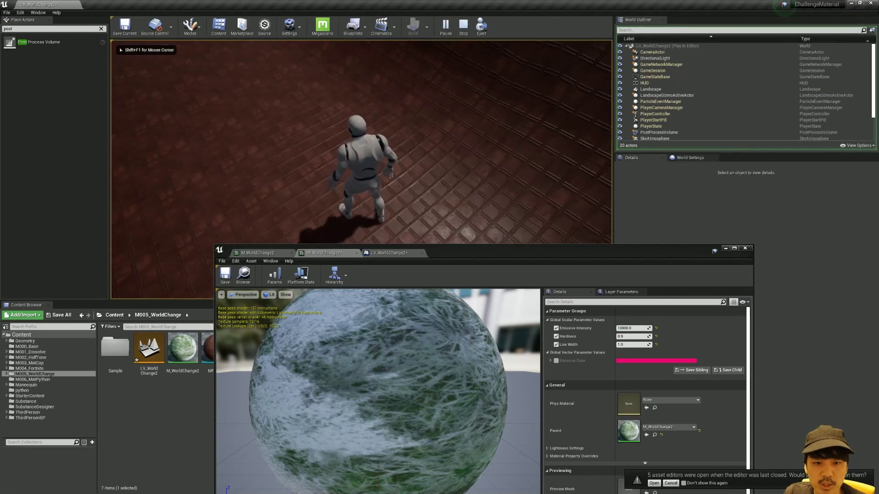
pyautogui.press('Escape')
# Maximise the material editor and shift Absolute World Position and the location node left
pyautogui.moveTo(467, 251); pyautogui.dragTo(494, 247)
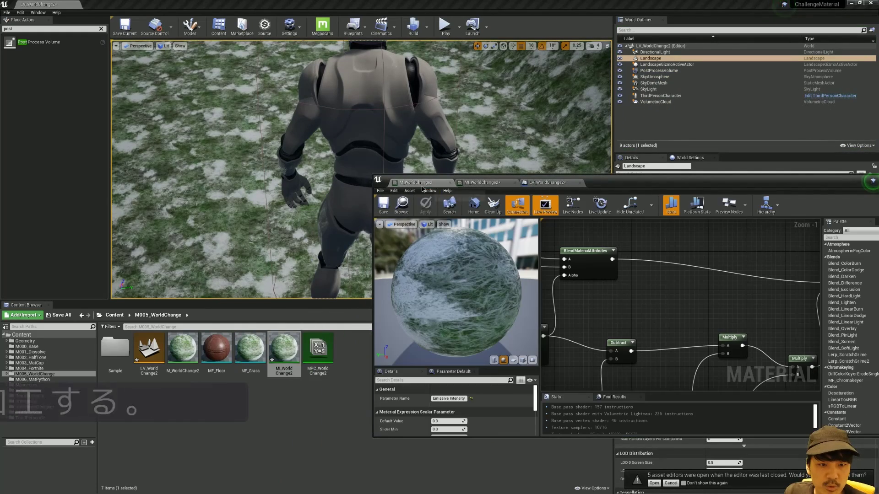
pyautogui.moveTo(676, 233); pyautogui.dragTo(744, 212, button='right')
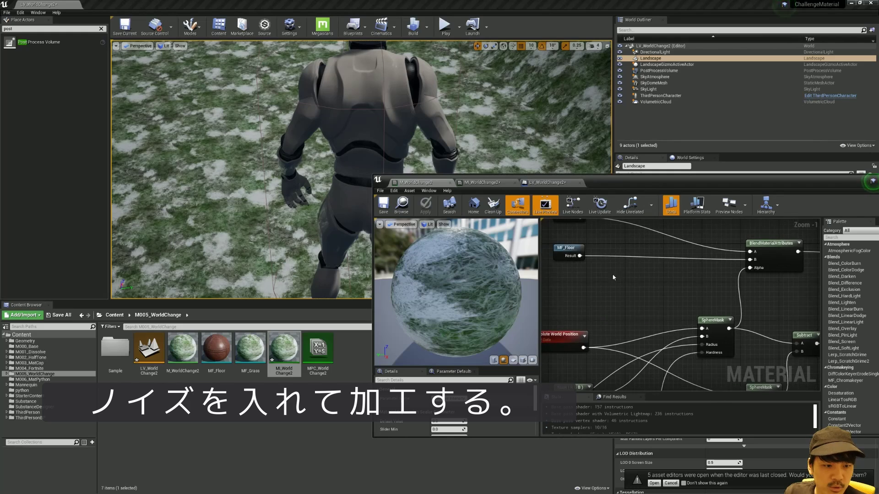
pyautogui.doubleClick(632, 182)
pyautogui.moveTo(386, 160); pyautogui.dragTo(460, 189, button='right')
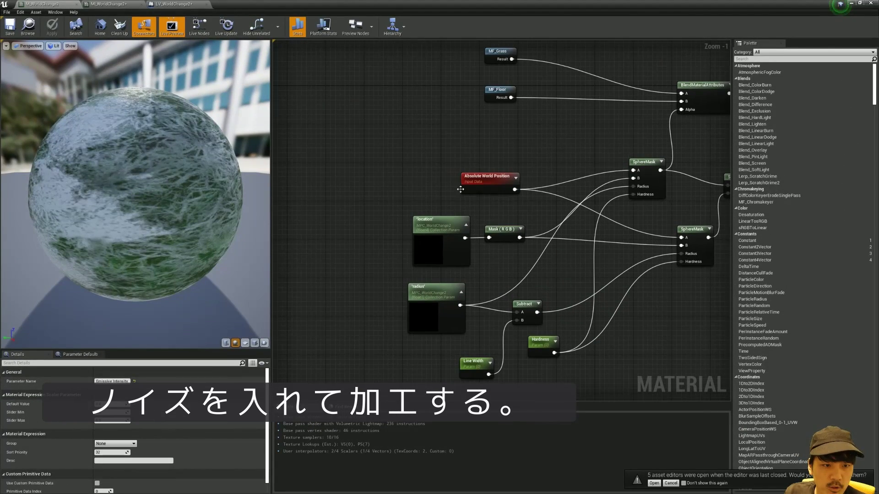
pyautogui.moveTo(460, 189)
pyautogui.mouseDown()
pyautogui.moveTo(411, 147)
pyautogui.moveTo(386, 146)
pyautogui.mouseUp()
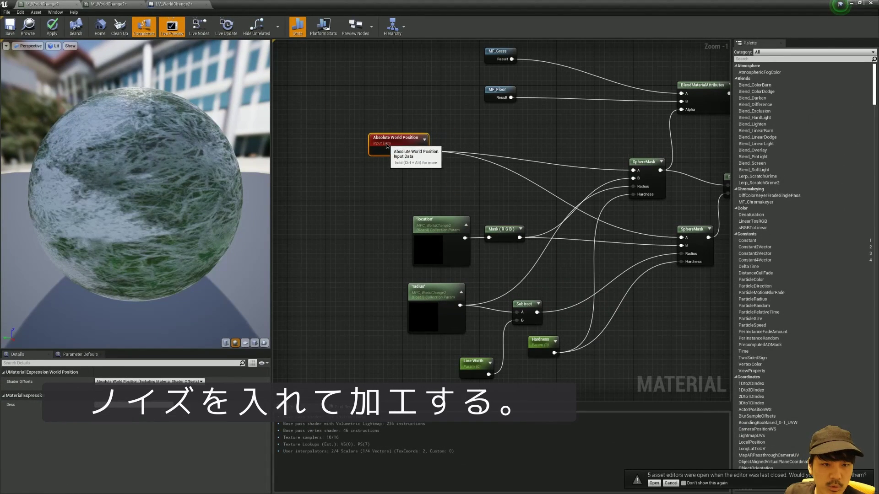
pyautogui.moveTo(449, 193); pyautogui.dragTo(403, 190, button='right')
pyautogui.moveTo(394, 222); pyautogui.dragTo(350, 221)
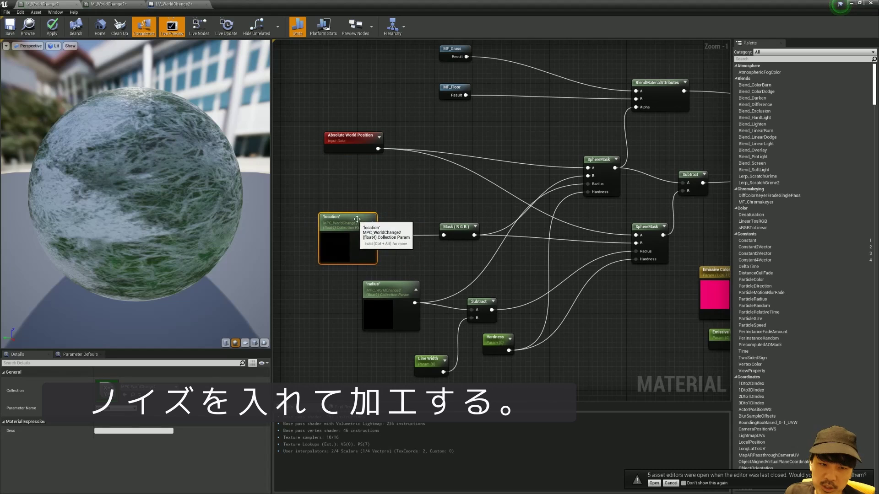
pyautogui.moveTo(454, 227); pyautogui.dragTo(464, 235, button='right')
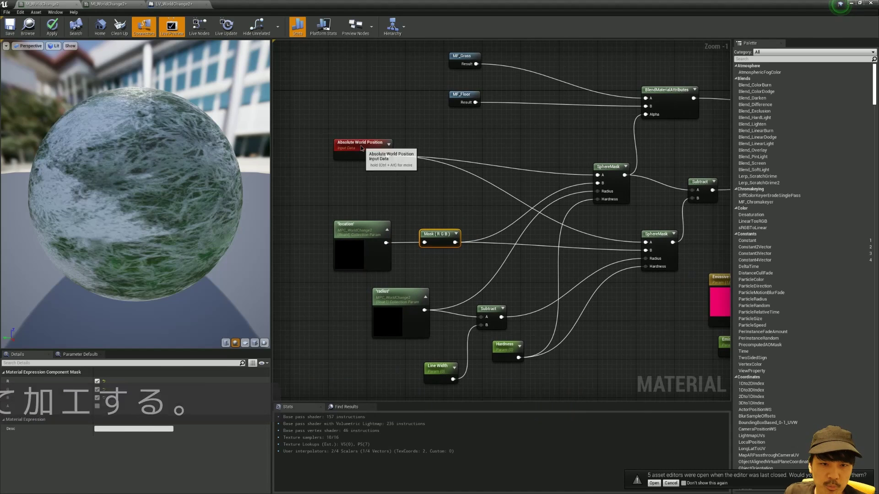
pyautogui.moveTo(365, 144); pyautogui.dragTo(351, 130)
# Add a Texture Sample node using a noise texture beside the world position node
pyautogui.rightClick(340, 167)
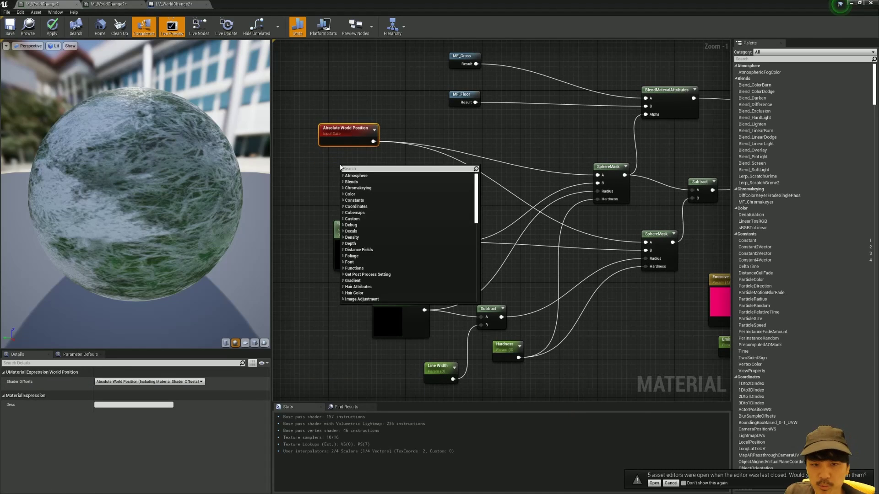
pyautogui.scroll(-5, 341, 168)
pyautogui.scroll(-5, 341, 168)
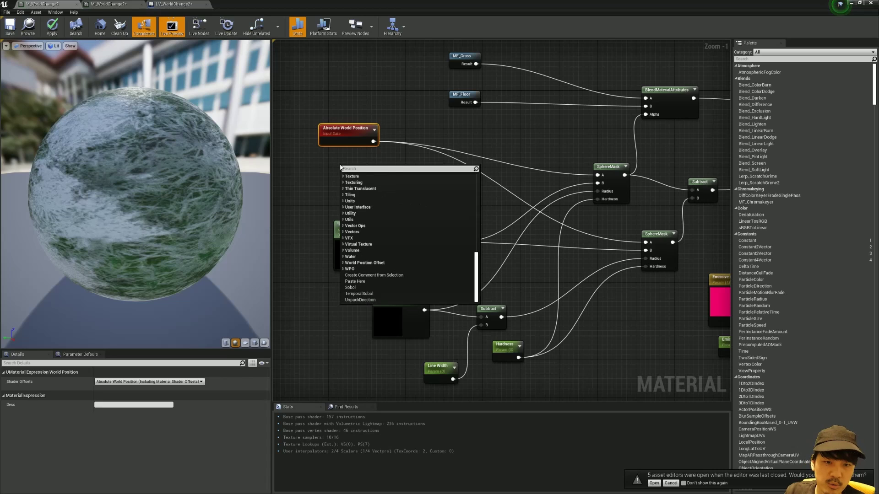
pyautogui.write('texture')
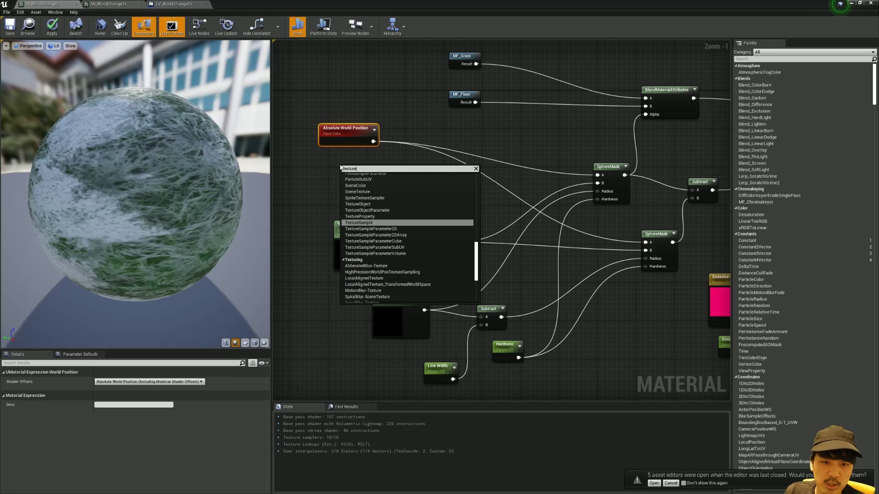
pyautogui.press('Return')
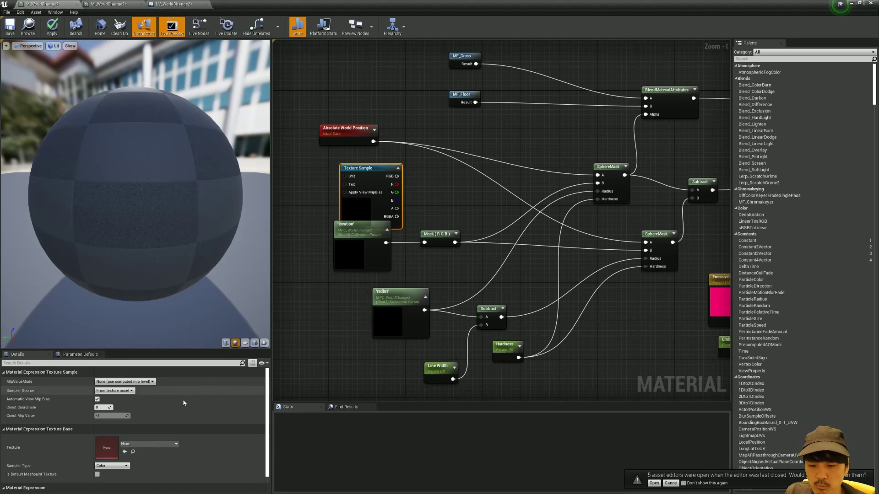
pyautogui.click(141, 442)
pyautogui.write('nois')
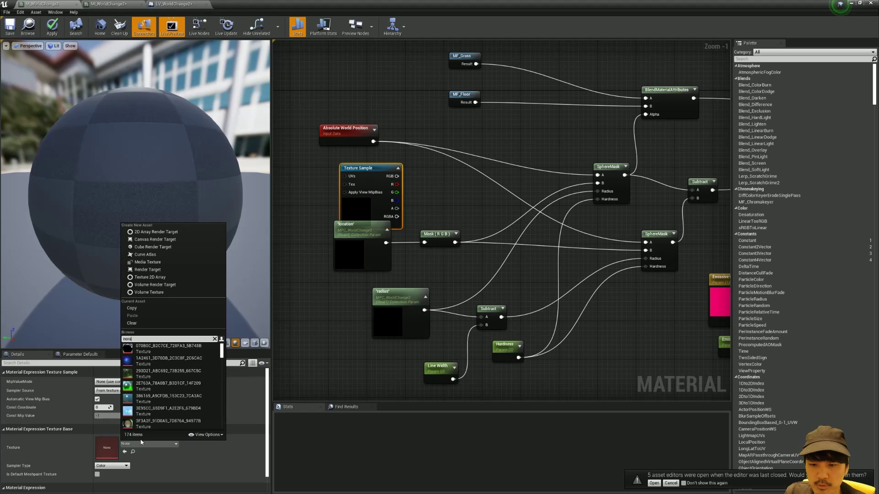
pyautogui.write('e')
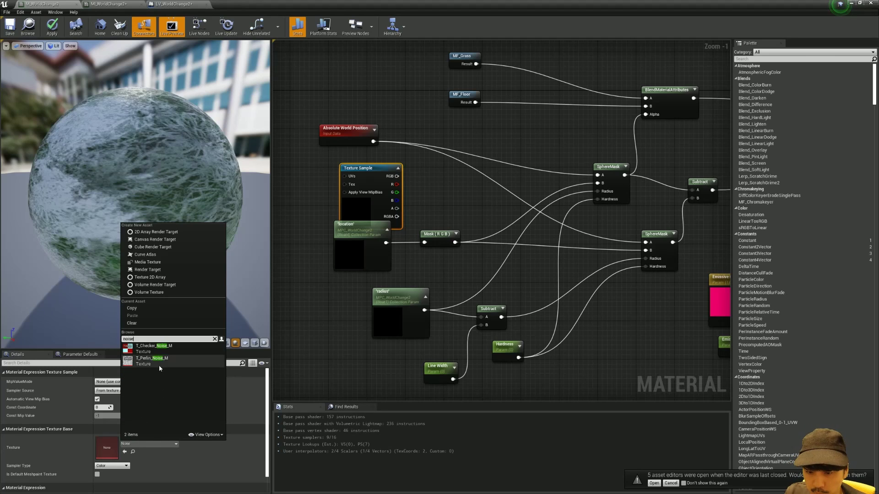
pyautogui.moveTo(348, 224); pyautogui.dragTo(337, 258)
pyautogui.moveTo(361, 201); pyautogui.dragTo(329, 204)
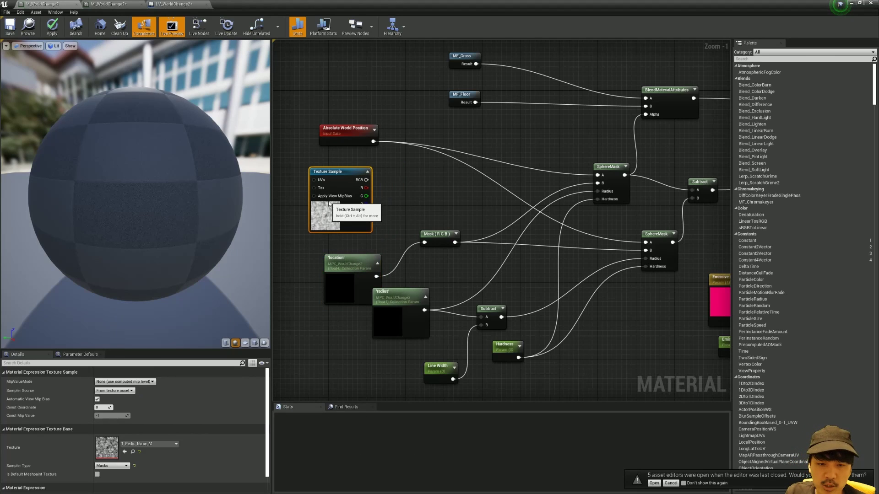
# Insert a Multiply of Absolute World Position and the texture before the sphere masks, and save
pyautogui.click(393, 169)
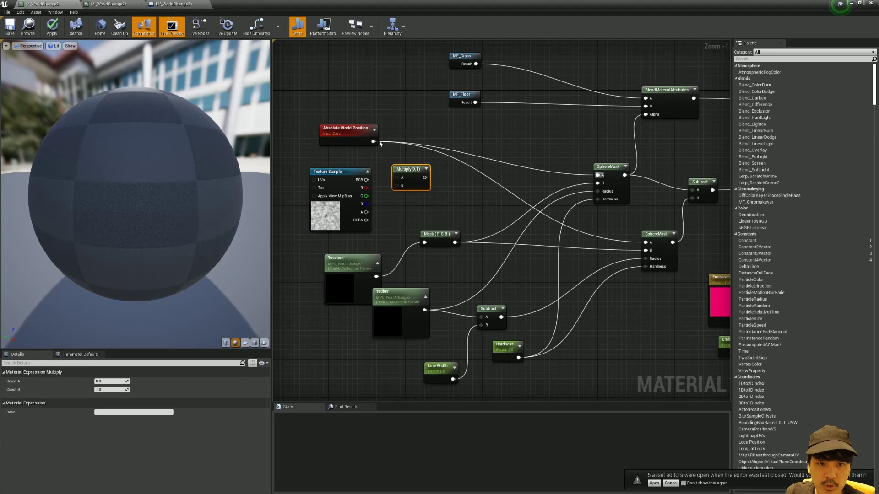
pyautogui.keyDown('ctrl'); pyautogui.moveTo(372, 141); pyautogui.dragTo(425, 177); pyautogui.keyUp('ctrl')
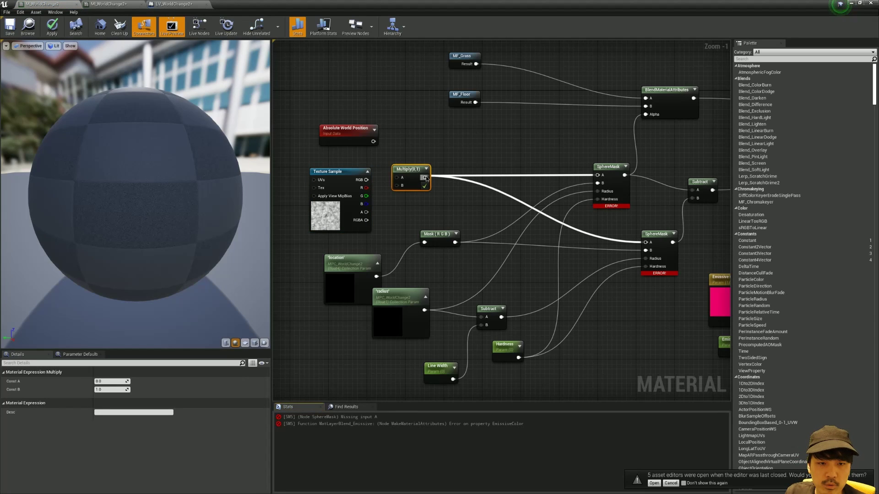
pyautogui.moveTo(373, 141); pyautogui.dragTo(397, 185)
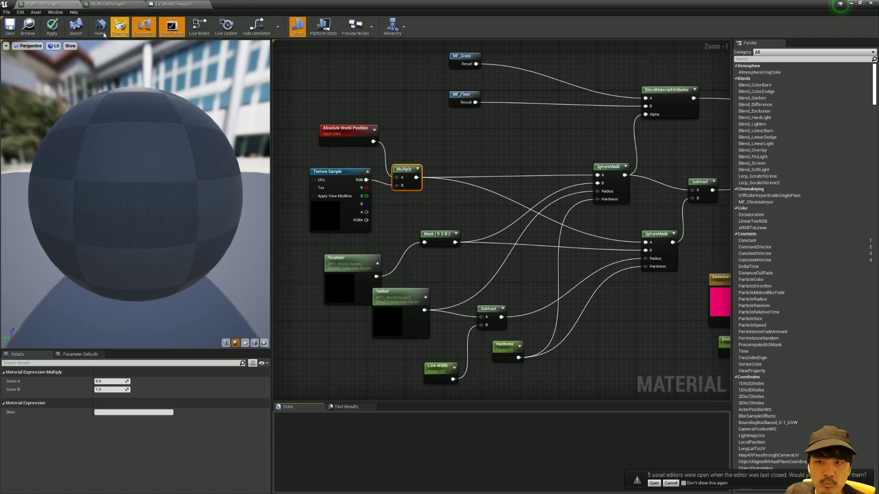
pyautogui.hotkey('ctrl', 's')
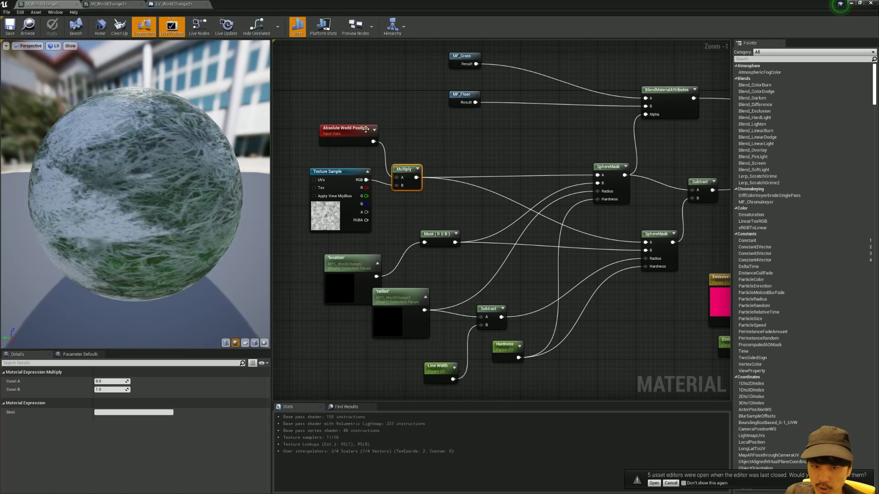
# Replace the Multiply with an Add node taking Absolute World Position into A
pyautogui.moveTo(352, 127); pyautogui.dragTo(336, 126)
pyautogui.moveTo(331, 212); pyautogui.dragTo(361, 205, button='right')
pyautogui.moveTo(361, 205); pyautogui.dragTo(326, 208)
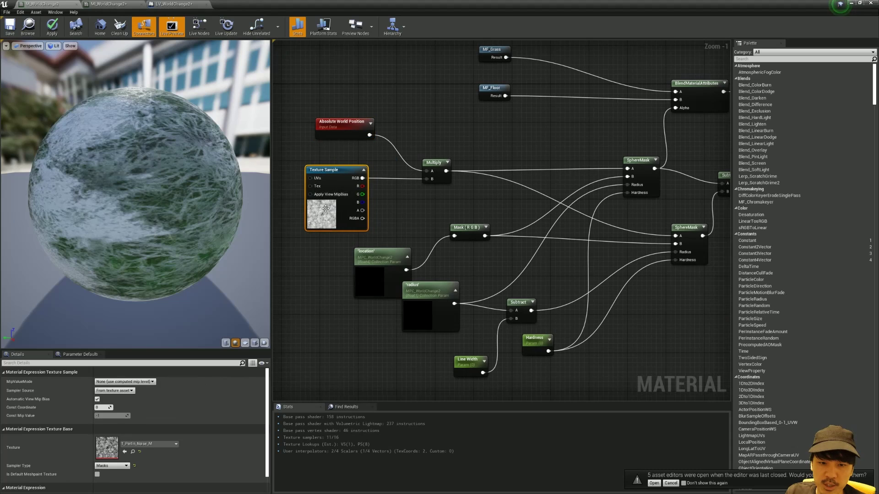
pyautogui.click(413, 132)
pyautogui.moveTo(369, 136)
pyautogui.mouseDown()
pyautogui.moveTo(418, 141)
pyautogui.moveTo(418, 150)
pyautogui.moveTo(431, 141)
pyautogui.mouseUp()
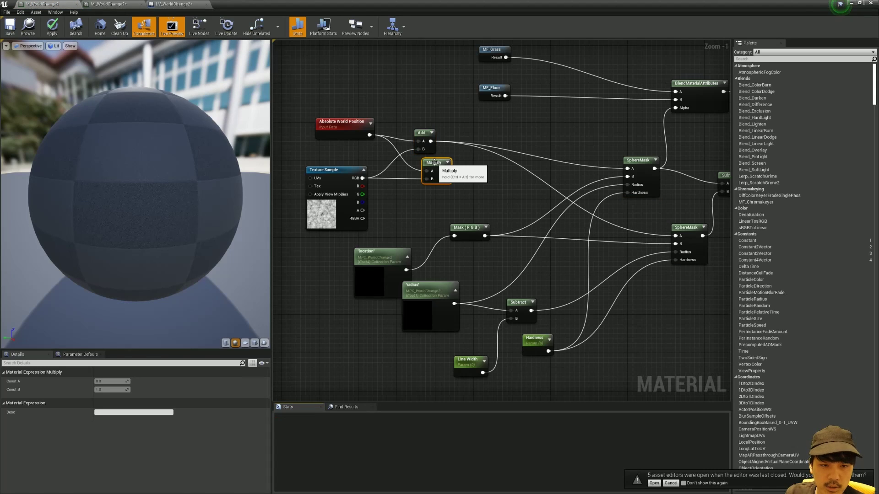
pyautogui.press('Delete')
# Add a new Multiply fed by the Texture Sample's RGB output
pyautogui.moveTo(395, 179); pyautogui.dragTo(415, 176, button='right')
pyautogui.moveTo(363, 198); pyautogui.dragTo(343, 193)
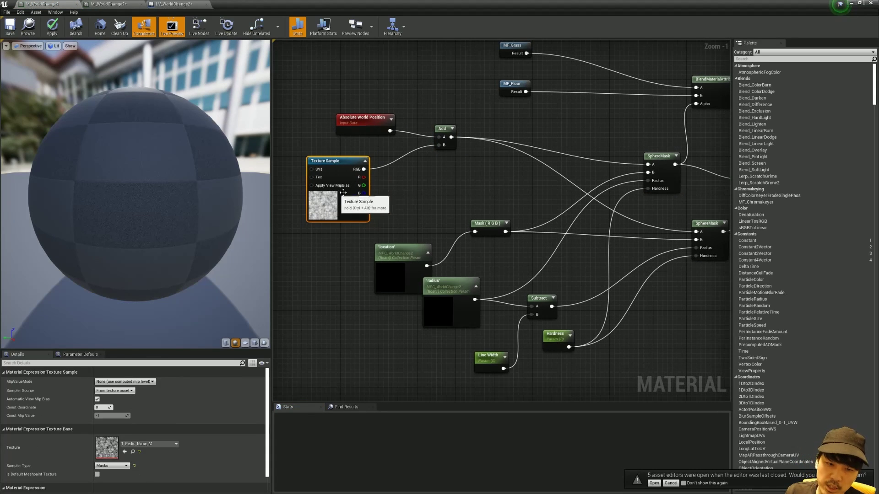
pyautogui.click(399, 190)
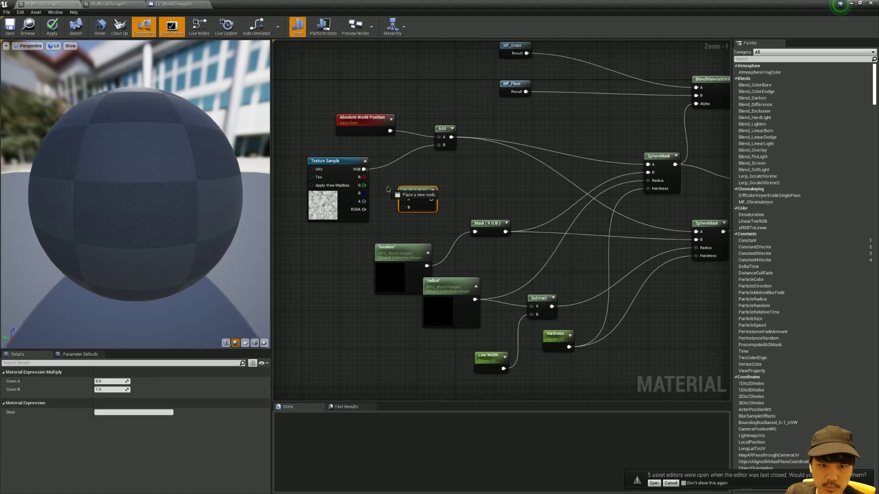
pyautogui.moveTo(401, 200); pyautogui.dragTo(404, 200)
pyautogui.click(402, 266)
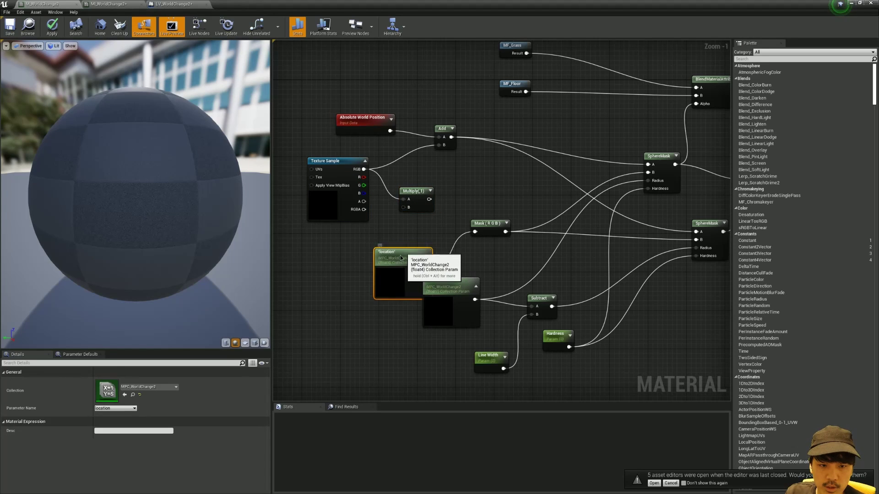
pyautogui.moveTo(401, 258); pyautogui.dragTo(378, 291)
# Promote Multiply's B to a Noise Strength parameter of 1.0, wire it into Add B, and save
pyautogui.rightClick(405, 207)
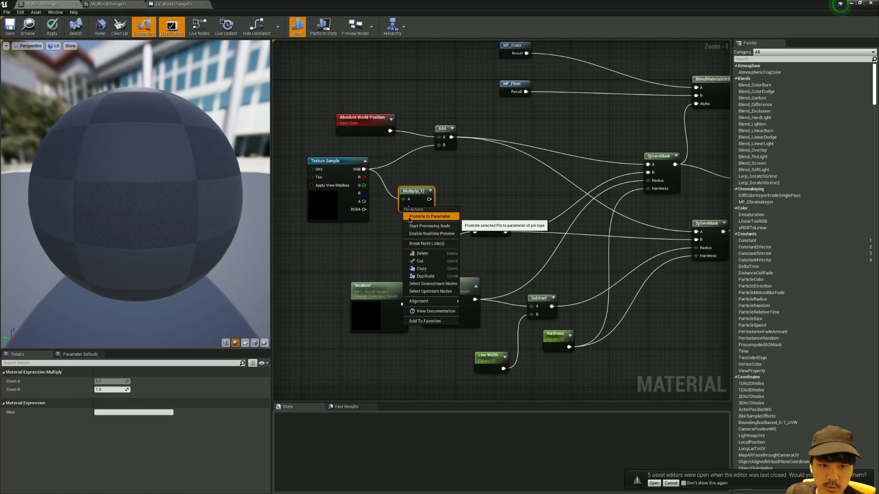
pyautogui.click(409, 218)
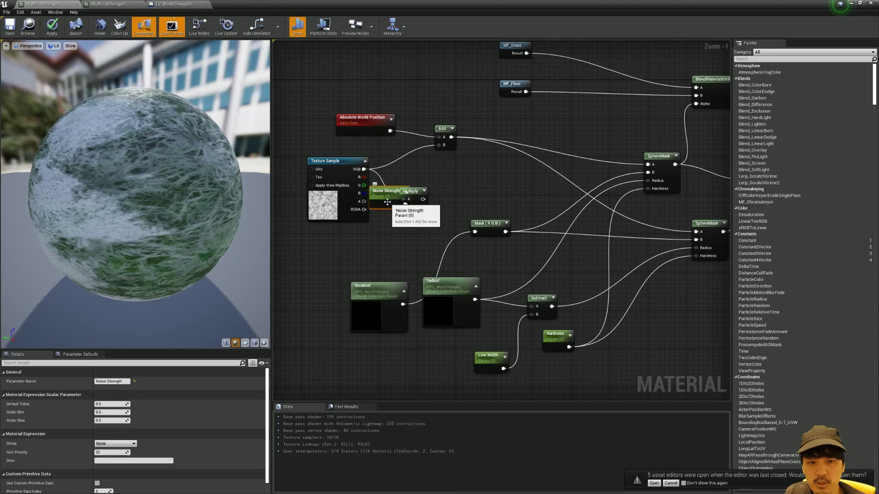
pyautogui.moveTo(388, 202); pyautogui.dragTo(348, 243)
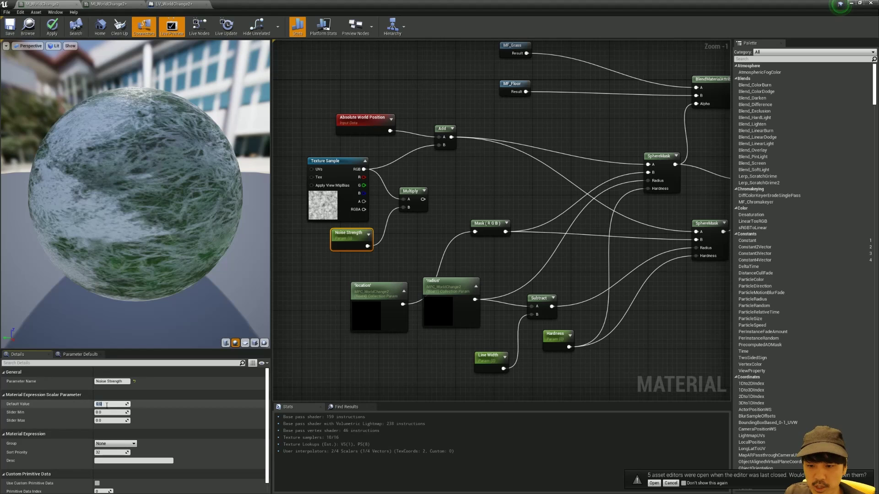
pyautogui.write('1')
pyautogui.press('Return')
pyautogui.moveTo(424, 199); pyautogui.dragTo(443, 146)
pyautogui.click(7, 26)
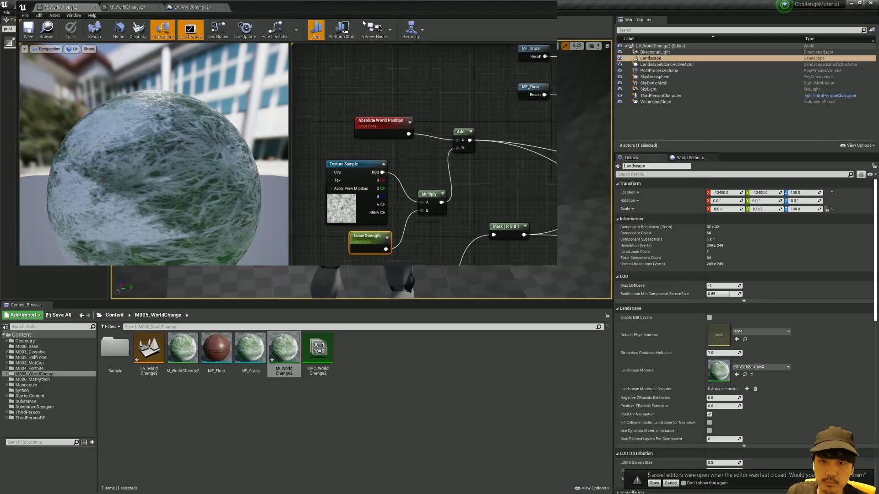
pyautogui.moveTo(257, 3); pyautogui.dragTo(35, 242)
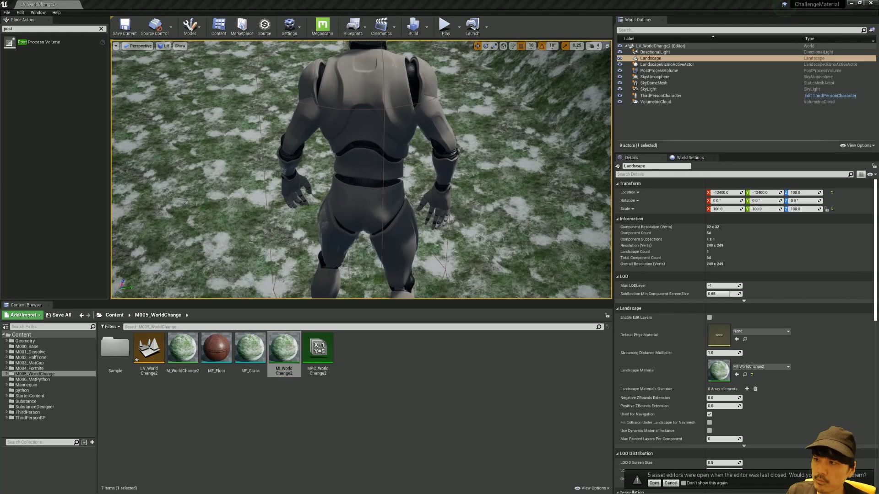
# Open MI_WorldChange2 and play-test the level, running the character through it
pyautogui.doubleClick(284, 350)
pyautogui.moveTo(627, 296); pyautogui.dragTo(641, 289)
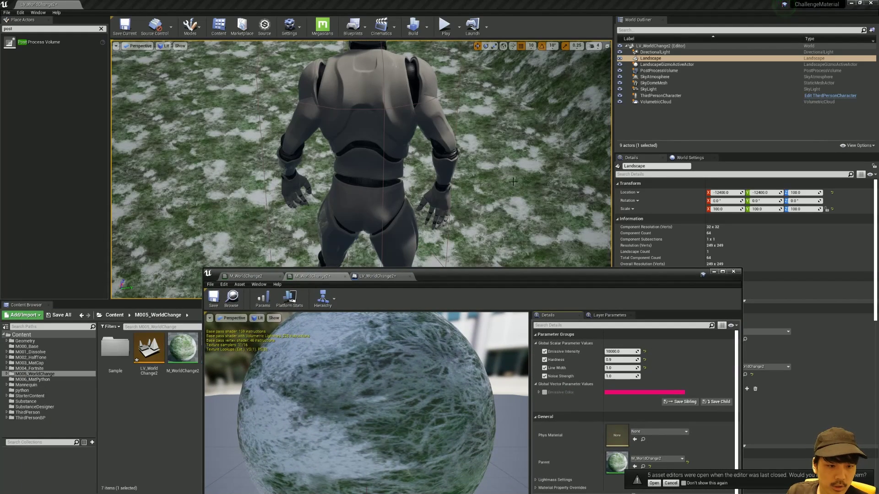
pyautogui.hotkey('alt', 'p')
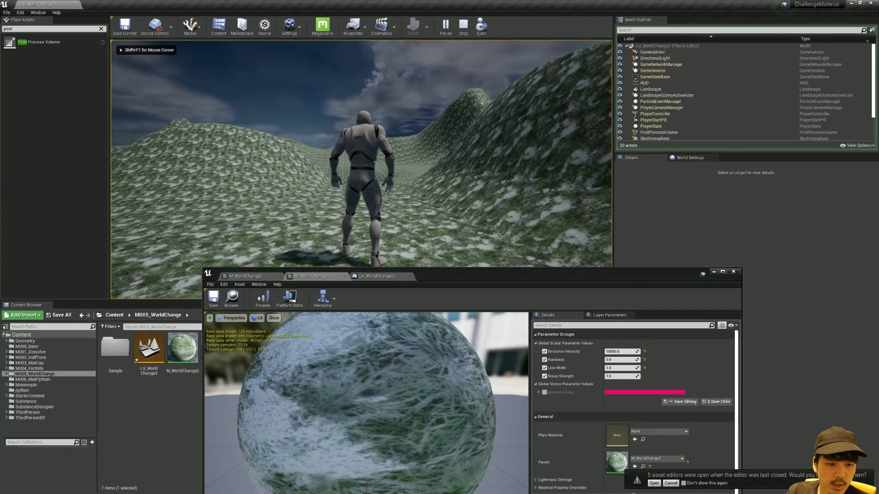
pyautogui.hotkey('shift', 'F1')
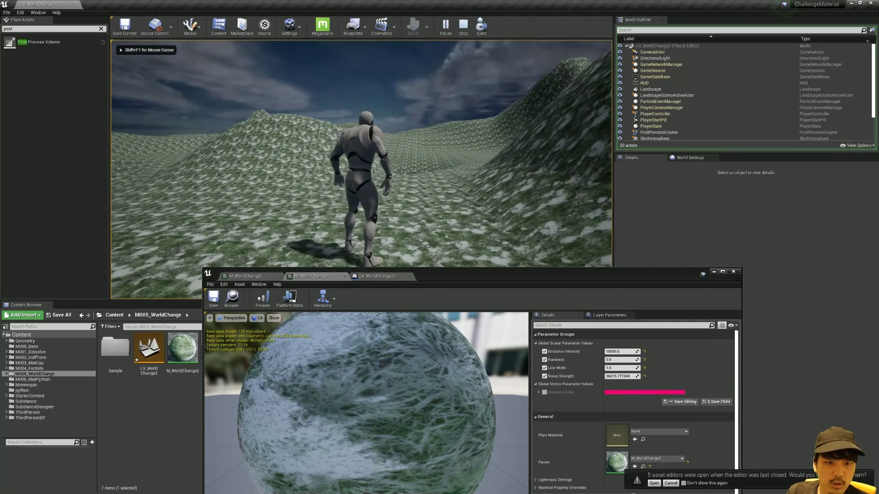
pyautogui.click(423, 160)
pyautogui.press('w')
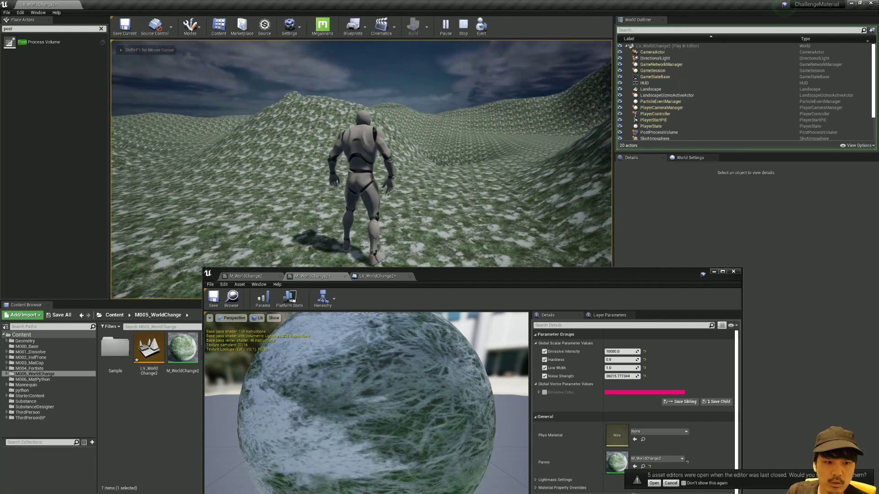
pyautogui.press('Escape')
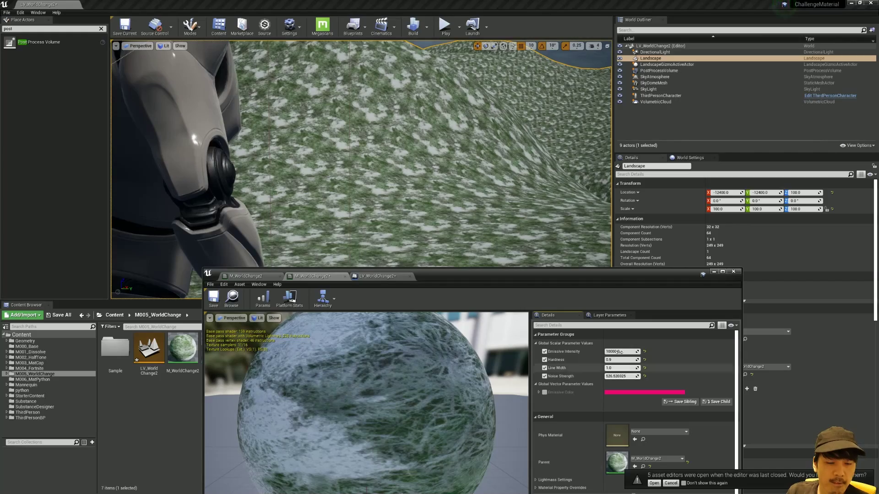
# Raise the instance's Noise Strength to about 983.29 during play, then re-test the ragged glowing edge
pyautogui.scroll(1, 454, 83)
pyautogui.click(444, 37)
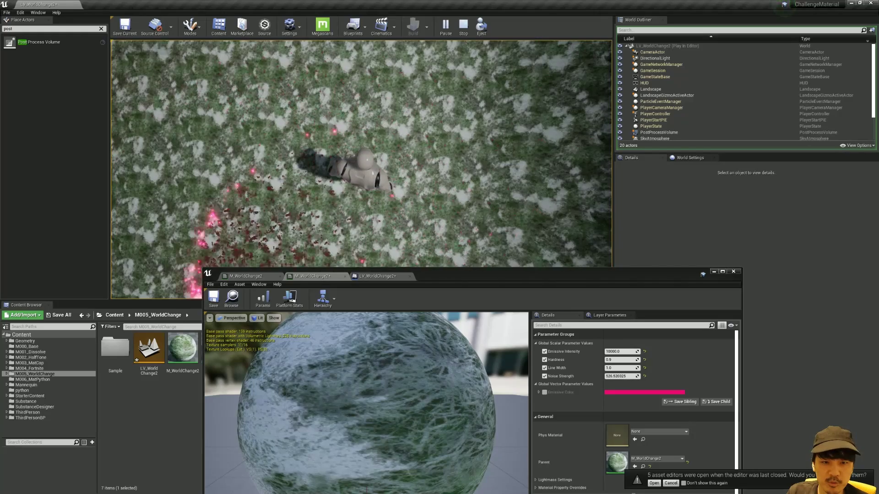
pyautogui.hotkey('shift', 'F1')
pyautogui.click(398, 203)
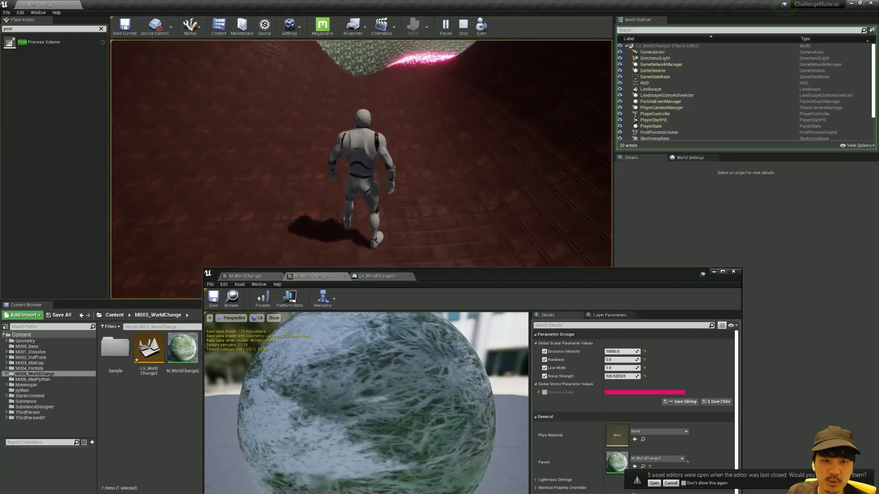
pyautogui.hotkey('shift', 'F1')
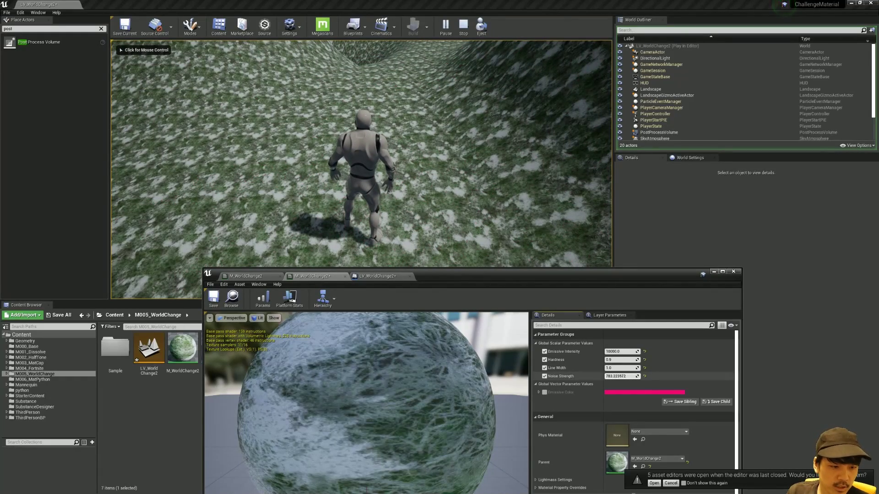
pyautogui.click(463, 29)
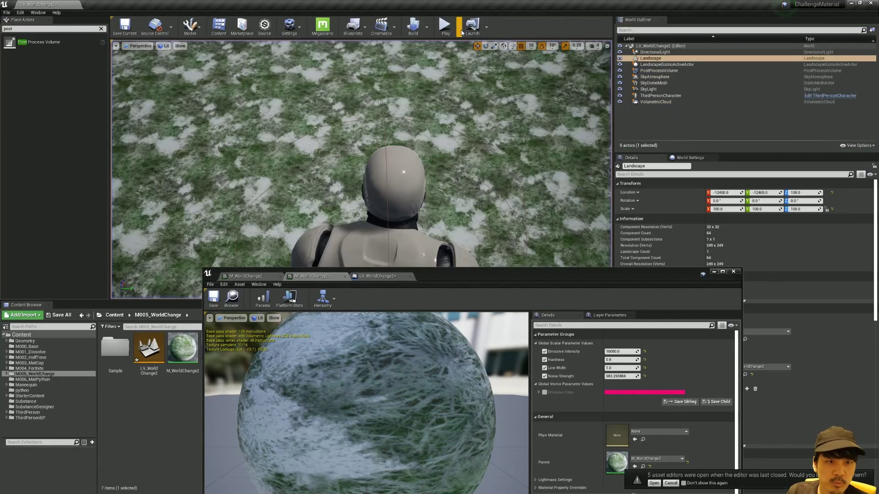
pyautogui.click(444, 30)
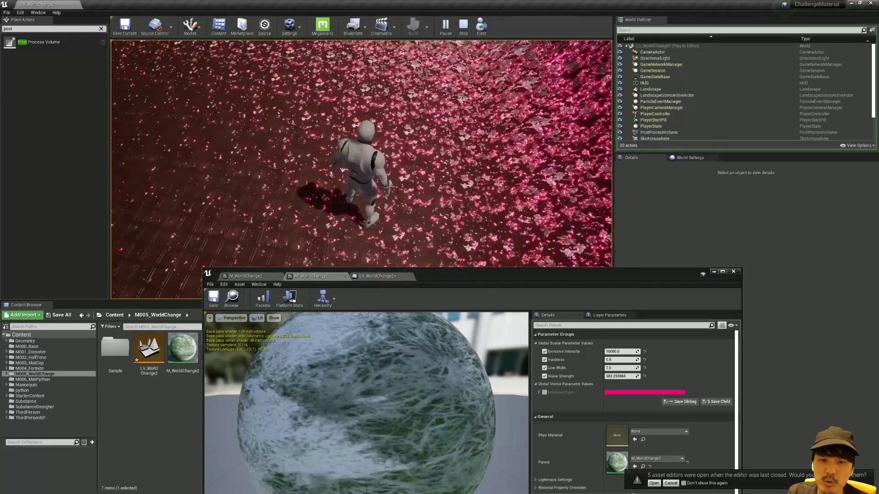
pyautogui.press('w')
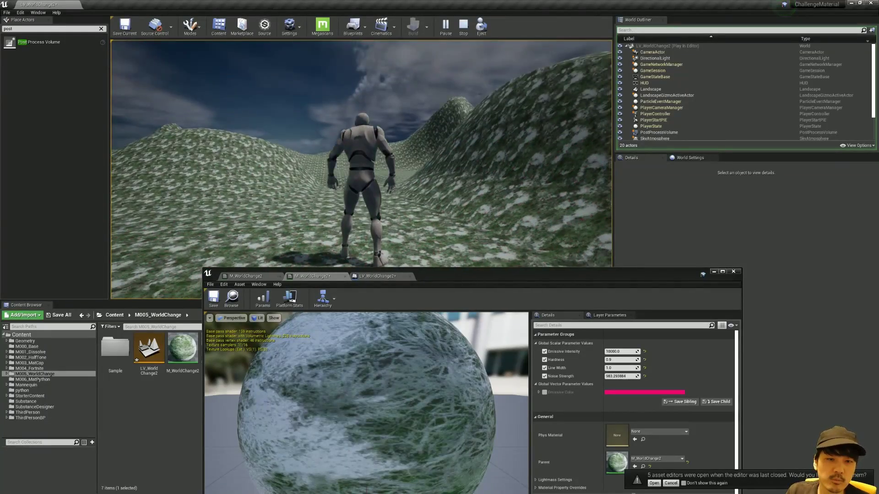
pyautogui.press('Escape')
# Enable MI_WorldChange2's Emissive Color override and change it from pink to light blue
pyautogui.click(545, 392)
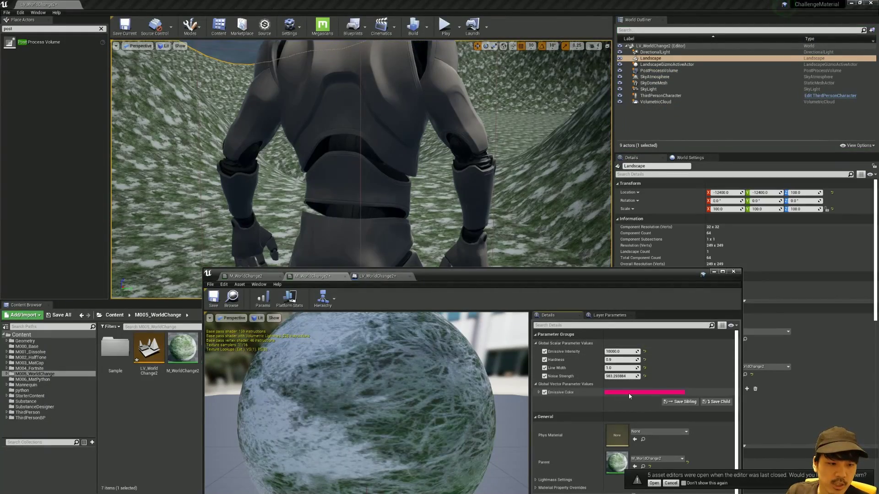
pyautogui.click(628, 393)
pyautogui.moveTo(650, 384)
pyautogui.mouseDown()
pyautogui.moveTo(645, 347)
pyautogui.moveTo(640, 360)
pyautogui.mouseUp()
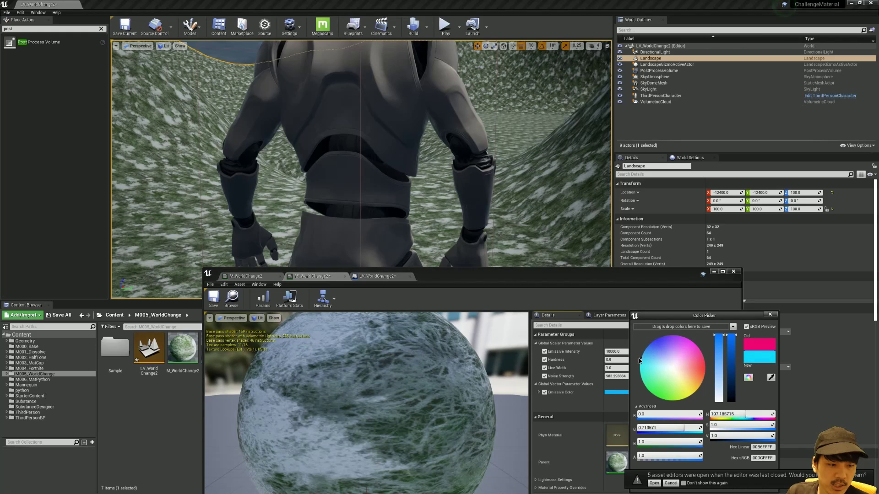
pyautogui.moveTo(666, 319); pyautogui.dragTo(653, 218)
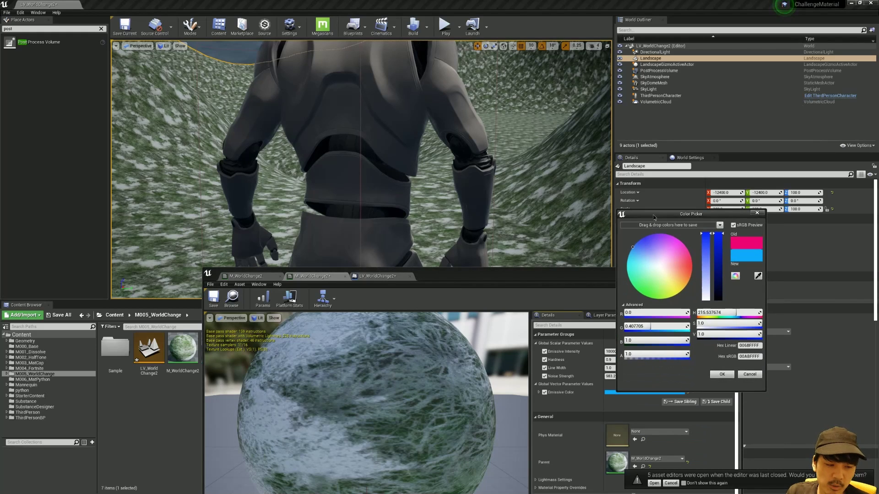
pyautogui.click(721, 374)
# Play the level and run across the landscape to check the blue-glowing ring
pyautogui.moveTo(542, 270); pyautogui.dragTo(521, 348)
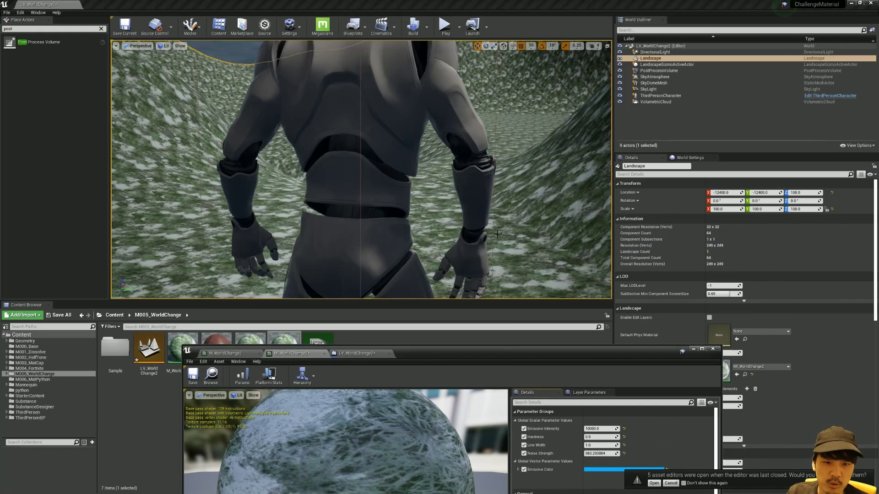
pyautogui.scroll(-2, 413, 136)
pyautogui.click(445, 25)
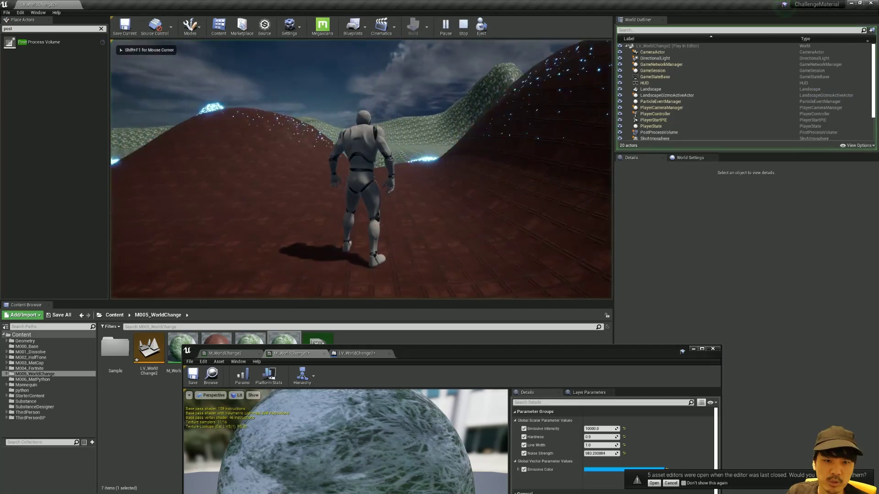
pyautogui.press('w')
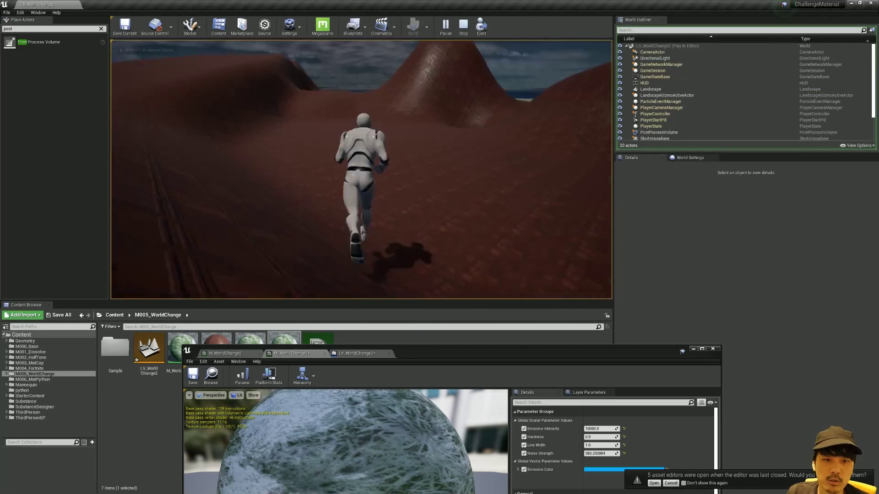
# Stop the play test and place two SM_Rock meshes from the Sample folder on the landscape
pyautogui.press('Escape')
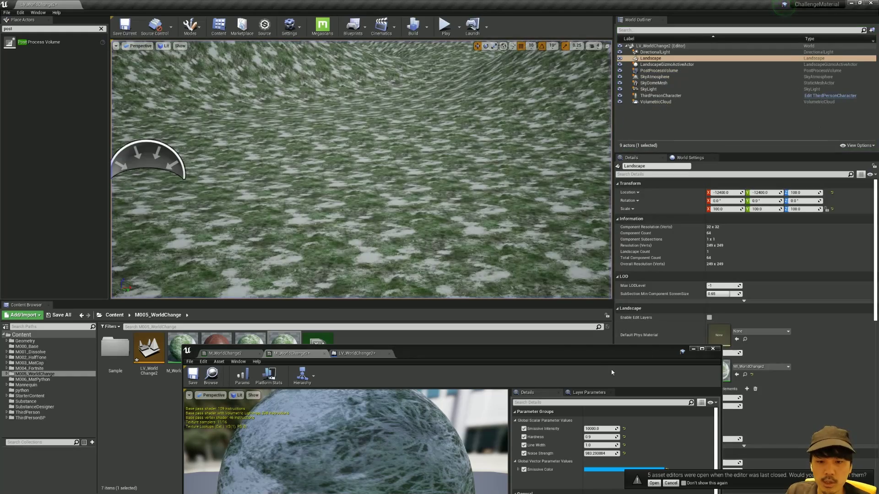
pyautogui.moveTo(499, 359); pyautogui.dragTo(569, 444)
pyautogui.doubleClick(114, 349)
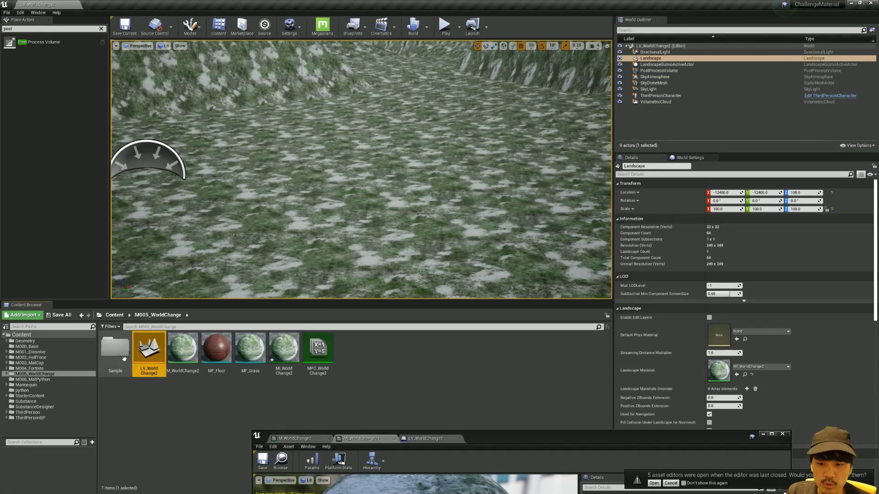
pyautogui.moveTo(419, 348); pyautogui.dragTo(455, 165)
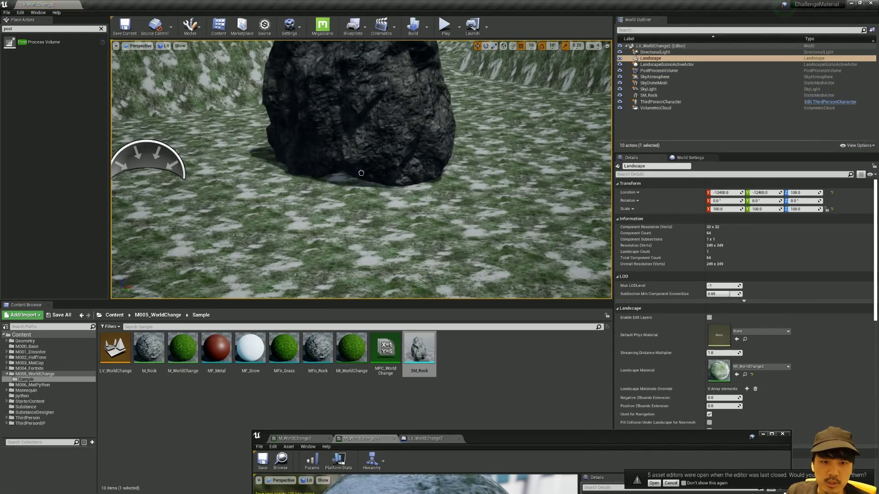
pyautogui.scroll(-5, 455, 165)
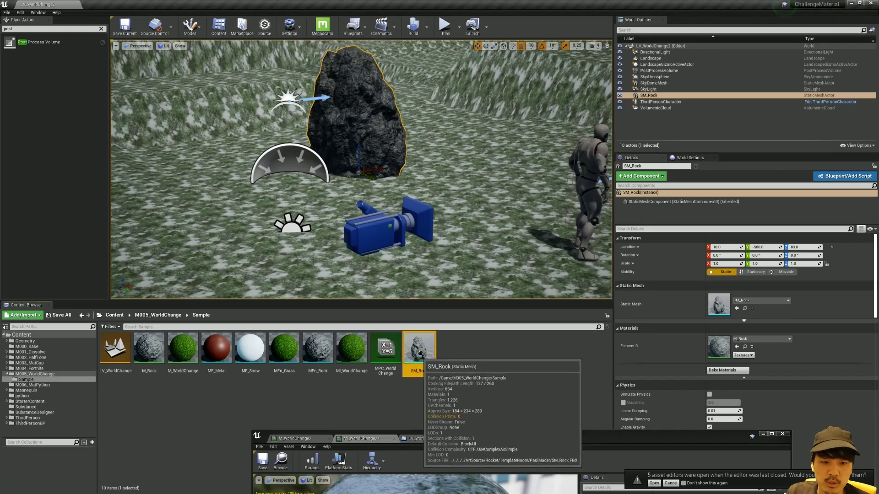
pyautogui.moveTo(419, 348)
pyautogui.mouseDown()
pyautogui.moveTo(530, 194)
pyautogui.moveTo(242, 266)
pyautogui.moveTo(119, 197)
pyautogui.mouseUp()
# Frame the newest rock and Alt-drag it into additional copies
pyautogui.scroll(-3, 530, 193)
pyautogui.scroll(10, 286, 138)
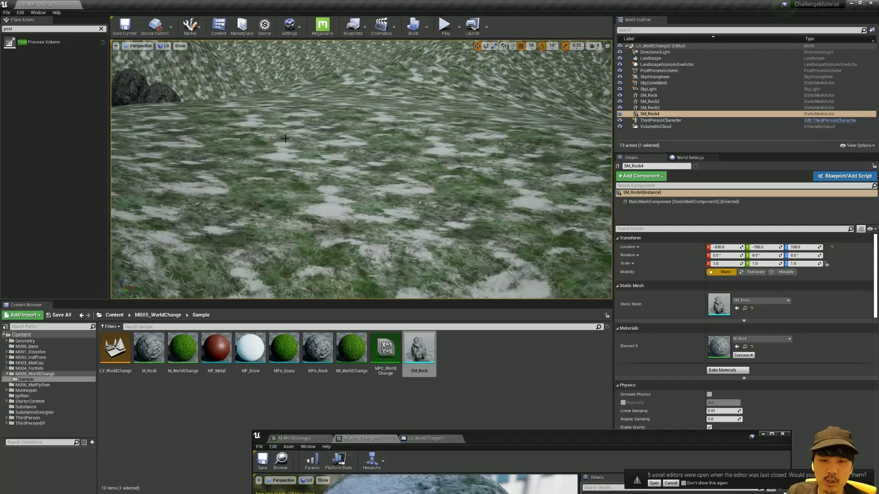
pyautogui.press('f')
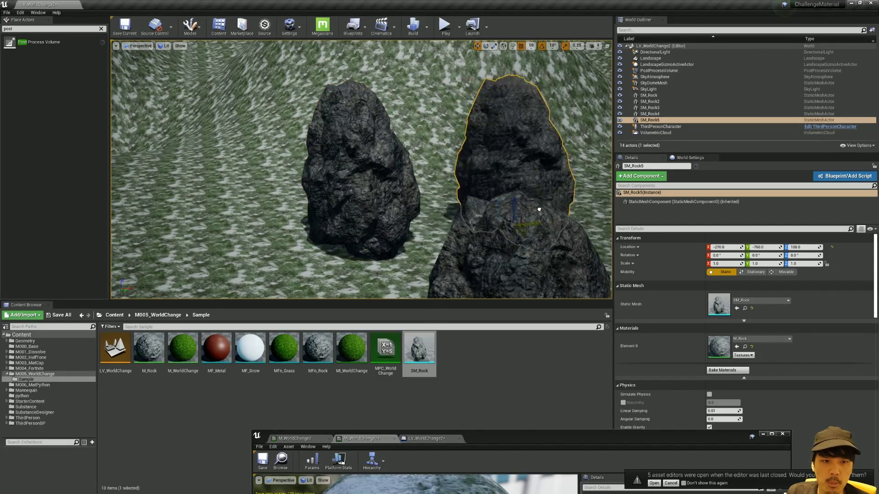
pyautogui.moveTo(389, 237)
pyautogui.keyDown('alt'); pyautogui.mouseDown()
pyautogui.moveTo(591, 202)
pyautogui.moveTo(538, 188)
pyautogui.moveTo(493, 156)
pyautogui.moveTo(232, 177)
pyautogui.moveTo(205, 273)
pyautogui.moveTo(152, 258)
pyautogui.mouseUp(); pyautogui.keyUp('alt')
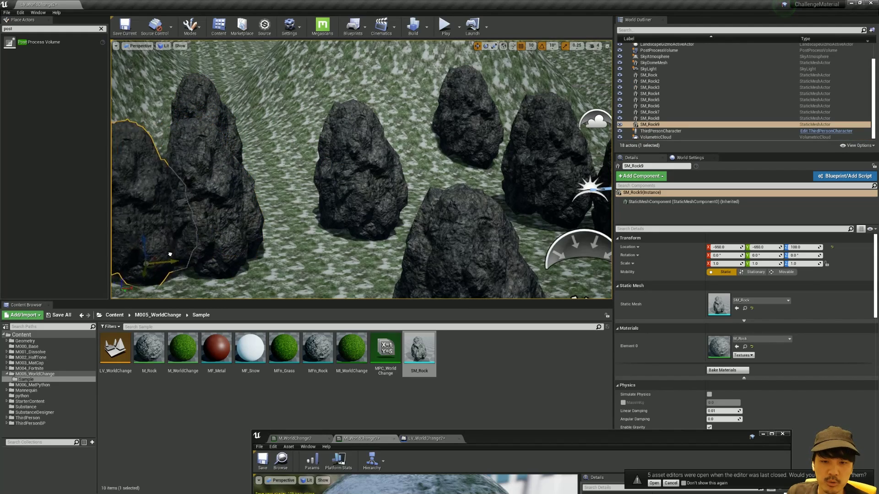
pyautogui.scroll(-5, 320, 183)
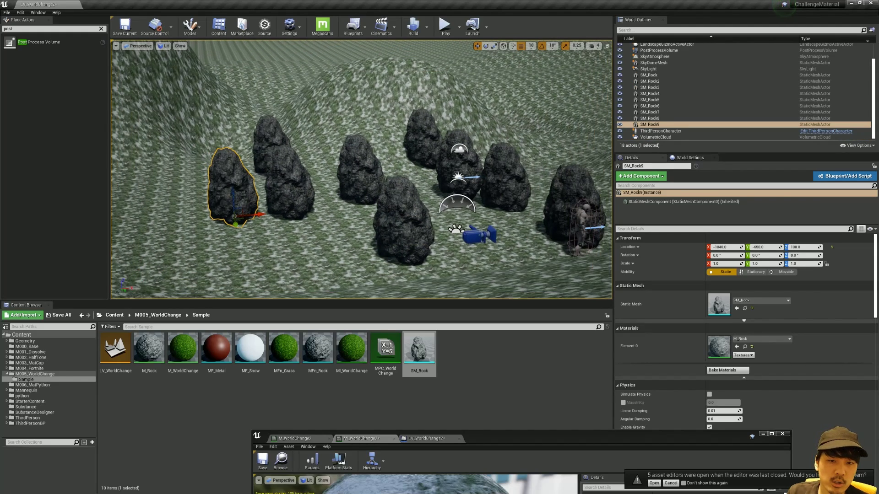
# Ctrl-select all the rocks across the landscape
pyautogui.keyDown('ctrl'); pyautogui.click(276, 171); pyautogui.keyUp('ctrl')
pyautogui.keyDown('ctrl'); pyautogui.click(265, 123); pyautogui.keyUp('ctrl')
pyautogui.keyDown('ctrl'); pyautogui.click(353, 156); pyautogui.keyUp('ctrl')
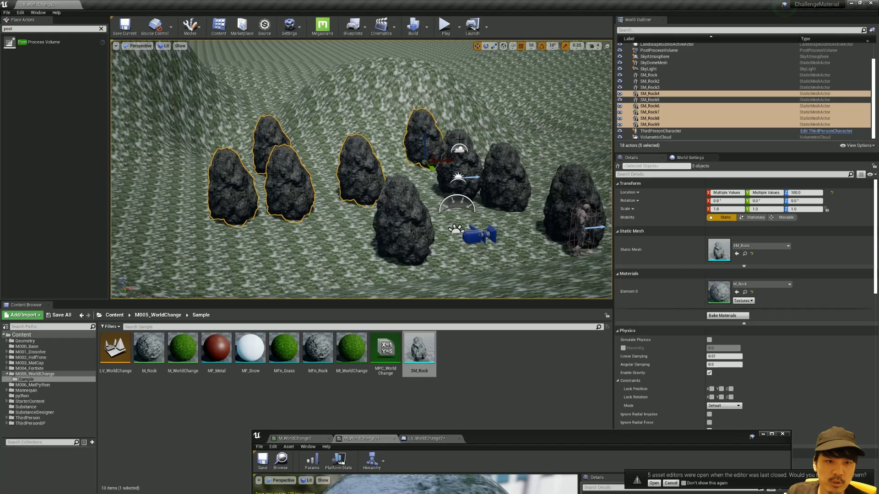
pyautogui.keyDown('ctrl'); pyautogui.click(506, 158); pyautogui.keyUp('ctrl')
pyautogui.keyDown('ctrl'); pyautogui.click(417, 205); pyautogui.keyUp('ctrl')
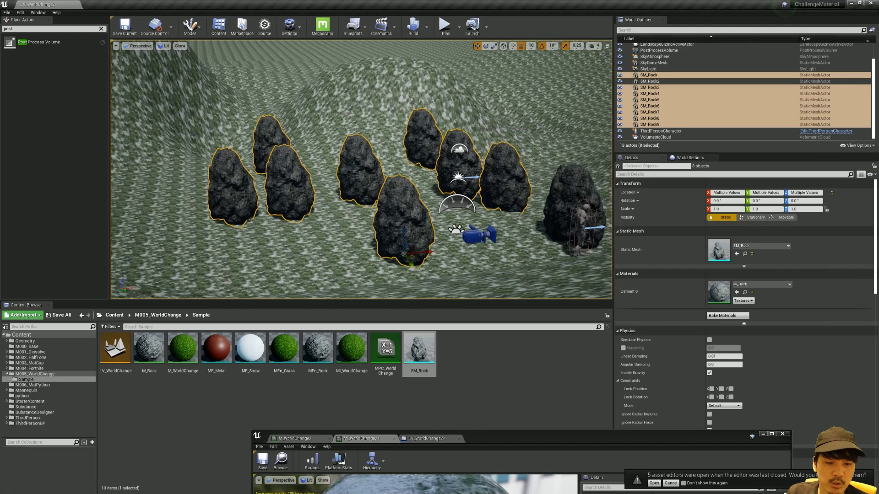
# Drop M_WorldChange2 from the M005_WorldChange folder onto the rocks' Element 0, then play the level
pyautogui.click(31, 375)
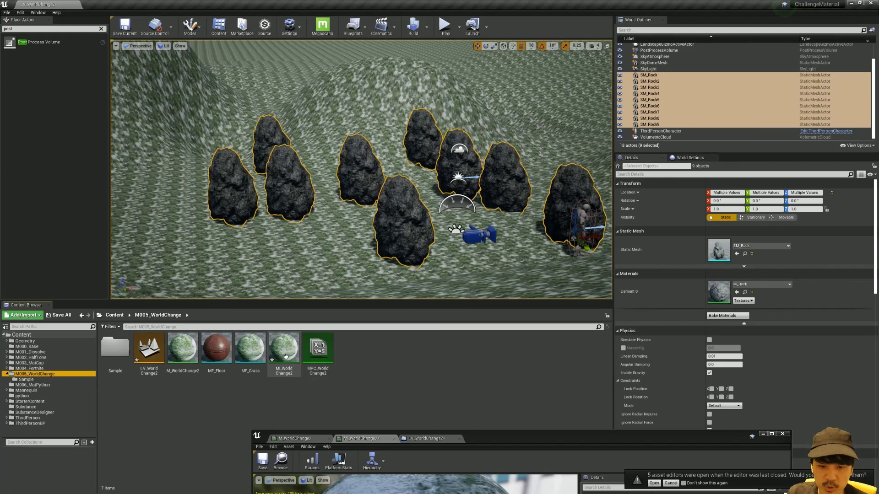
pyautogui.moveTo(178, 358); pyautogui.dragTo(736, 291)
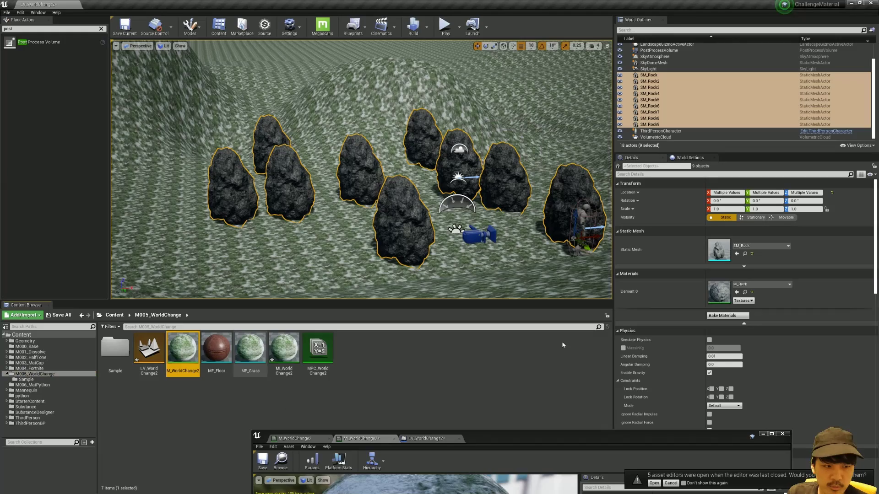
pyautogui.click(737, 293)
pyautogui.moveTo(468, 130); pyautogui.dragTo(444, 146, button='right')
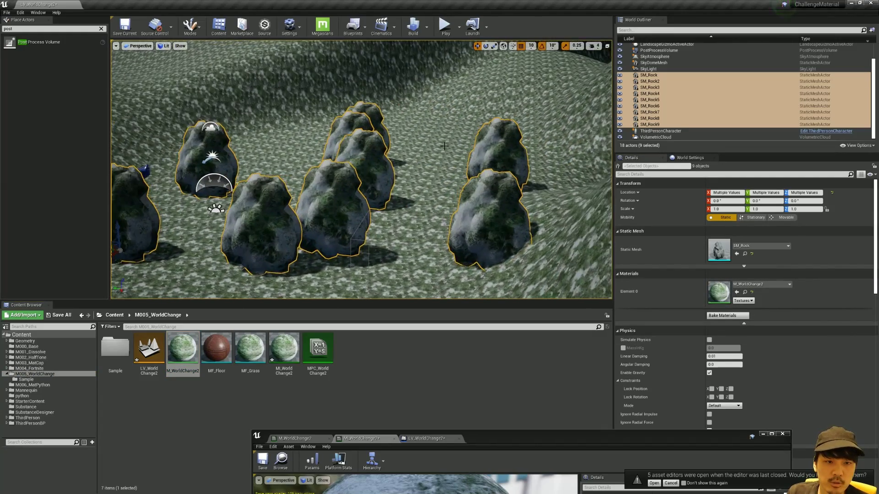
pyautogui.click(445, 26)
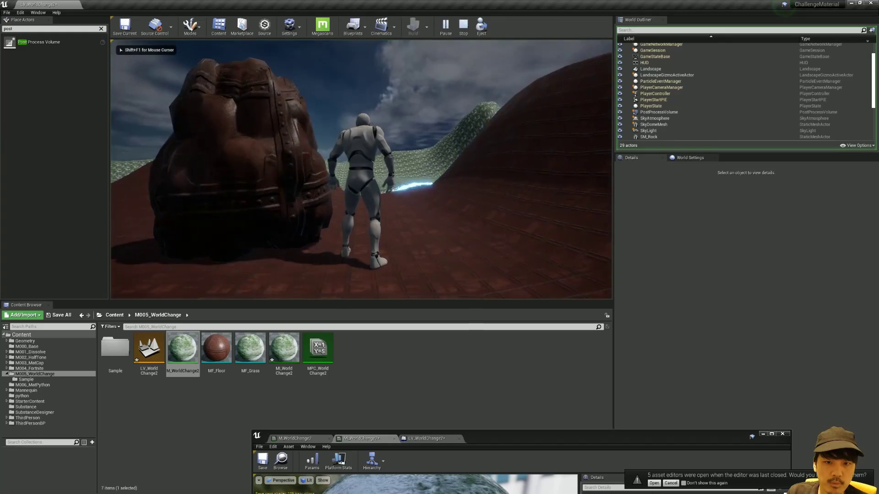
pyautogui.press('w')
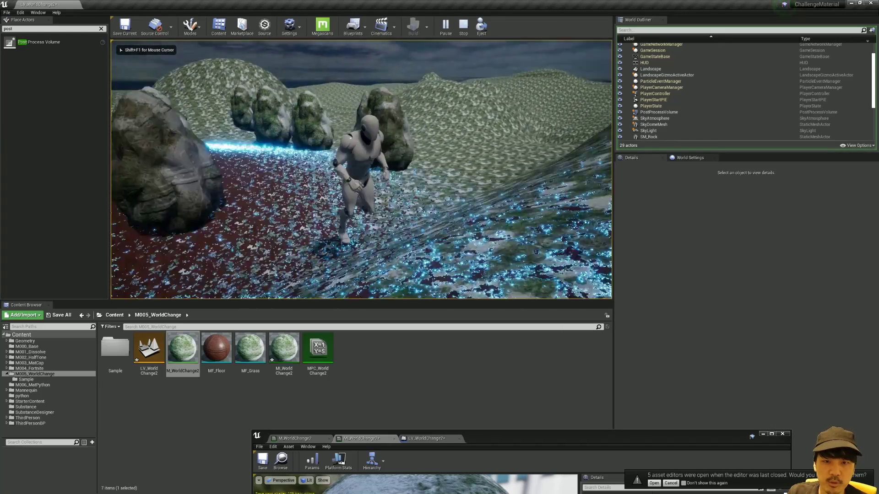
pyautogui.press('d')
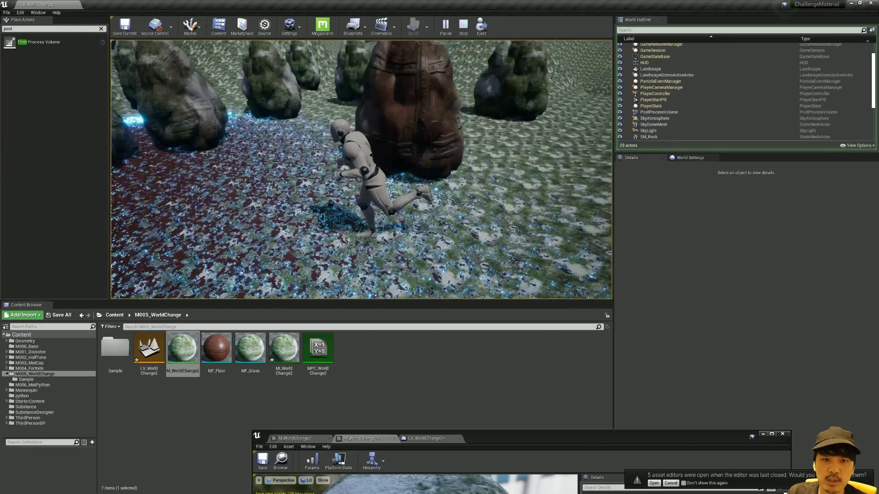
pyautogui.press('s')
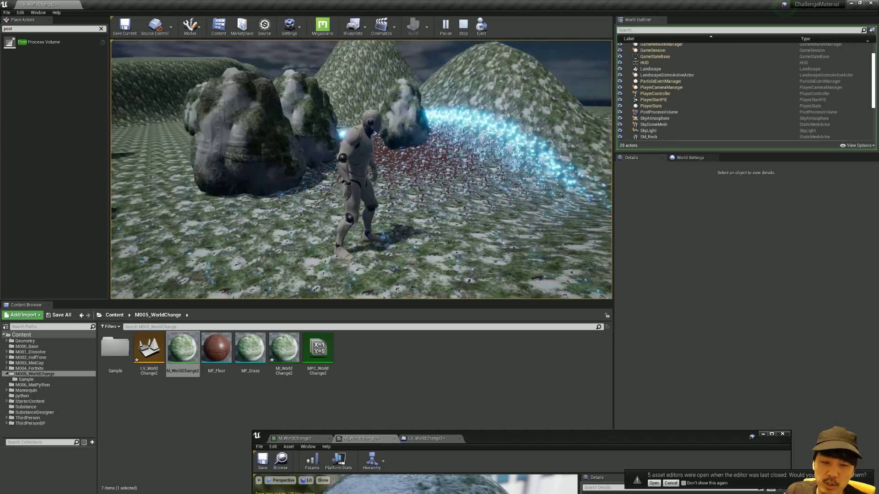
pyautogui.press('w')
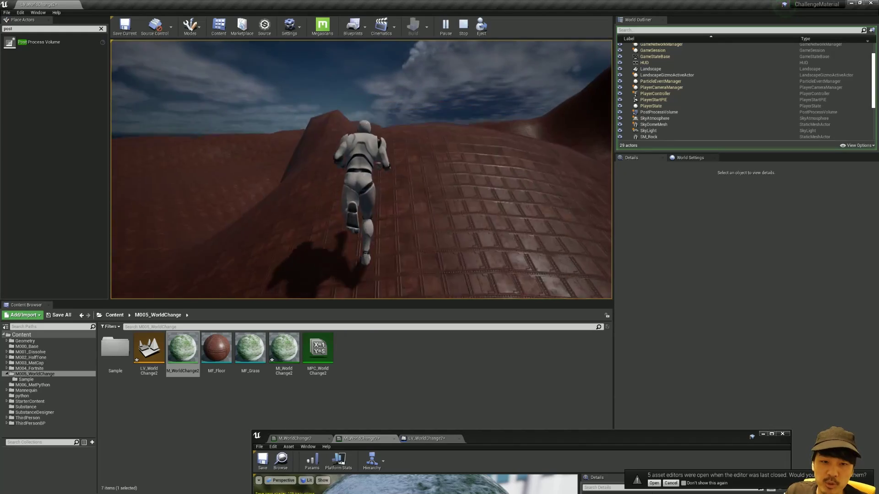
pyautogui.press('d')
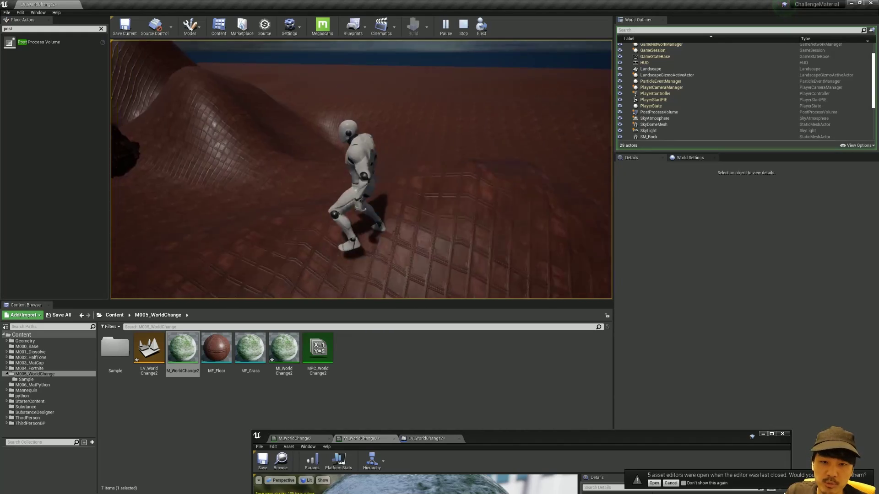
pyautogui.press('w')
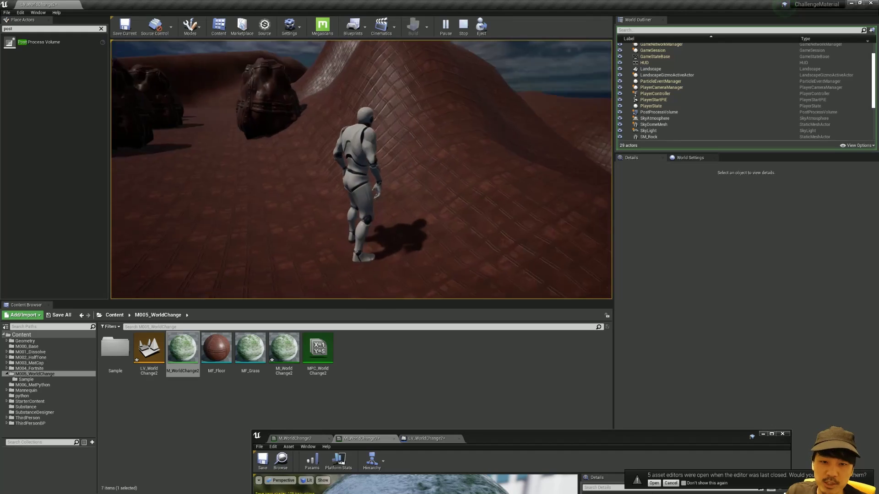
pyautogui.press('d')
pyautogui.press('w')
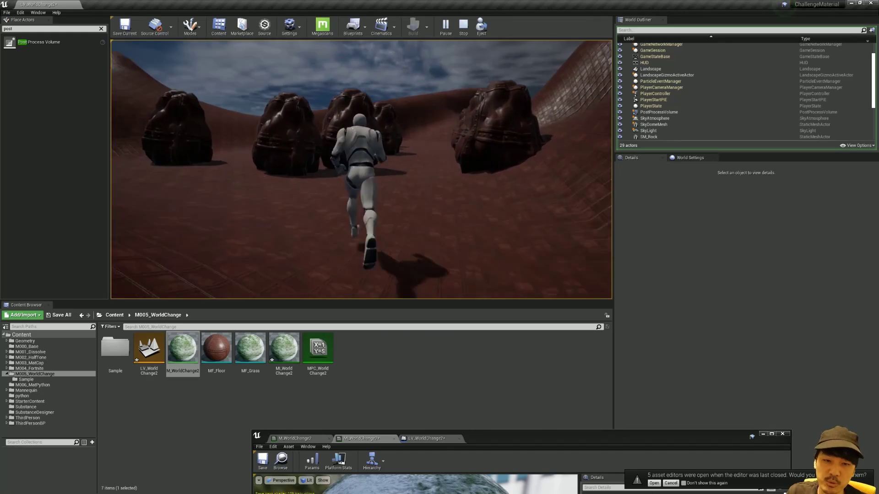
pyautogui.press('w')
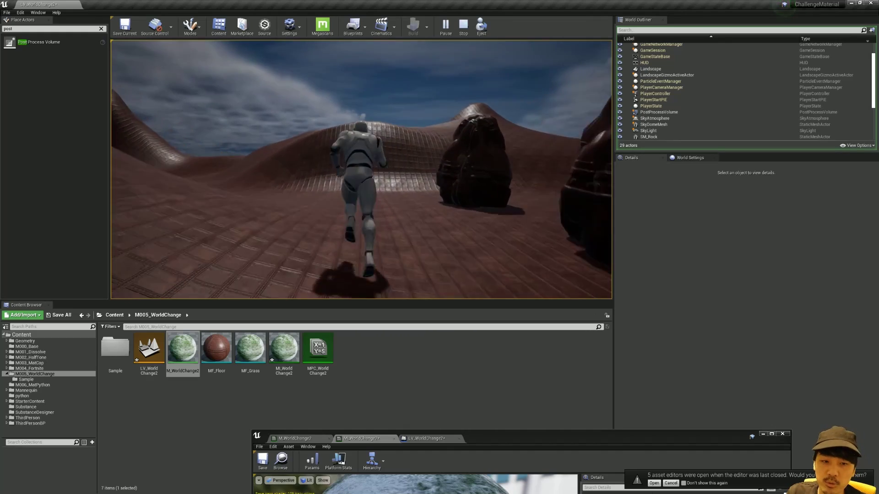
pyautogui.press('w')
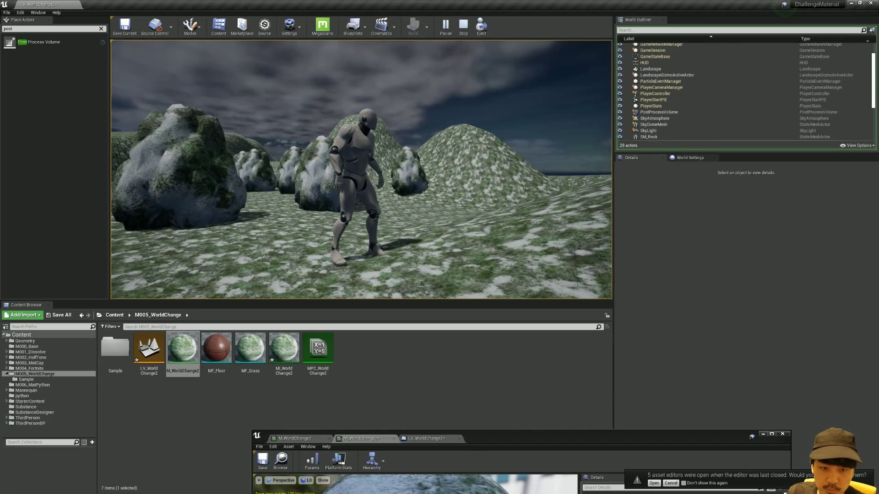
pyautogui.press('w')
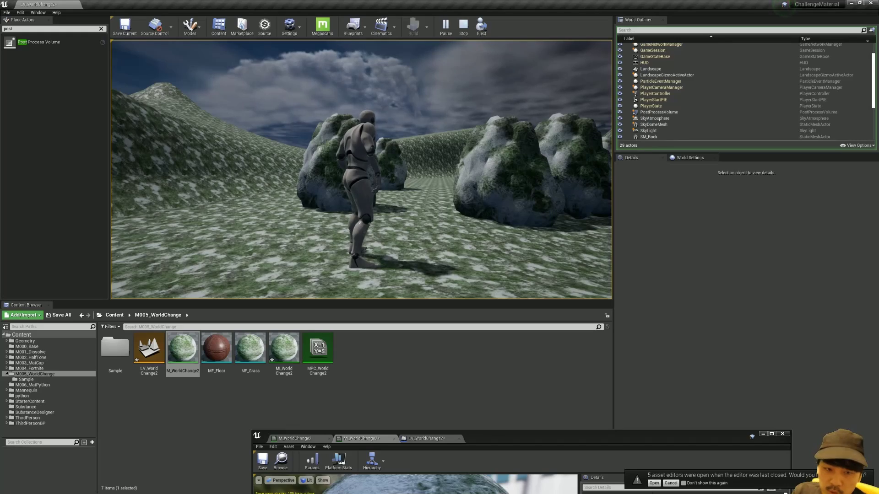
pyautogui.press('w')
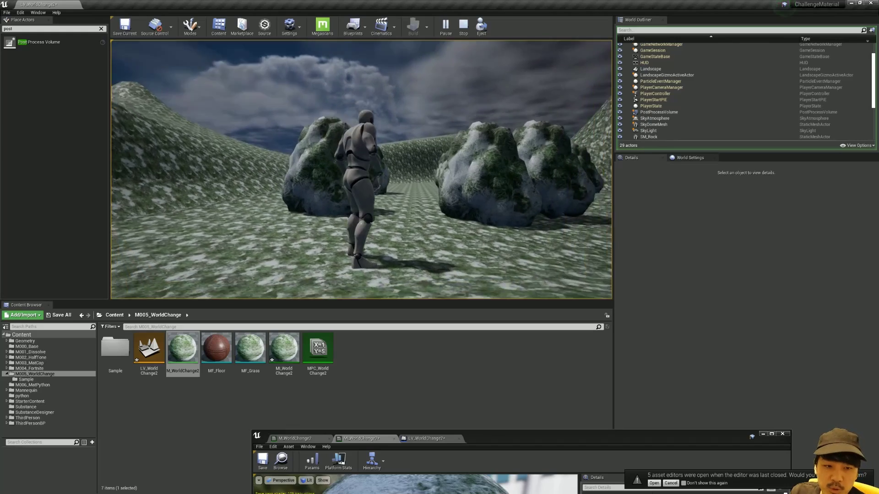
pyautogui.press('w')
pyautogui.press('w')
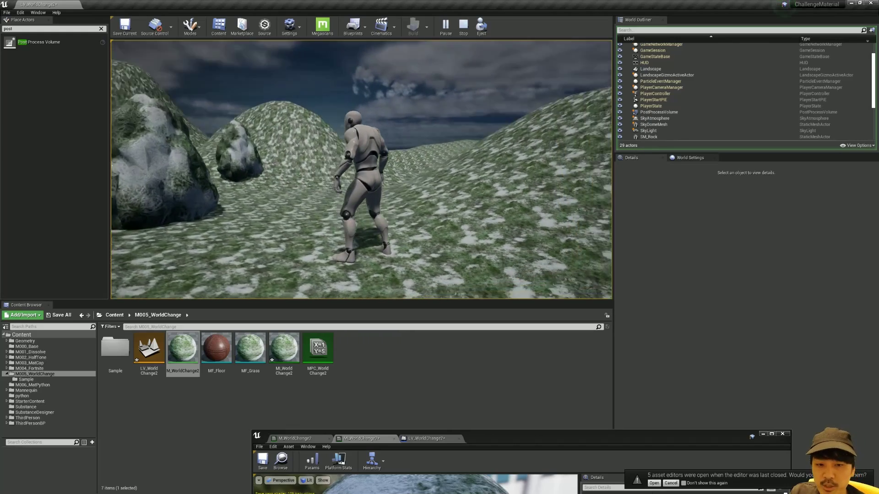
pyautogui.press('w')
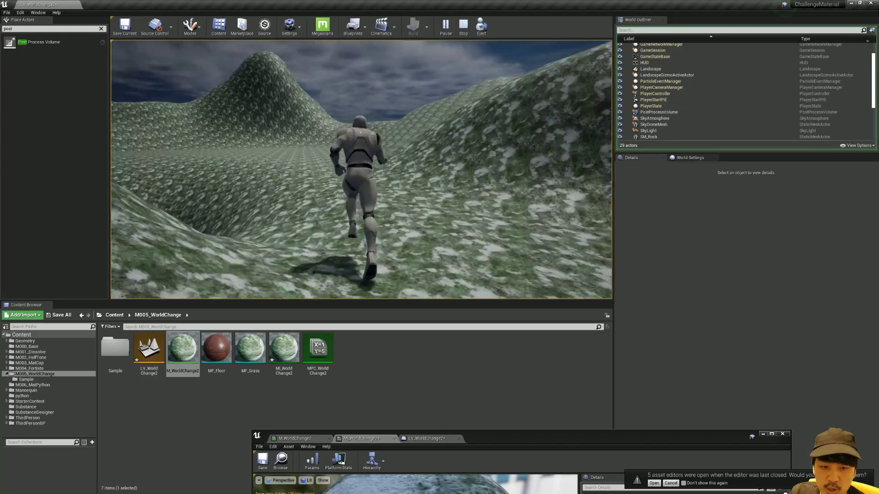
pyautogui.press('w')
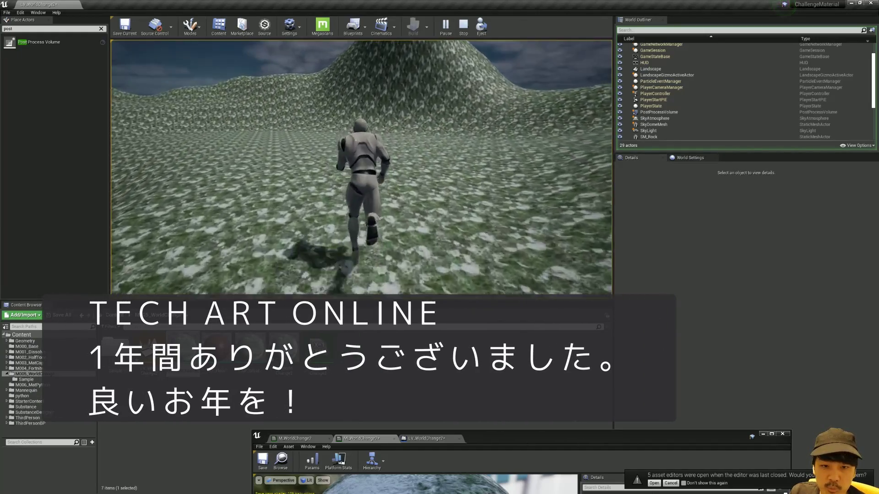
pyautogui.press('w')
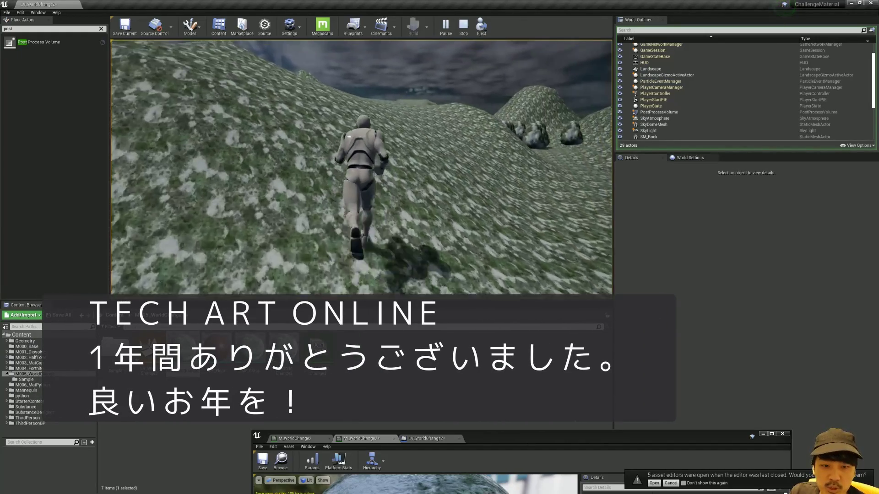